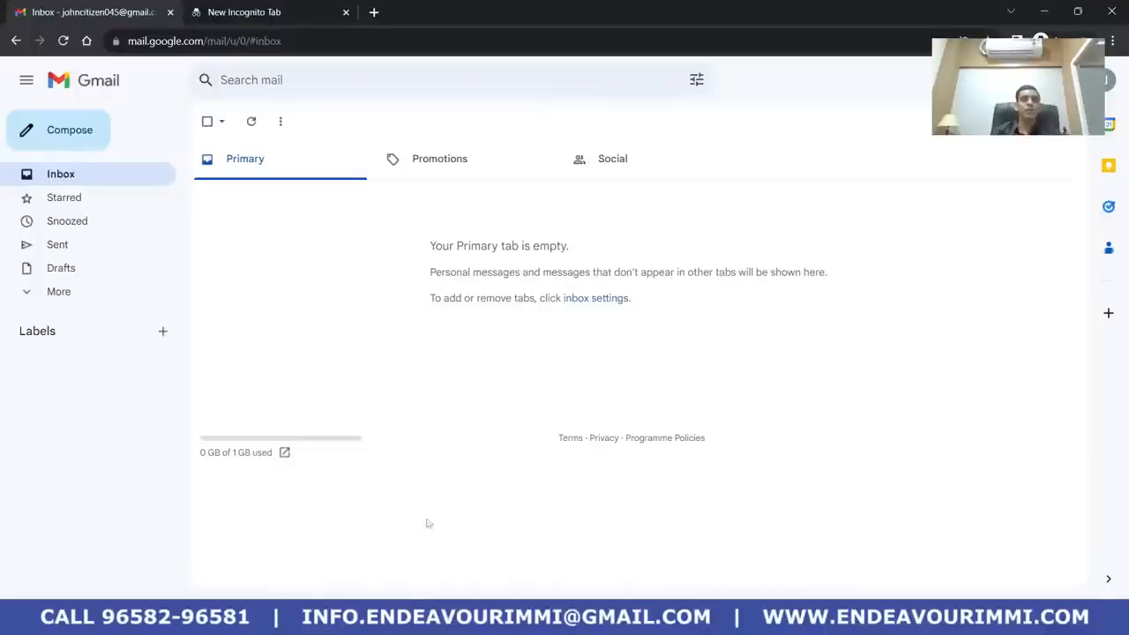
In the incognito tab, search the web for the GCKey login
{"action": "left_click", "coordinate": [284, 11]}
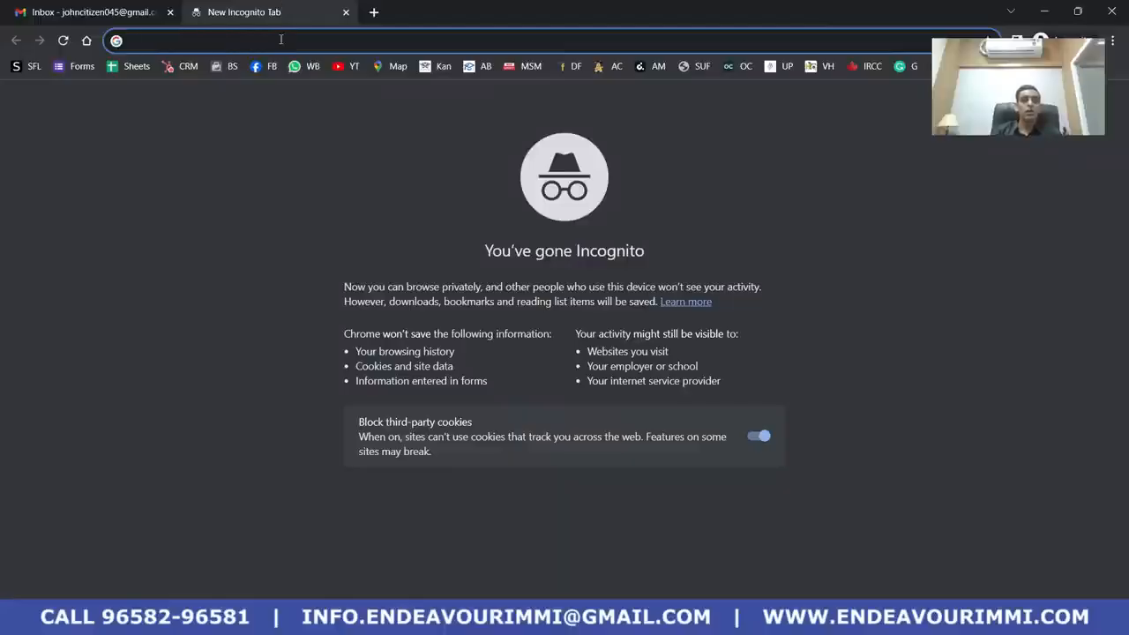
{"action": "type", "text": "LOGIN"}
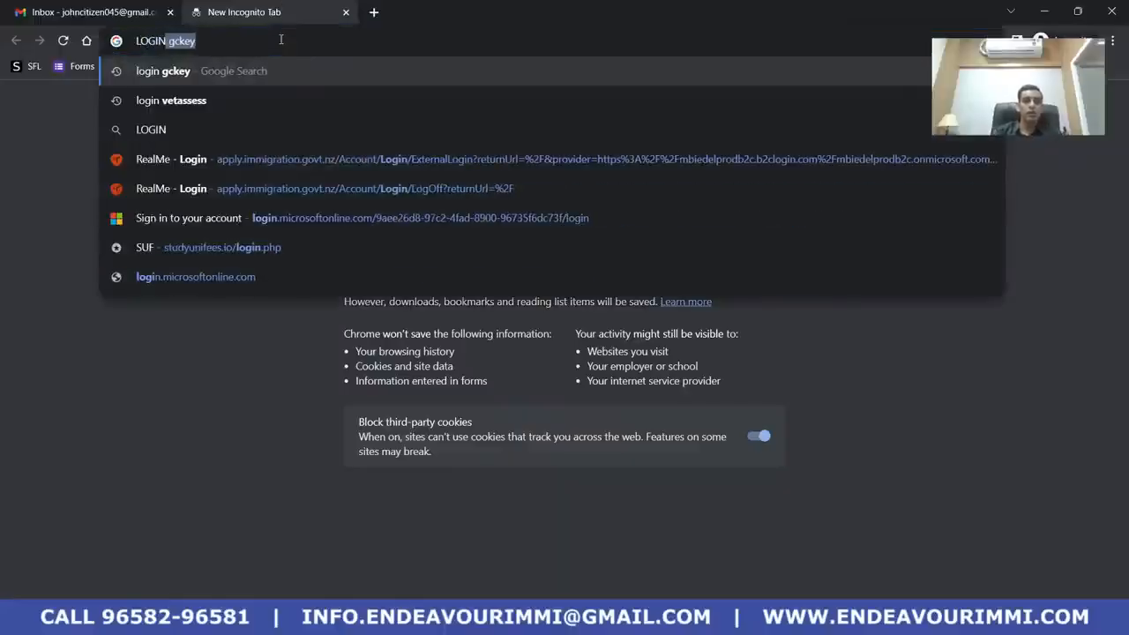
{"action": "key", "text": "Return"}
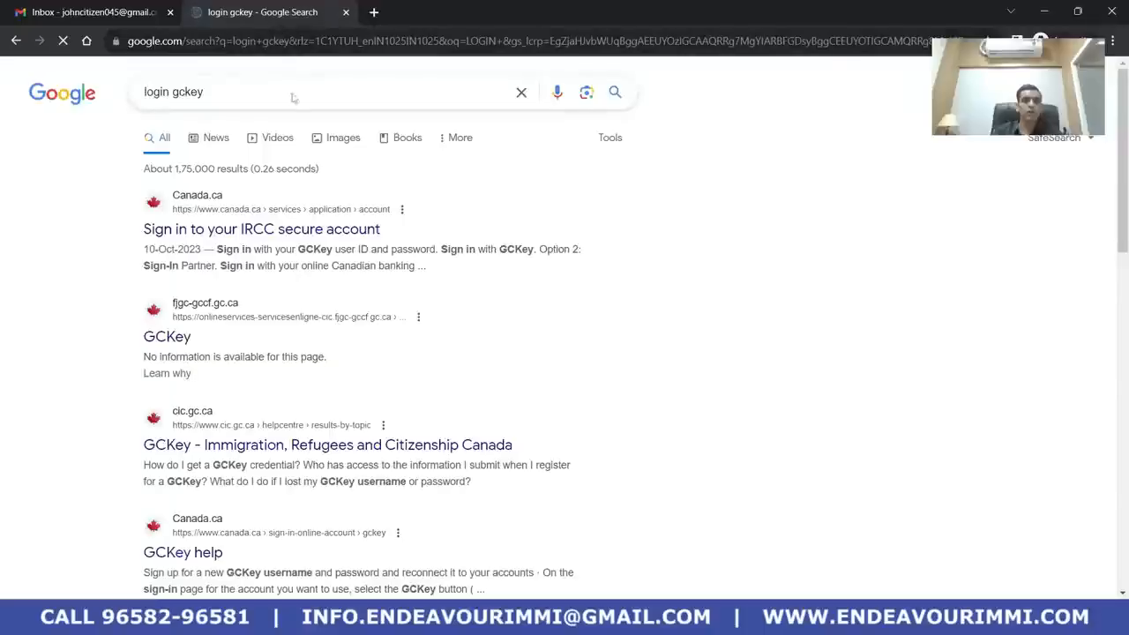
Open the IRCC secure account sign-in result and go to 'Sign in with GCKey'
{"action": "left_click", "coordinate": [238, 231]}
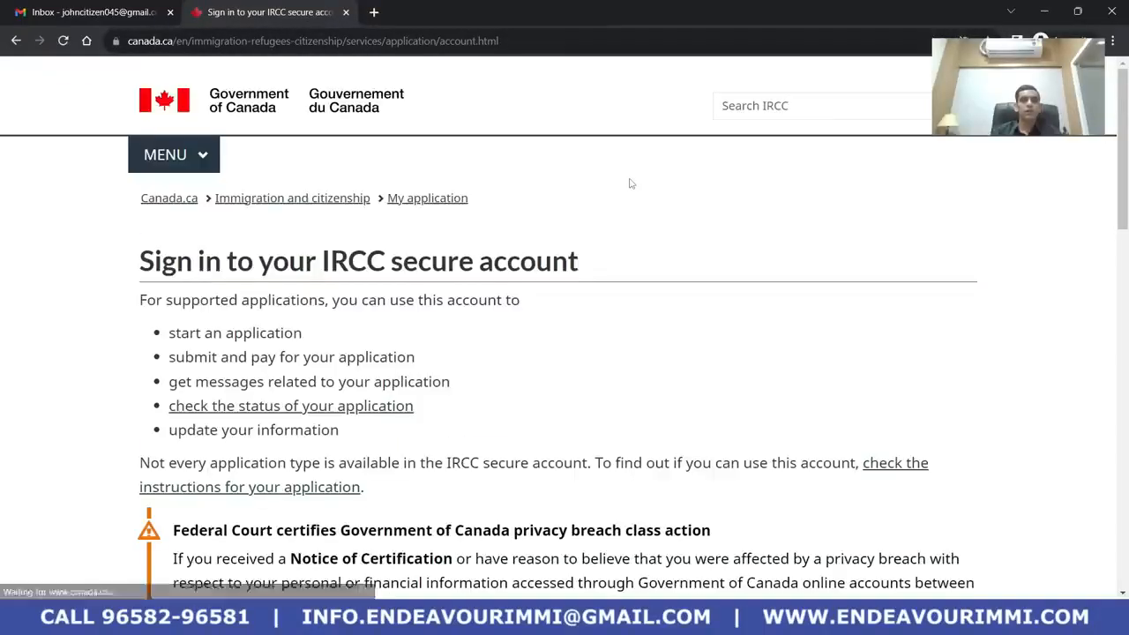
{"action": "scroll", "coordinate": [535, 280], "scroll_direction": "down", "scroll_amount": 5}
{"action": "scroll", "coordinate": [535, 280], "scroll_direction": "down", "scroll_amount": 2}
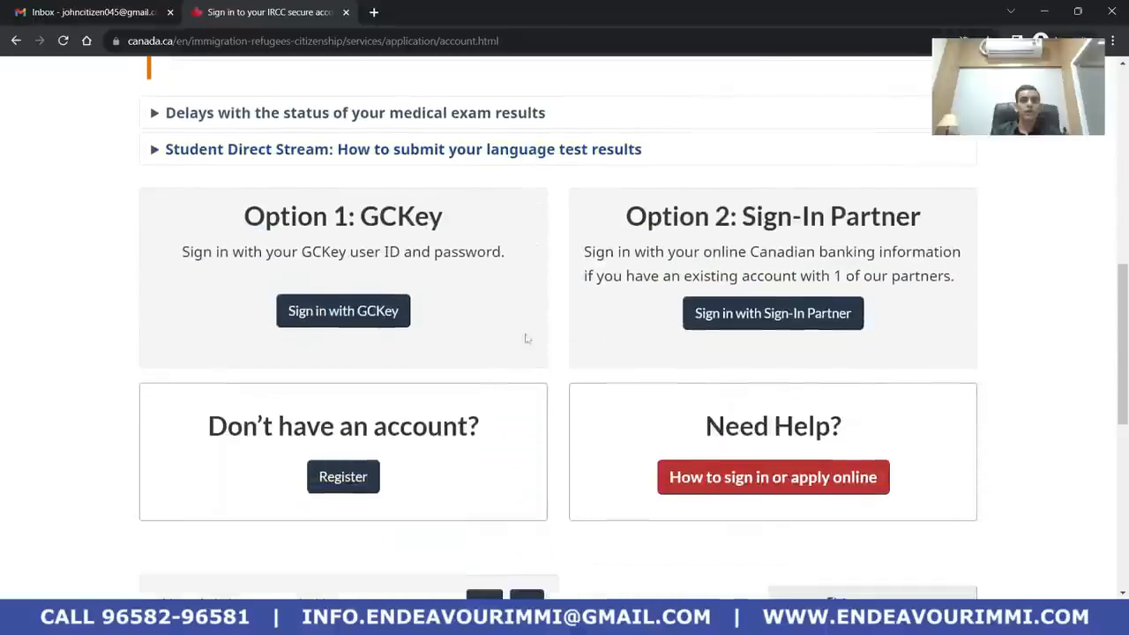
{"action": "left_click", "coordinate": [350, 319]}
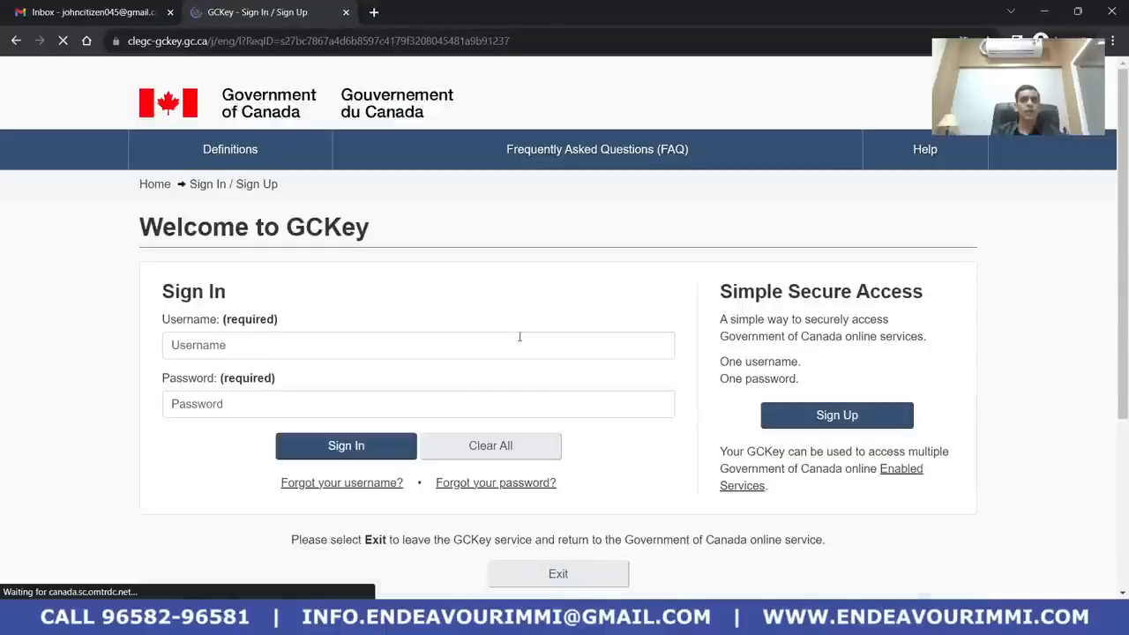
Sign in to GCKey with the saved account's autofilled username and password, confirming with the Windows PIN
{"action": "left_click", "coordinate": [366, 345]}
{"action": "left_click", "coordinate": [1070, 303]}
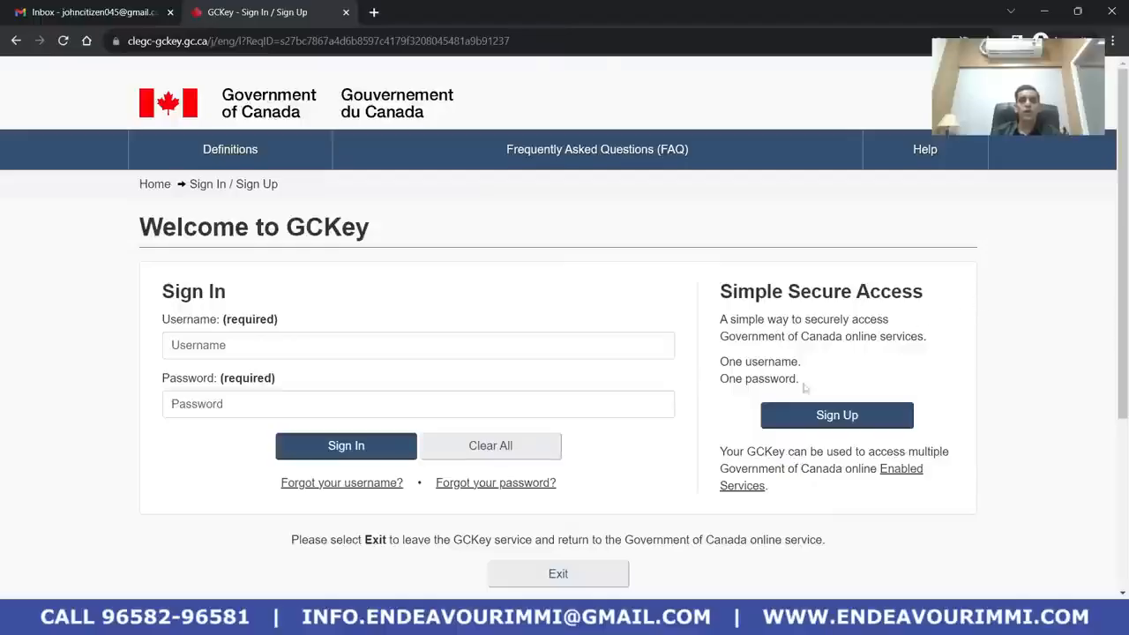
{"action": "left_click", "coordinate": [393, 348]}
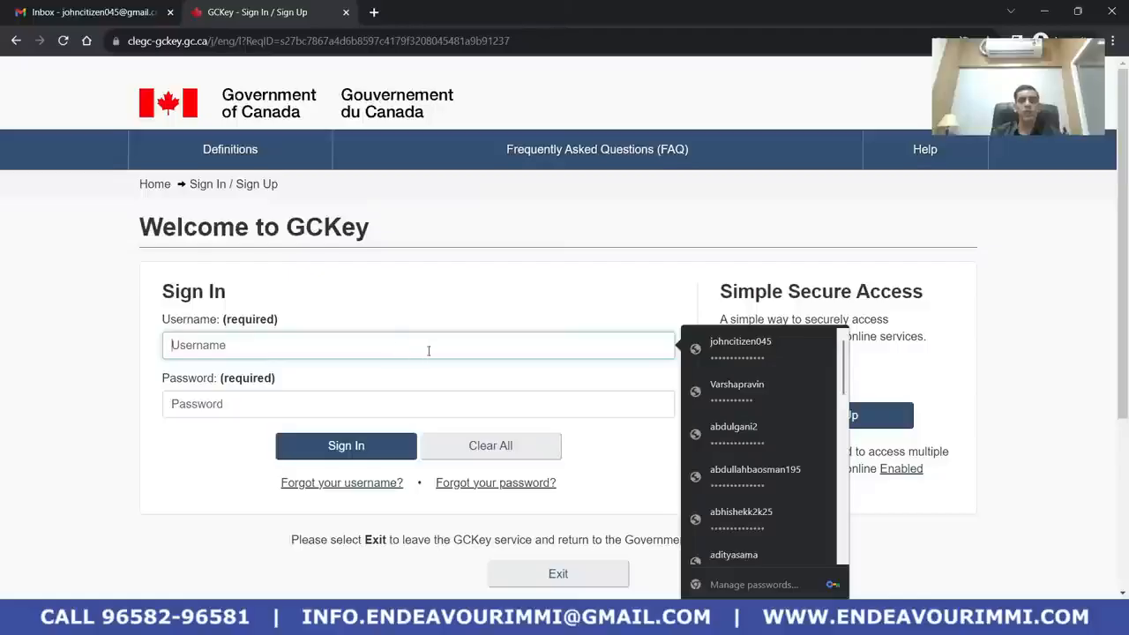
{"action": "left_click", "coordinate": [741, 348]}
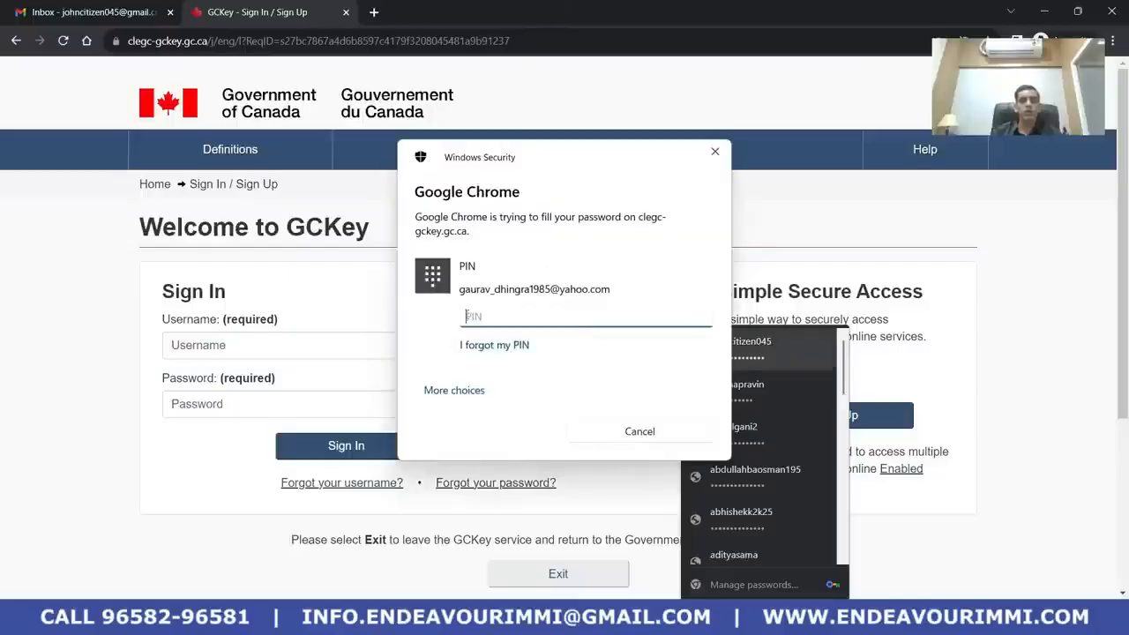
{"action": "type", "text": "••••"}
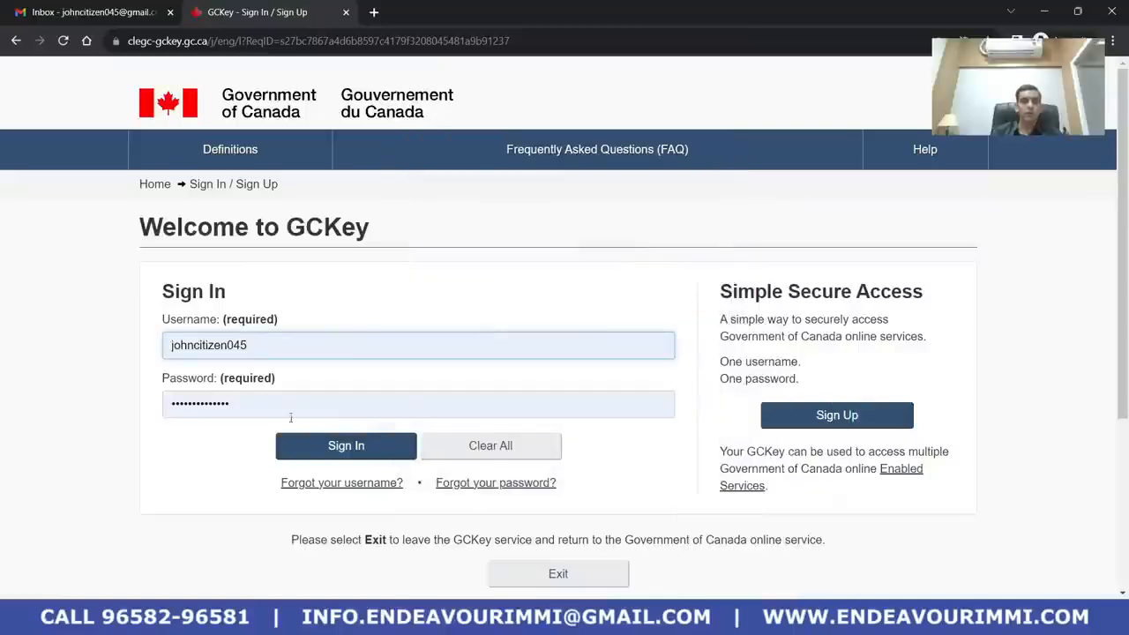
{"action": "left_click", "coordinate": [343, 449]}
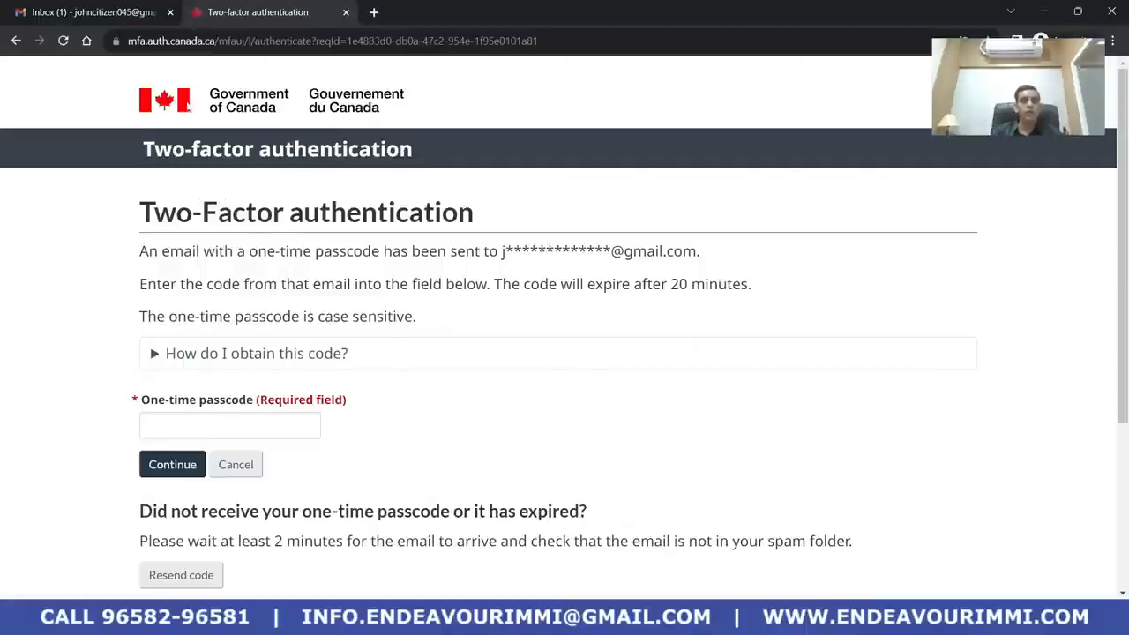
Copy the one-time passcode from the GCKey Sign-In email in Gmail
{"action": "left_click", "coordinate": [118, 6]}
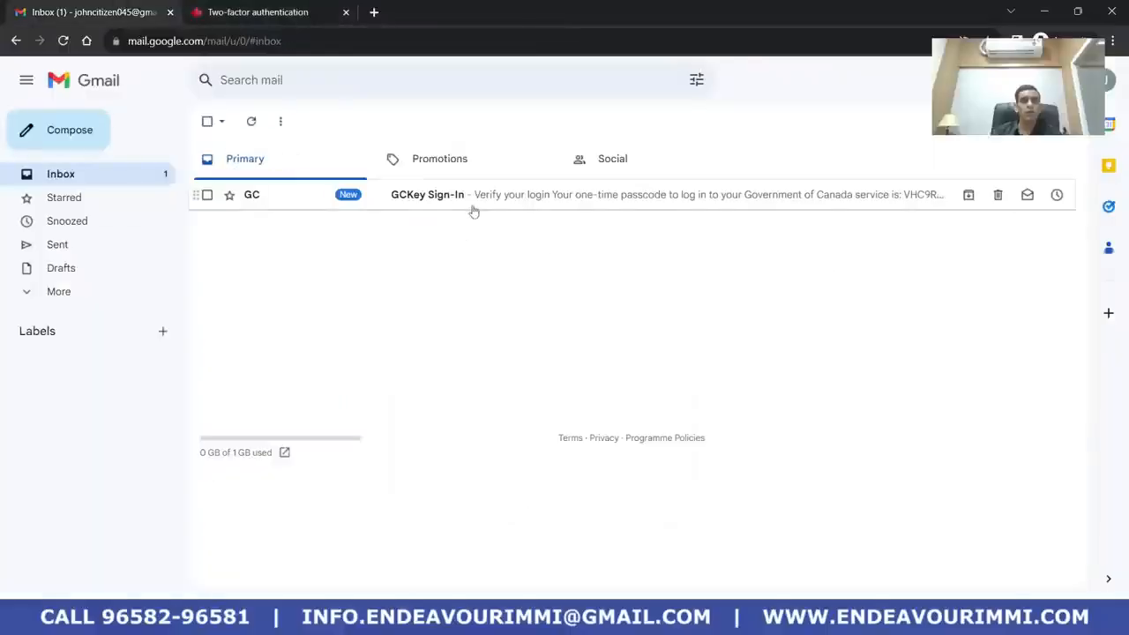
{"action": "left_click", "coordinate": [468, 205]}
{"action": "scroll", "coordinate": [552, 467], "scroll_direction": "down", "scroll_amount": 2}
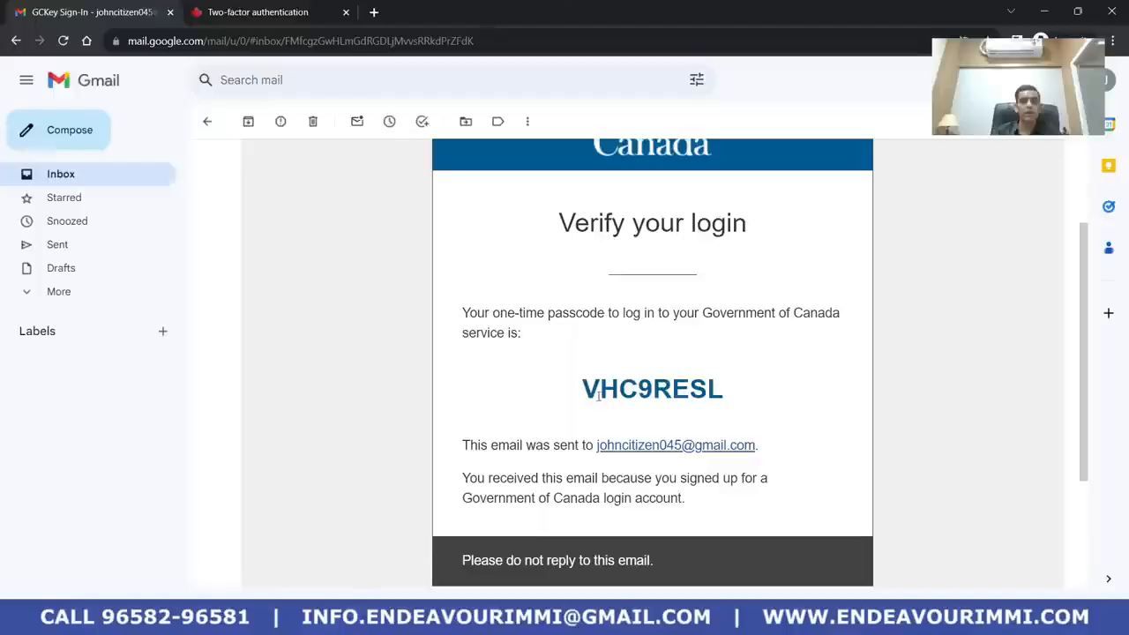
{"action": "left_click_drag", "start_coordinate": [583, 389], "coordinate": [723, 391]}
{"action": "right_click", "coordinate": [679, 400]}
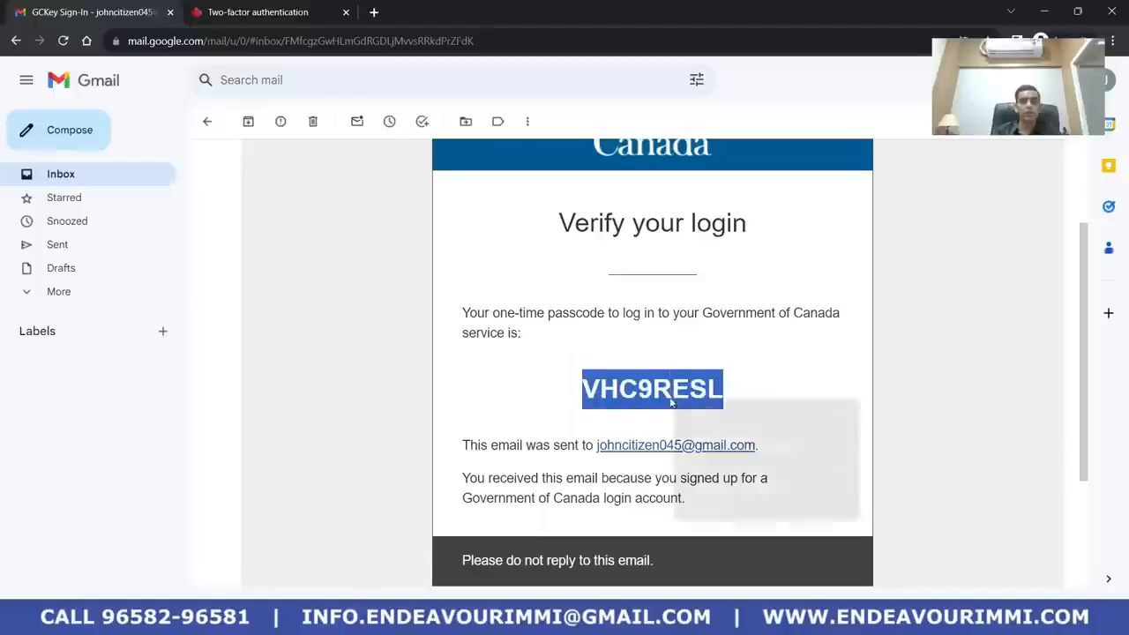
{"action": "left_click", "coordinate": [695, 410]}
Paste the passcode into the One-time passcode field, verify it, and continue past the success page
{"action": "left_click", "coordinate": [264, 12]}
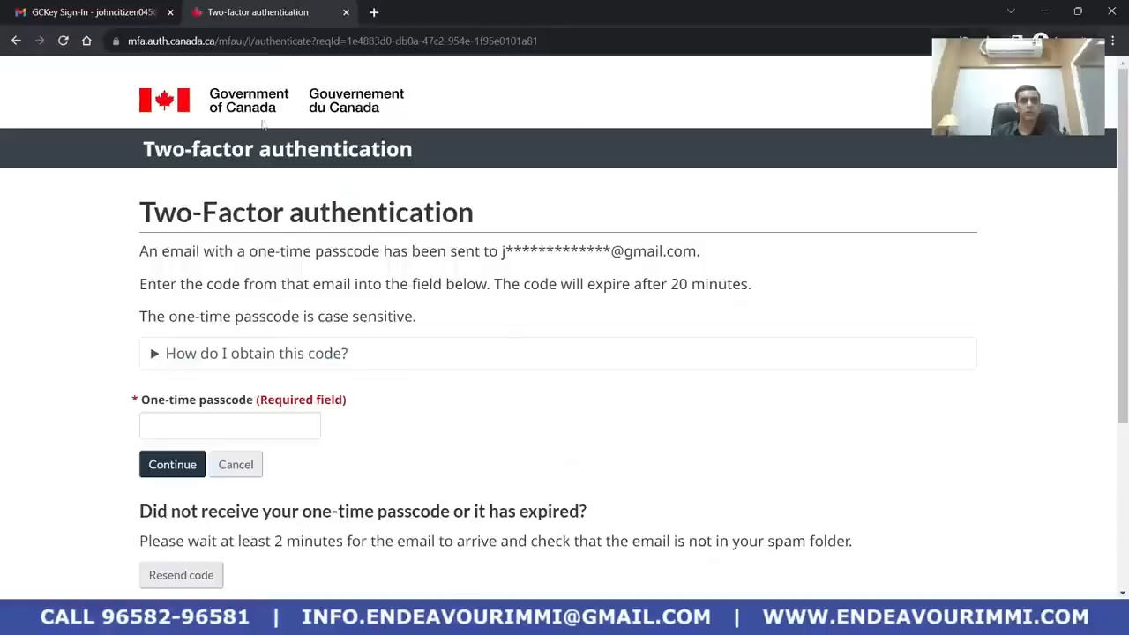
{"action": "left_click", "coordinate": [210, 423]}
{"action": "key", "text": "ctrl+v"}
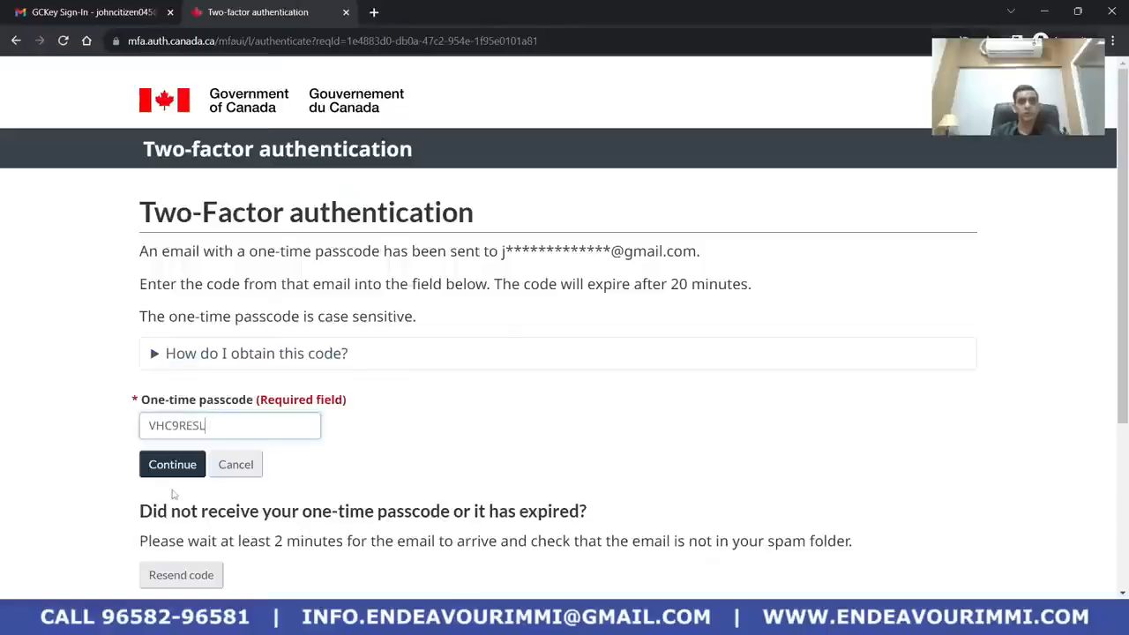
{"action": "left_click", "coordinate": [173, 463]}
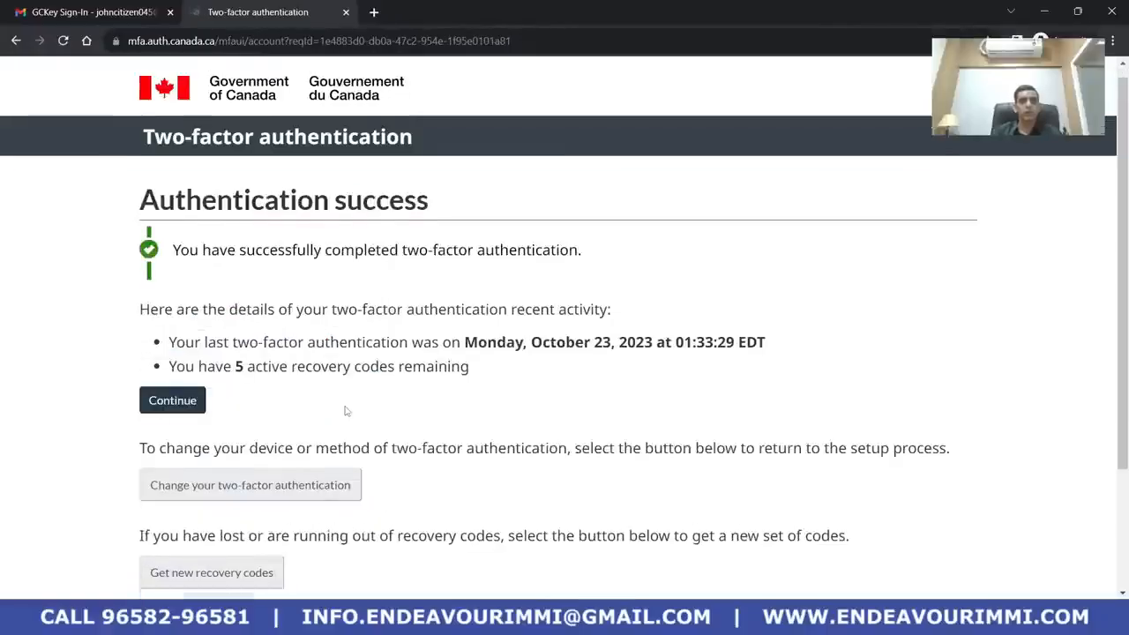
{"action": "scroll", "coordinate": [345, 411], "scroll_direction": "down", "scroll_amount": 2}
{"action": "left_click", "coordinate": [181, 241]}
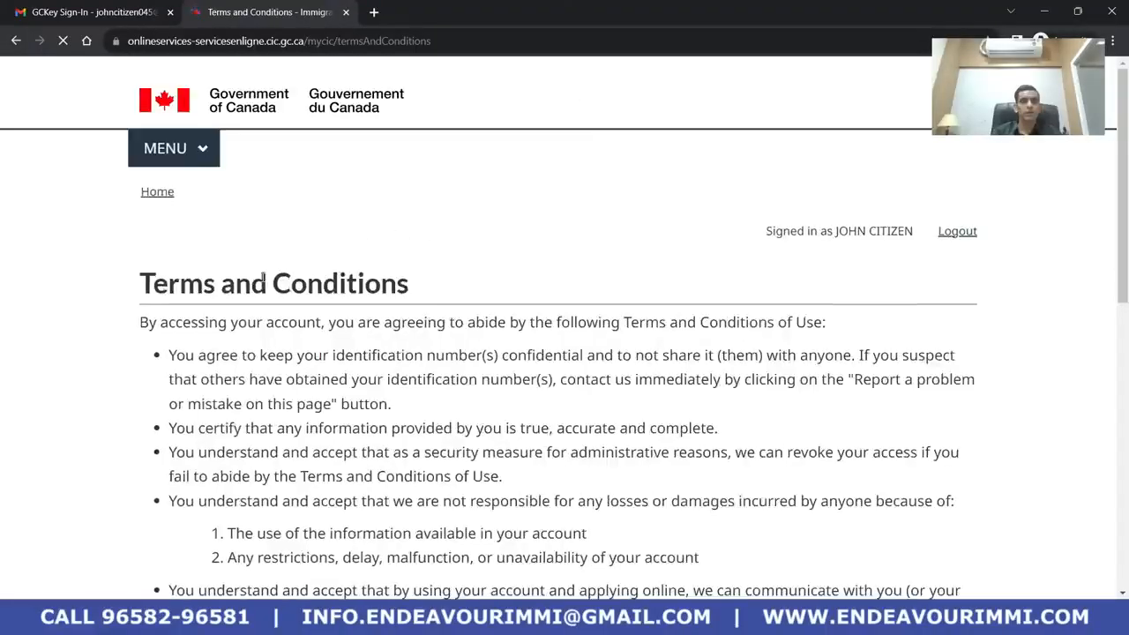
Accept the IRCC secure account terms and conditions
{"action": "scroll", "coordinate": [281, 311], "scroll_direction": "down", "scroll_amount": 2}
{"action": "scroll", "coordinate": [280, 311], "scroll_direction": "down", "scroll_amount": 5}
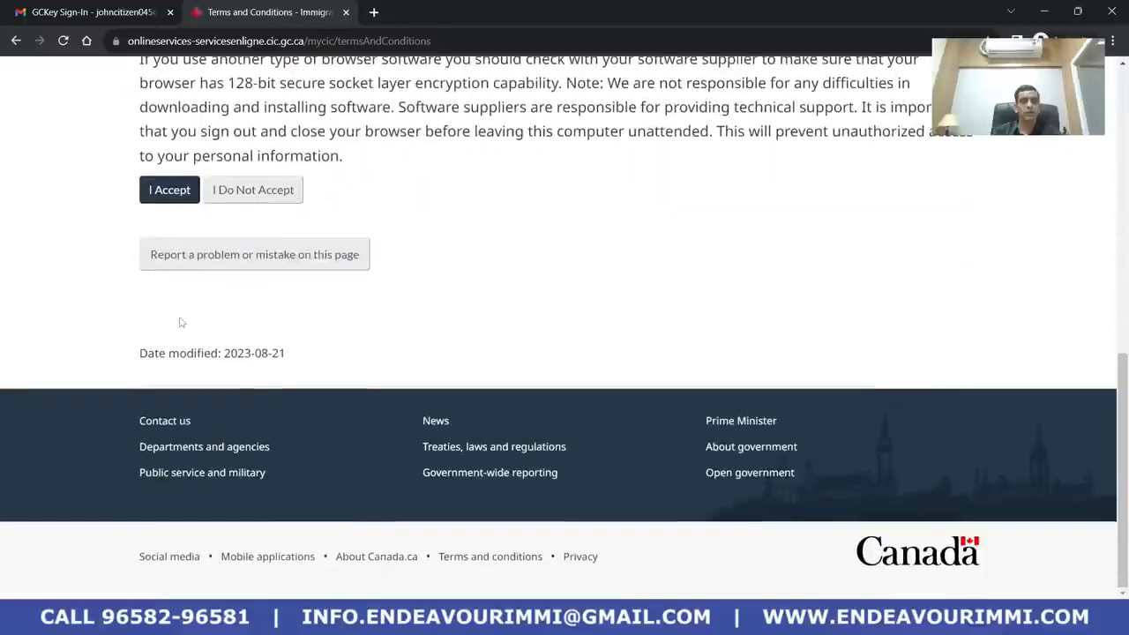
{"action": "left_click", "coordinate": [170, 189]}
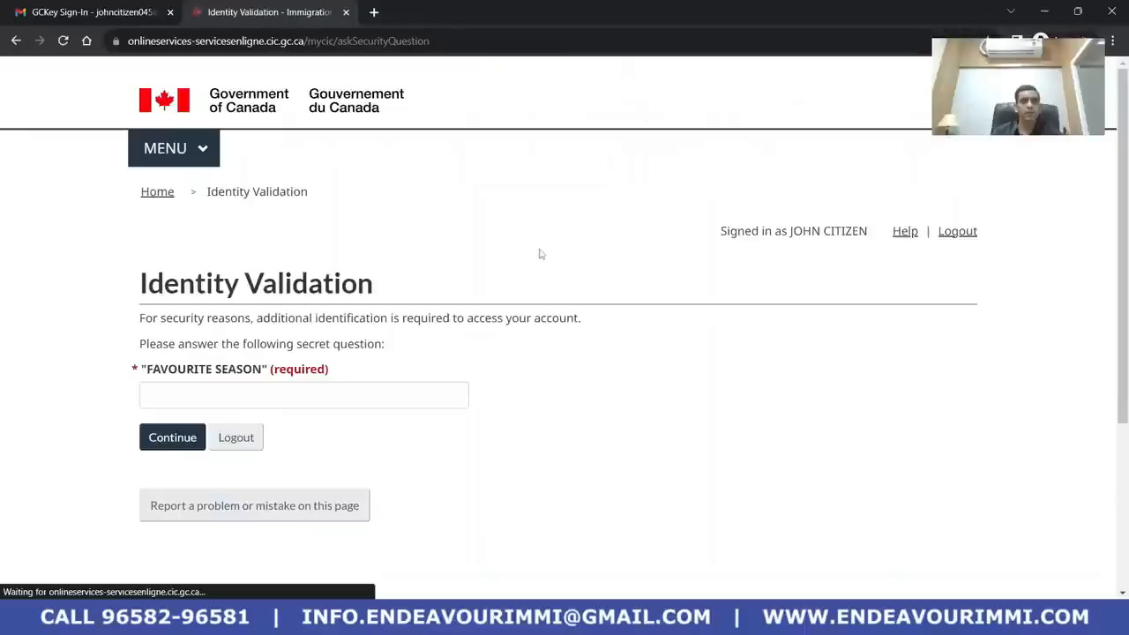
Enter the answer to the favourite season security question and submit it
{"action": "left_click", "coordinate": [342, 403]}
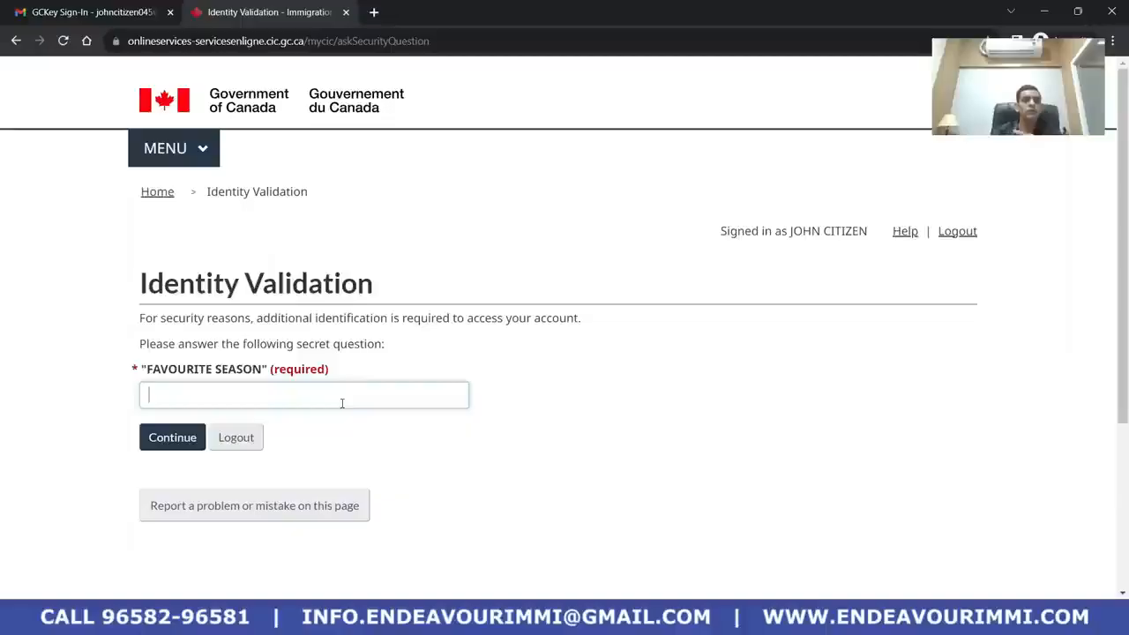
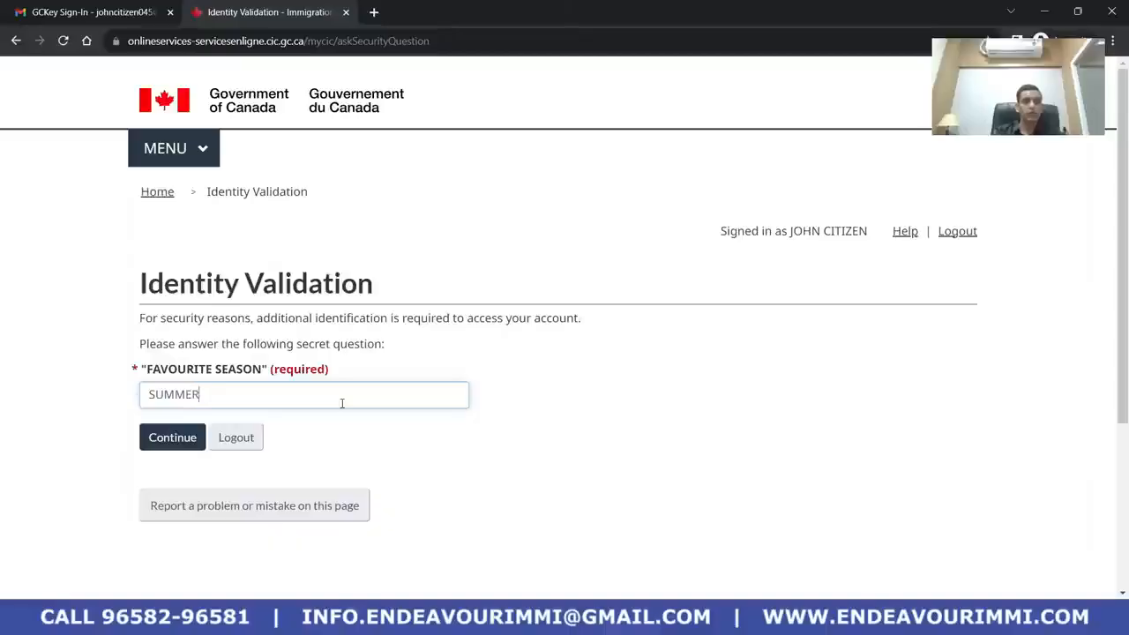
{"action": "left_click", "coordinate": [175, 444]}
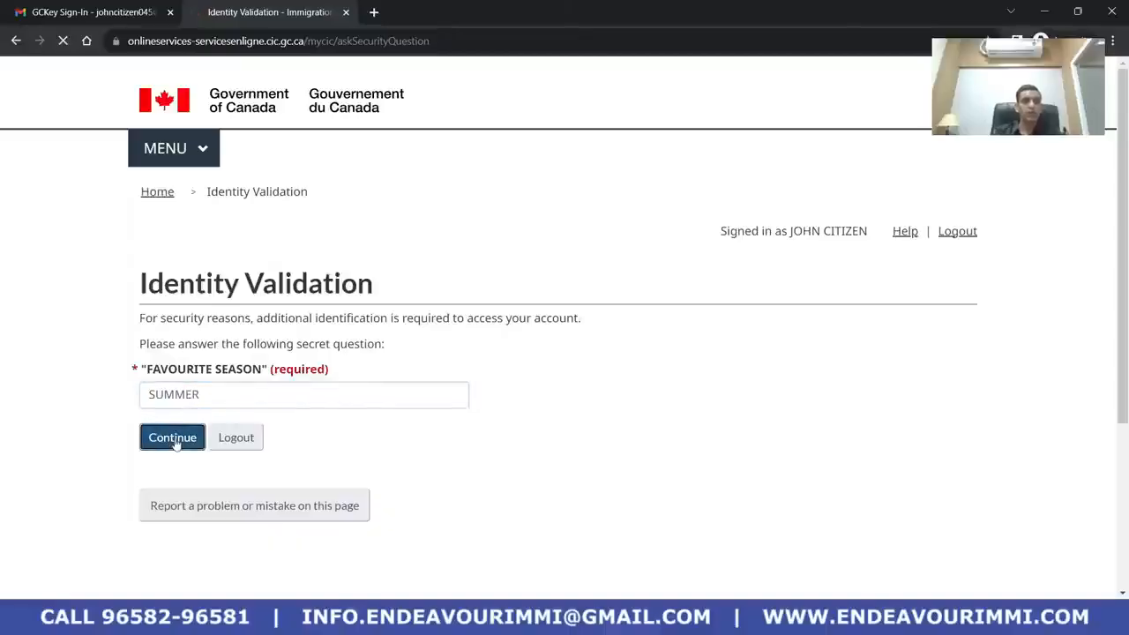
Delete the old unsubmitted application and start a new 'Apply to come to Canada' application
{"action": "scroll", "coordinate": [481, 231], "scroll_direction": "down", "scroll_amount": 3}
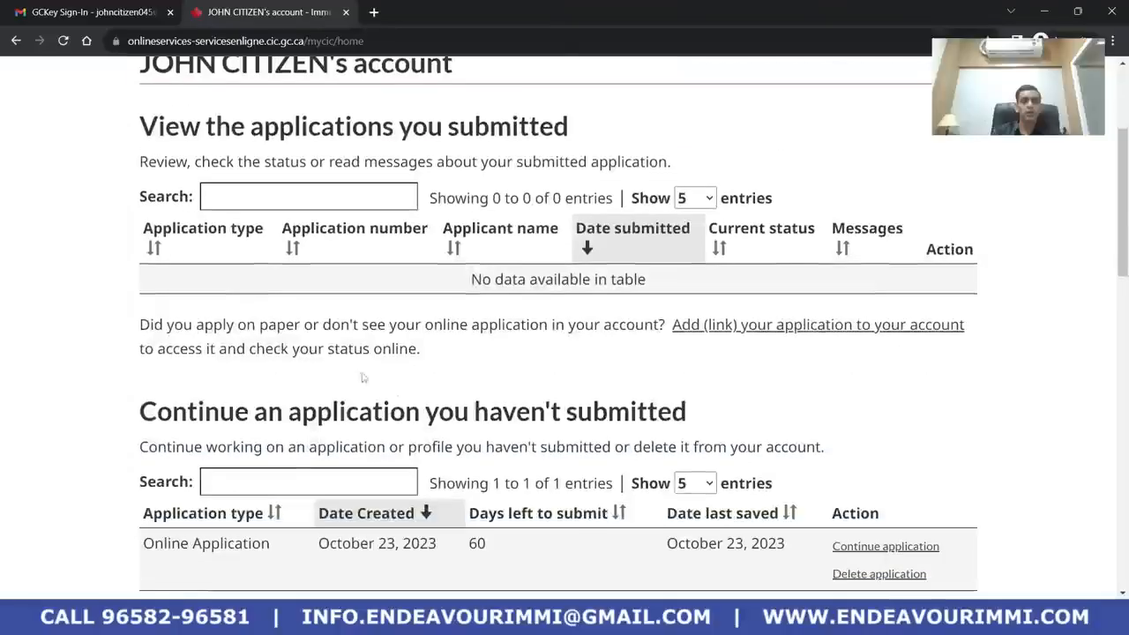
{"action": "scroll", "coordinate": [467, 256], "scroll_direction": "up", "scroll_amount": 3}
{"action": "scroll", "coordinate": [468, 256], "scroll_direction": "down", "scroll_amount": 5}
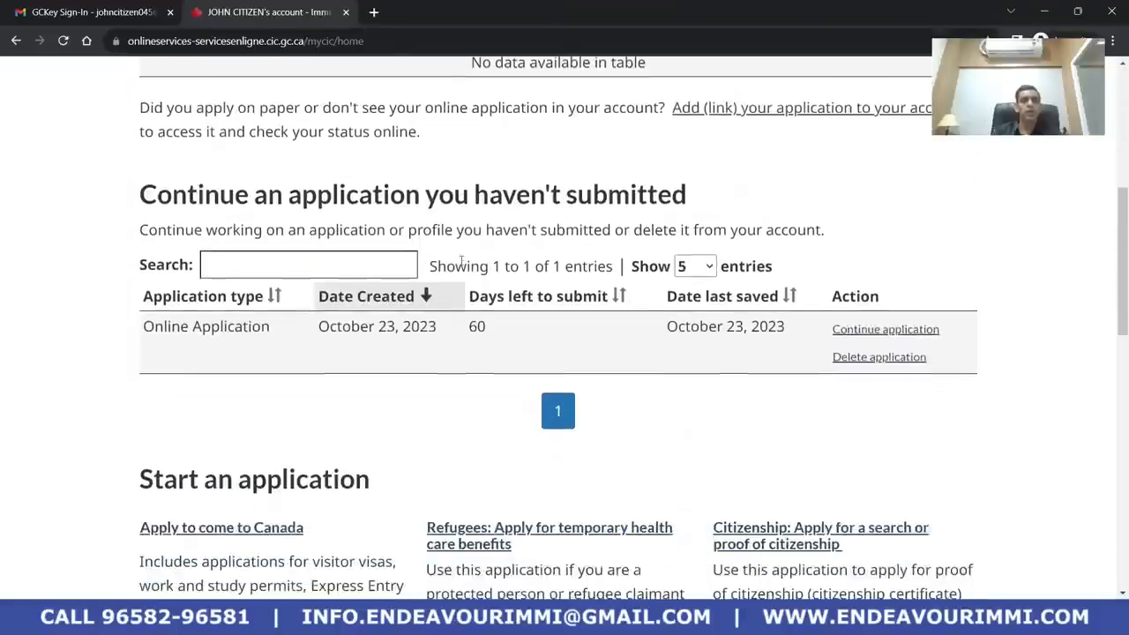
{"action": "scroll", "coordinate": [476, 259], "scroll_direction": "down", "scroll_amount": 3}
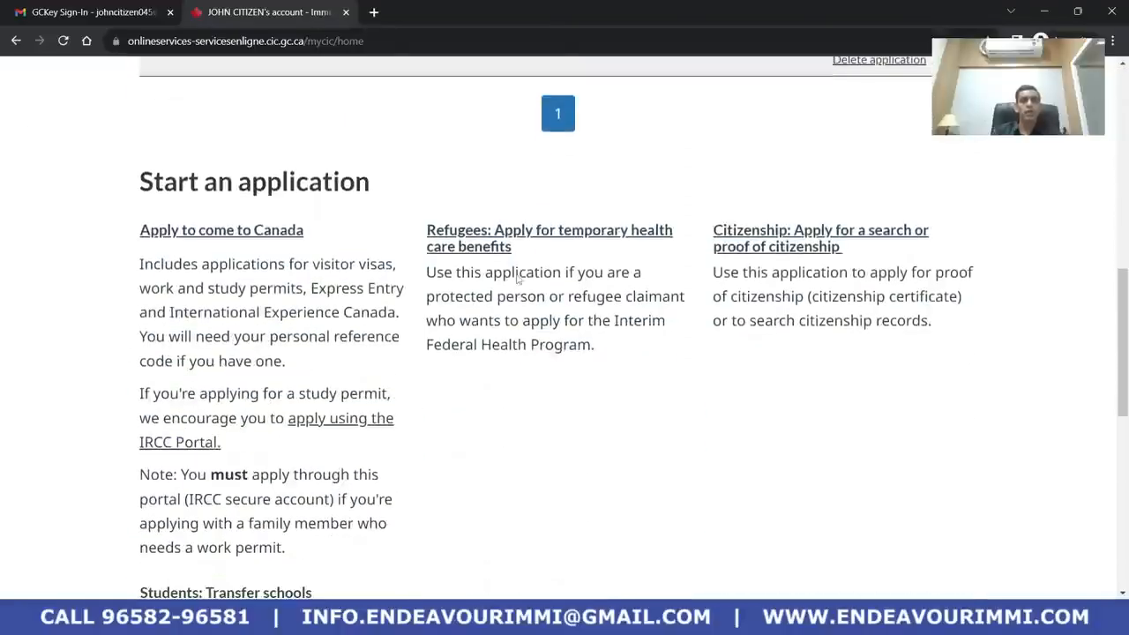
{"action": "scroll", "coordinate": [782, 247], "scroll_direction": "up", "scroll_amount": 3}
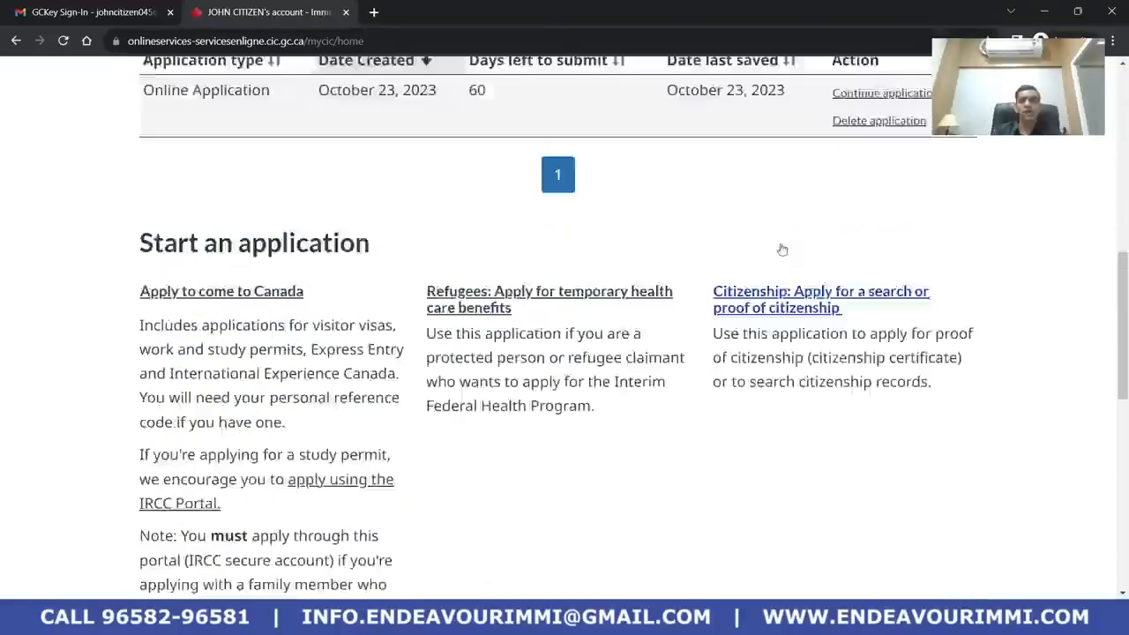
{"action": "left_click", "coordinate": [880, 287]}
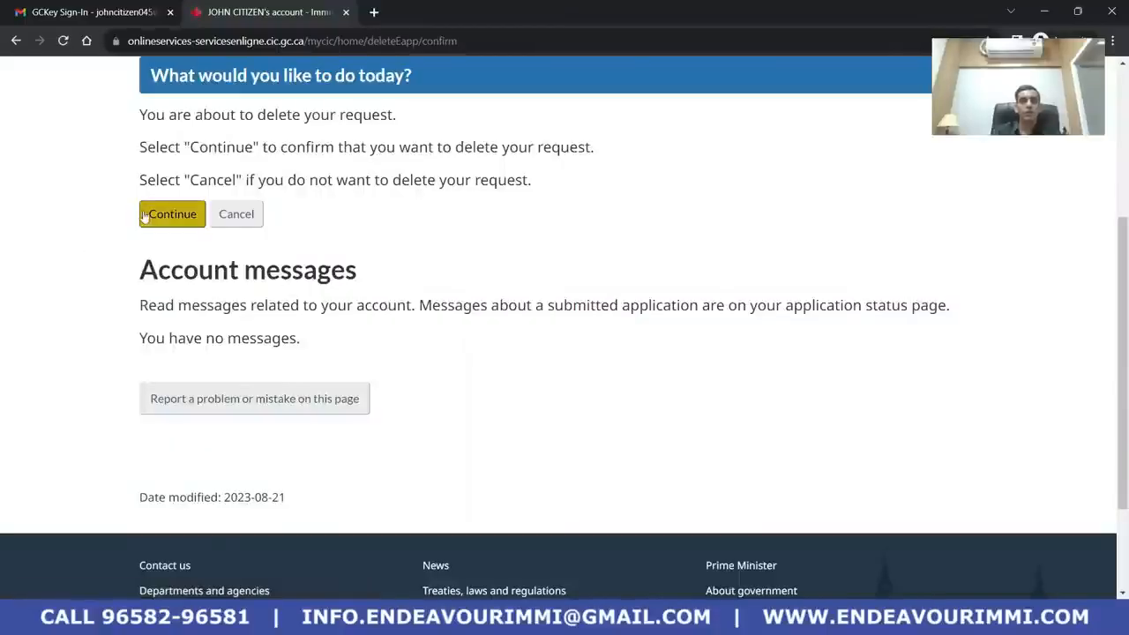
{"action": "left_click", "coordinate": [173, 219]}
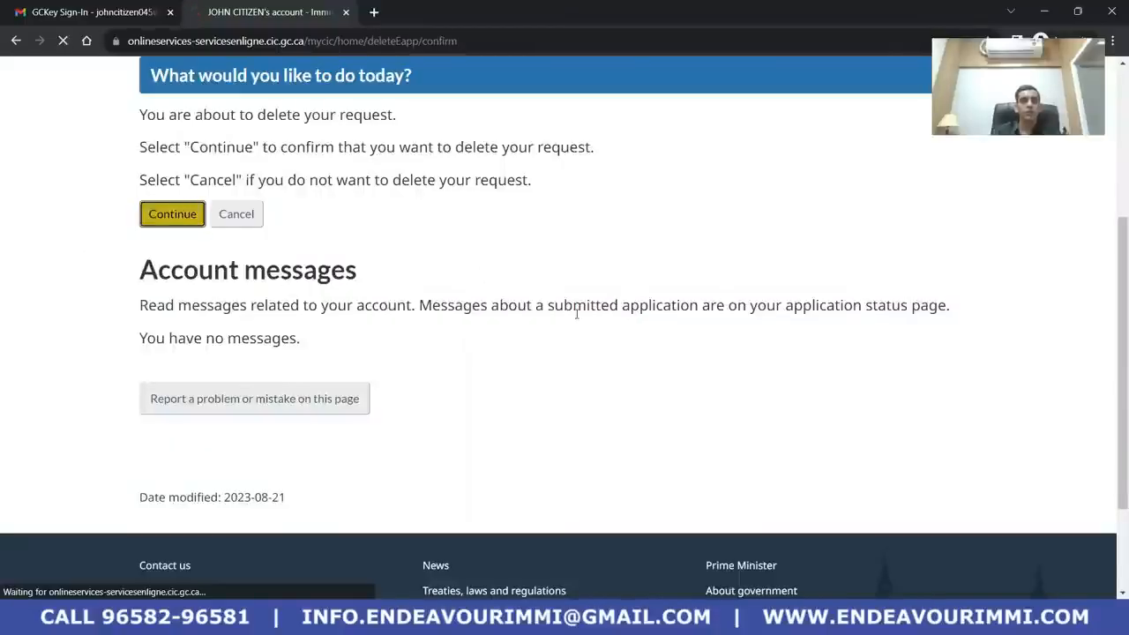
{"action": "scroll", "coordinate": [564, 313], "scroll_direction": "down", "scroll_amount": 6}
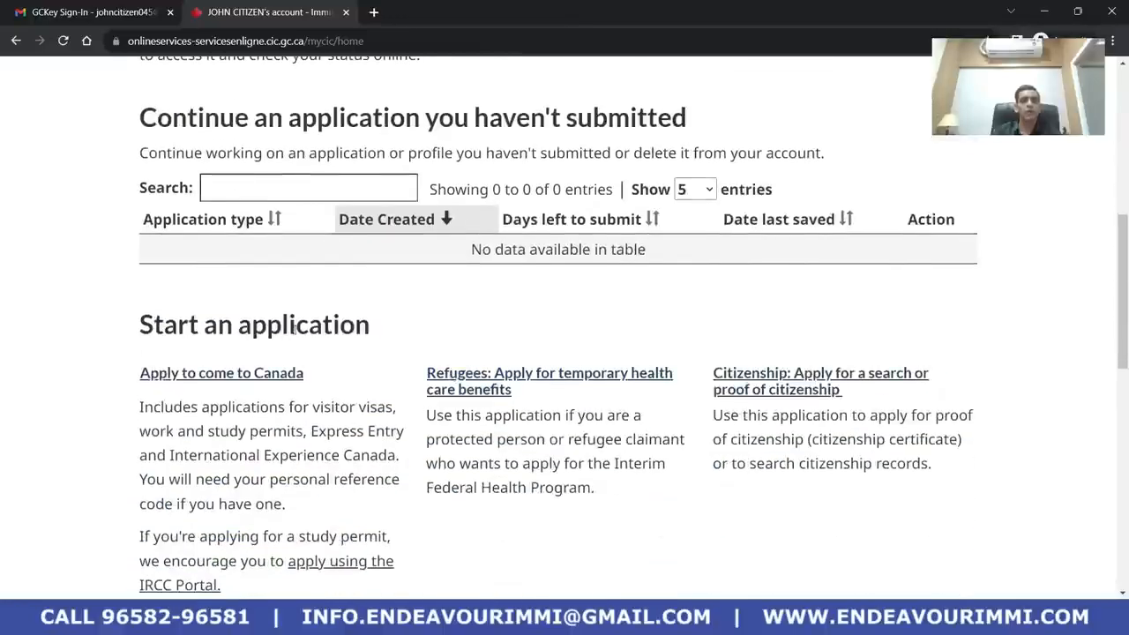
{"action": "left_click", "coordinate": [220, 374]}
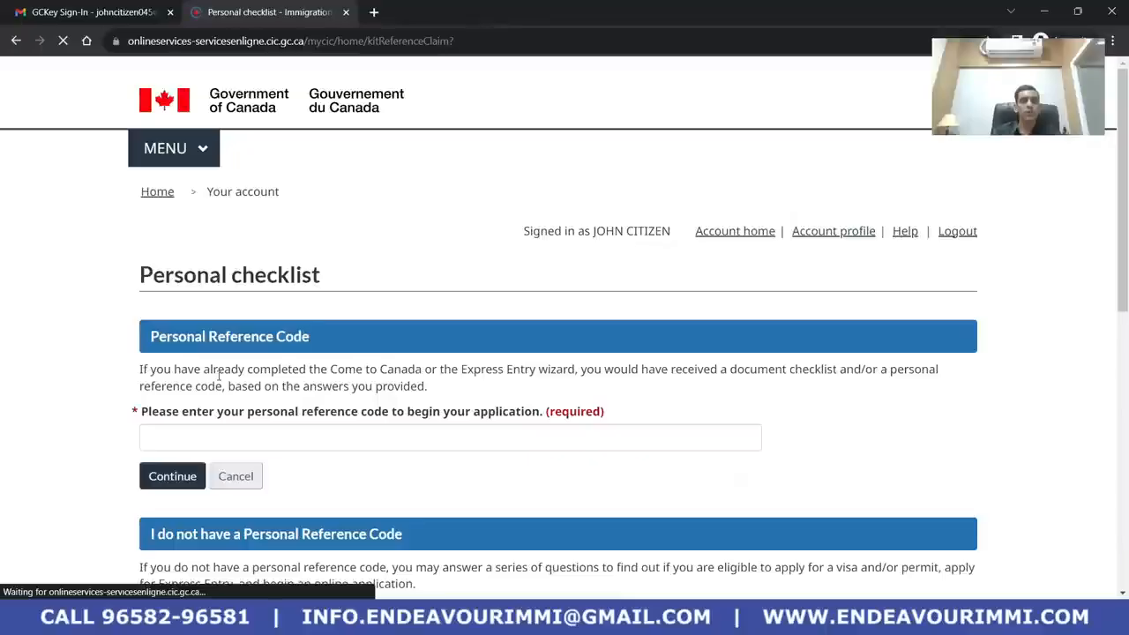
Choose 'Visitor visa, study and/or work permit' on the Personal checklist page to begin the questionnaire
{"action": "scroll", "coordinate": [202, 329], "scroll_direction": "down", "scroll_amount": 3}
{"action": "scroll", "coordinate": [202, 328], "scroll_direction": "down", "scroll_amount": 3}
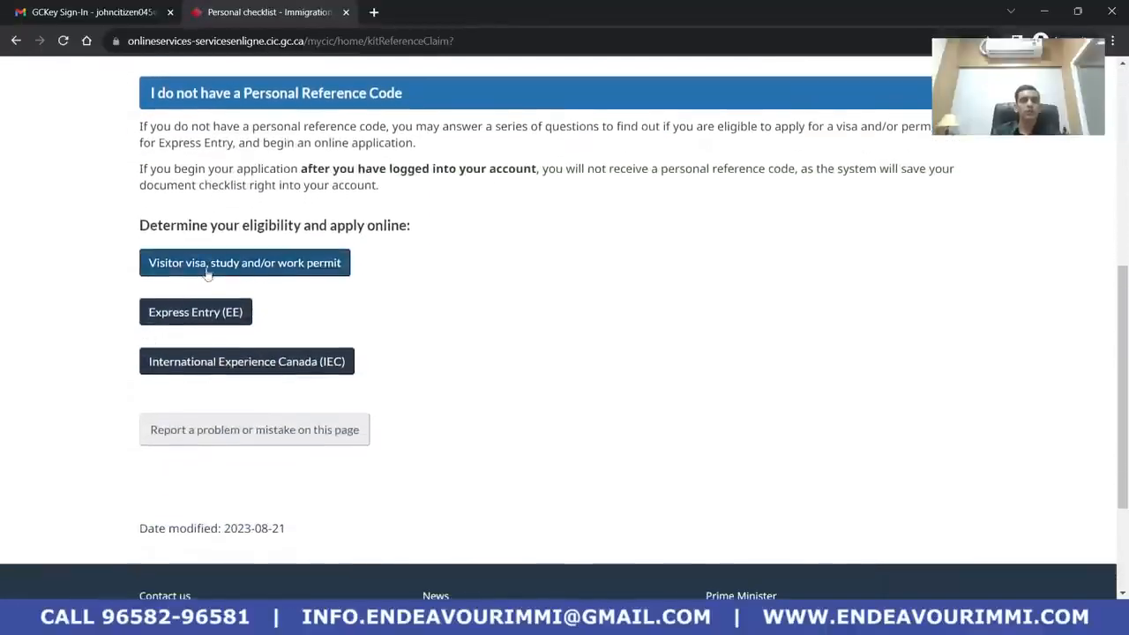
{"action": "left_click", "coordinate": [261, 274]}
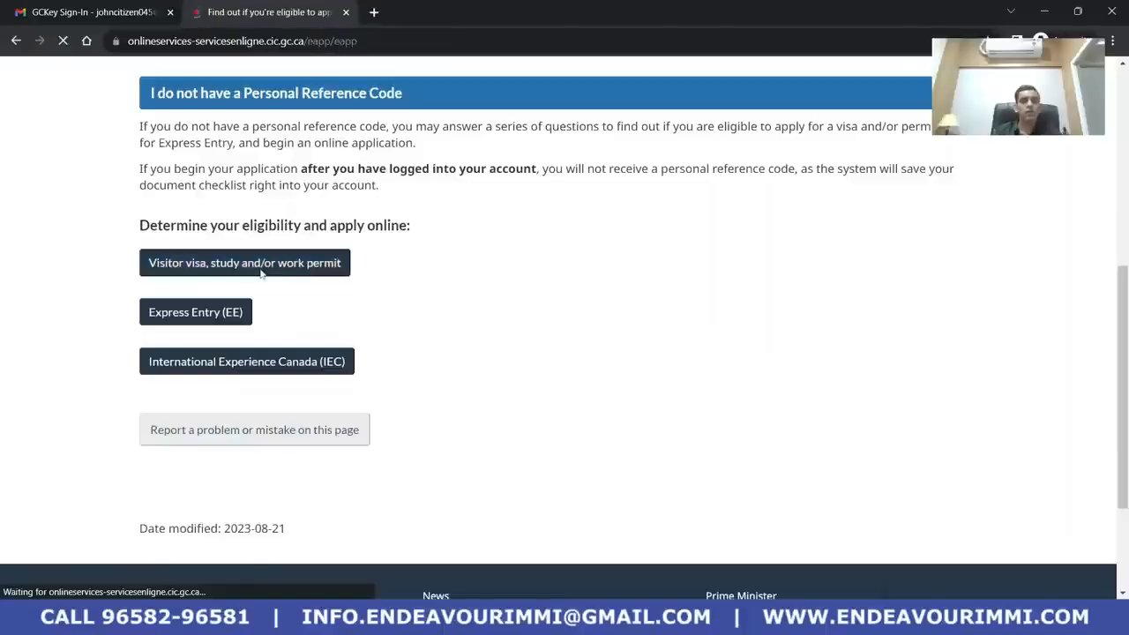
{"action": "scroll", "coordinate": [531, 312], "scroll_direction": "down", "scroll_amount": 2}
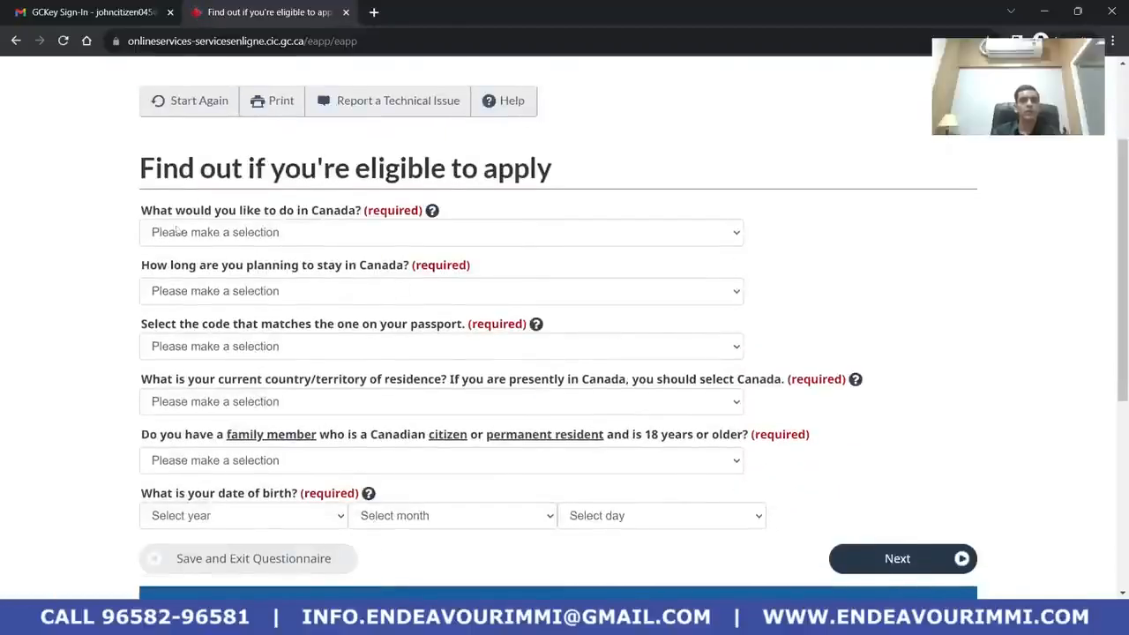
Answer Visit, Temporarily - less than 6 months, and passport code IND (India)
{"action": "left_click", "coordinate": [388, 232]}
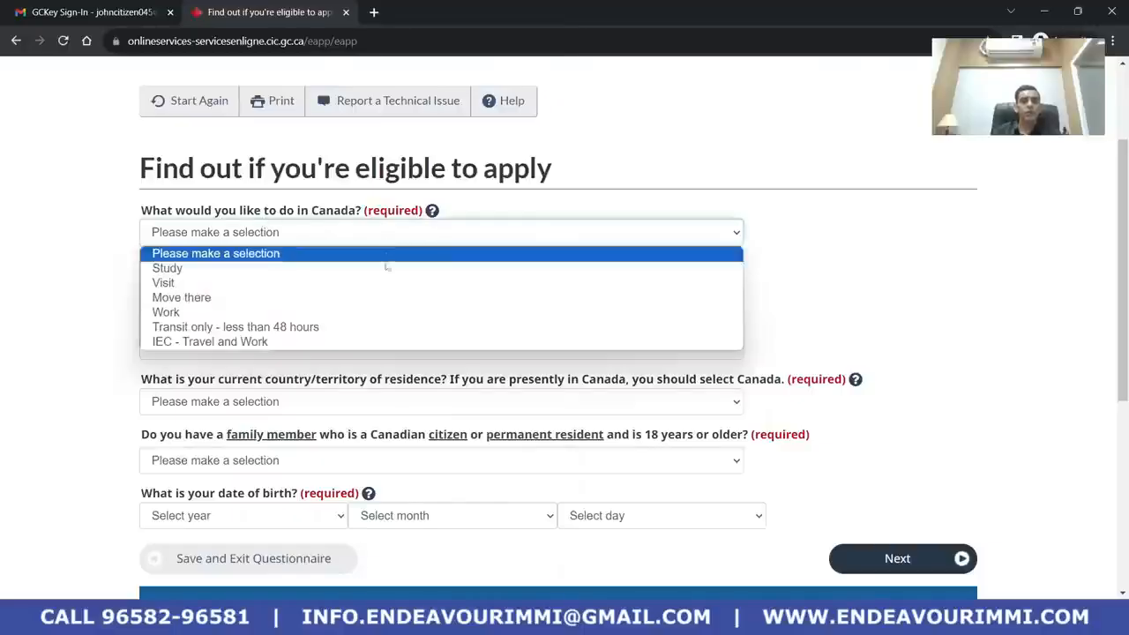
{"action": "left_click", "coordinate": [385, 277]}
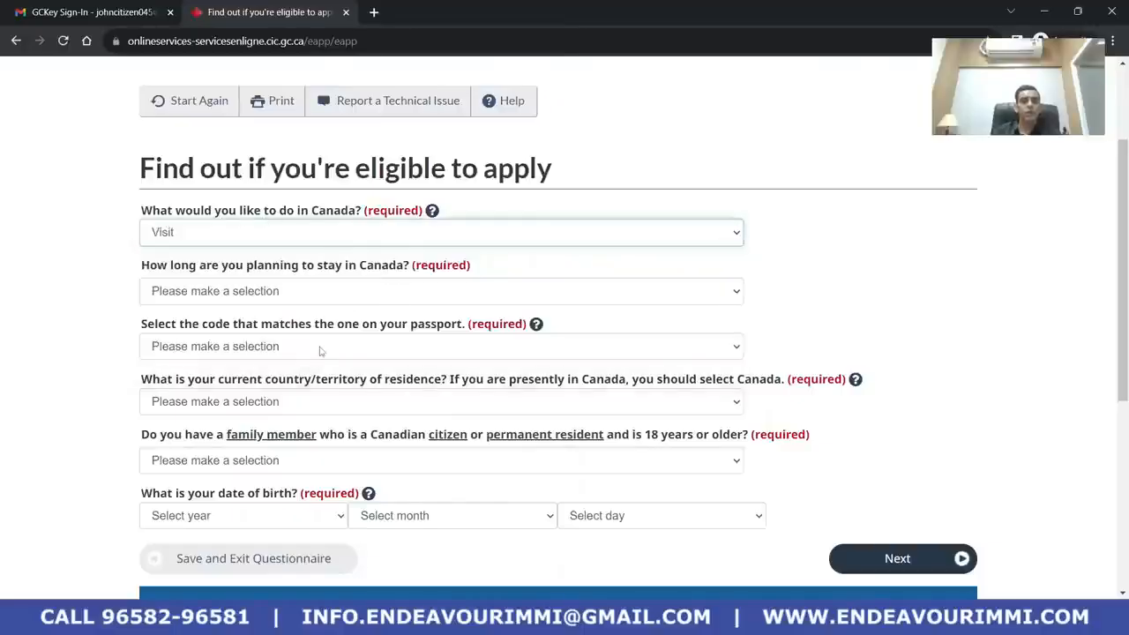
{"action": "left_click", "coordinate": [267, 292]}
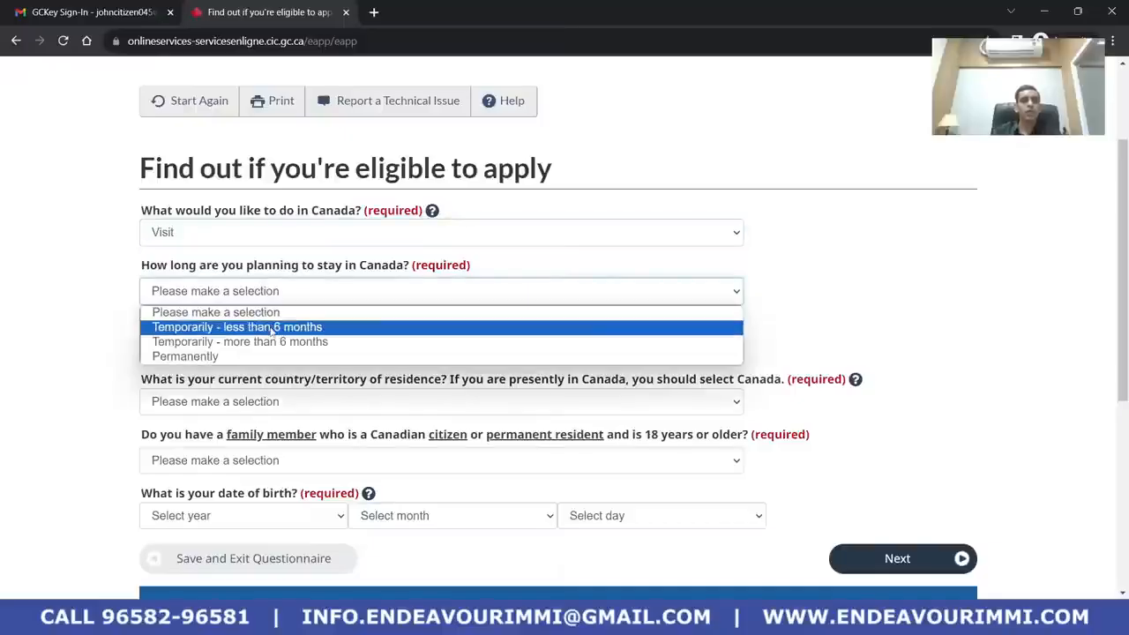
{"action": "left_click", "coordinate": [272, 327]}
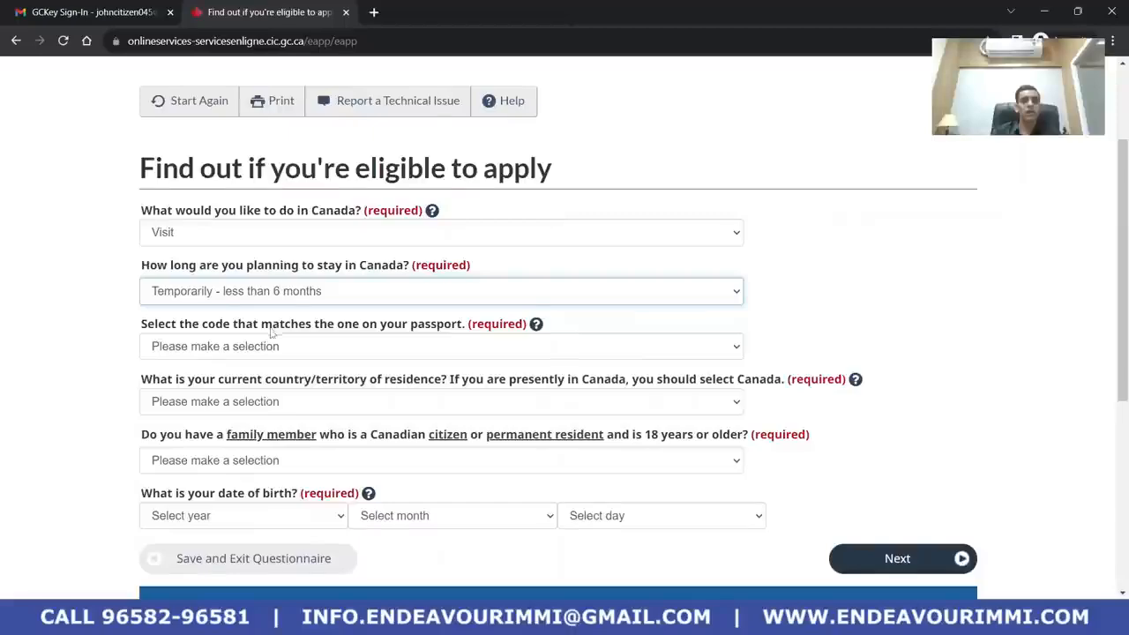
{"action": "scroll", "coordinate": [271, 331], "scroll_direction": "down", "scroll_amount": 1}
{"action": "left_click", "coordinate": [220, 278]}
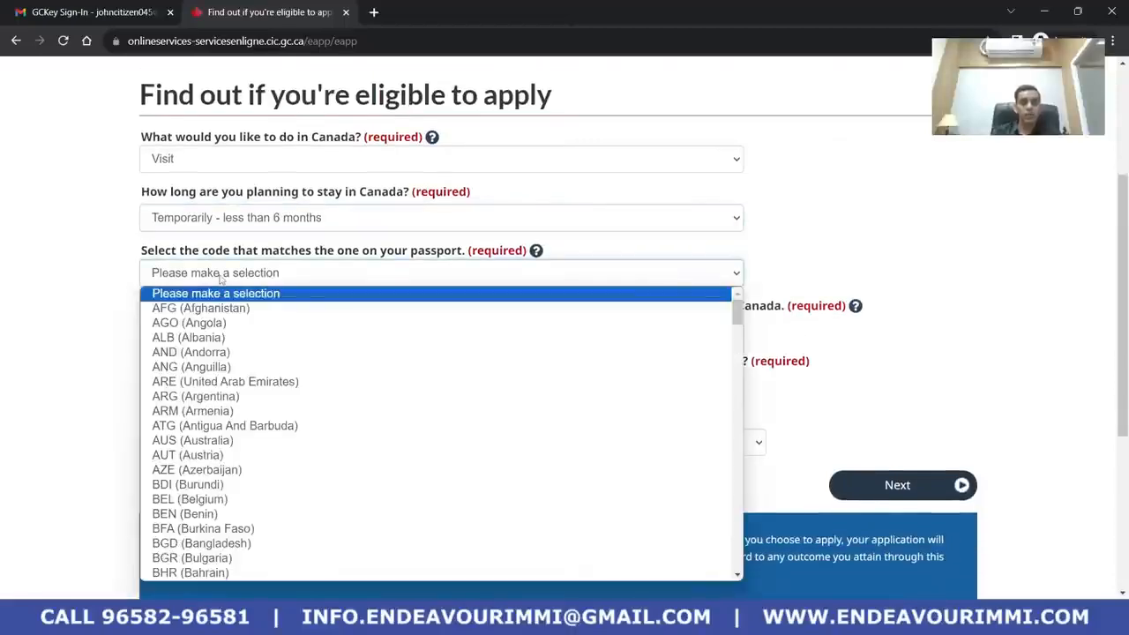
{"action": "type", "text": "ind"}
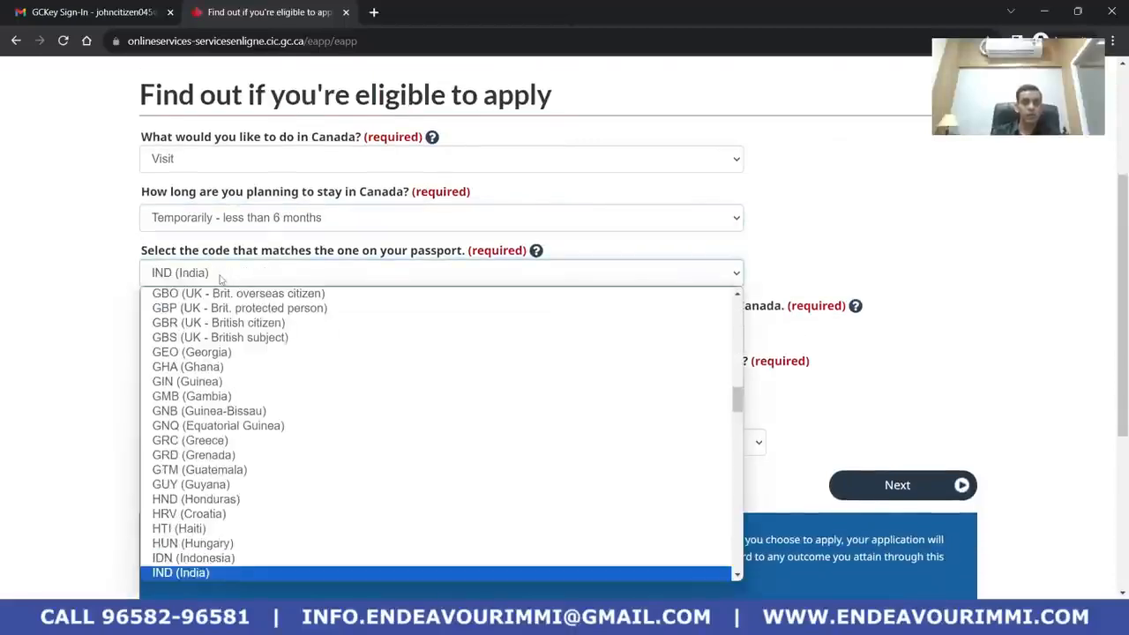
{"action": "key", "text": "Return"}
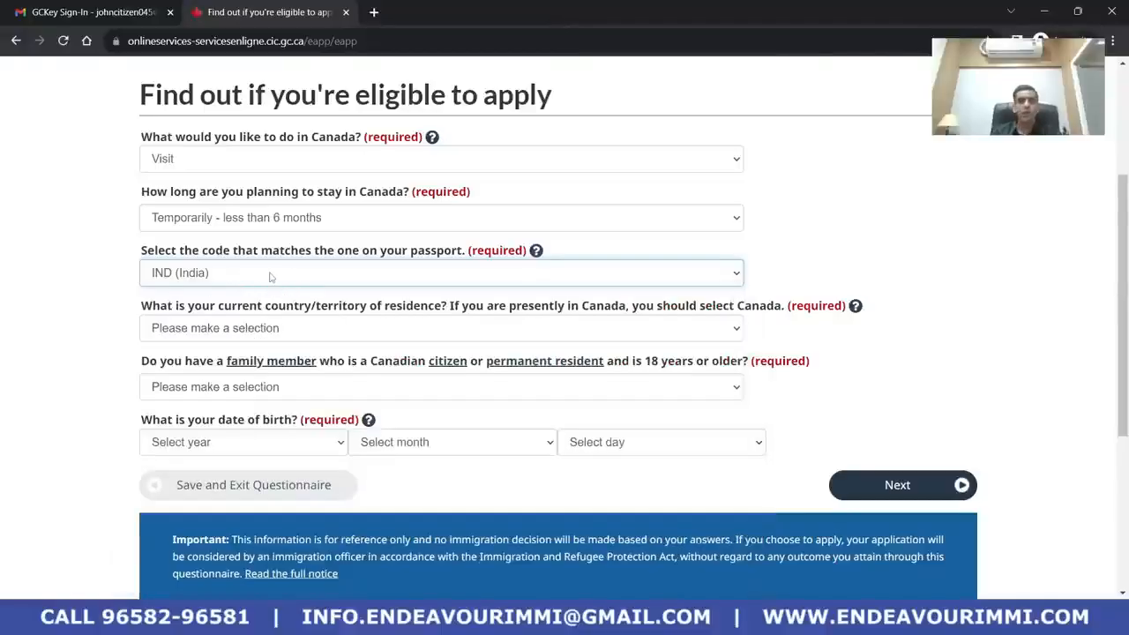
Set country of residence to India and answer No to Canadian family members
{"action": "left_click", "coordinate": [284, 330]}
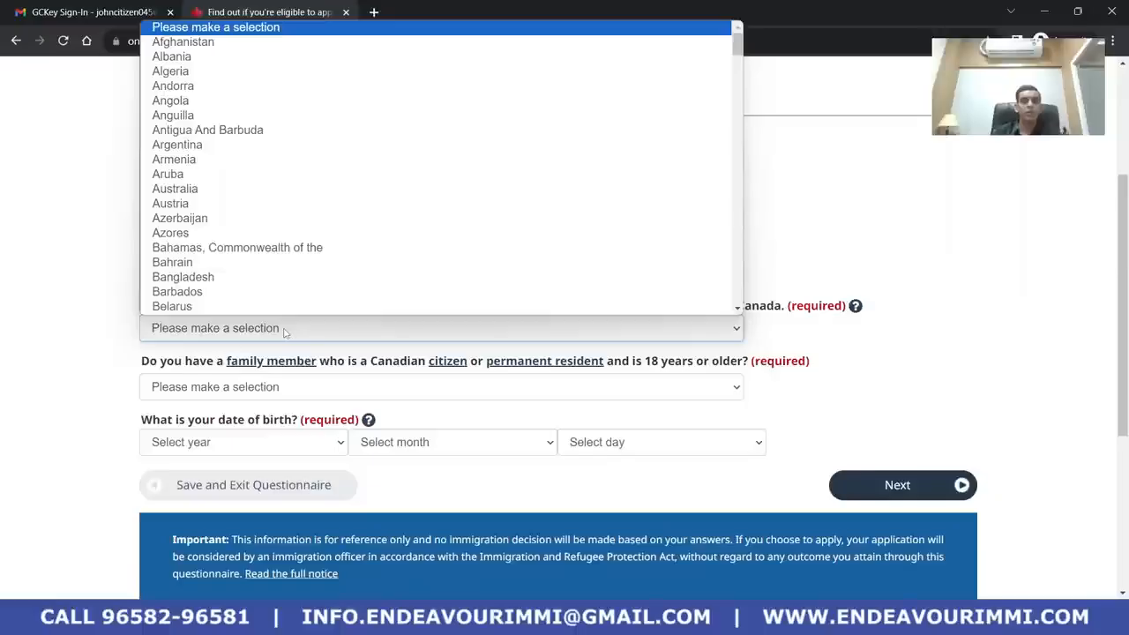
{"action": "type", "text": "india"}
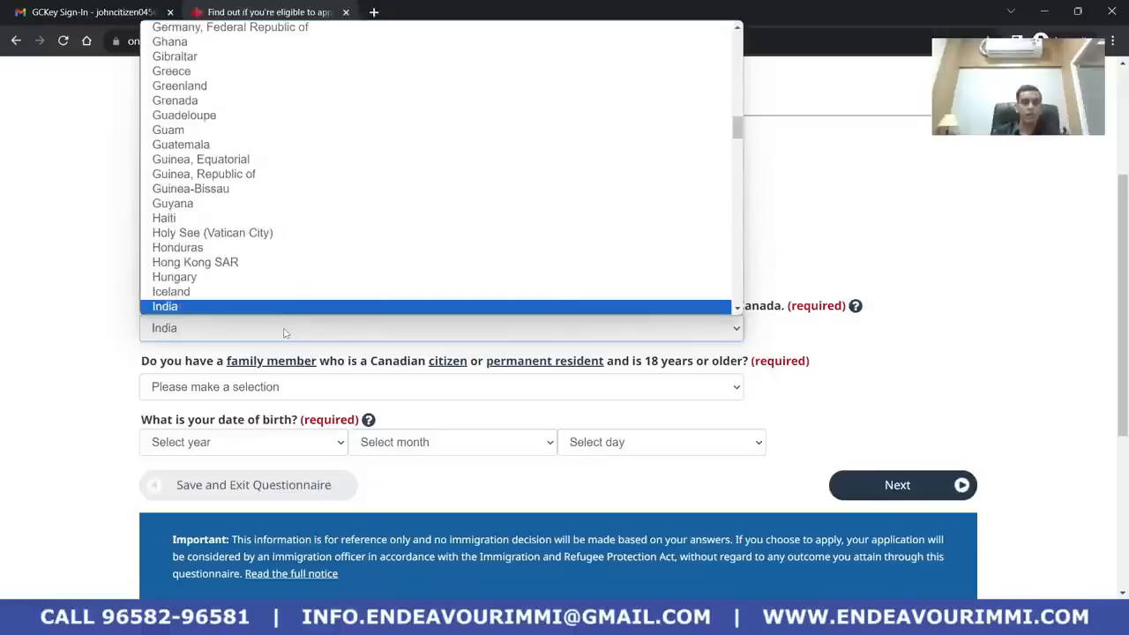
{"action": "key", "text": "Return"}
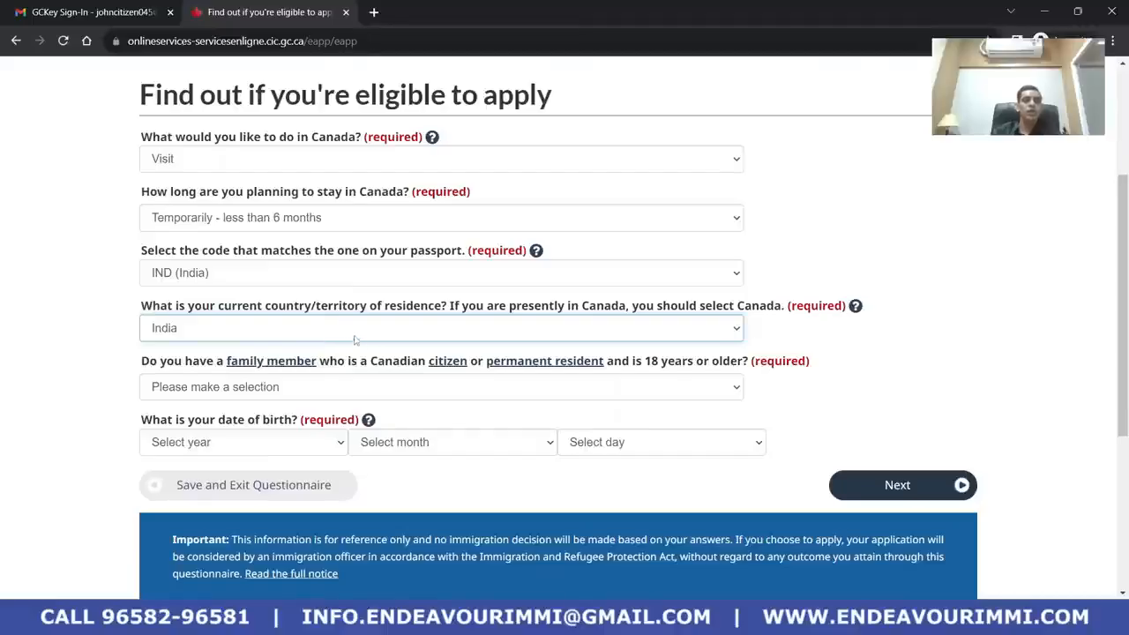
{"action": "scroll", "coordinate": [357, 339], "scroll_direction": "down", "scroll_amount": 2}
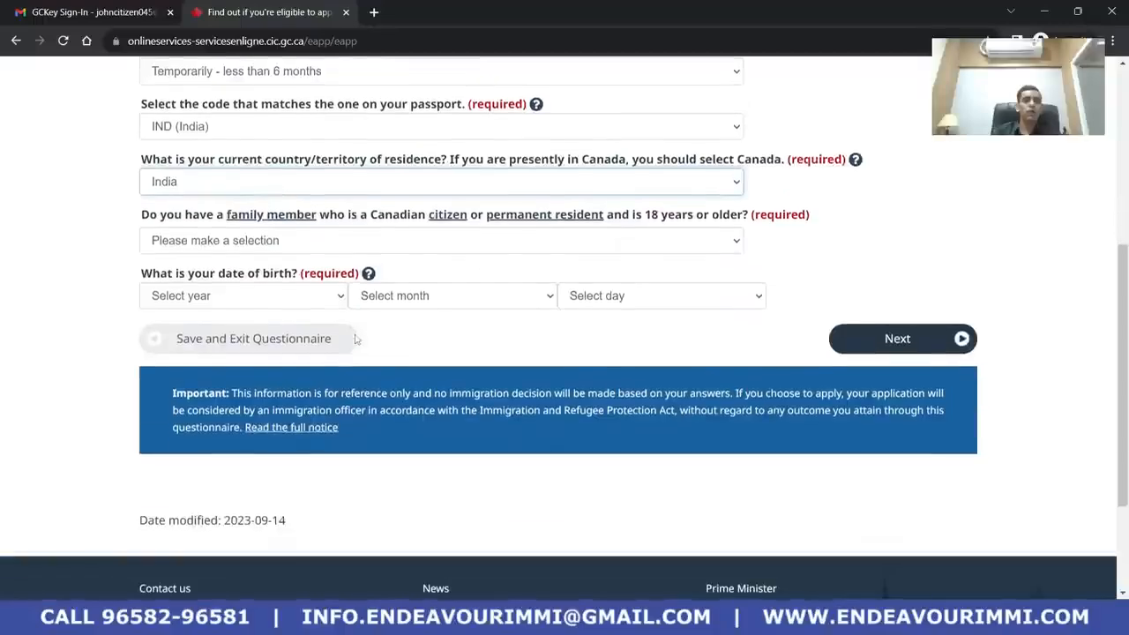
{"action": "left_click", "coordinate": [425, 242]}
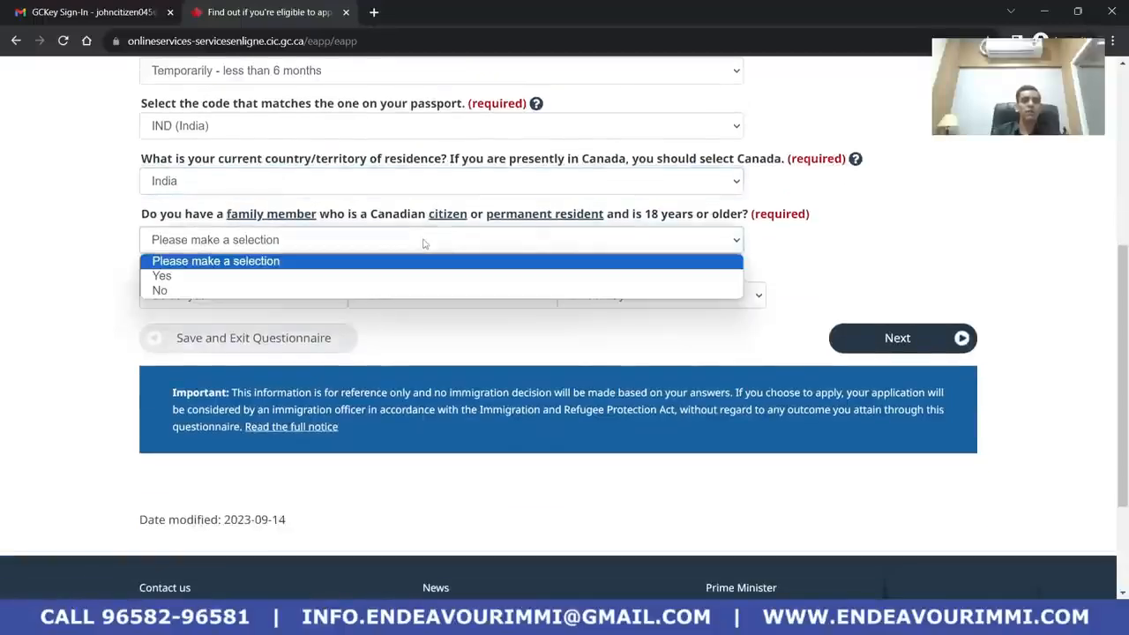
{"action": "left_click", "coordinate": [419, 294]}
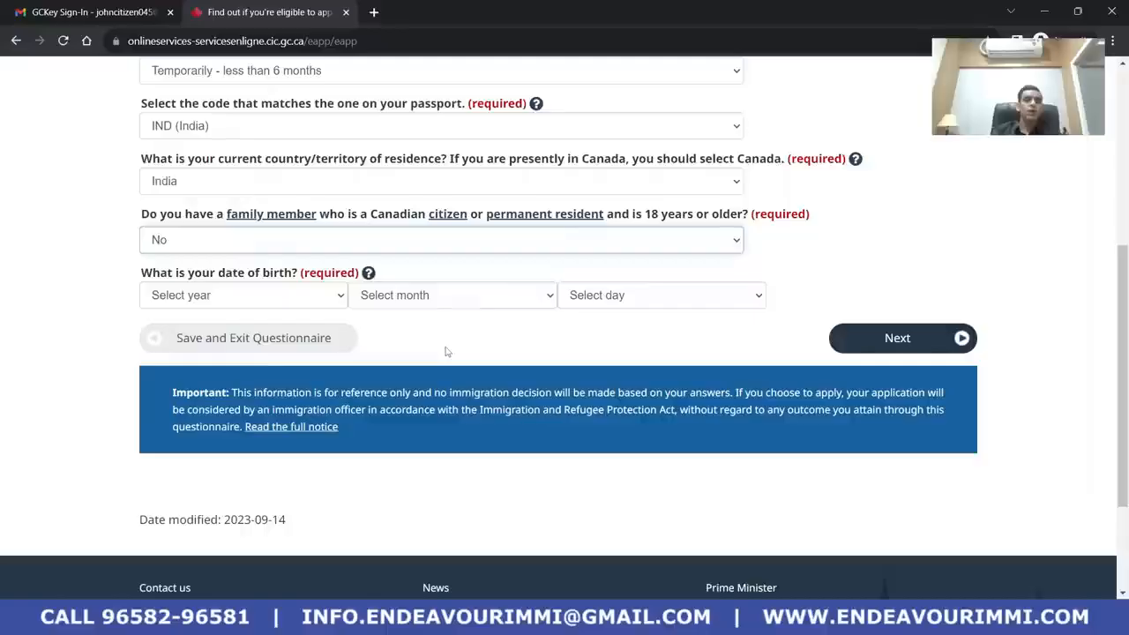
{"action": "left_click", "coordinate": [201, 251]}
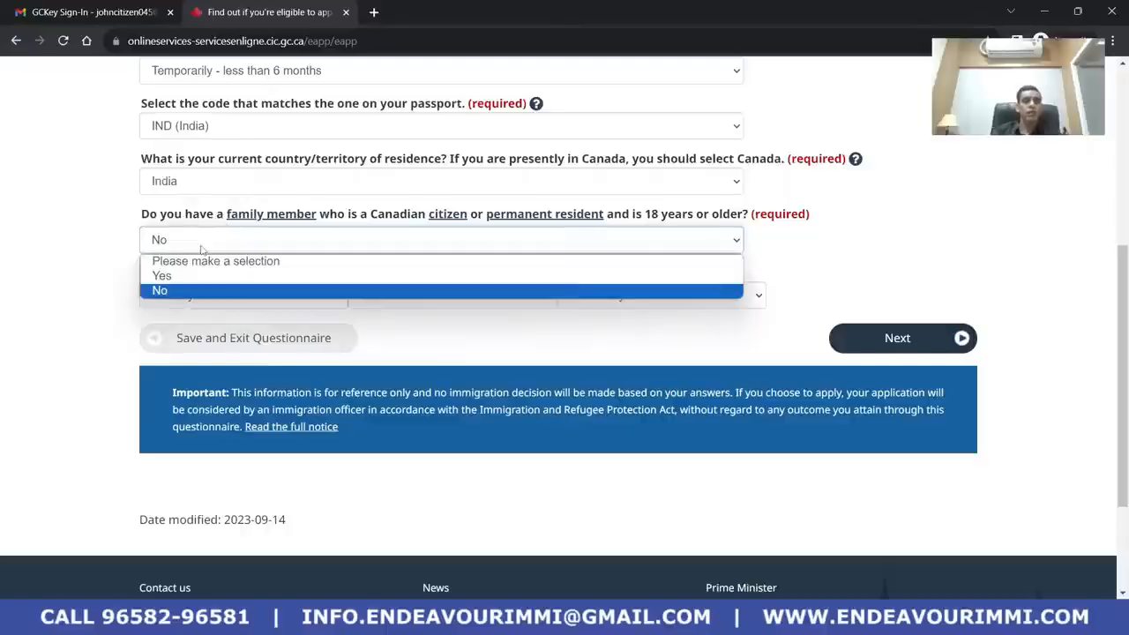
{"action": "left_click", "coordinate": [191, 296]}
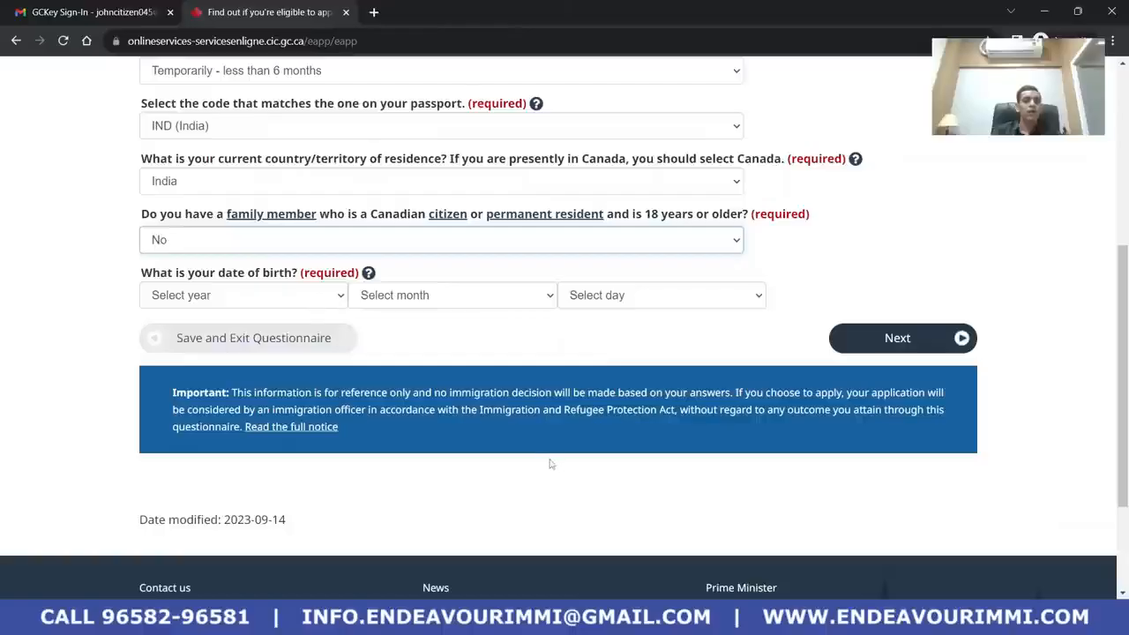
{"action": "scroll", "coordinate": [369, 385], "scroll_direction": "down", "scroll_amount": 1}
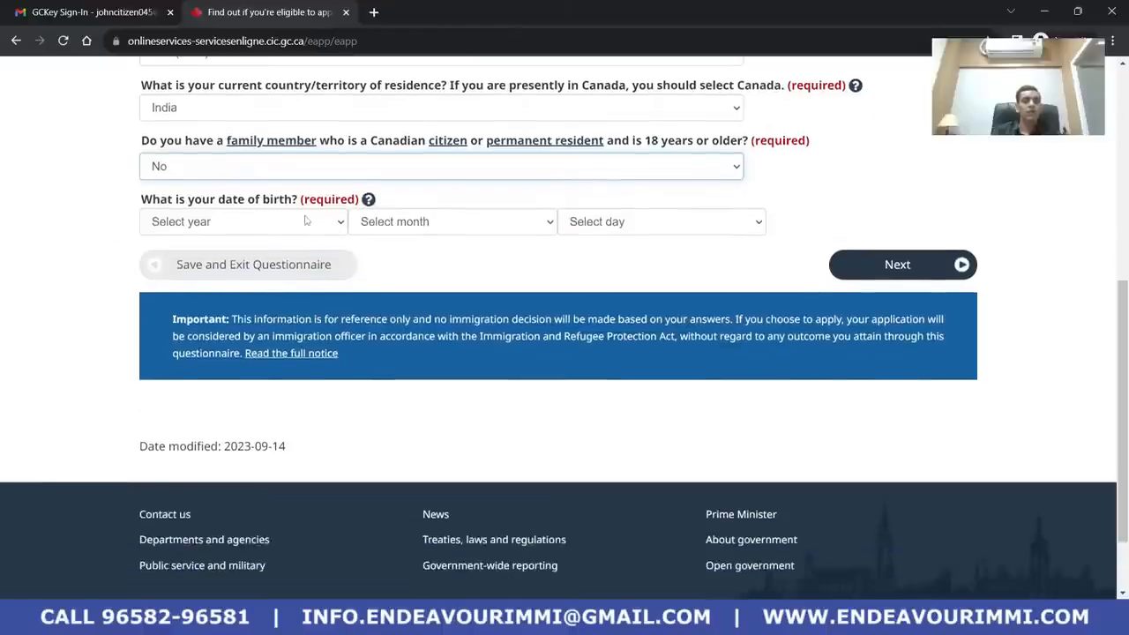
Set the birth date to 1990 January 01 and submit the answers
{"action": "left_click", "coordinate": [305, 221]}
{"action": "scroll", "coordinate": [277, 370], "scroll_direction": "down", "scroll_amount": 5}
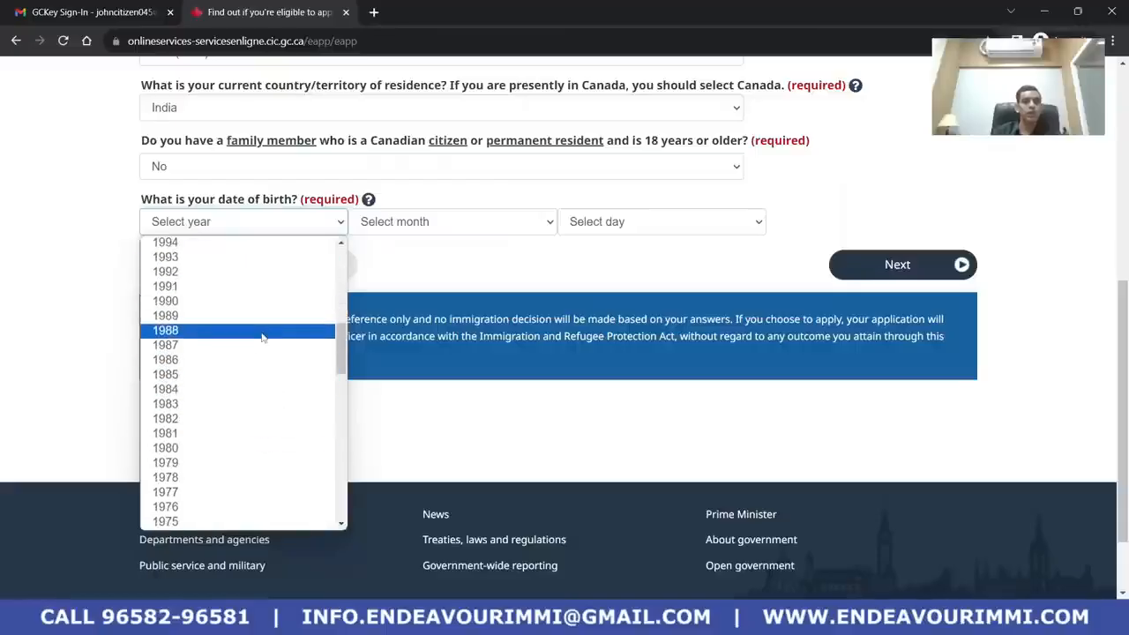
{"action": "left_click", "coordinate": [262, 302]}
{"action": "left_click", "coordinate": [397, 222]}
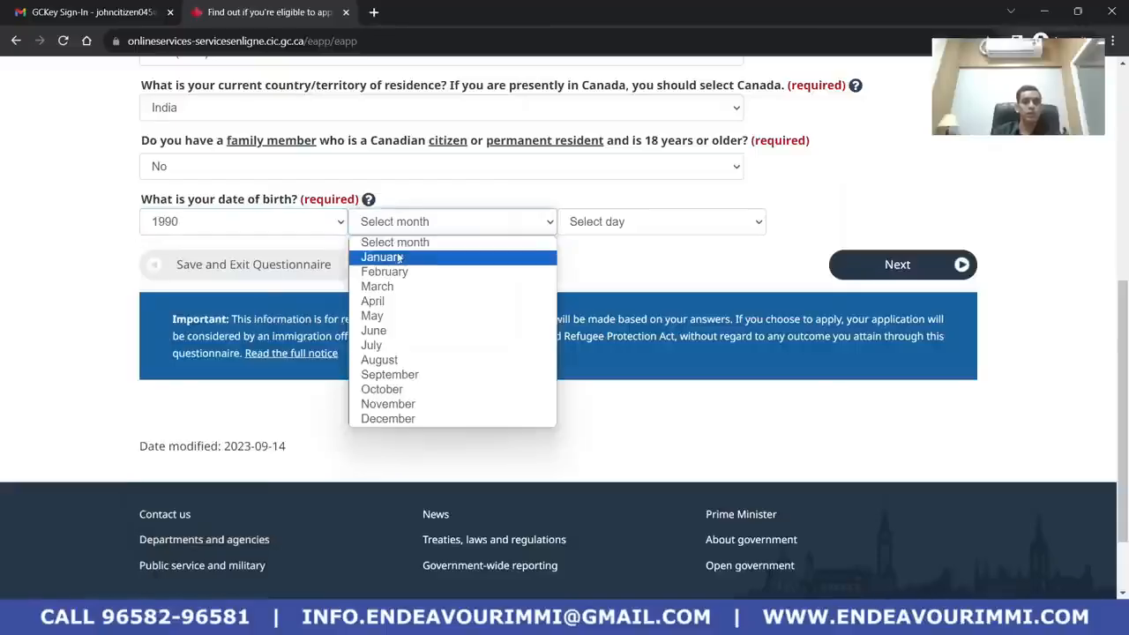
{"action": "left_click", "coordinate": [392, 254]}
{"action": "left_click", "coordinate": [655, 222]}
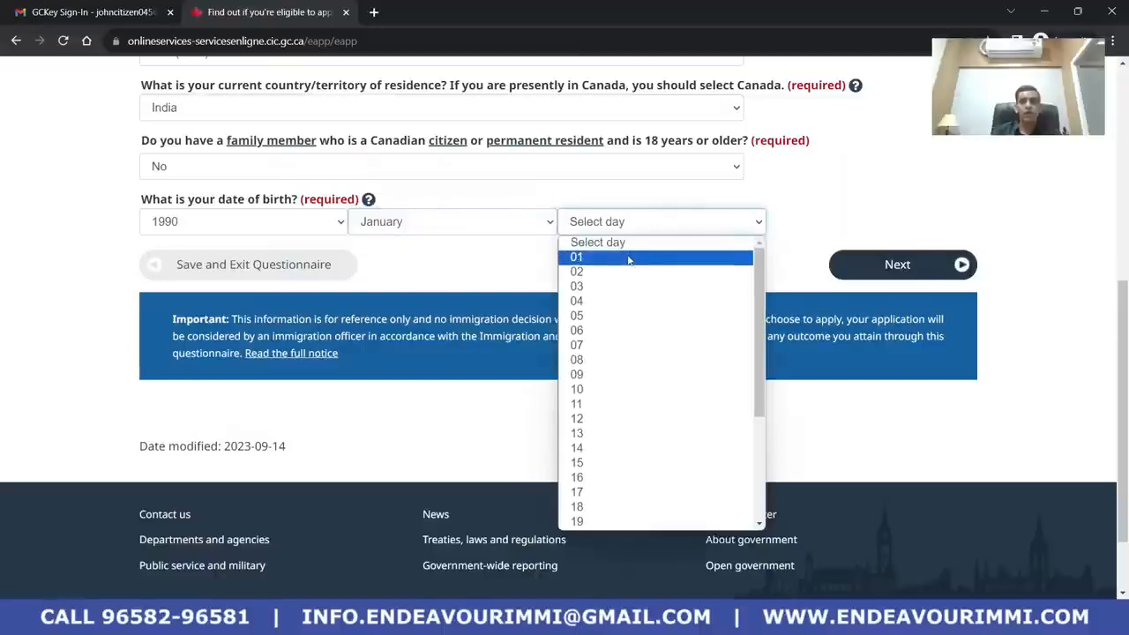
{"action": "left_click", "coordinate": [629, 257]}
{"action": "left_click", "coordinate": [927, 267]}
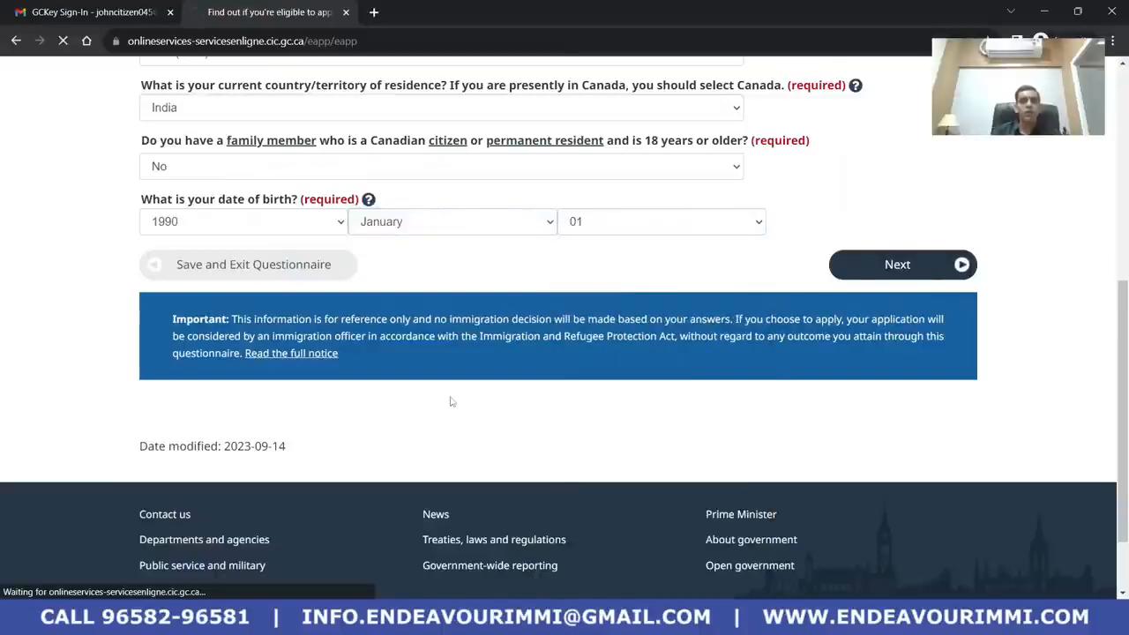
Answer No to having lived in Canada as a permanent resident and continue
{"action": "scroll", "coordinate": [400, 397], "scroll_direction": "down", "scroll_amount": 2}
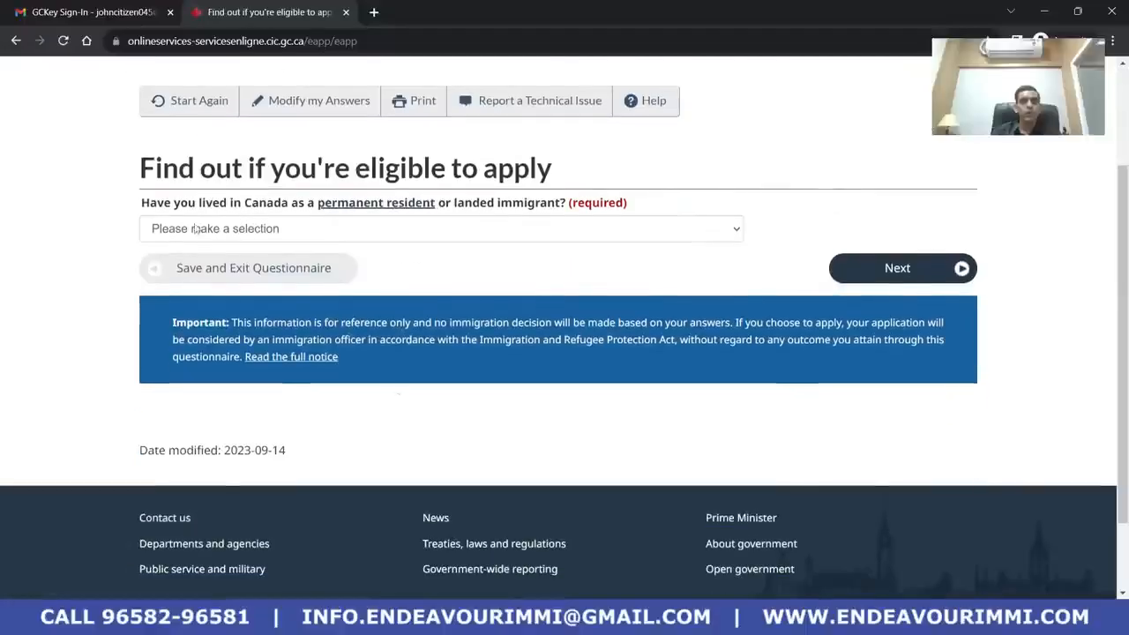
{"action": "left_click", "coordinate": [275, 235]}
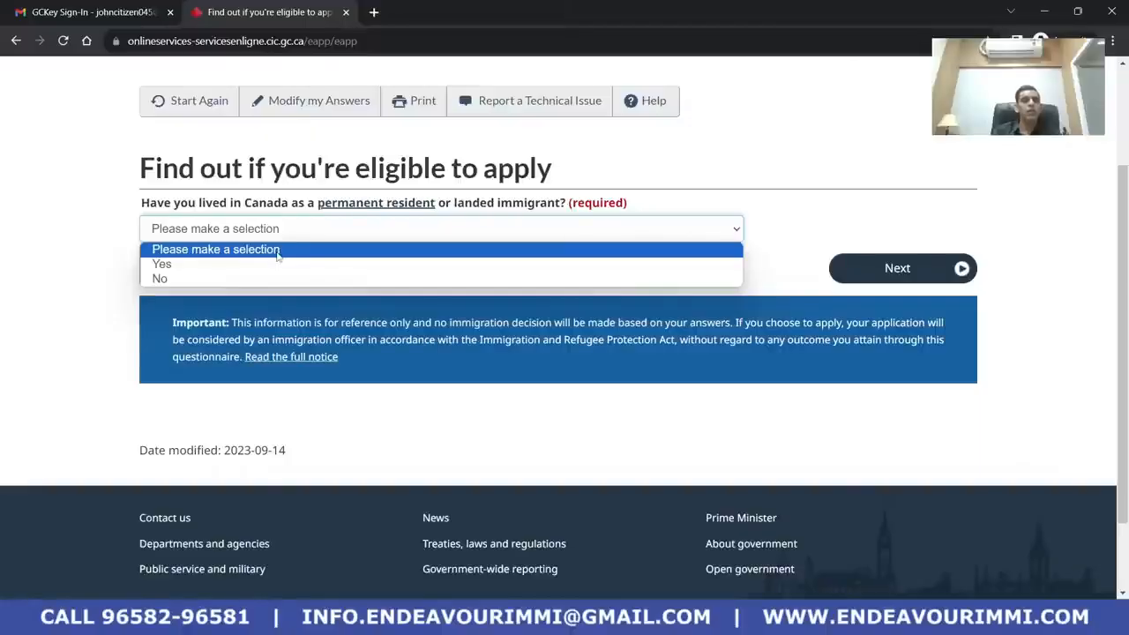
{"action": "left_click", "coordinate": [279, 276]}
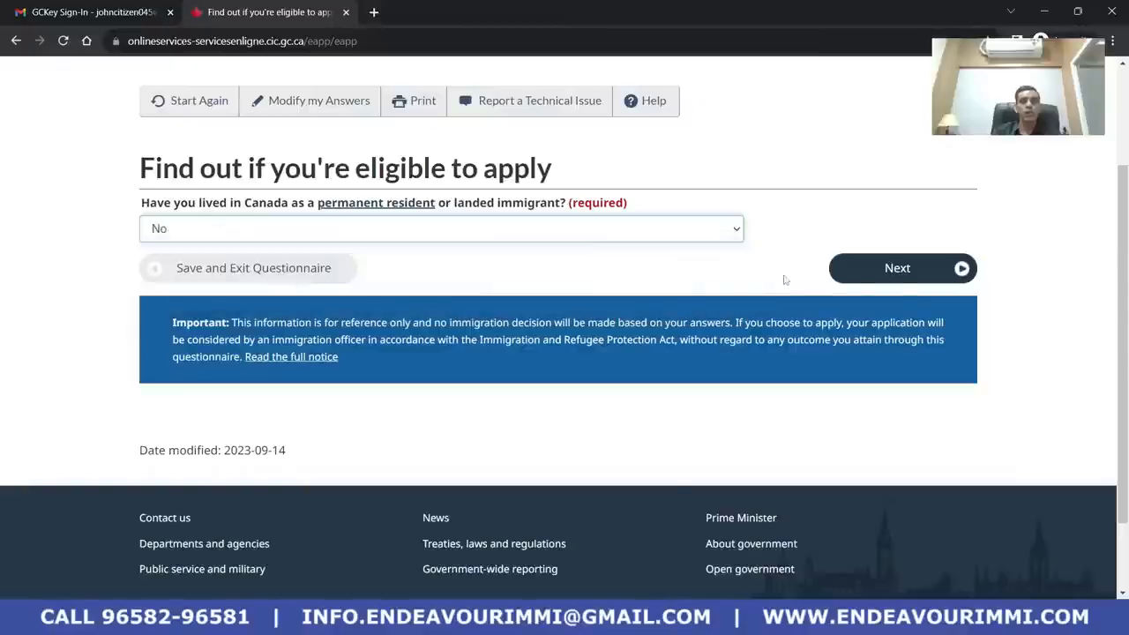
{"action": "left_click", "coordinate": [895, 279]}
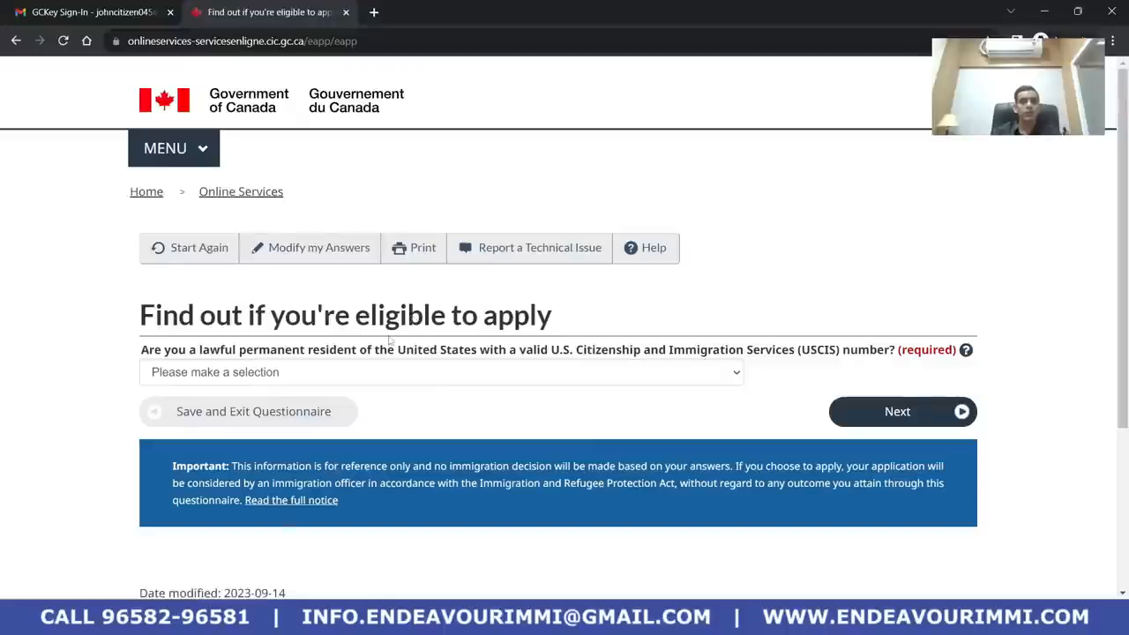
Answer No to being a US lawful permanent resident and continue
{"action": "scroll", "coordinate": [380, 331], "scroll_direction": "down", "scroll_amount": 3}
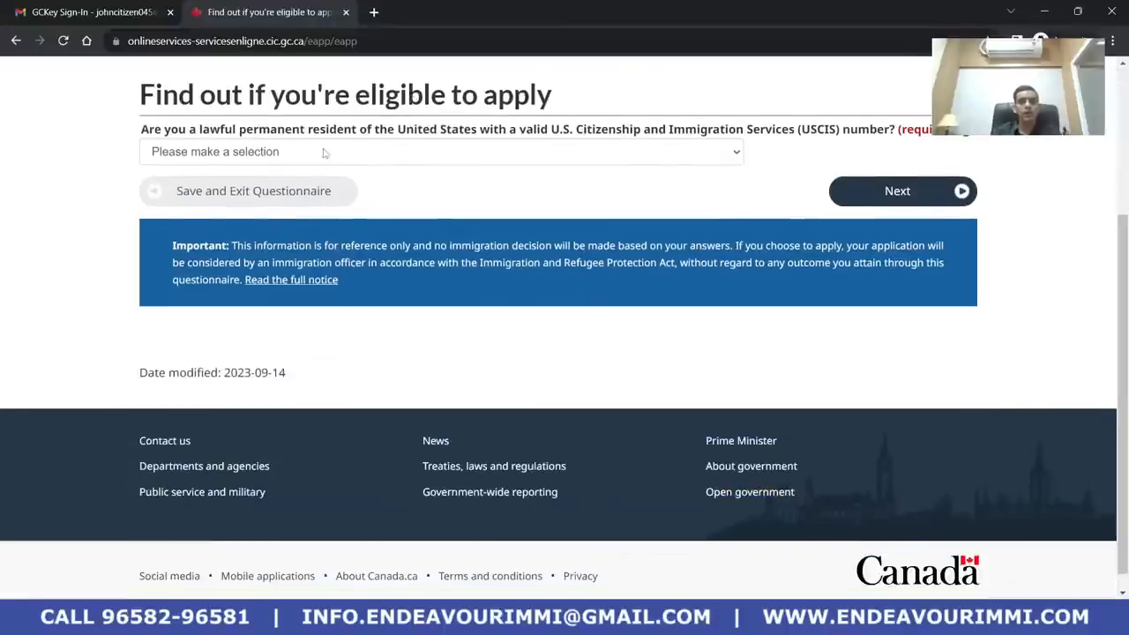
{"action": "left_click", "coordinate": [401, 152]}
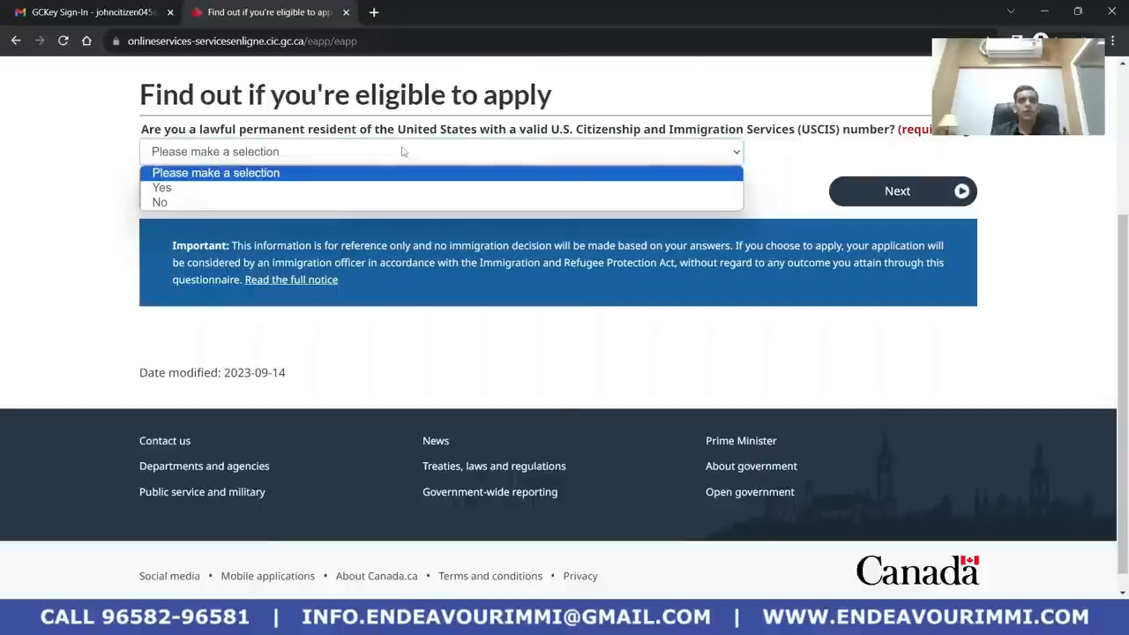
{"action": "left_click", "coordinate": [398, 203]}
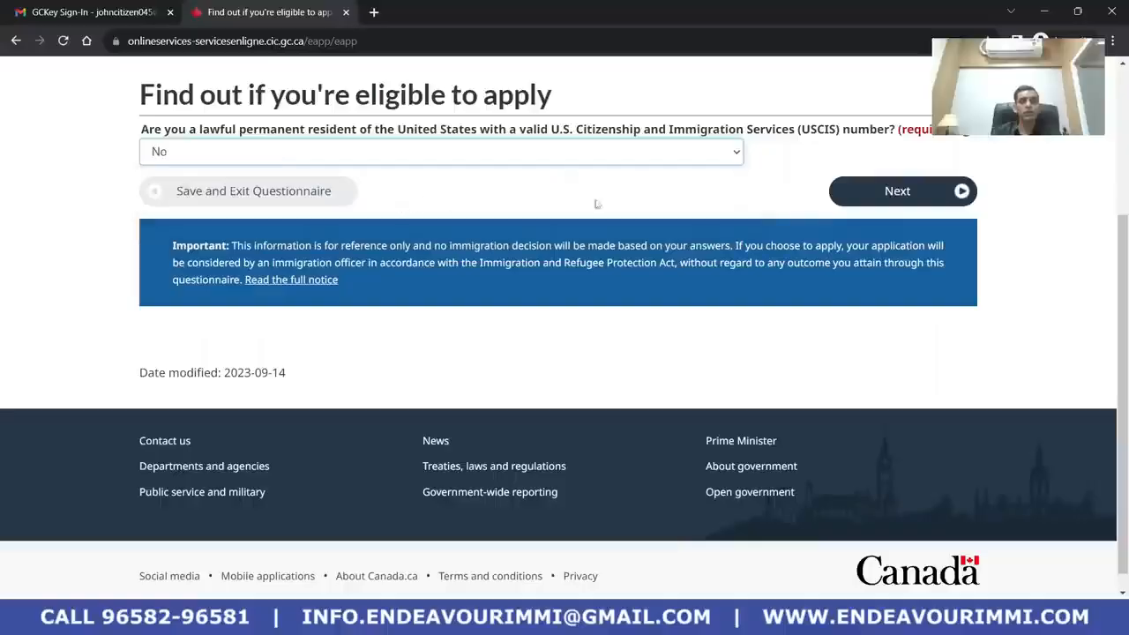
{"action": "left_click", "coordinate": [942, 201]}
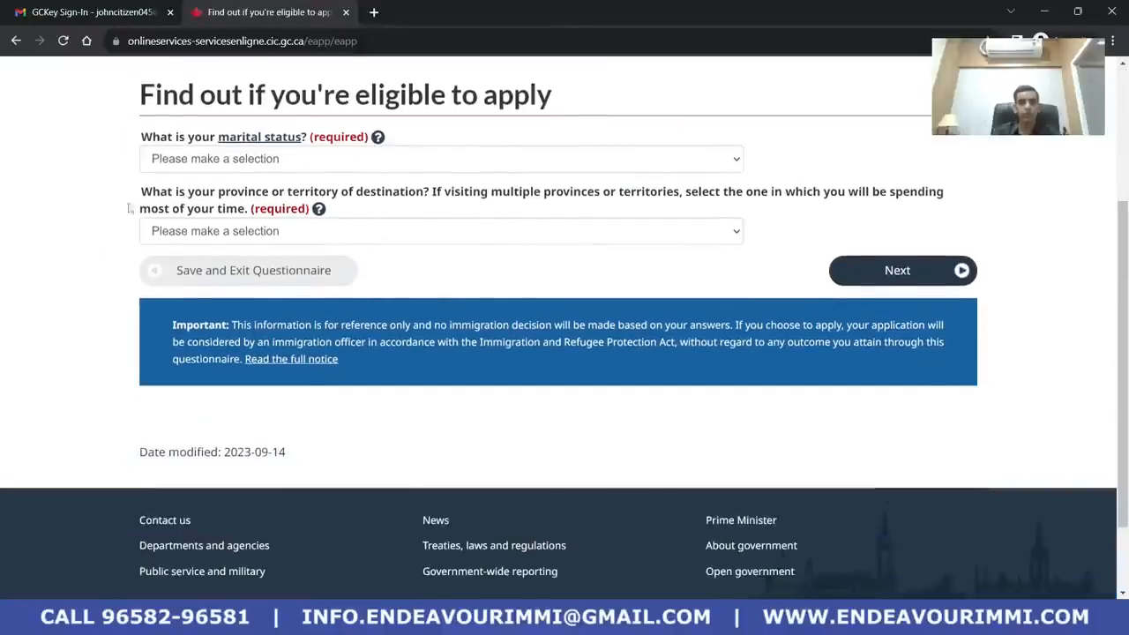
Select Never Married/Single as marital status and British Columbia as destination, then submit
{"action": "left_click", "coordinate": [300, 161]}
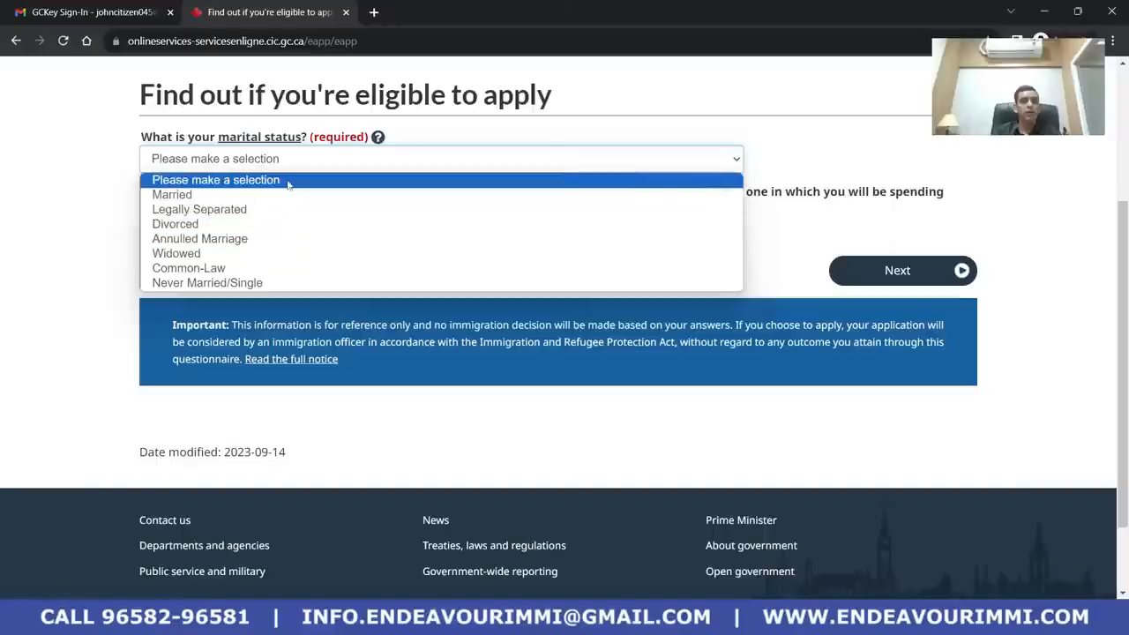
{"action": "left_click", "coordinate": [286, 283]}
{"action": "scroll", "coordinate": [266, 179], "scroll_direction": "down", "scroll_amount": 1}
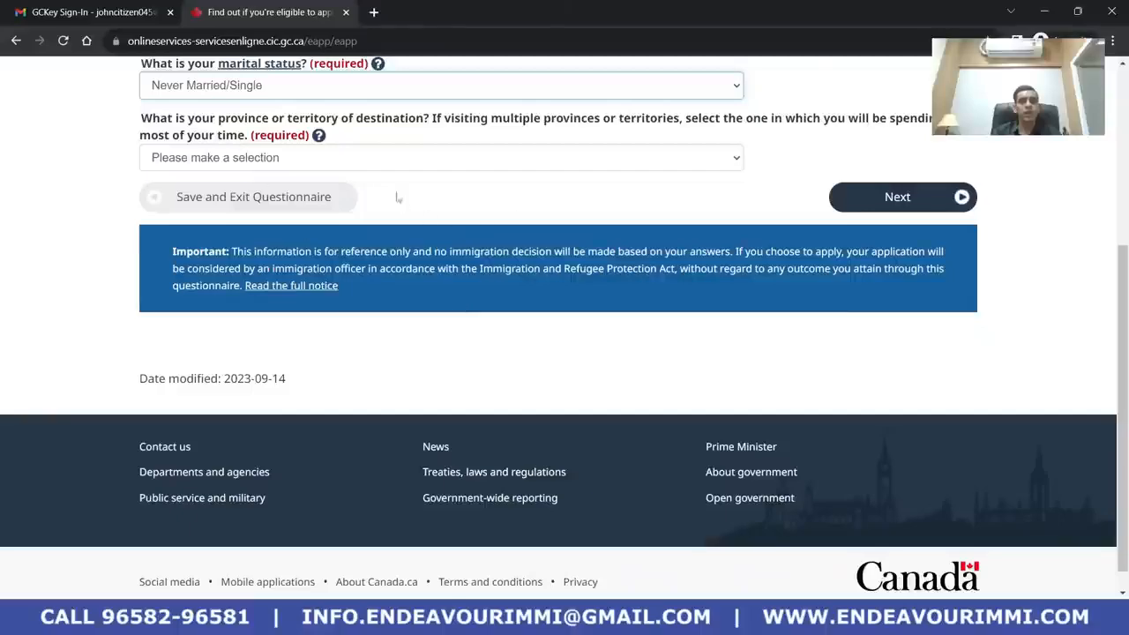
{"action": "left_click", "coordinate": [398, 158]}
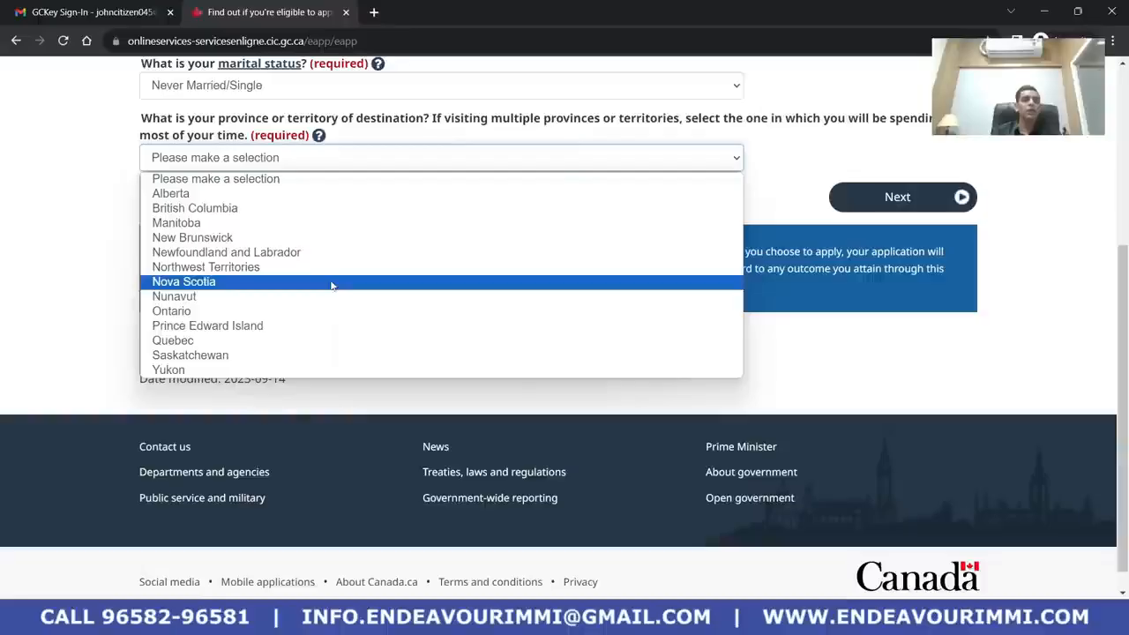
{"action": "left_click", "coordinate": [324, 210]}
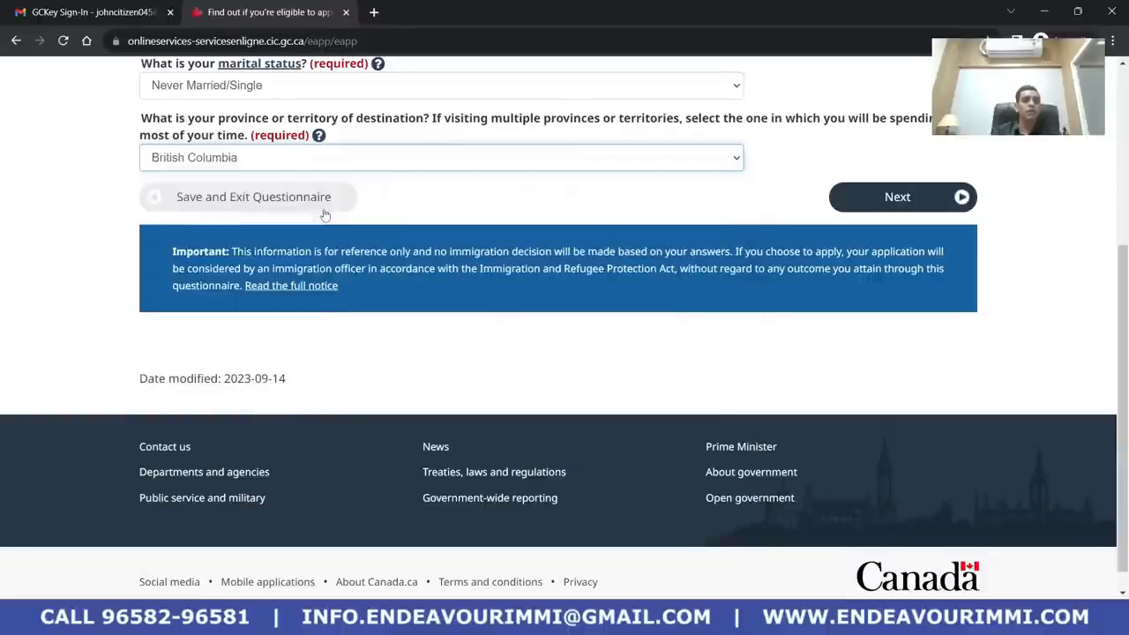
{"action": "left_click", "coordinate": [946, 210]}
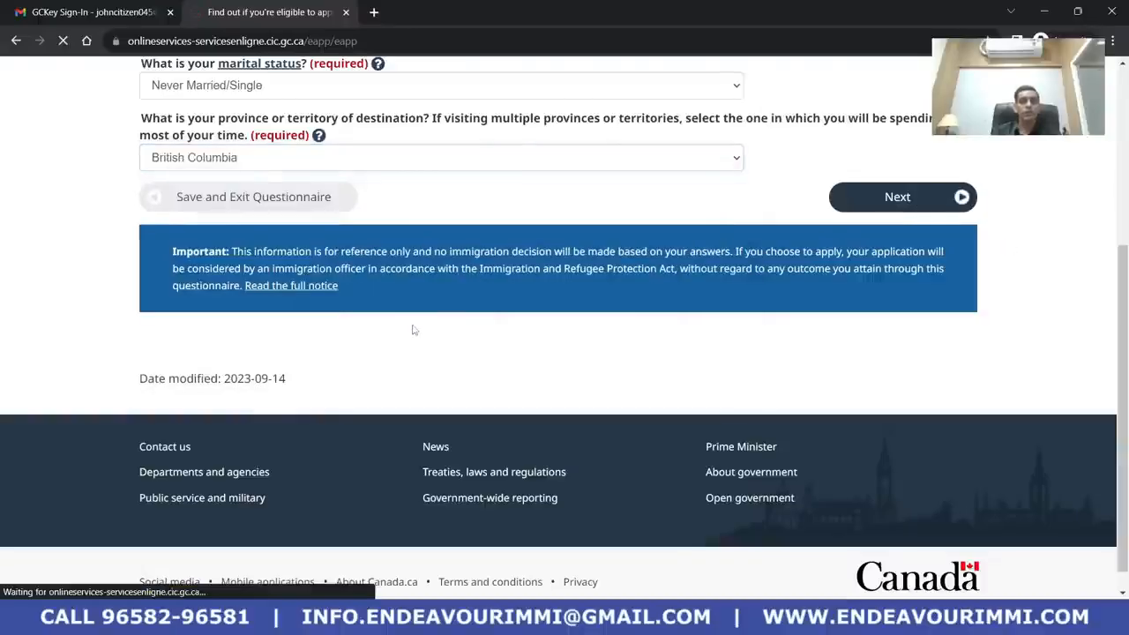
Review the 'Visitor visa - under 6 months' result costing $100 CAD, then continue
{"action": "scroll", "coordinate": [414, 335], "scroll_direction": "down", "scroll_amount": 2}
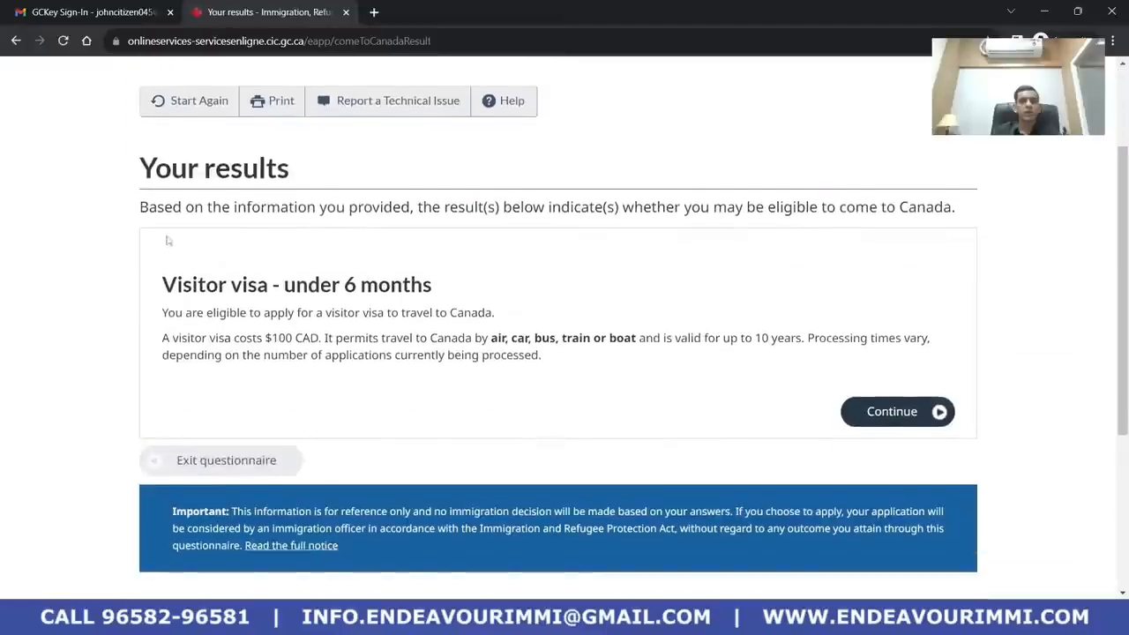
{"action": "scroll", "coordinate": [250, 252], "scroll_direction": "up", "scroll_amount": 2}
{"action": "scroll", "coordinate": [75, 369], "scroll_direction": "down", "scroll_amount": 2}
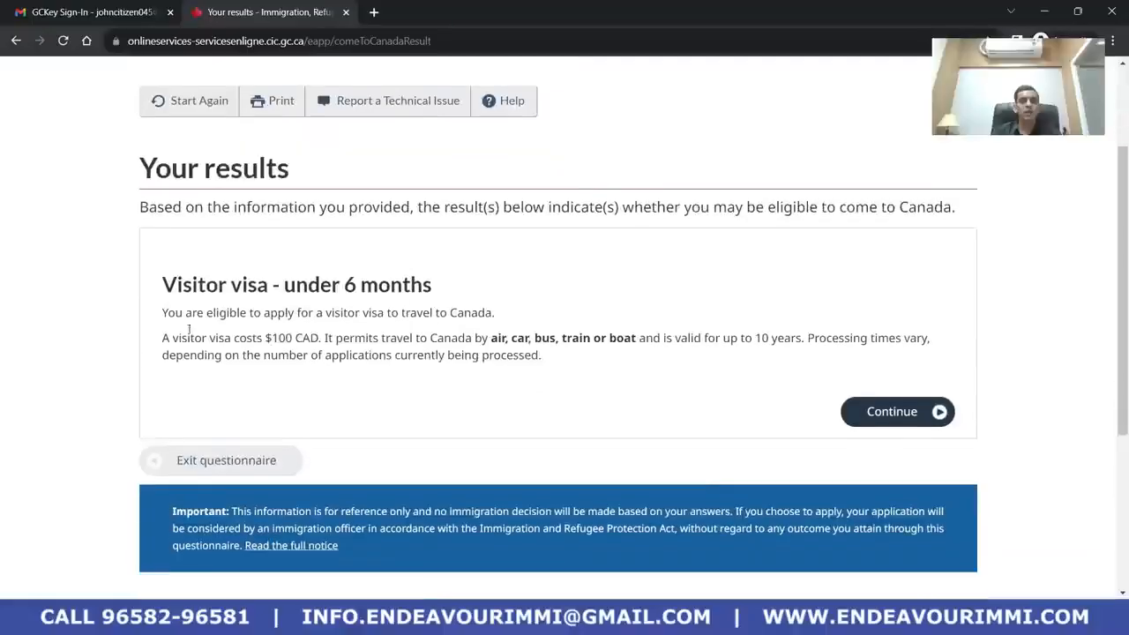
{"action": "left_click_drag", "start_coordinate": [158, 212], "coordinate": [546, 312]}
{"action": "left_click", "coordinate": [374, 337]}
{"action": "left_click_drag", "start_coordinate": [433, 286], "coordinate": [162, 284]}
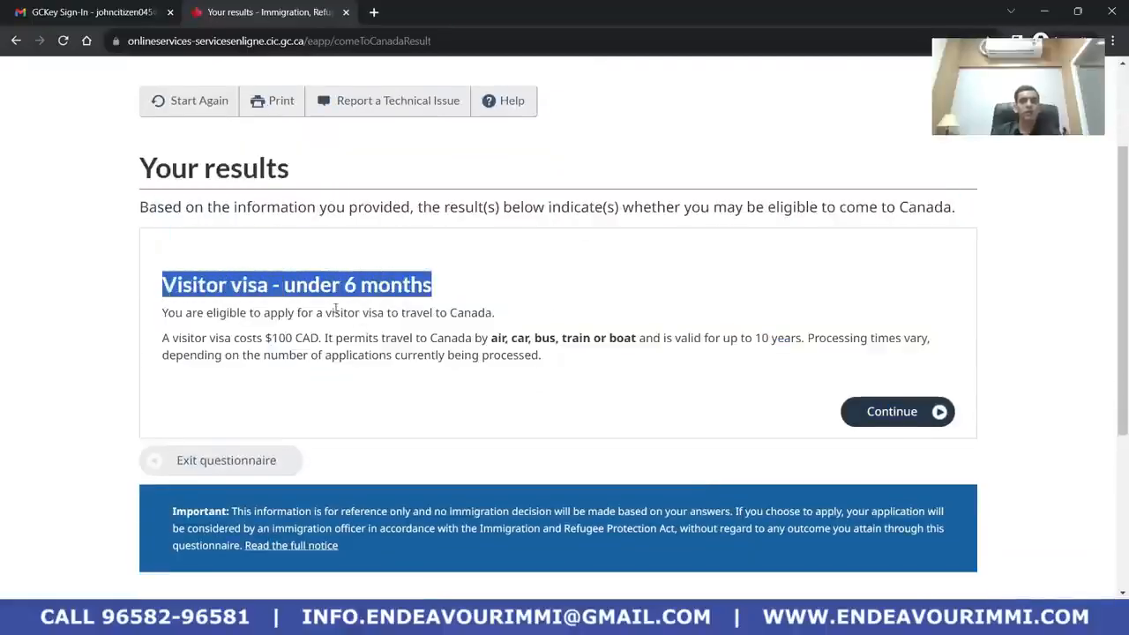
{"action": "scroll", "coordinate": [351, 314], "scroll_direction": "down", "scroll_amount": 2}
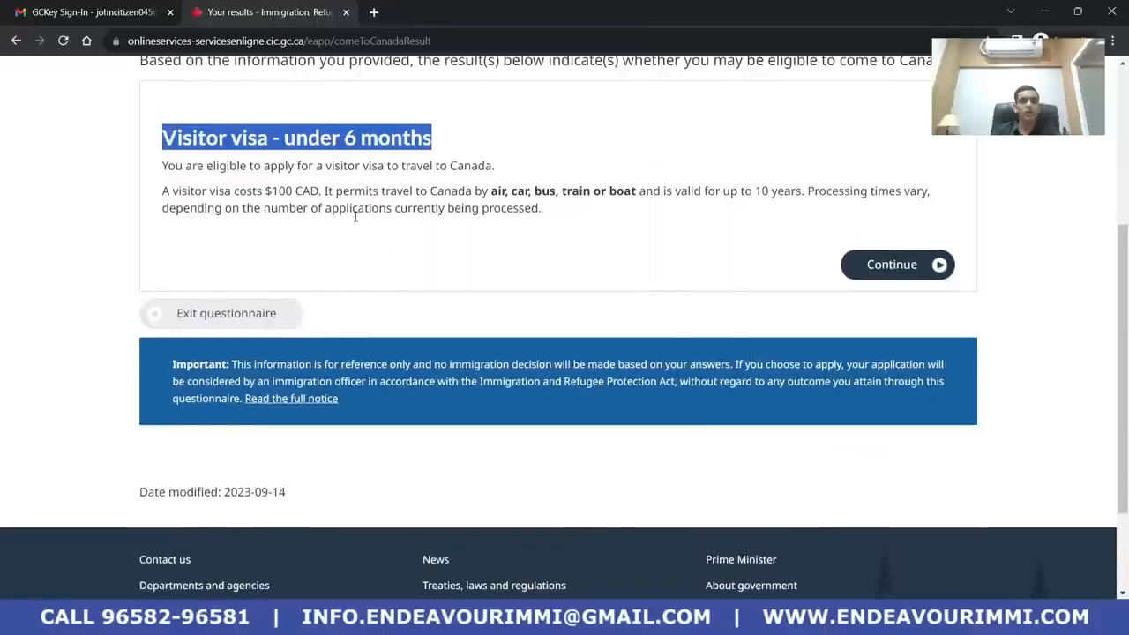
{"action": "left_click_drag", "start_coordinate": [266, 193], "coordinate": [329, 193]}
{"action": "left_click", "coordinate": [349, 203]}
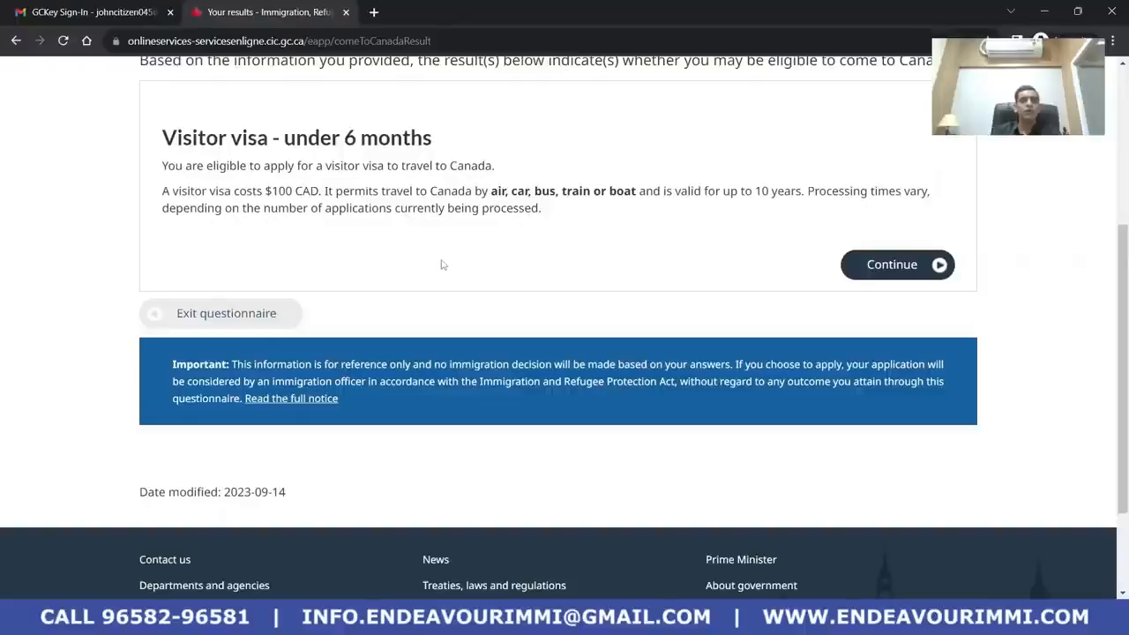
{"action": "left_click", "coordinate": [886, 266]}
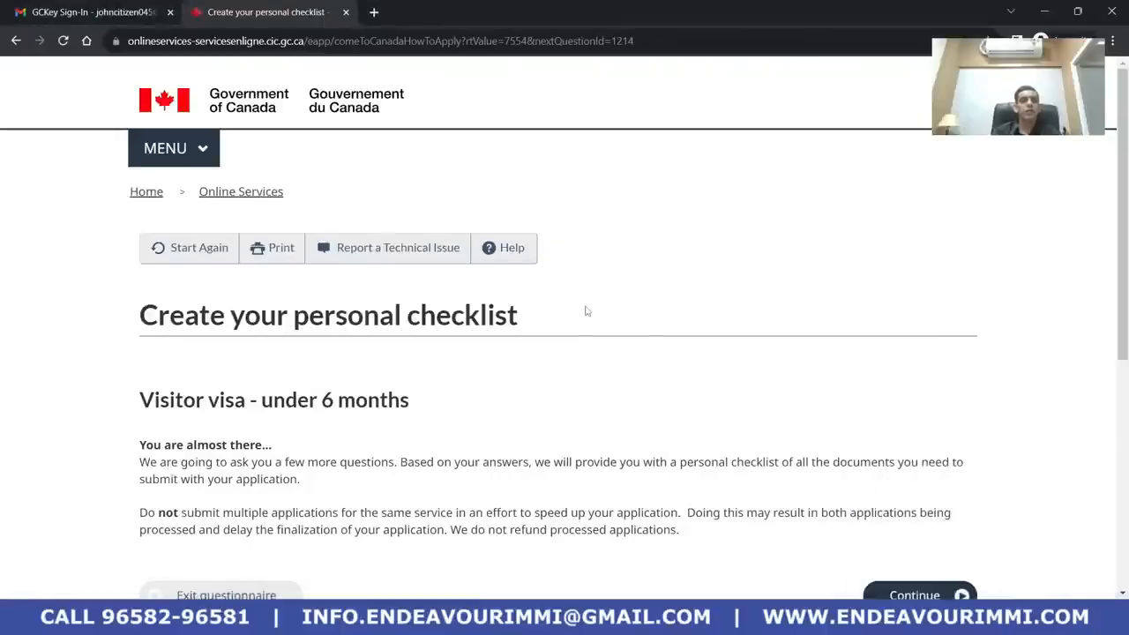
Continue past the Create your personal checklist introduction to the purpose-of-visit question
{"action": "scroll", "coordinate": [586, 310], "scroll_direction": "down", "scroll_amount": 1}
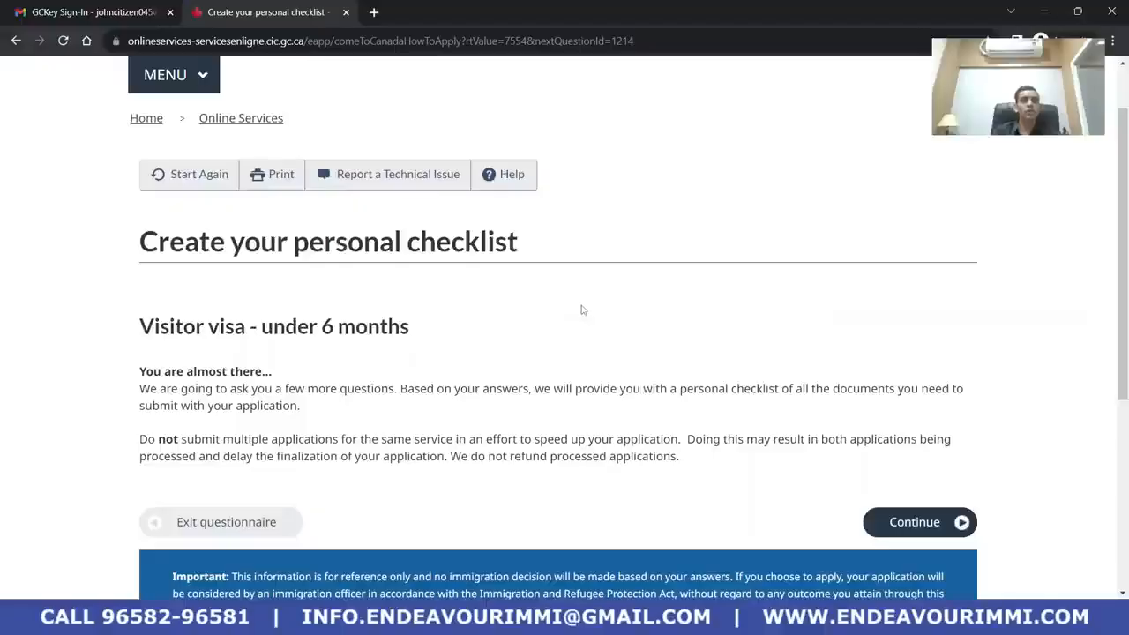
{"action": "scroll", "coordinate": [583, 311], "scroll_direction": "down", "scroll_amount": 1}
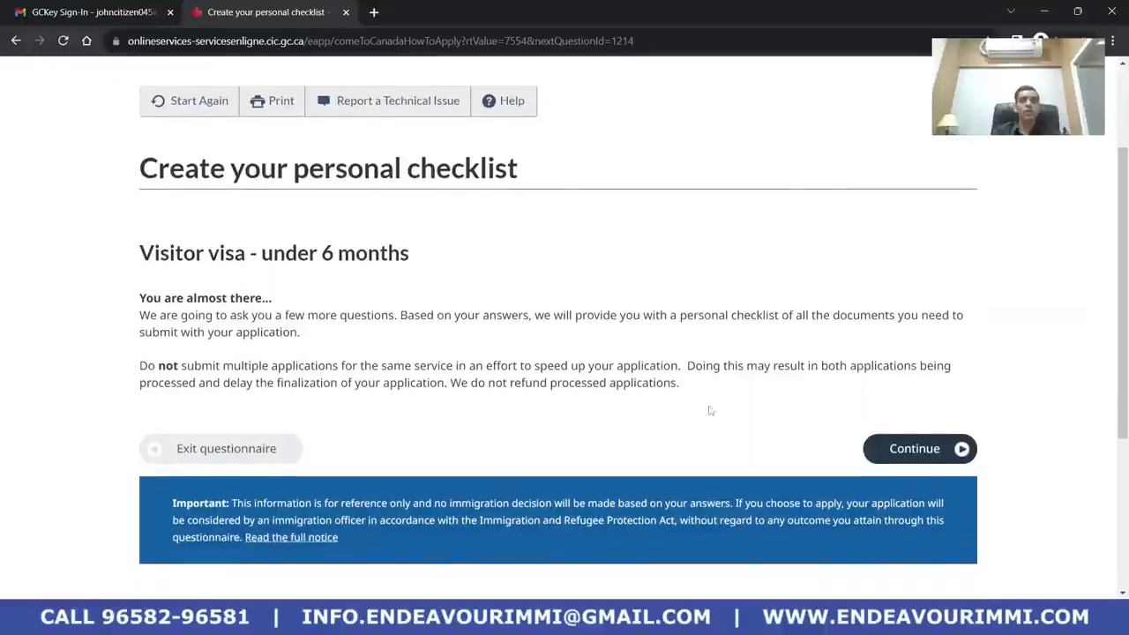
{"action": "left_click", "coordinate": [922, 449]}
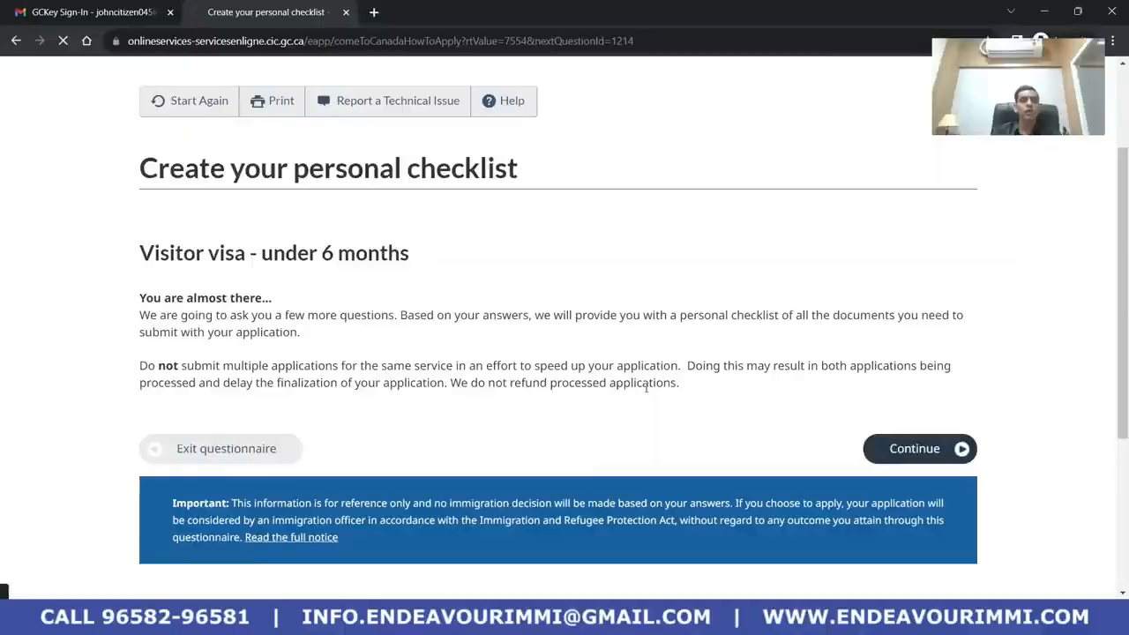
{"action": "scroll", "coordinate": [460, 448], "scroll_direction": "down", "scroll_amount": 2}
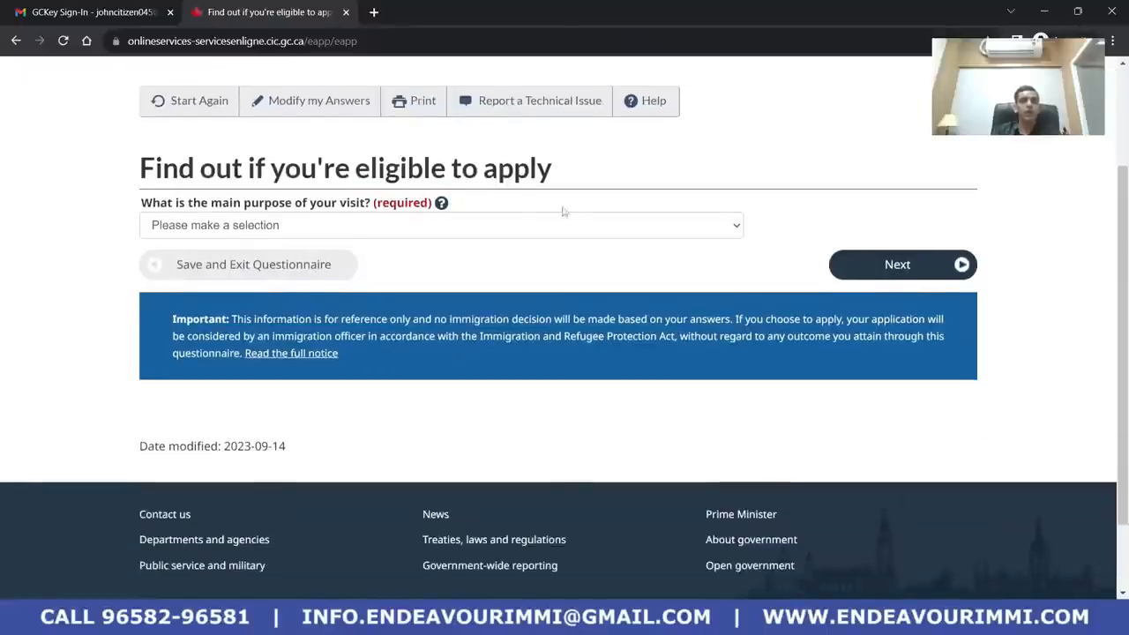
Select Tourism as the main purpose of the visit and submit it
{"action": "left_click", "coordinate": [484, 228]}
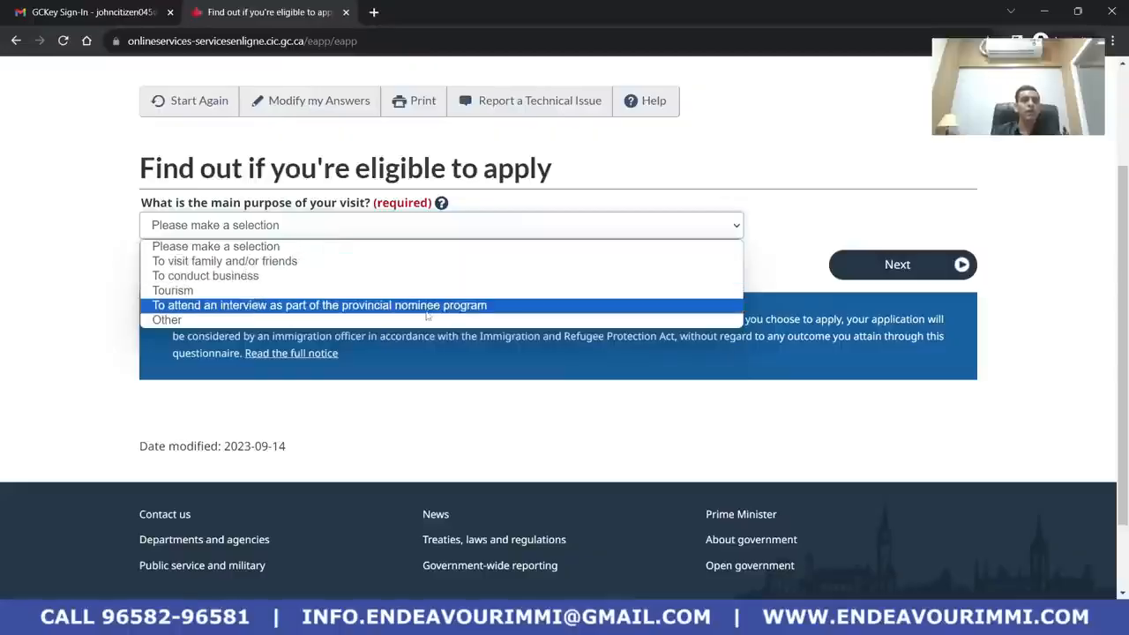
{"action": "left_click", "coordinate": [359, 297]}
{"action": "left_click", "coordinate": [895, 263]}
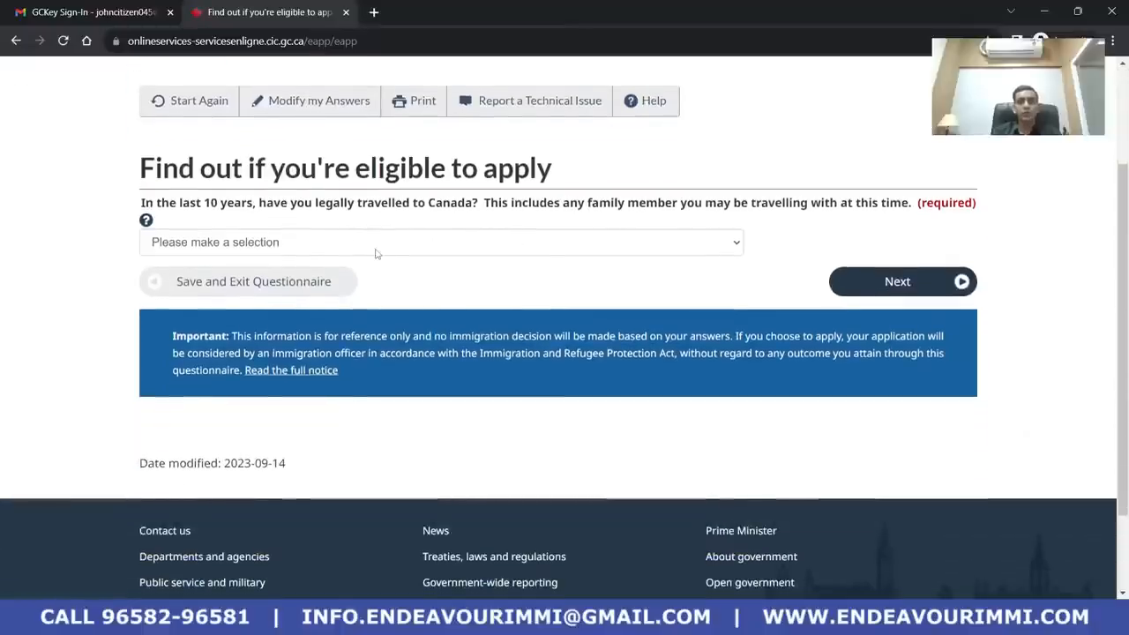
Answer No to having legally travelled to Canada in the past 10 years
{"action": "left_click", "coordinate": [426, 246]}
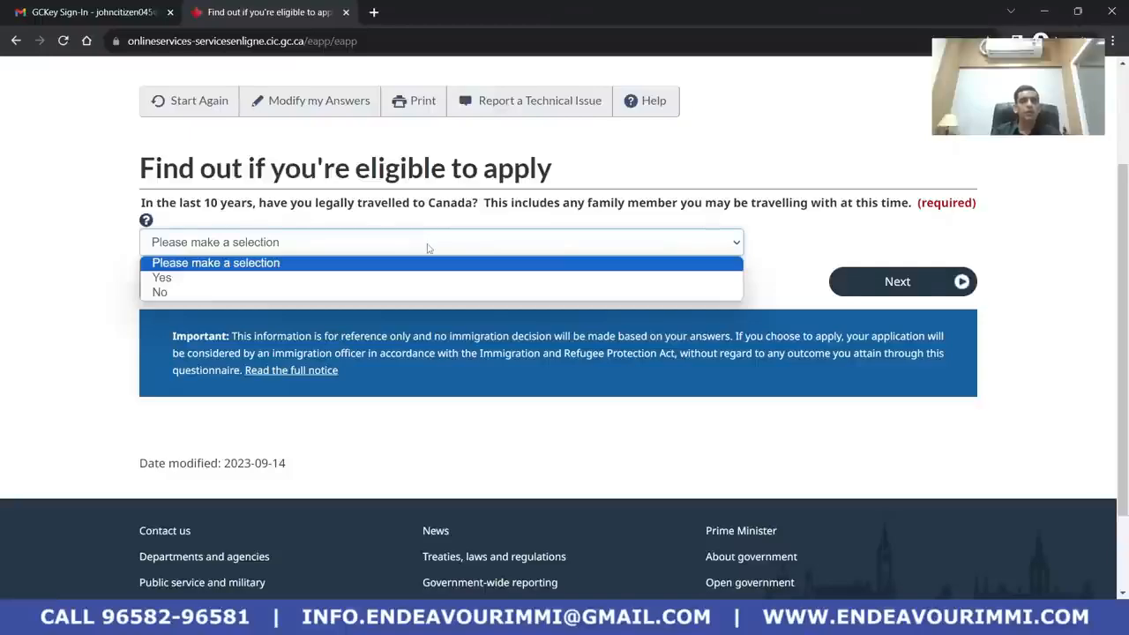
{"action": "left_click", "coordinate": [422, 293]}
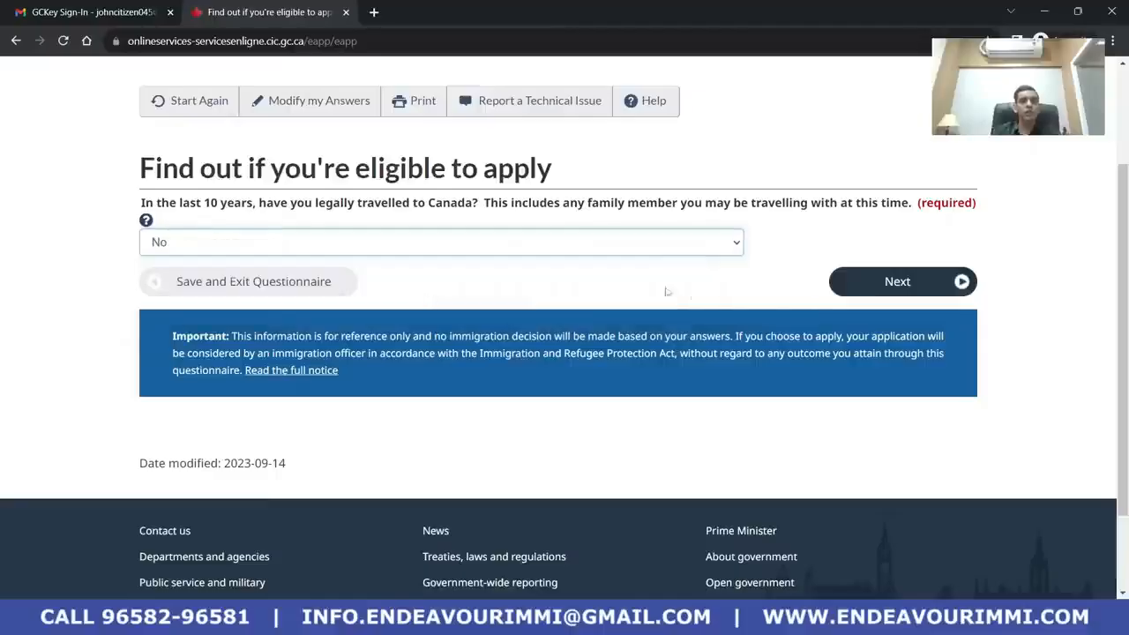
{"action": "left_click", "coordinate": [901, 290]}
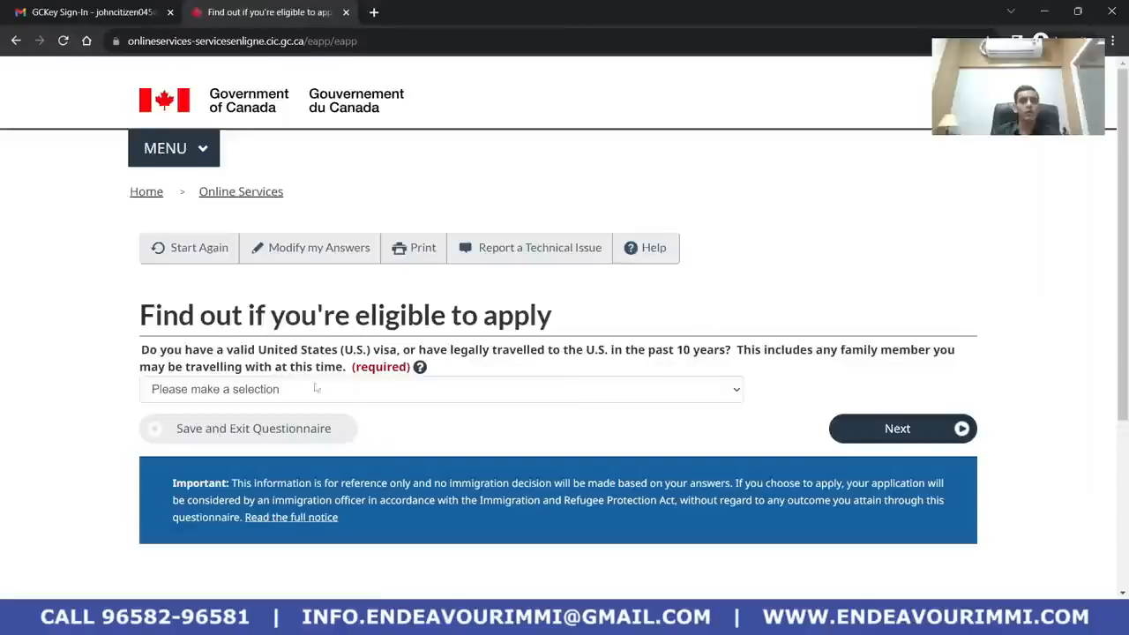
Answer No to holding a U.S. visa and submit the answer
{"action": "scroll", "coordinate": [468, 339], "scroll_direction": "down", "scroll_amount": 1}
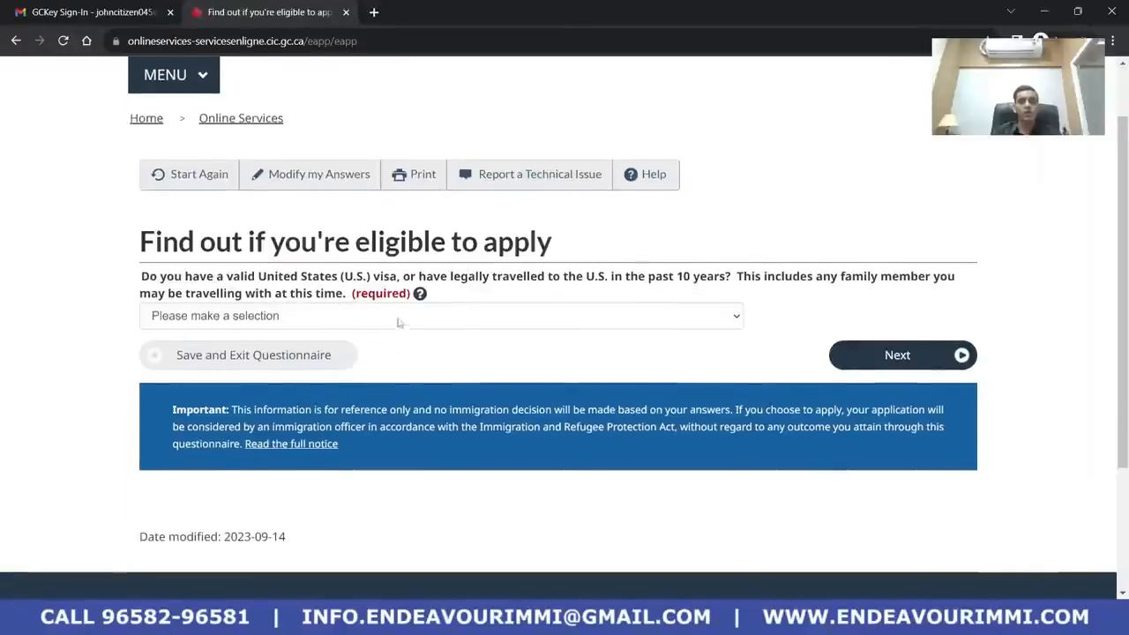
{"action": "scroll", "coordinate": [469, 335], "scroll_direction": "down", "scroll_amount": 1}
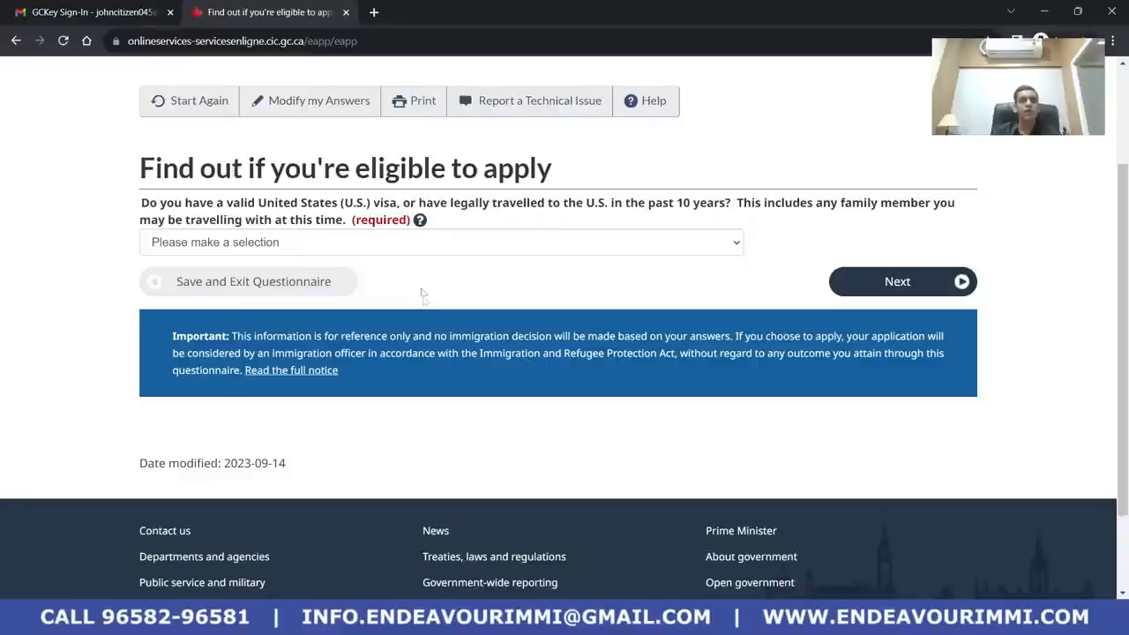
{"action": "left_click", "coordinate": [506, 246]}
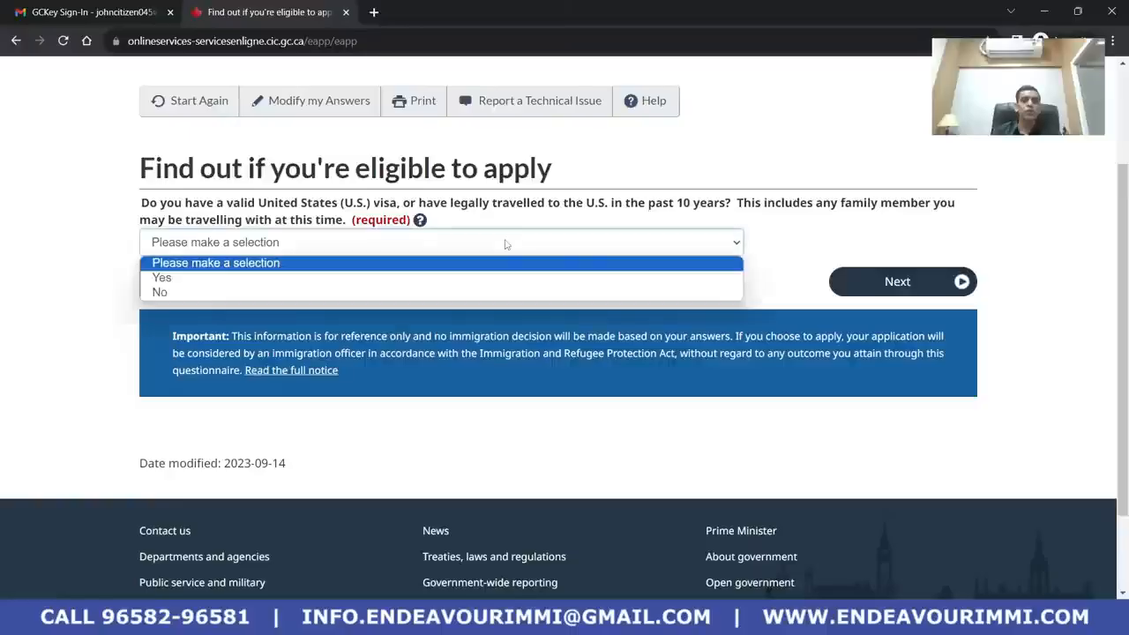
{"action": "left_click", "coordinate": [477, 291]}
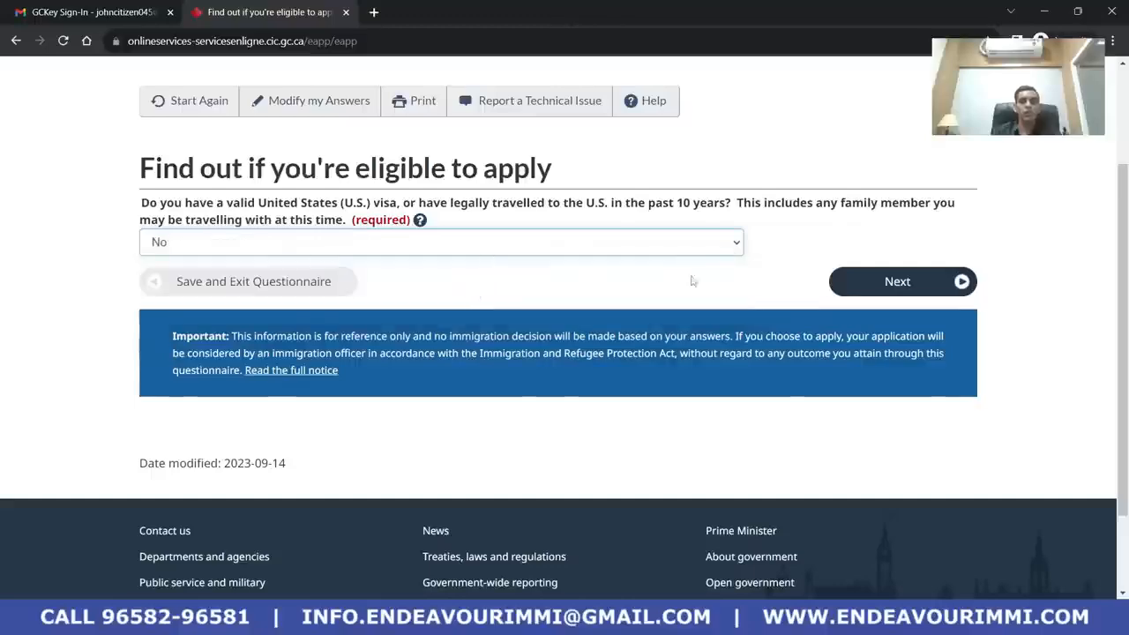
{"action": "left_click", "coordinate": [915, 281]}
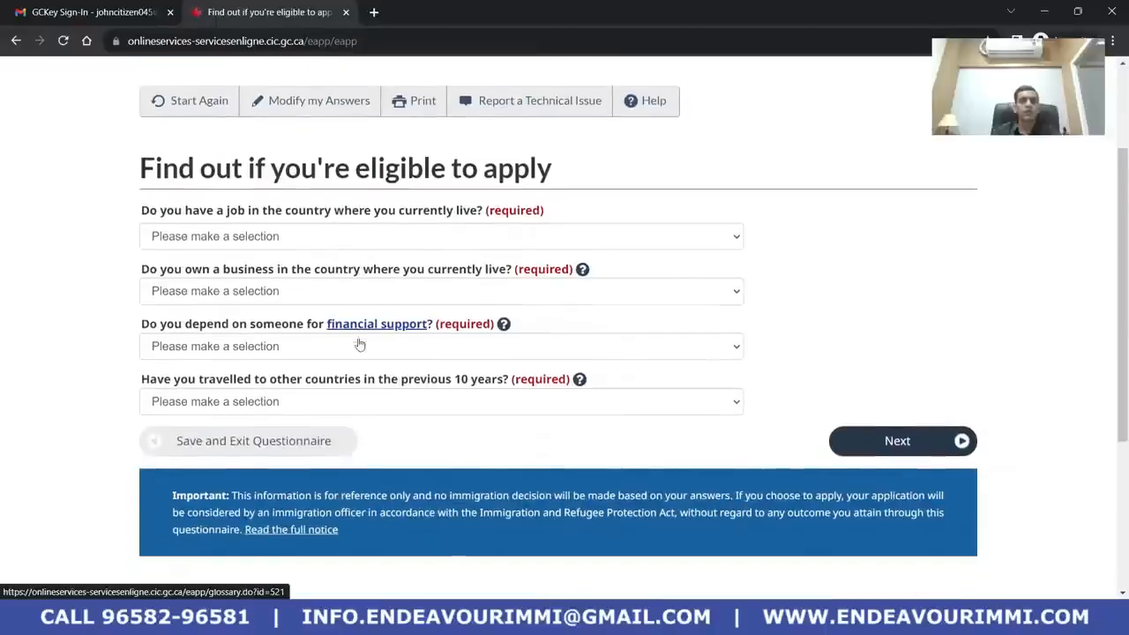
Set the job answer to Yes and the business-ownership answer to No
{"action": "left_click", "coordinate": [488, 234]}
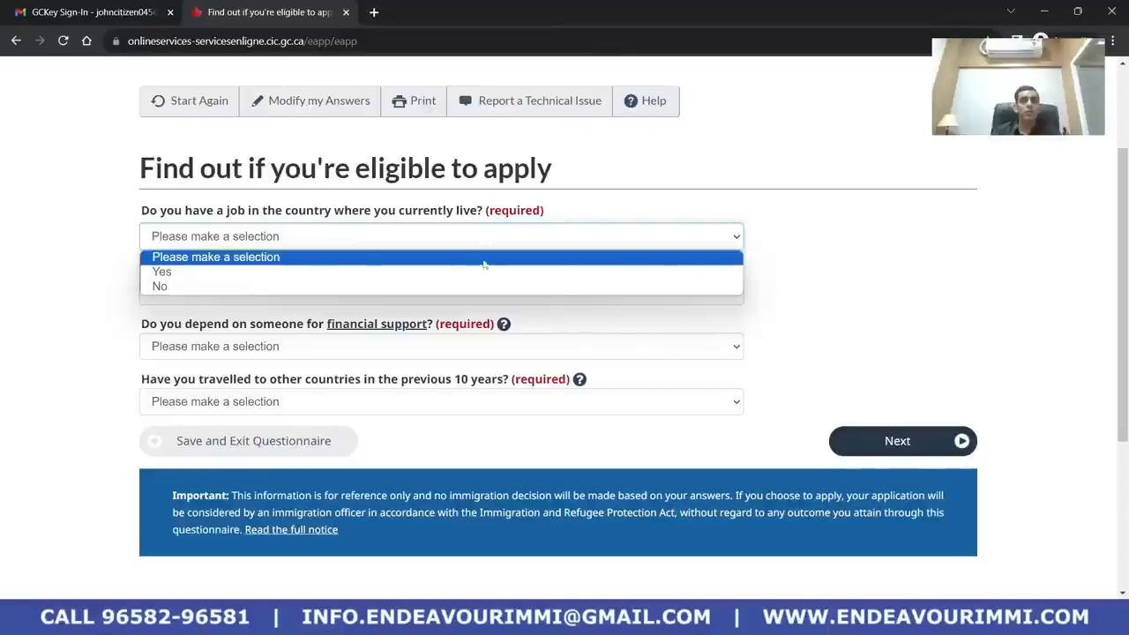
{"action": "left_click", "coordinate": [482, 270]}
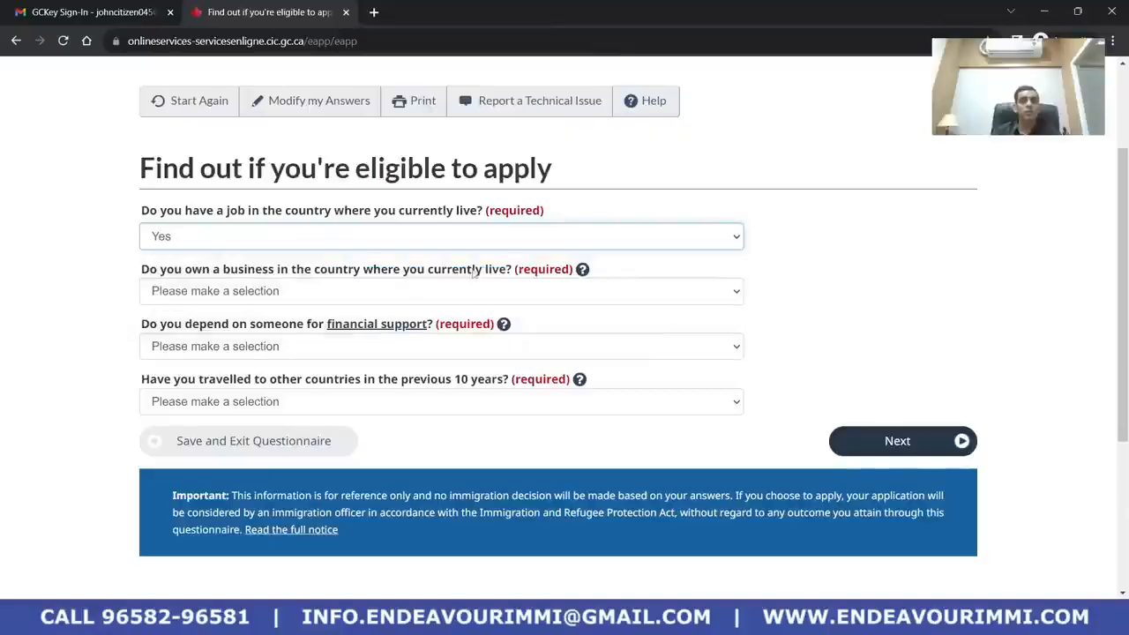
{"action": "scroll", "coordinate": [314, 240], "scroll_direction": "down", "scroll_amount": 1}
{"action": "left_click", "coordinate": [326, 218]}
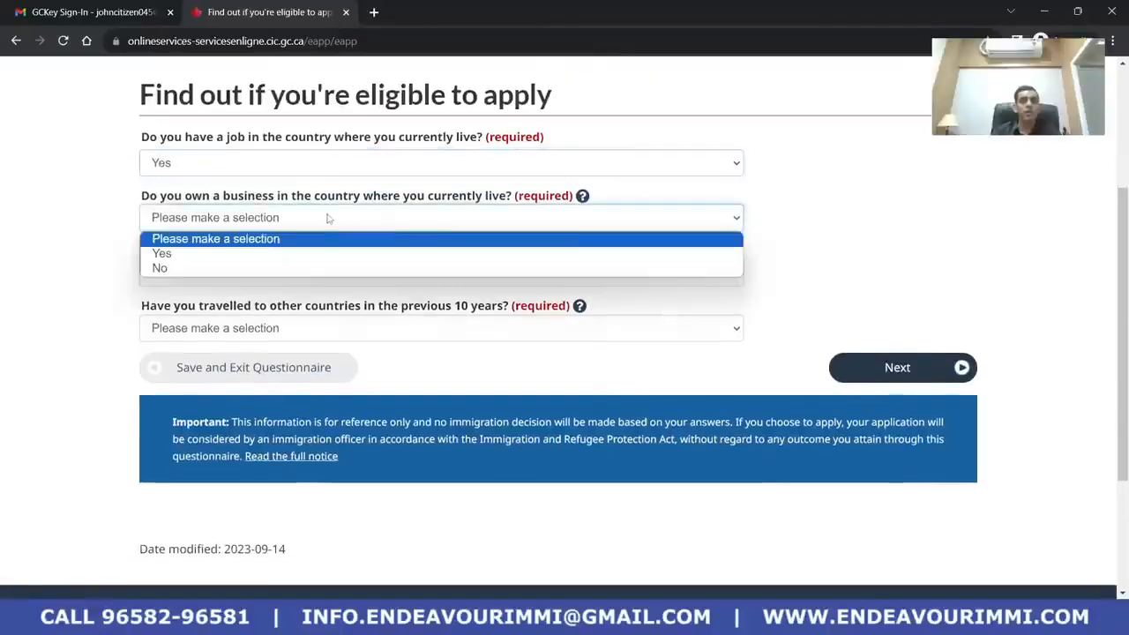
{"action": "left_click", "coordinate": [328, 265]}
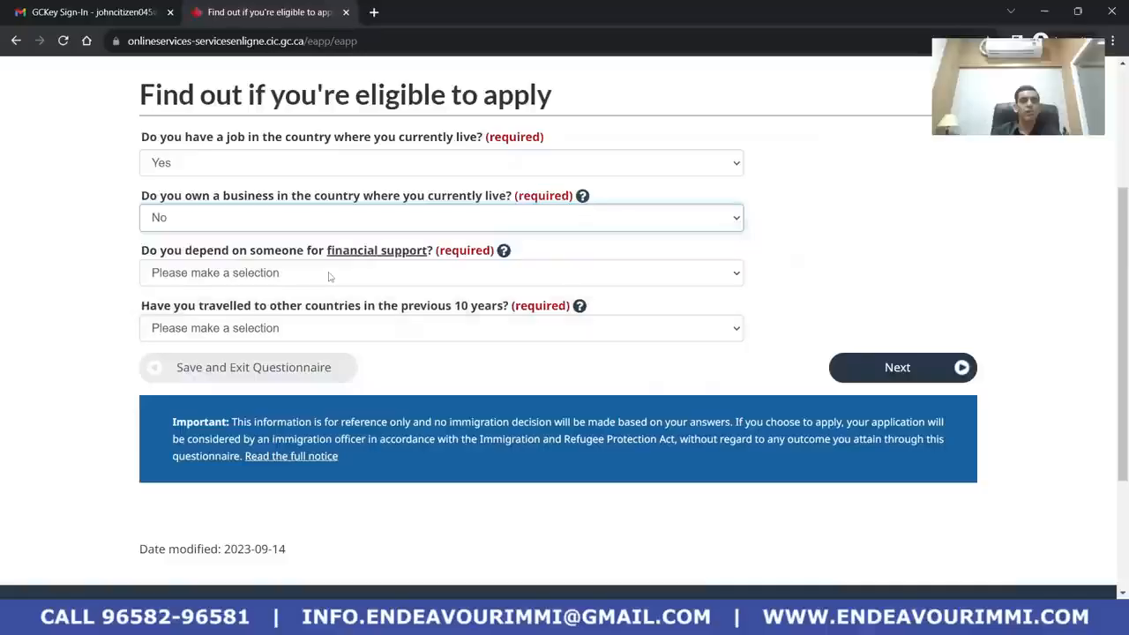
{"action": "left_click", "coordinate": [307, 168]}
{"action": "left_click", "coordinate": [306, 213]}
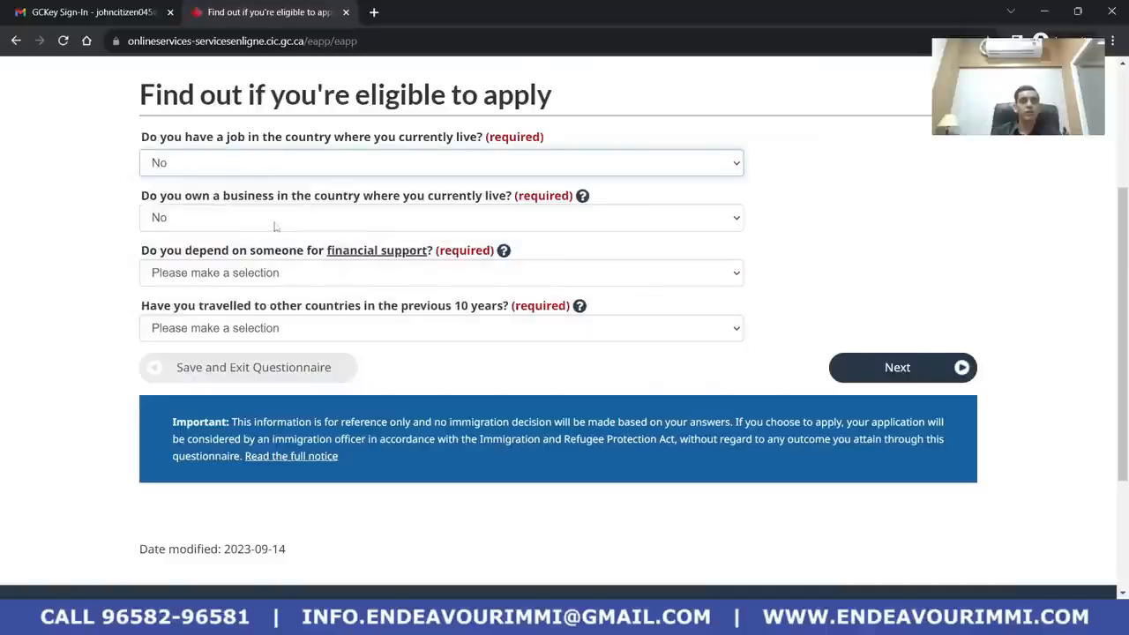
{"action": "left_click", "coordinate": [279, 221]}
{"action": "left_click", "coordinate": [286, 252]}
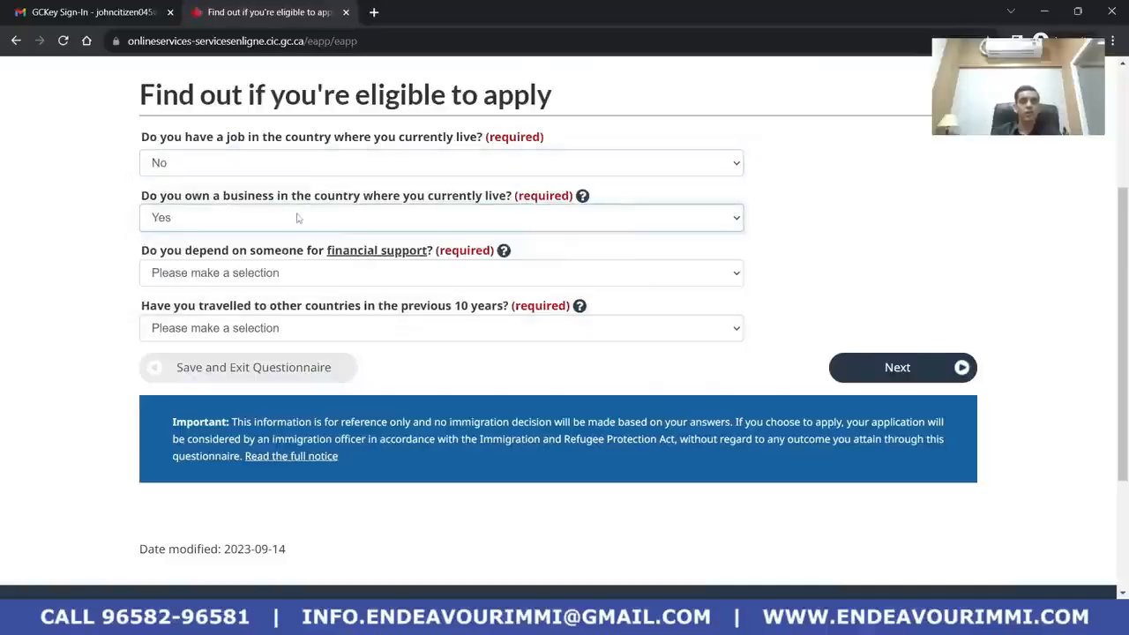
{"action": "left_click", "coordinate": [298, 219]}
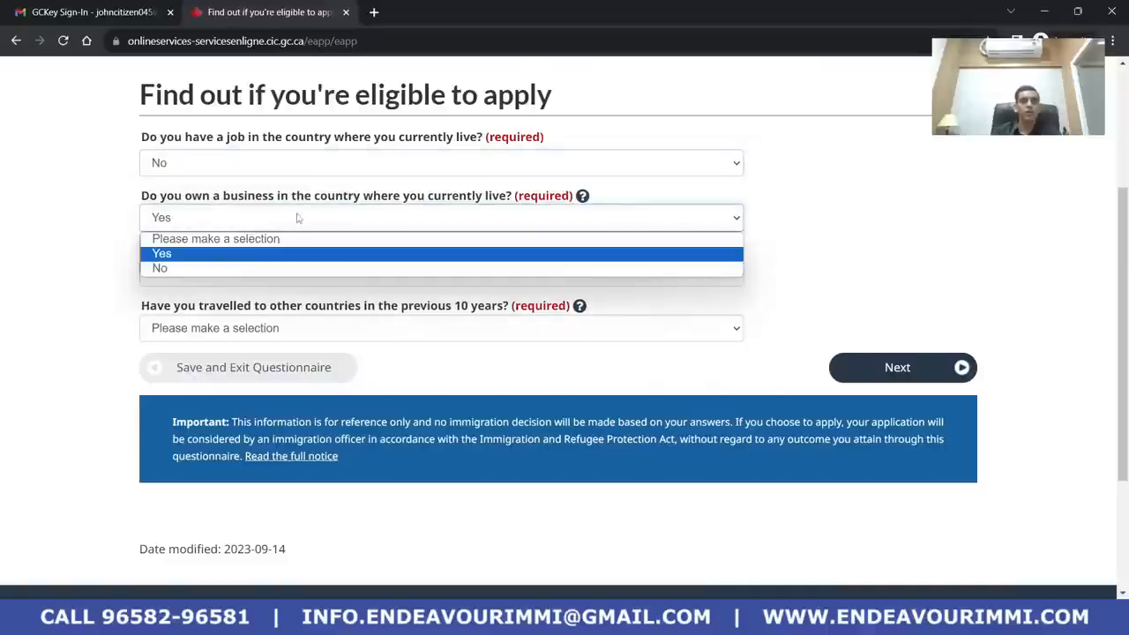
{"action": "left_click", "coordinate": [295, 271]}
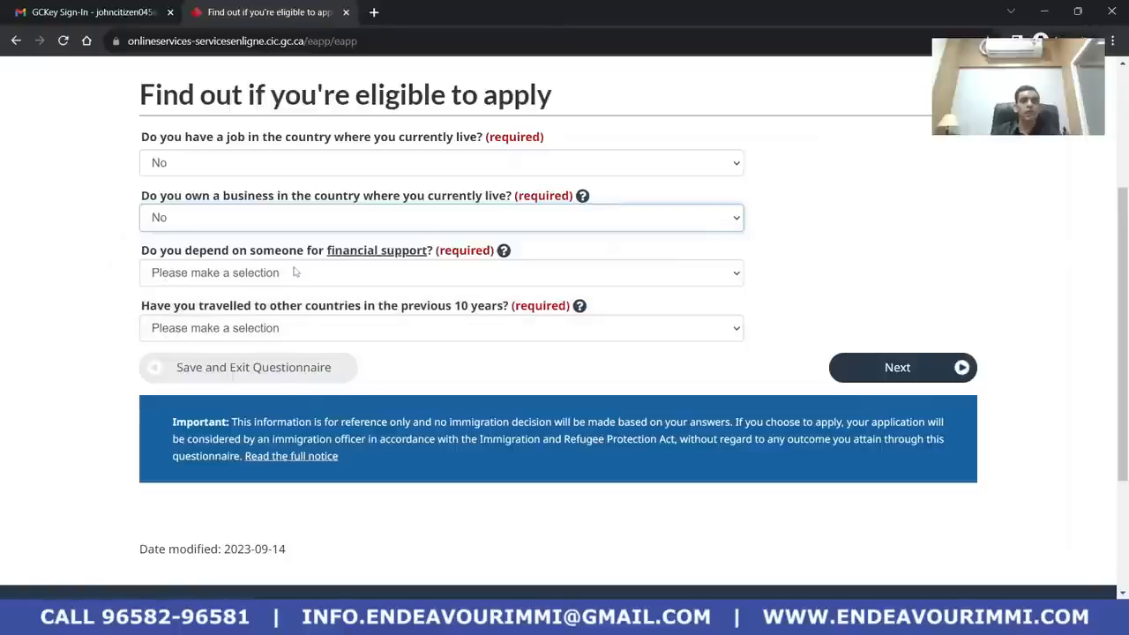
{"action": "left_click", "coordinate": [335, 166]}
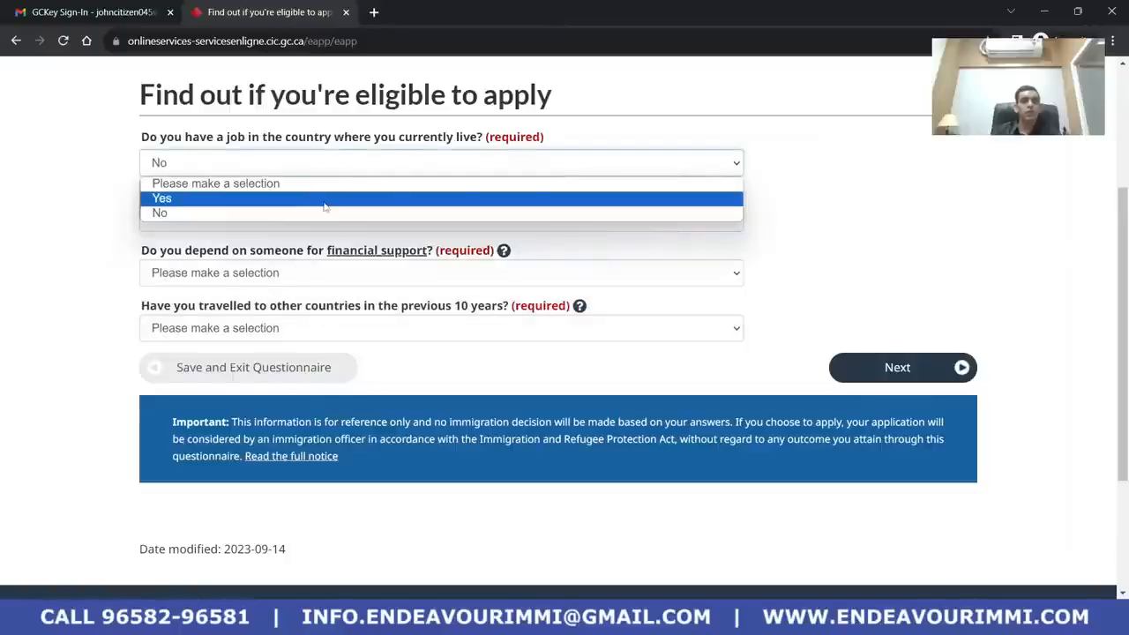
{"action": "left_click", "coordinate": [326, 201]}
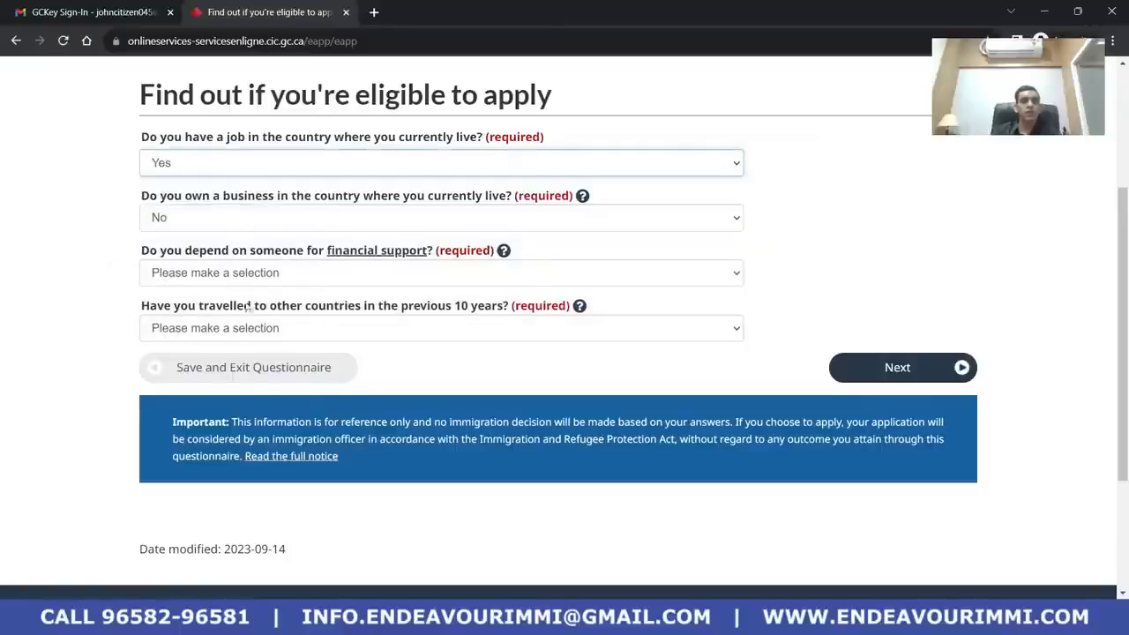
Answer No to needing financial support and No to travelling abroad, then submit
{"action": "left_click", "coordinate": [302, 277]}
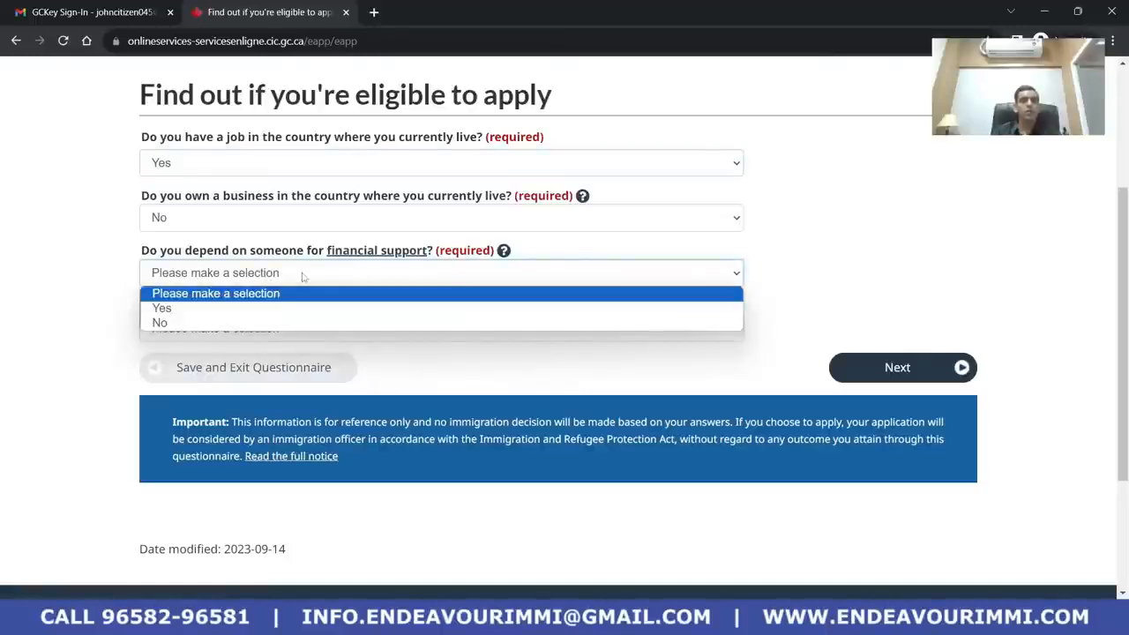
{"action": "left_click", "coordinate": [300, 323]}
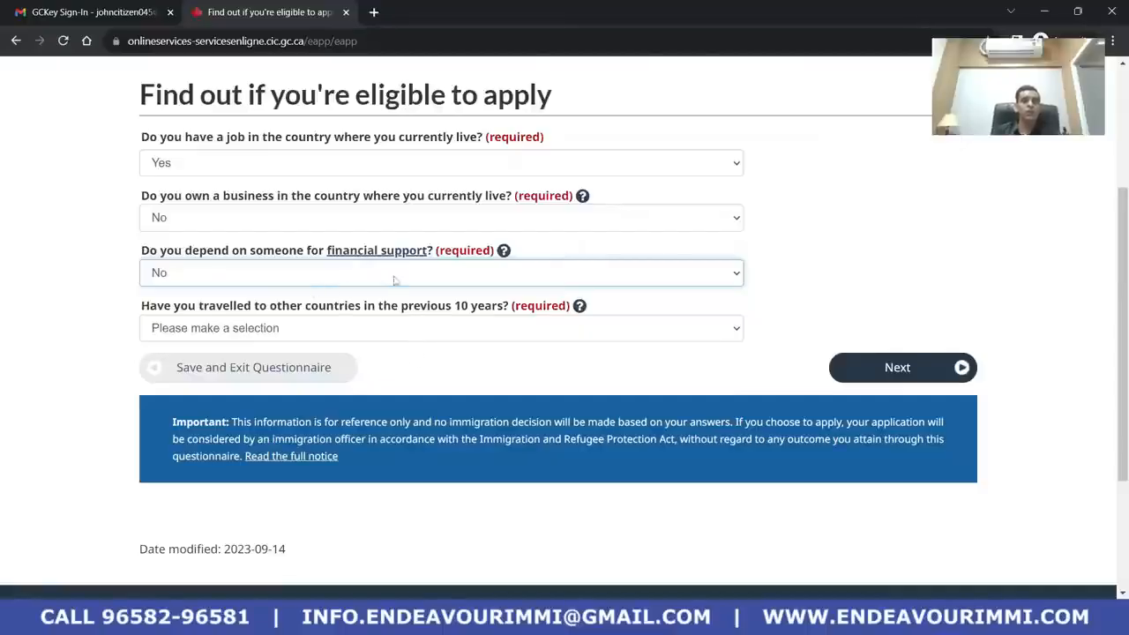
{"action": "scroll", "coordinate": [424, 368], "scroll_direction": "down", "scroll_amount": 1}
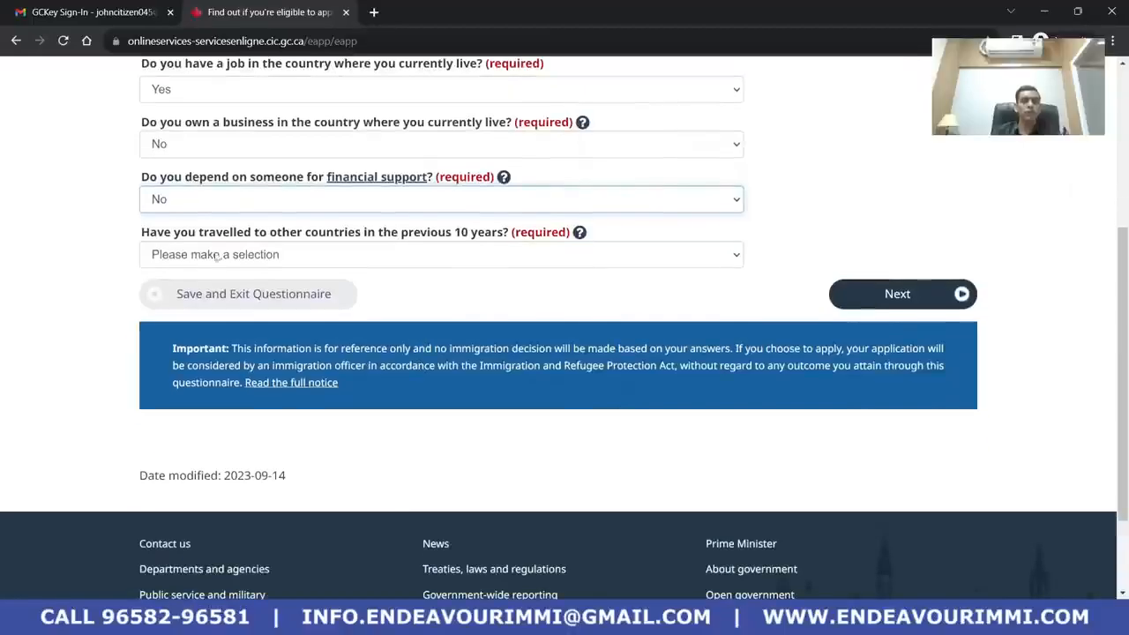
{"action": "left_click", "coordinate": [328, 255]}
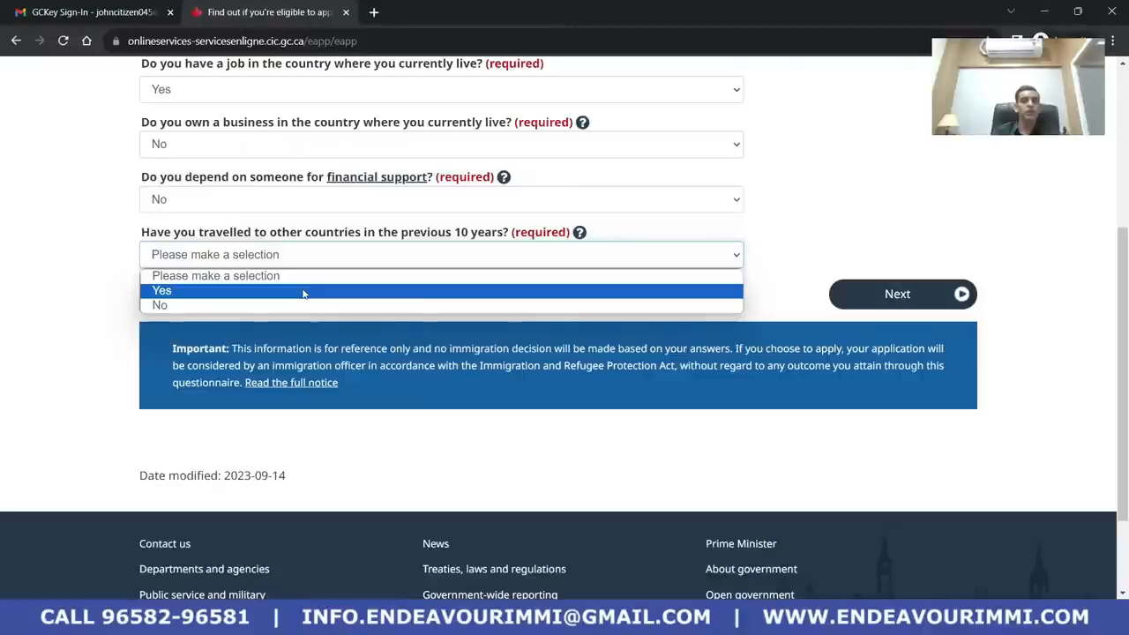
{"action": "left_click", "coordinate": [304, 291]}
{"action": "left_click", "coordinate": [333, 256]}
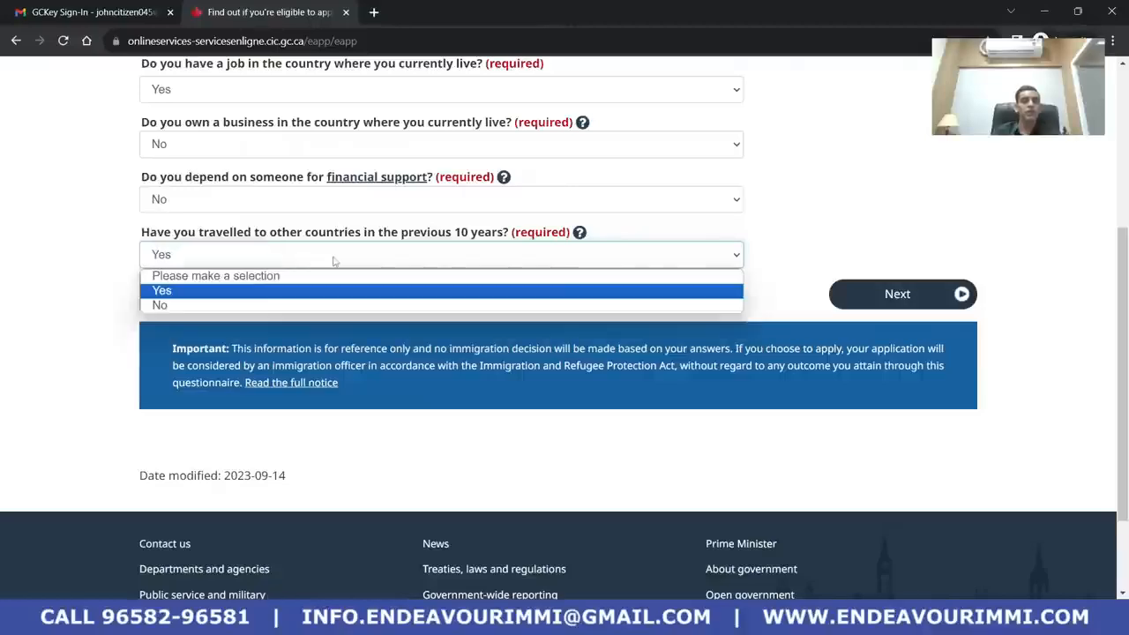
{"action": "left_click", "coordinate": [336, 305]}
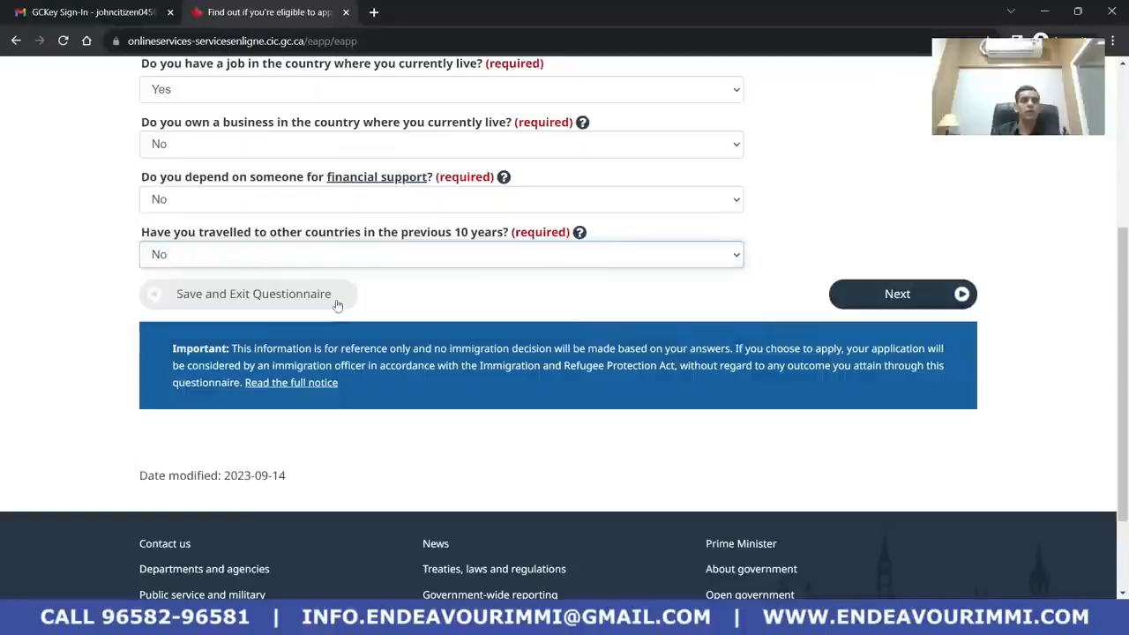
{"action": "left_click", "coordinate": [932, 299]}
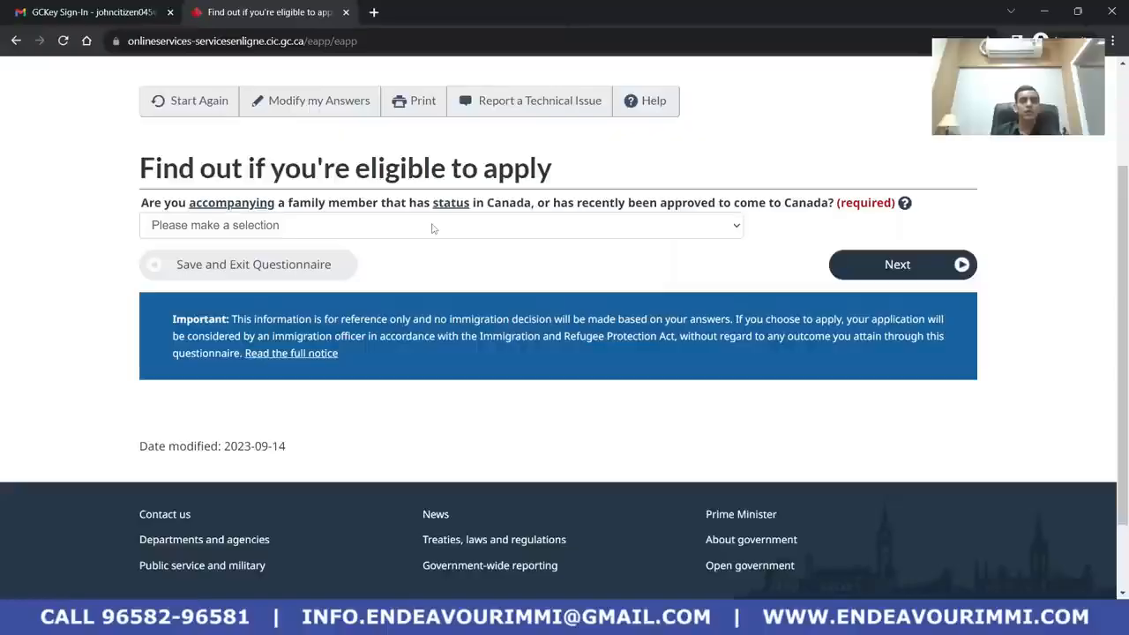
Answer No to accompanying a family member with Canadian status
{"action": "left_click", "coordinate": [432, 226]}
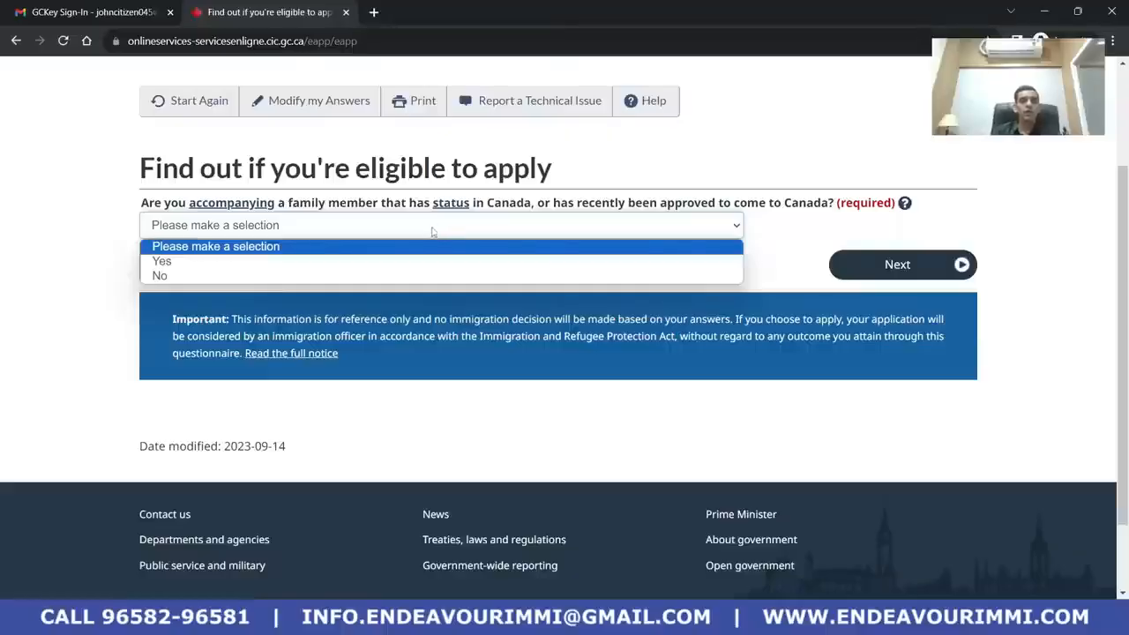
{"action": "left_click", "coordinate": [424, 276]}
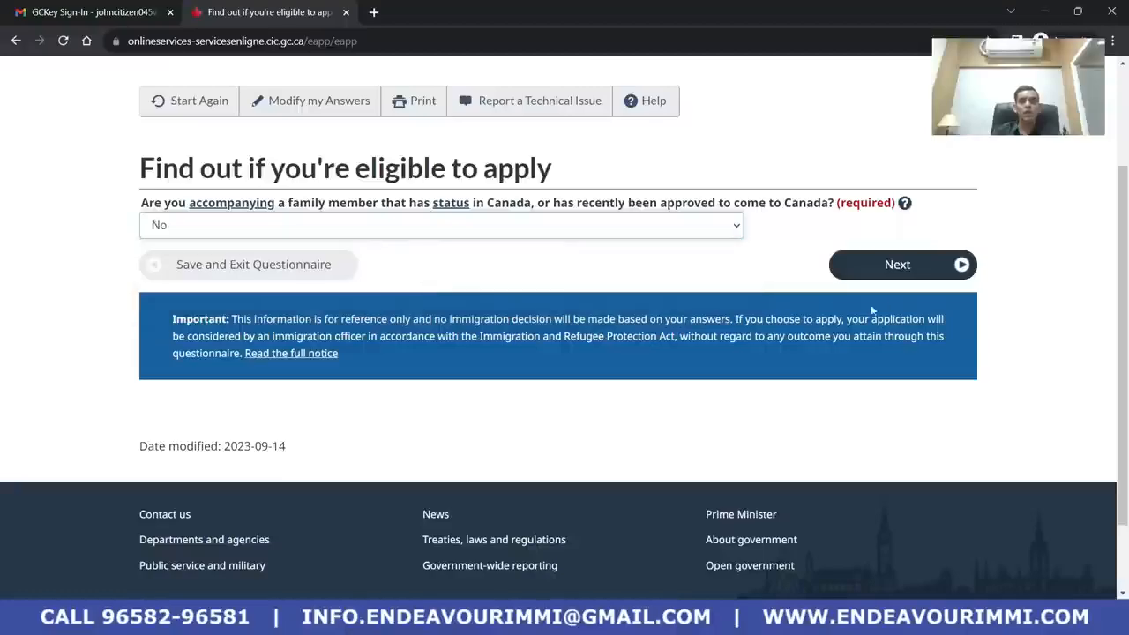
{"action": "left_click", "coordinate": [912, 273]}
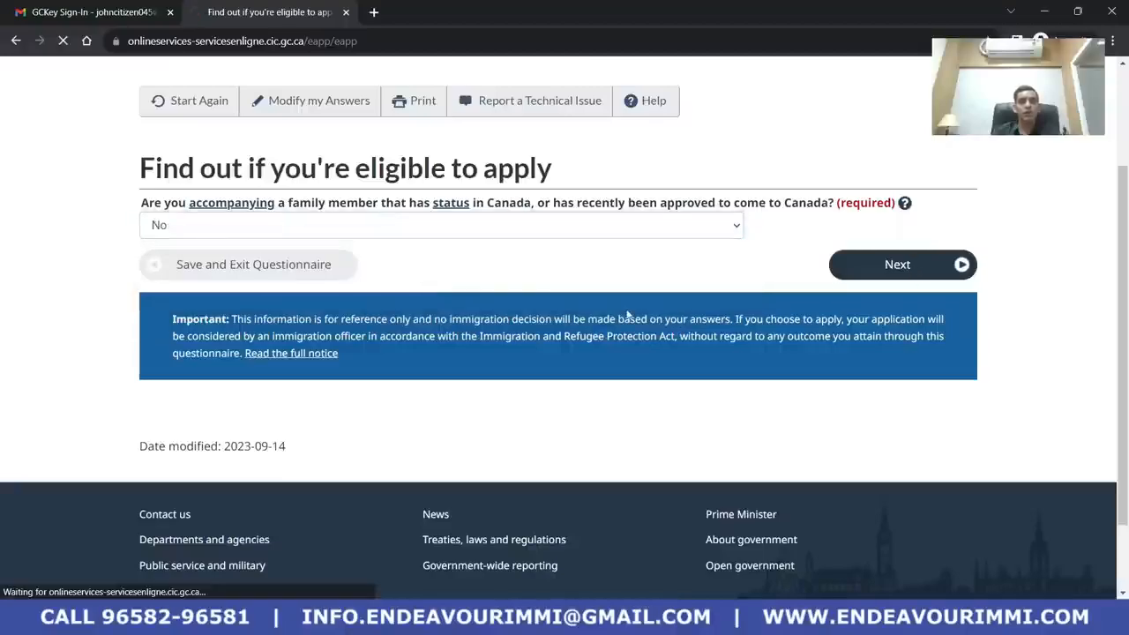
Answer No to having committed any criminal offence and submit
{"action": "scroll", "coordinate": [524, 373], "scroll_direction": "down", "scroll_amount": 1}
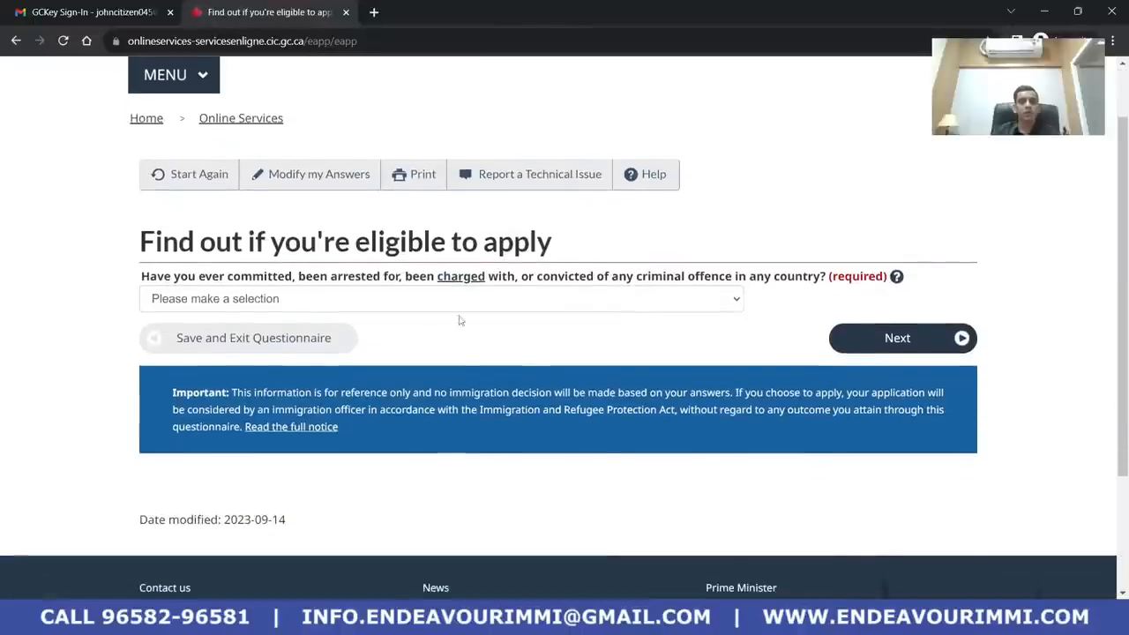
{"action": "scroll", "coordinate": [458, 320], "scroll_direction": "down", "scroll_amount": 1}
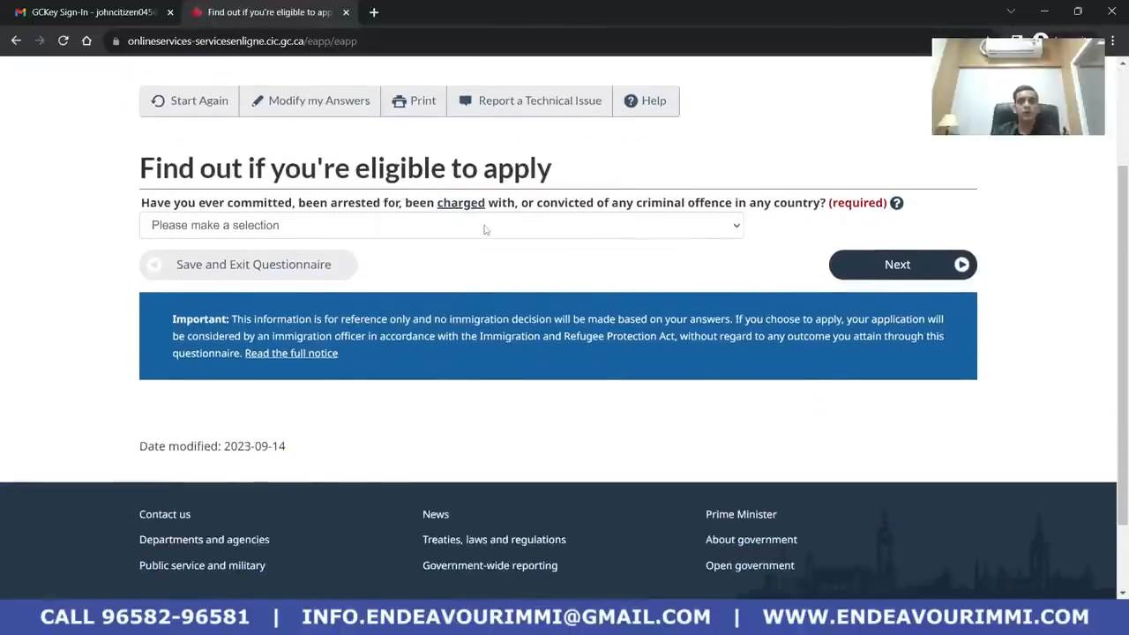
{"action": "left_click", "coordinate": [485, 228]}
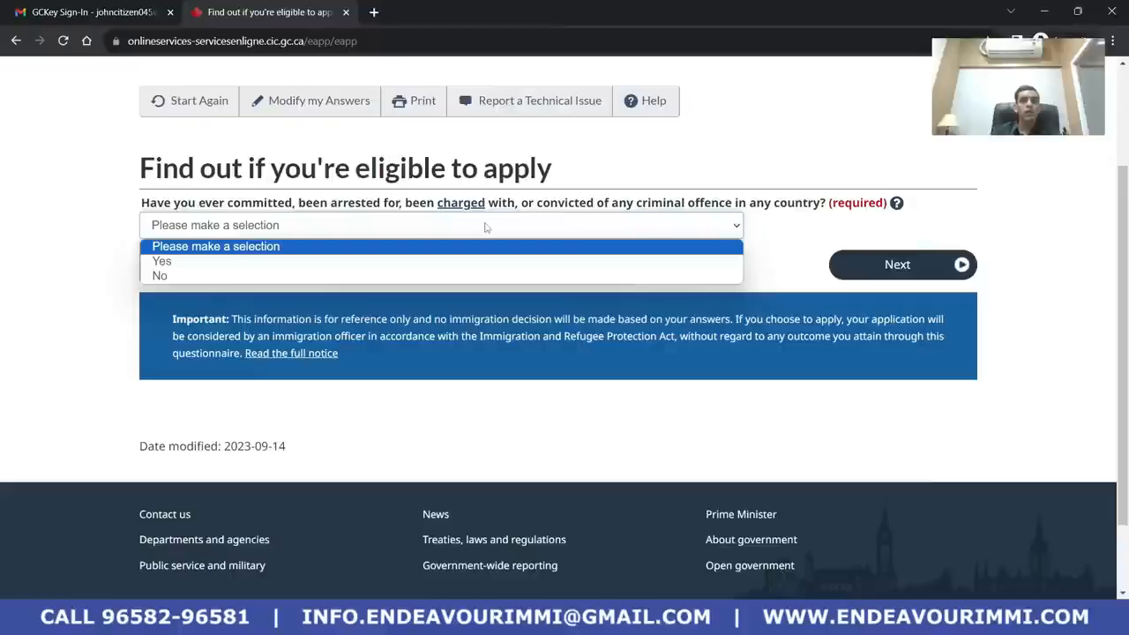
{"action": "left_click", "coordinate": [496, 277]}
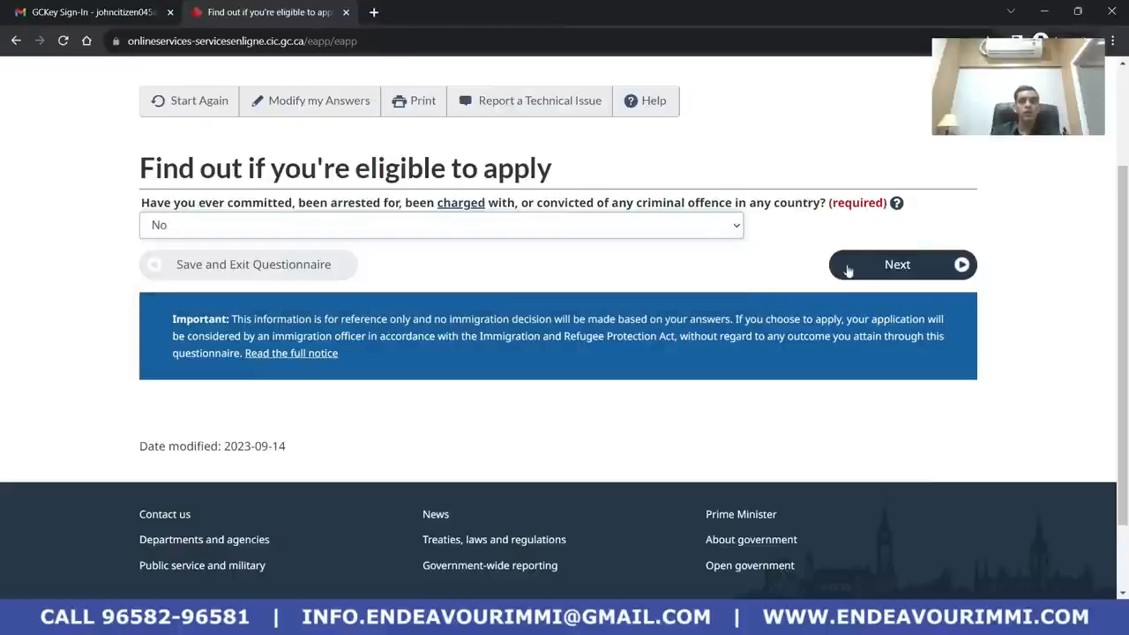
{"action": "left_click", "coordinate": [882, 271]}
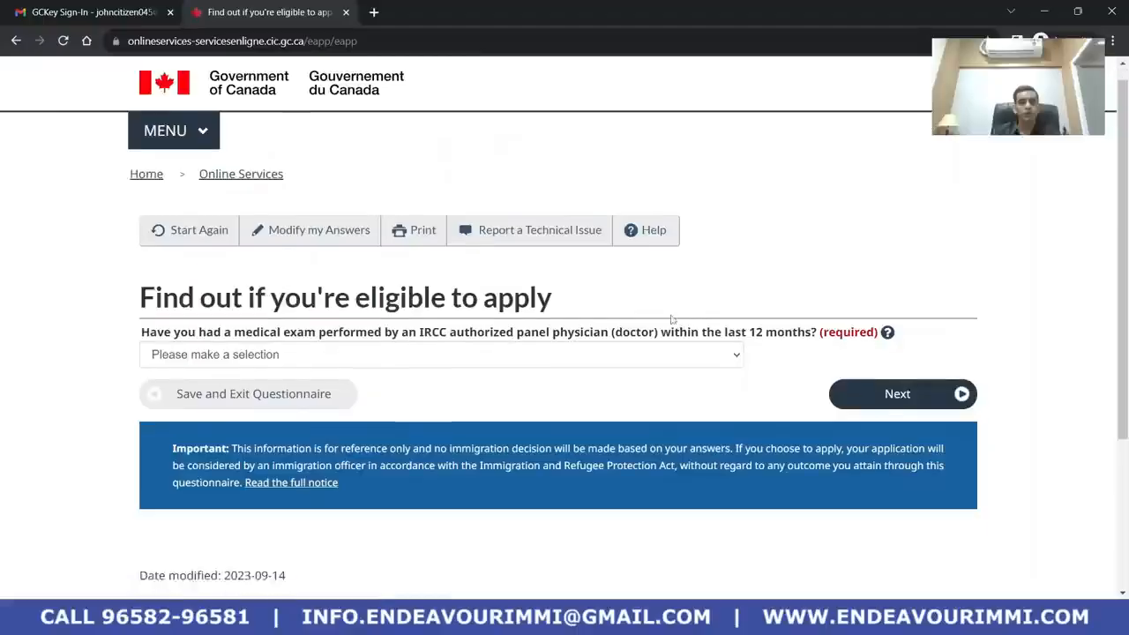
Answer No to having a medical exam in the last 12 months
{"action": "scroll", "coordinate": [560, 267], "scroll_direction": "down", "scroll_amount": 2}
{"action": "left_click", "coordinate": [559, 236]}
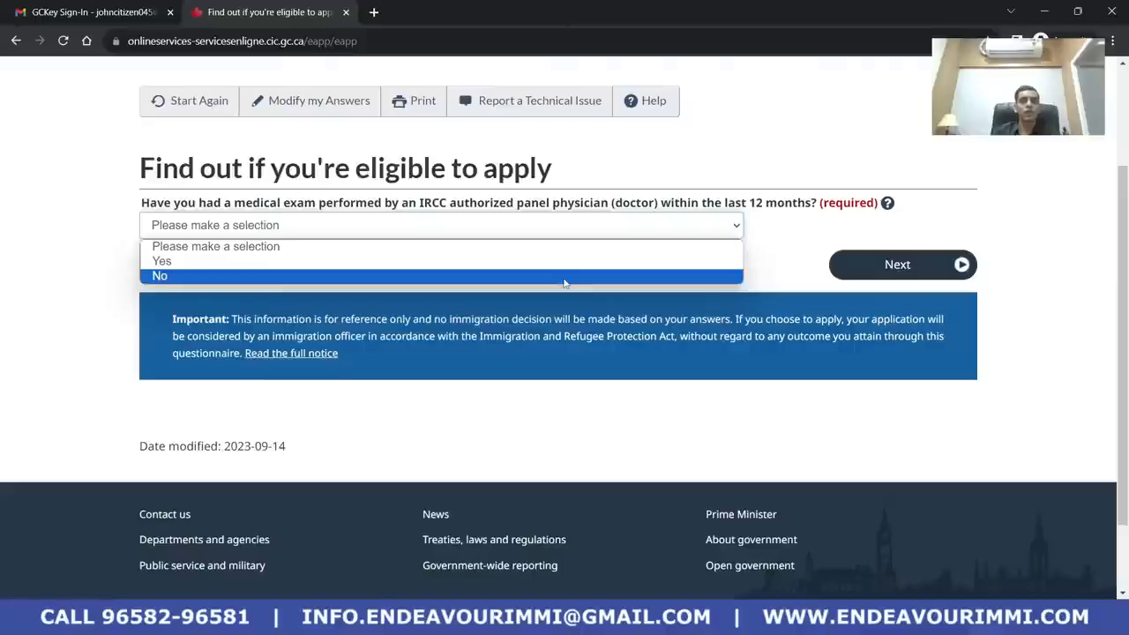
{"action": "left_click", "coordinate": [564, 277]}
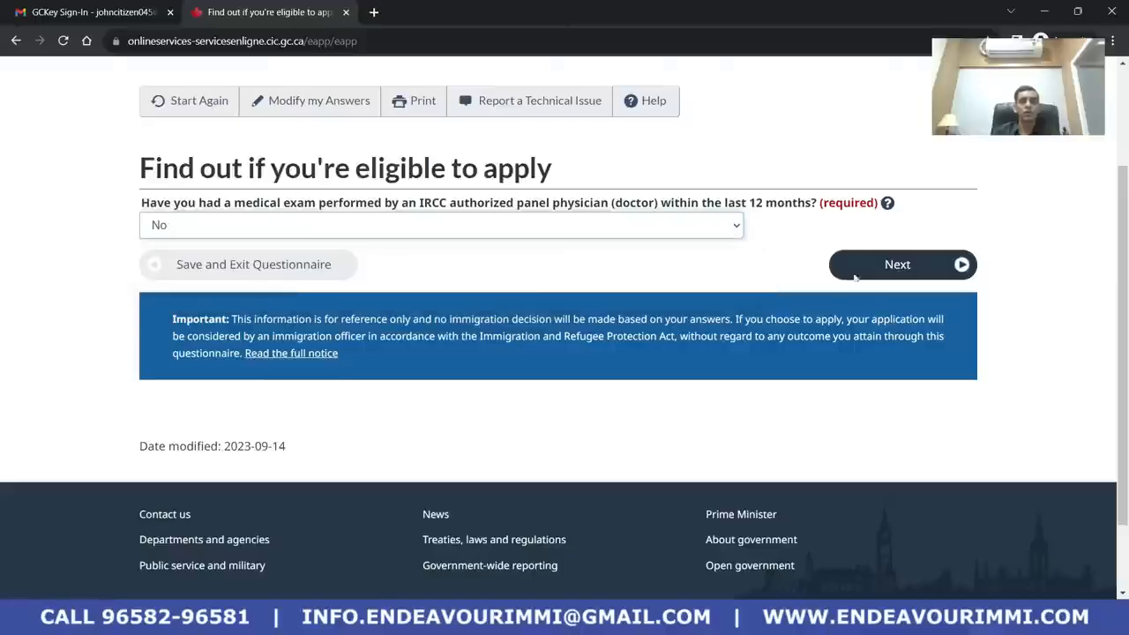
{"action": "left_click", "coordinate": [942, 271]}
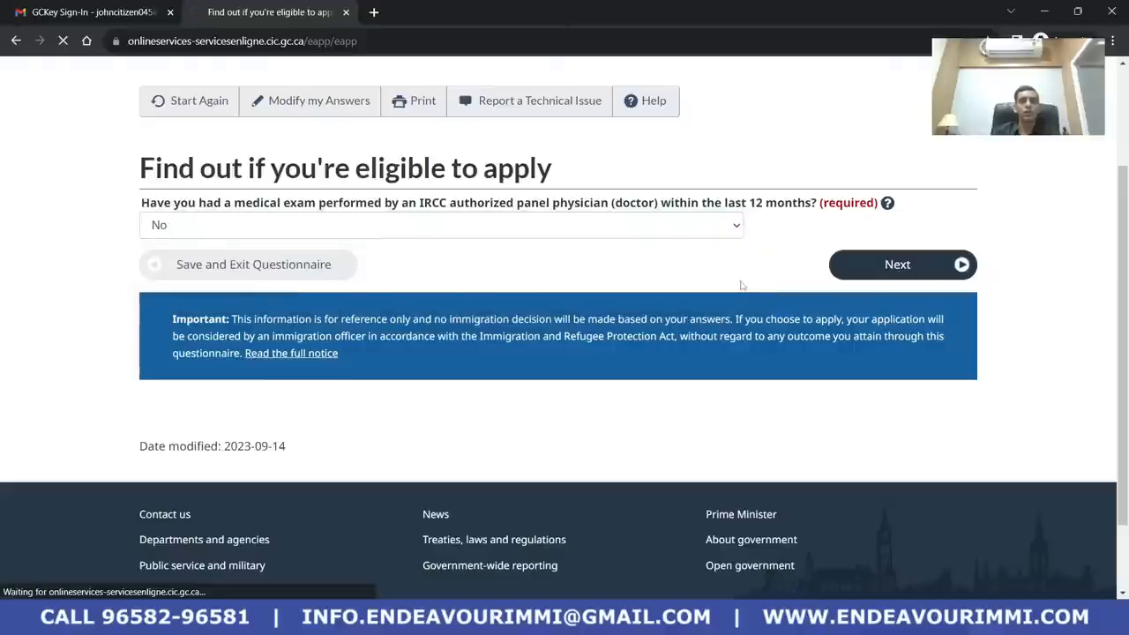
Answer No to applying for a family member and submit
{"action": "scroll", "coordinate": [662, 309], "scroll_direction": "down", "scroll_amount": 2}
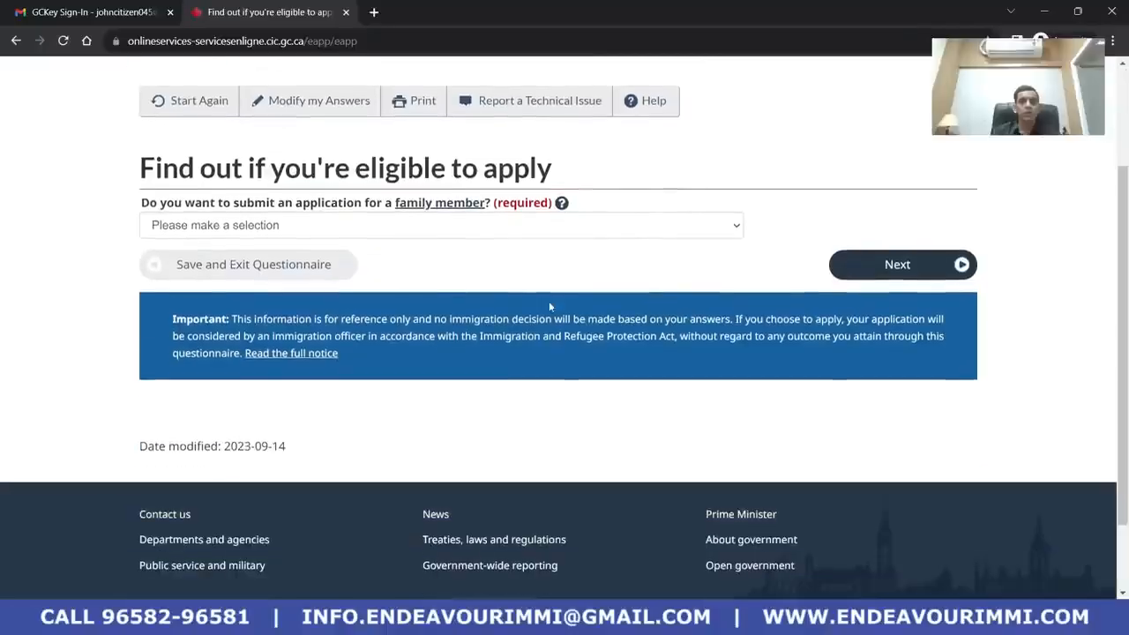
{"action": "left_click", "coordinate": [401, 233]}
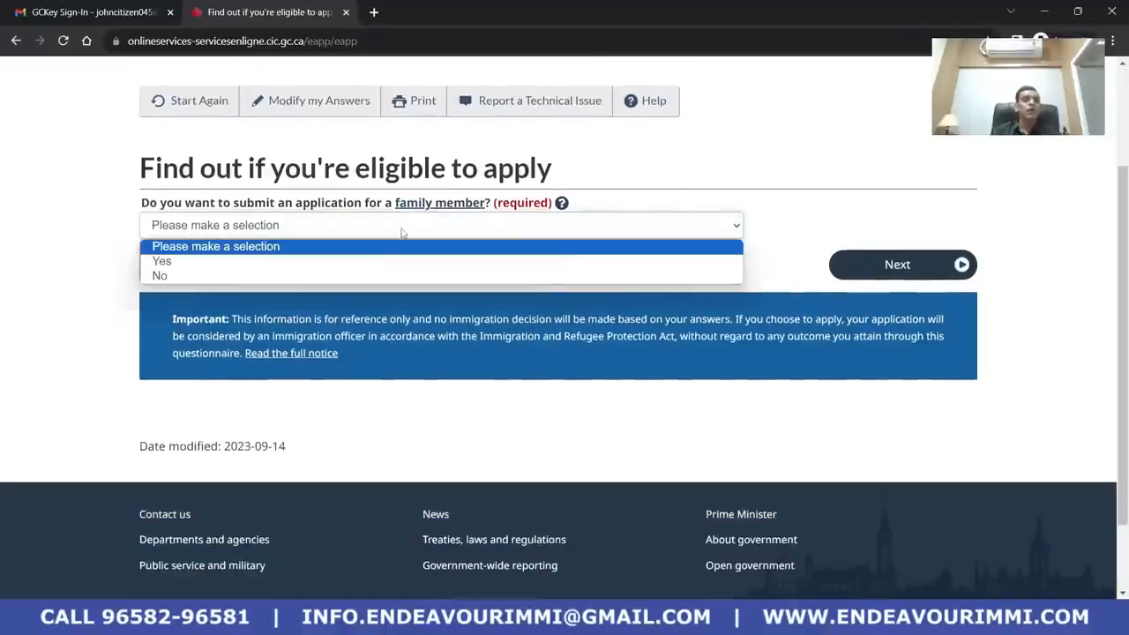
{"action": "left_click", "coordinate": [414, 276]}
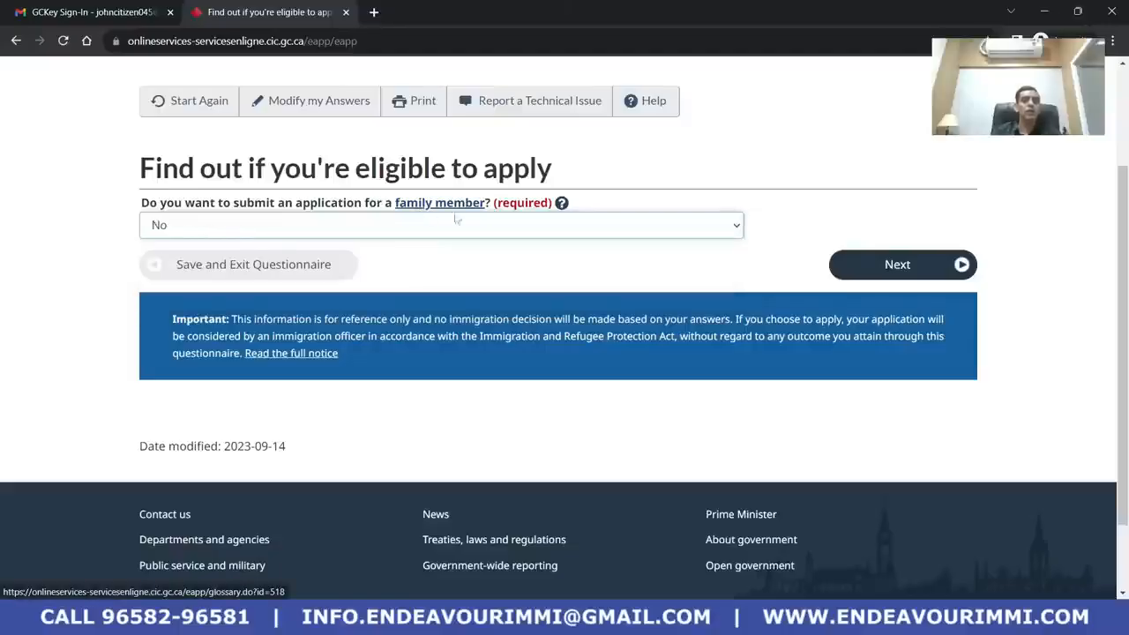
{"action": "left_click", "coordinate": [953, 265]}
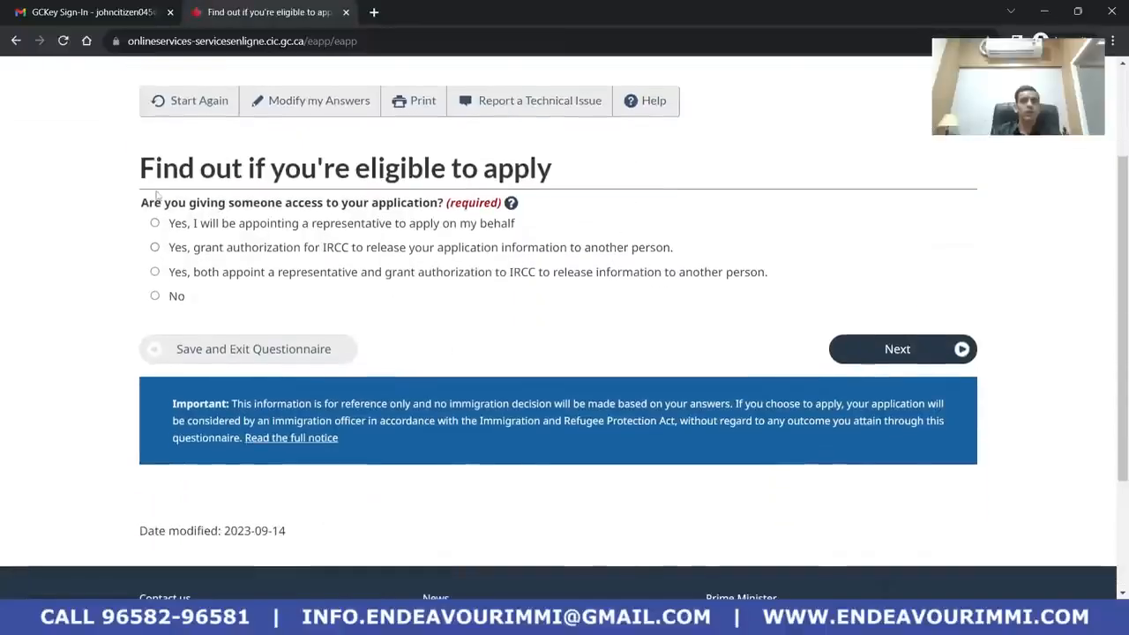
Answer No to giving anyone access to the application
{"action": "left_click_drag", "start_coordinate": [141, 172], "coordinate": [558, 185]}
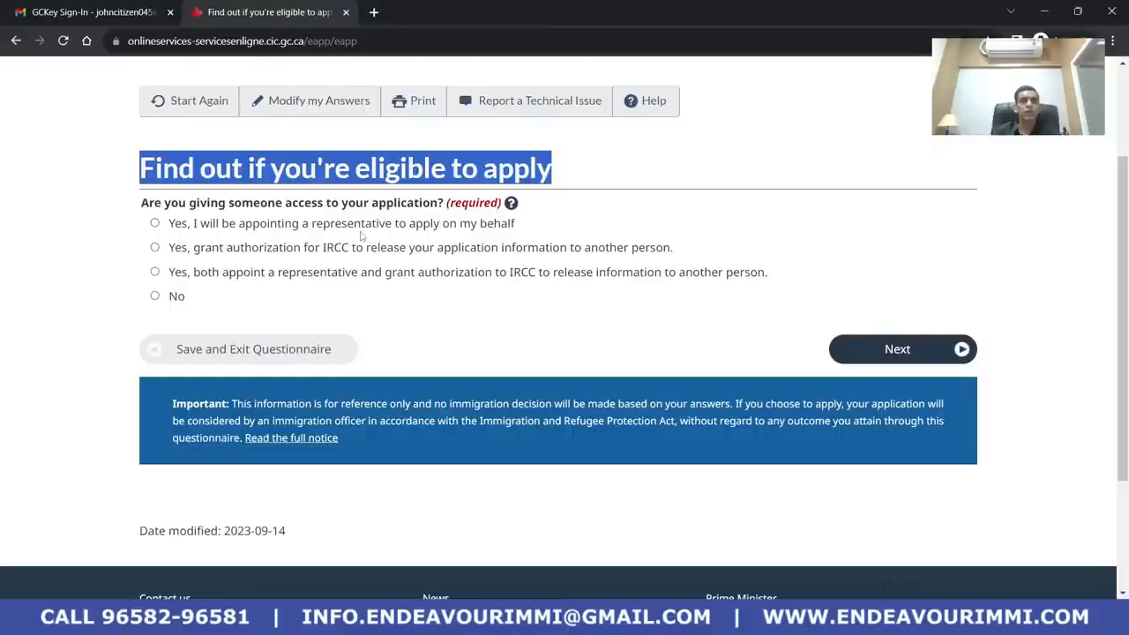
{"action": "left_click", "coordinate": [285, 273]}
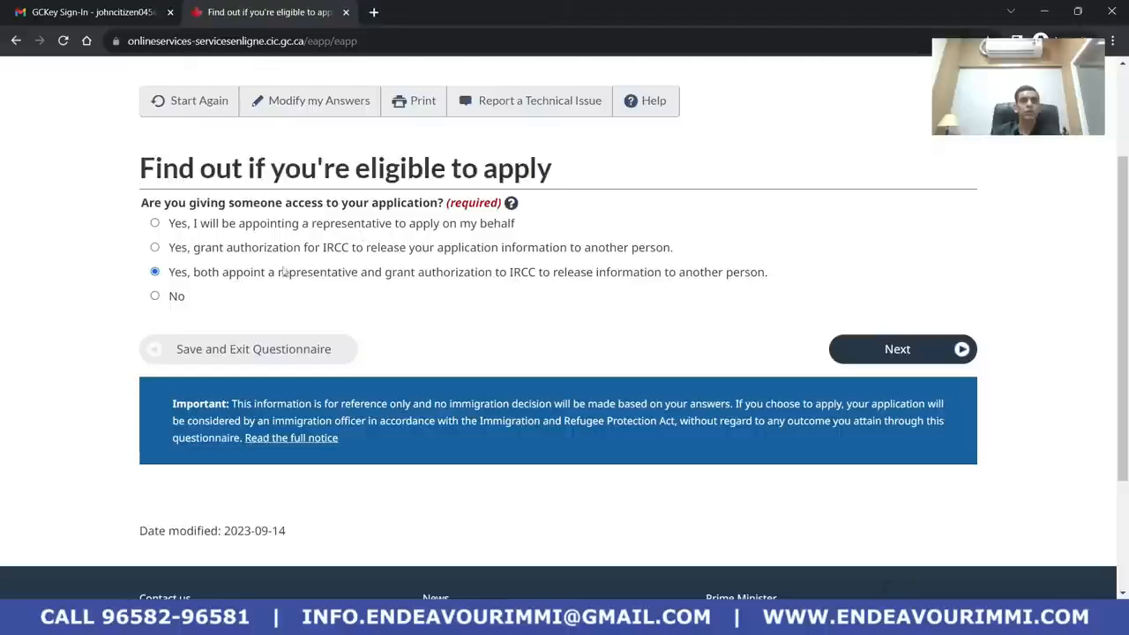
{"action": "left_click", "coordinate": [155, 295]}
{"action": "scroll", "coordinate": [293, 291], "scroll_direction": "down", "scroll_amount": 2}
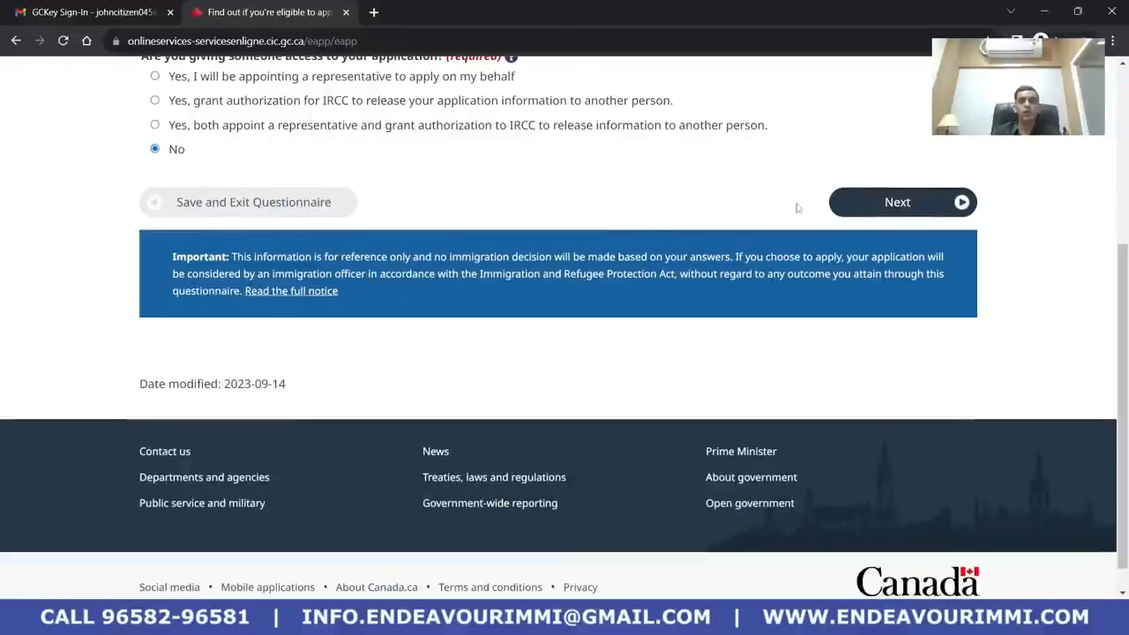
{"action": "left_click", "coordinate": [903, 212]}
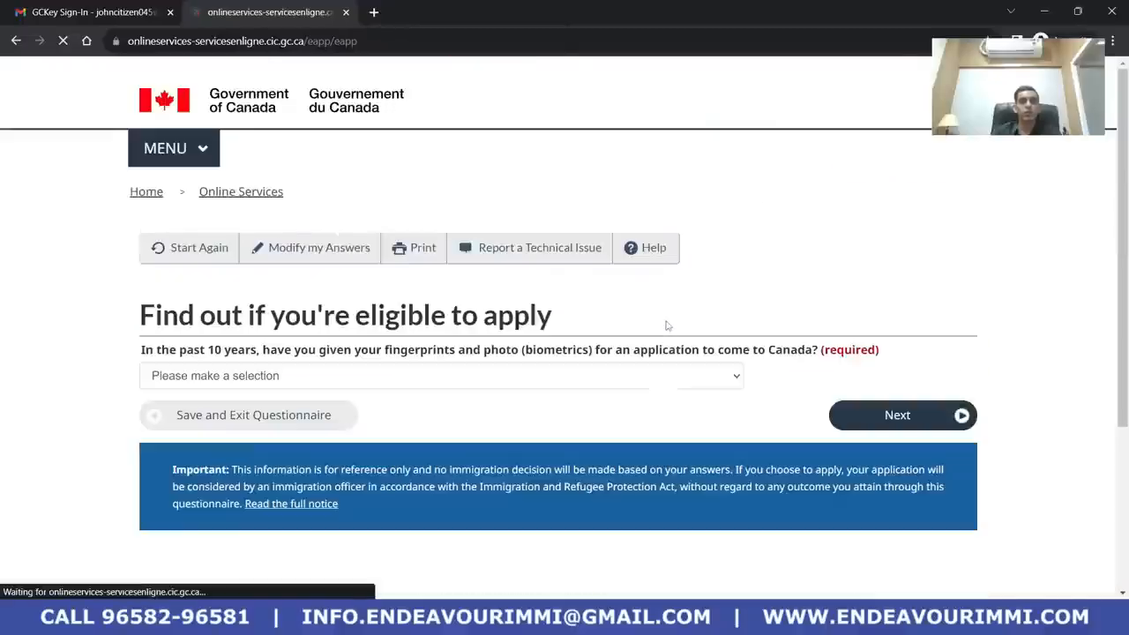
Answer No to the biometrics question and submit it
{"action": "scroll", "coordinate": [410, 432], "scroll_direction": "down", "scroll_amount": 1}
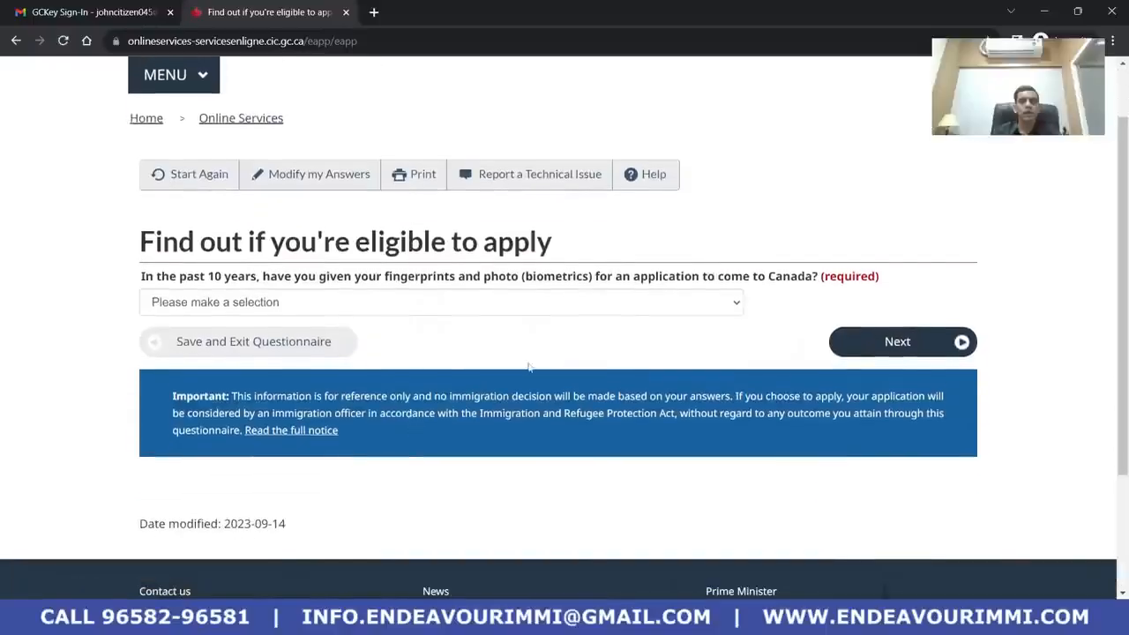
{"action": "left_click", "coordinate": [489, 301]}
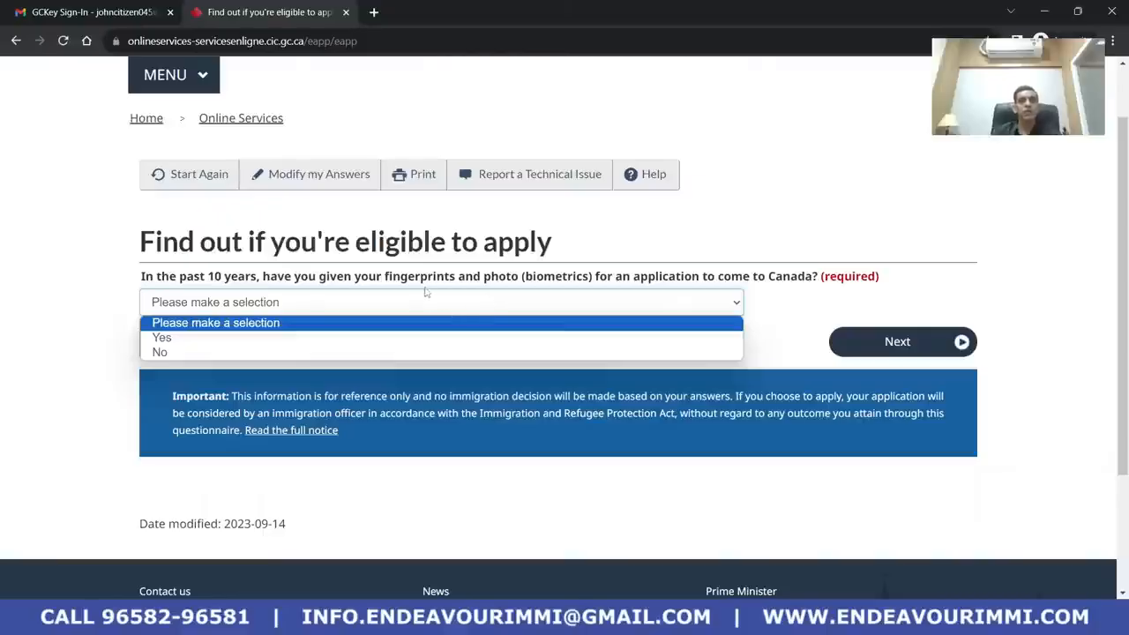
{"action": "left_click_drag", "start_coordinate": [201, 277], "coordinate": [273, 279]}
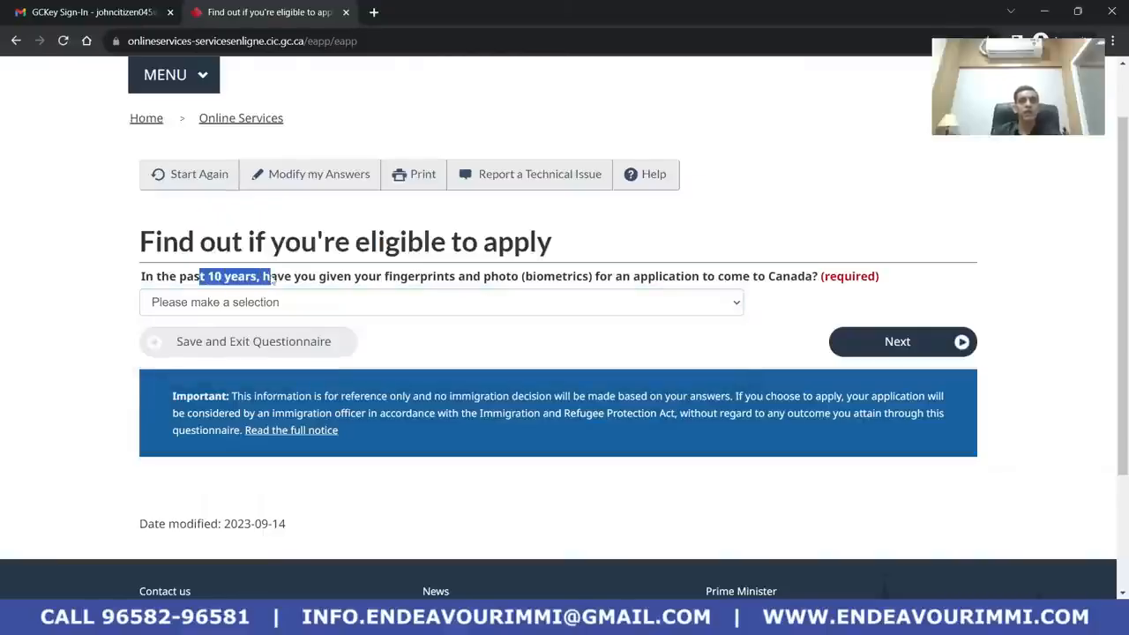
{"action": "left_click", "coordinate": [313, 278]}
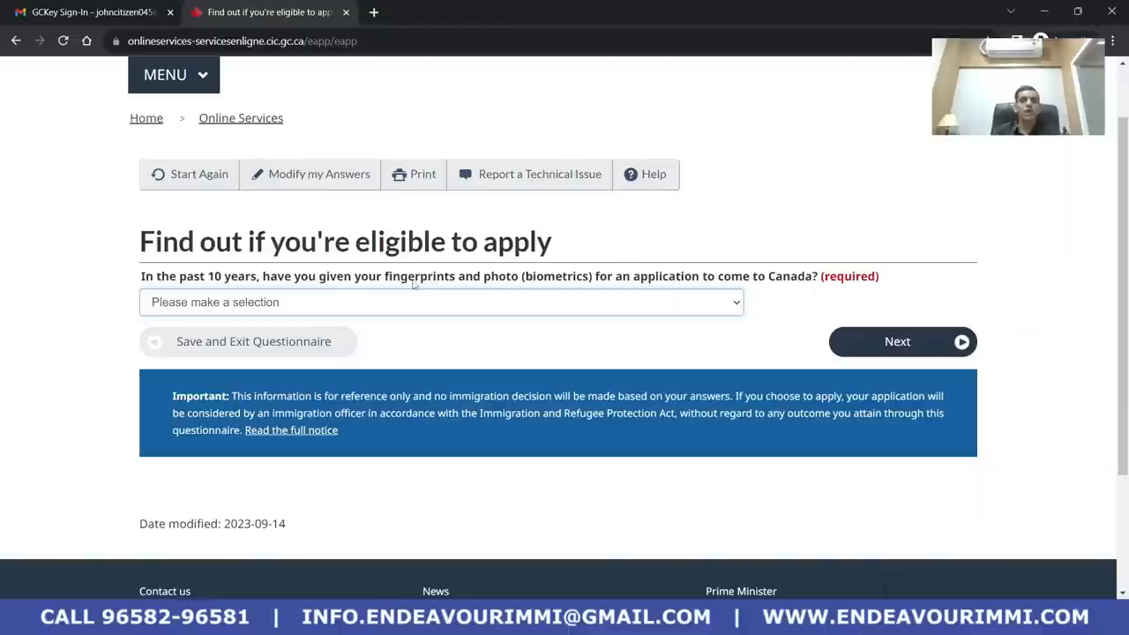
{"action": "left_click", "coordinate": [426, 304]}
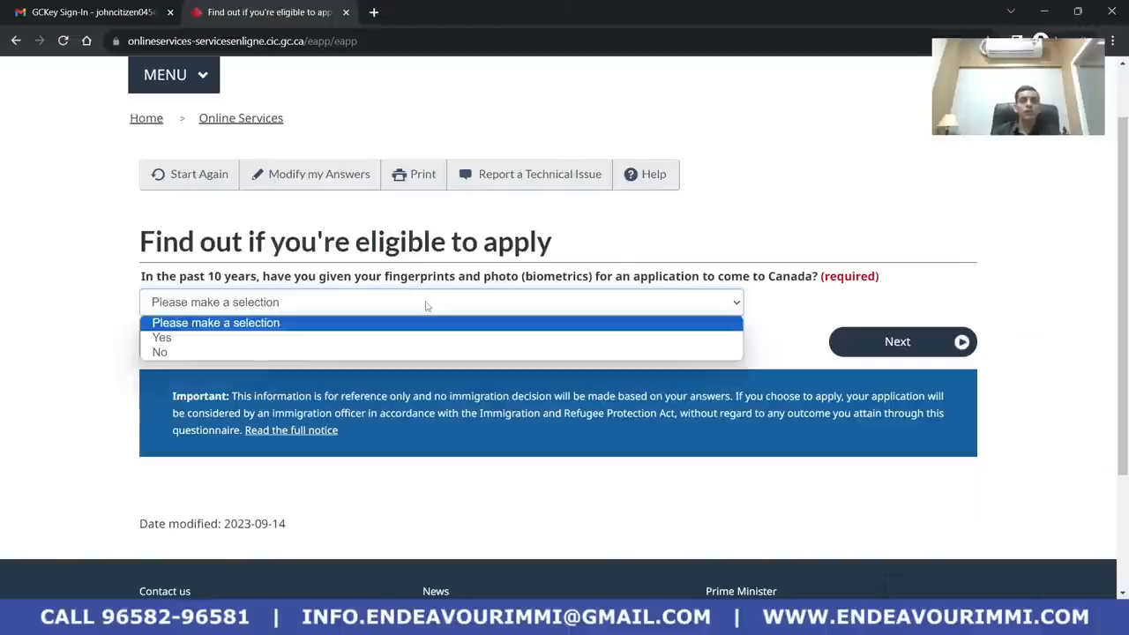
{"action": "left_click", "coordinate": [417, 351]}
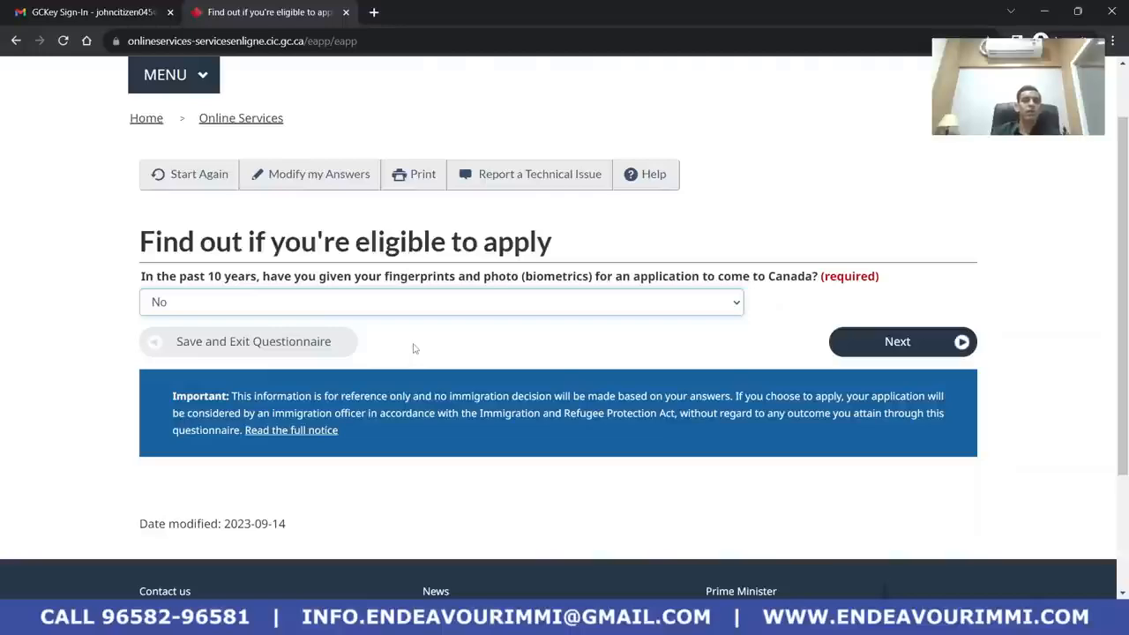
{"action": "left_click_drag", "start_coordinate": [397, 280], "coordinate": [803, 281]}
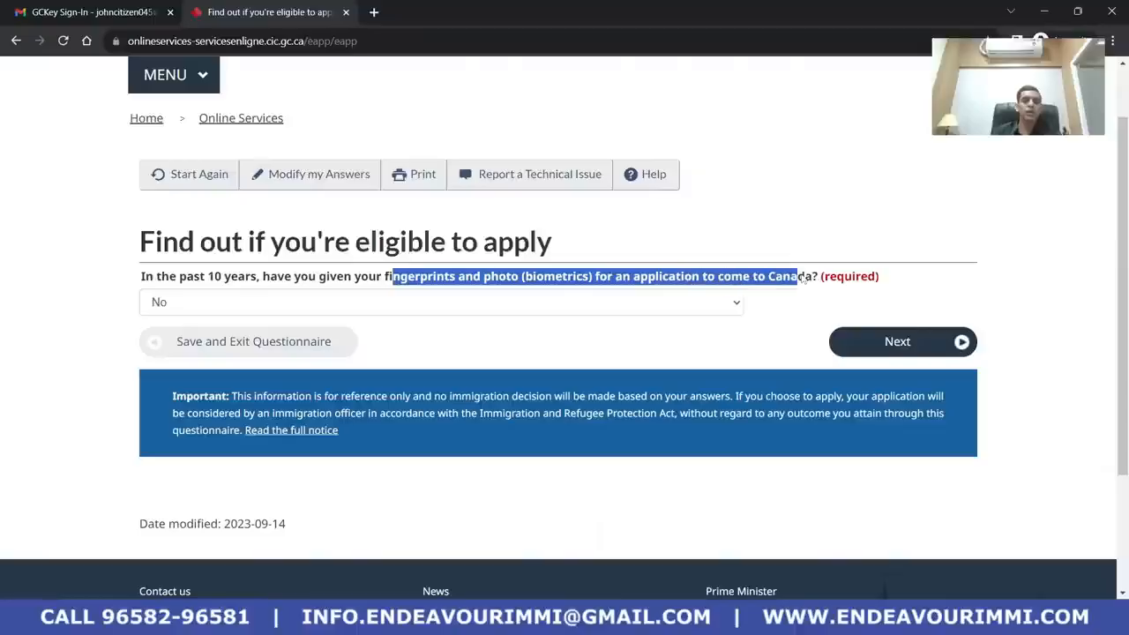
{"action": "left_click", "coordinate": [564, 332]}
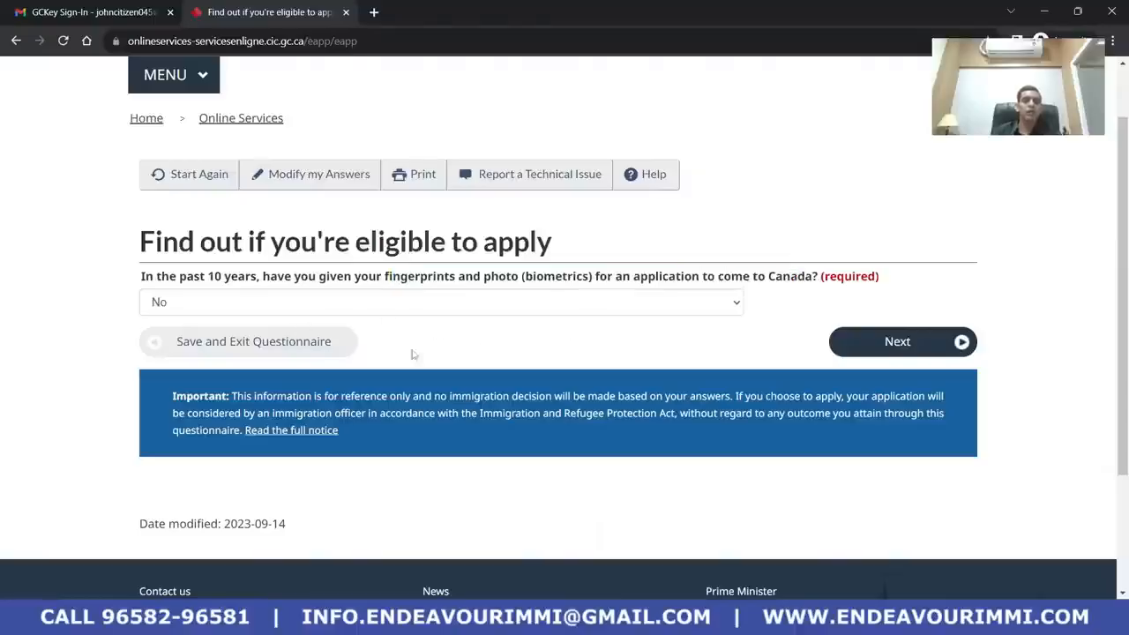
{"action": "left_click", "coordinate": [954, 346]}
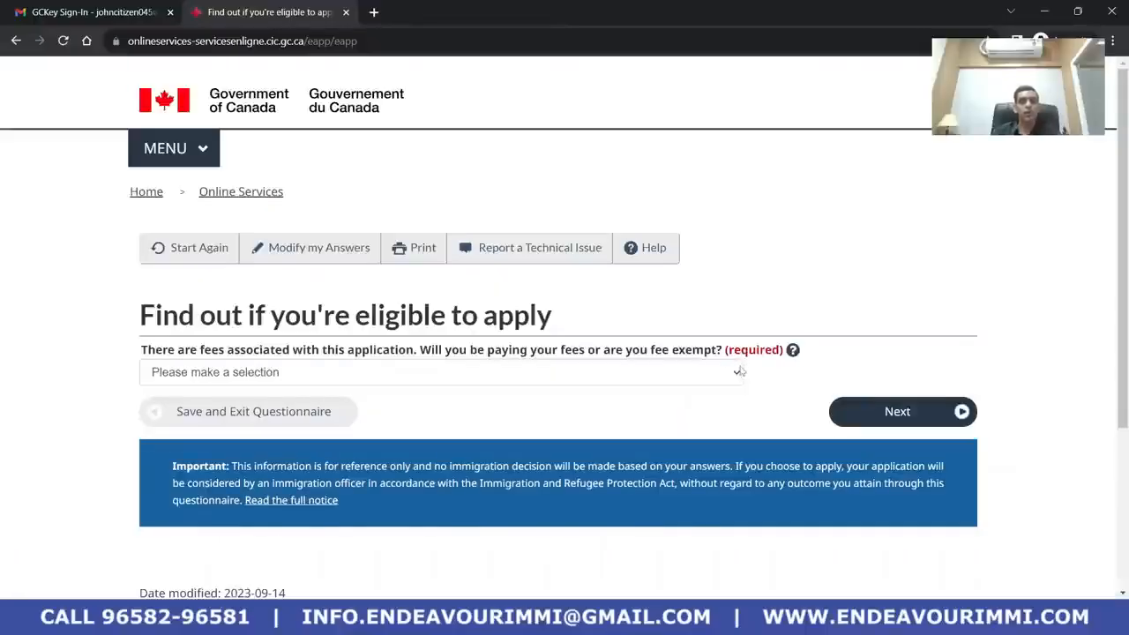
Choose 'Yes, I will be paying my application fees.' and submit
{"action": "scroll", "coordinate": [615, 400], "scroll_direction": "down", "scroll_amount": 1}
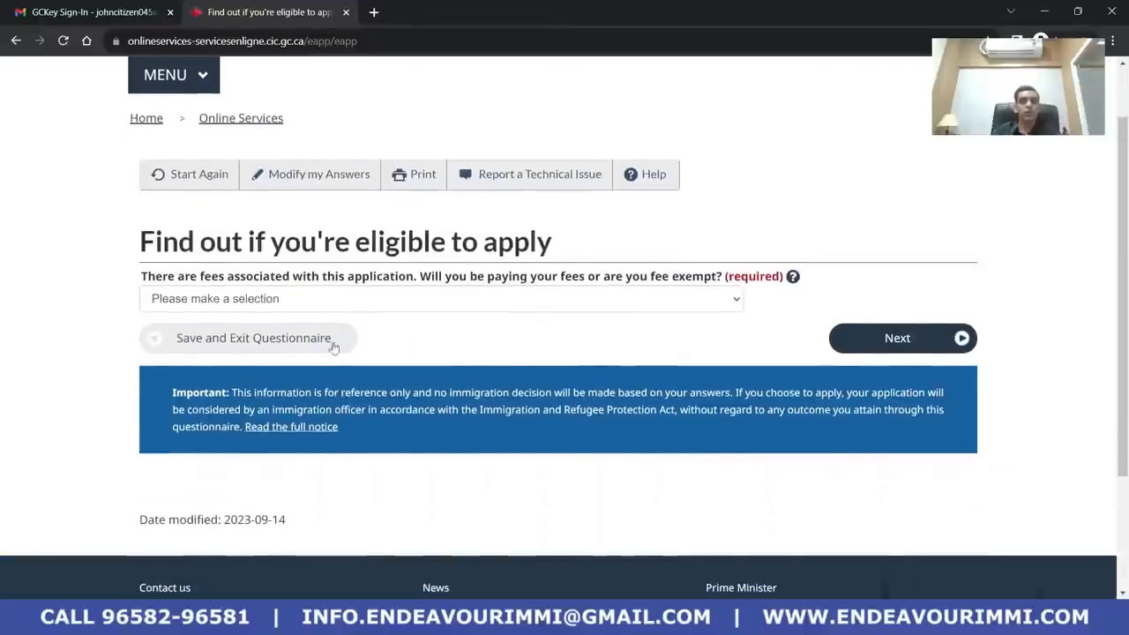
{"action": "left_click", "coordinate": [424, 298]}
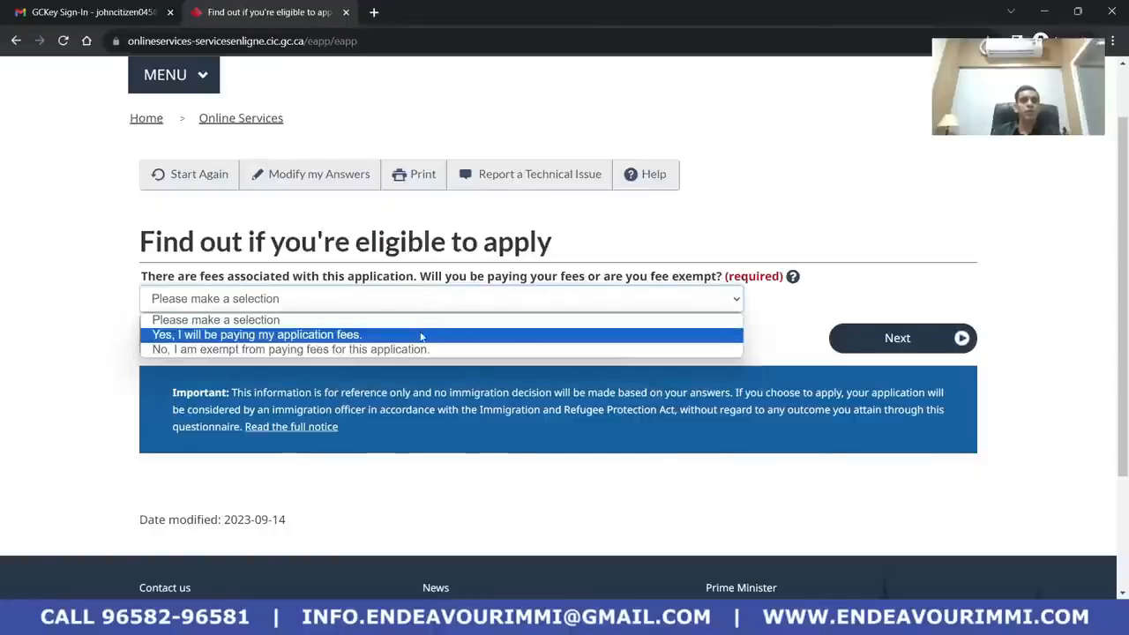
{"action": "left_click", "coordinate": [422, 335]}
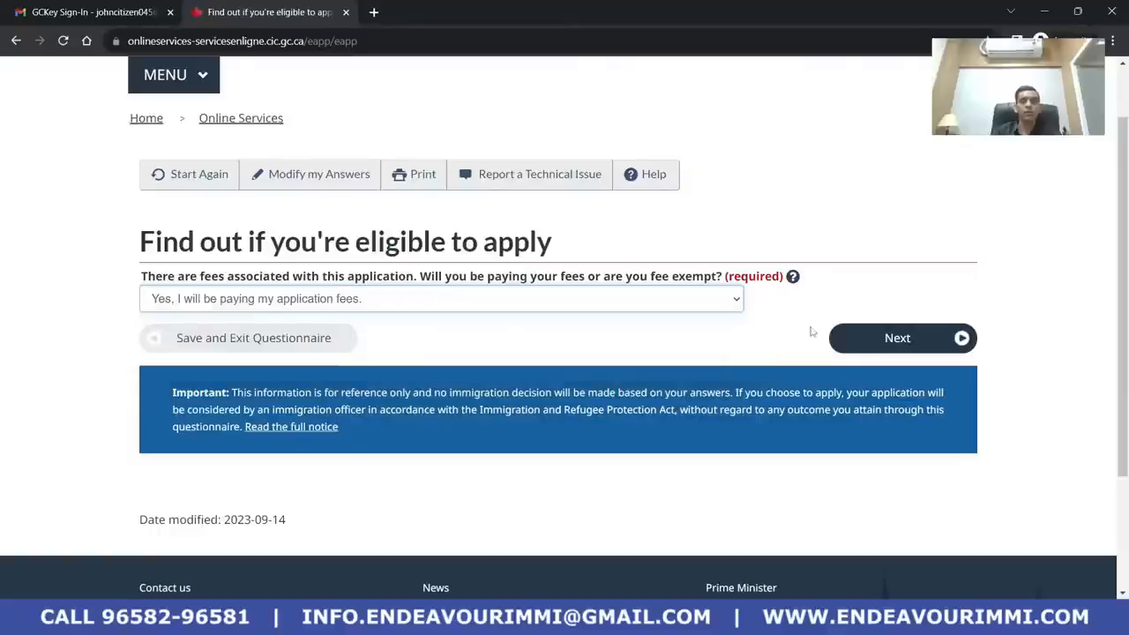
{"action": "left_click", "coordinate": [894, 337]}
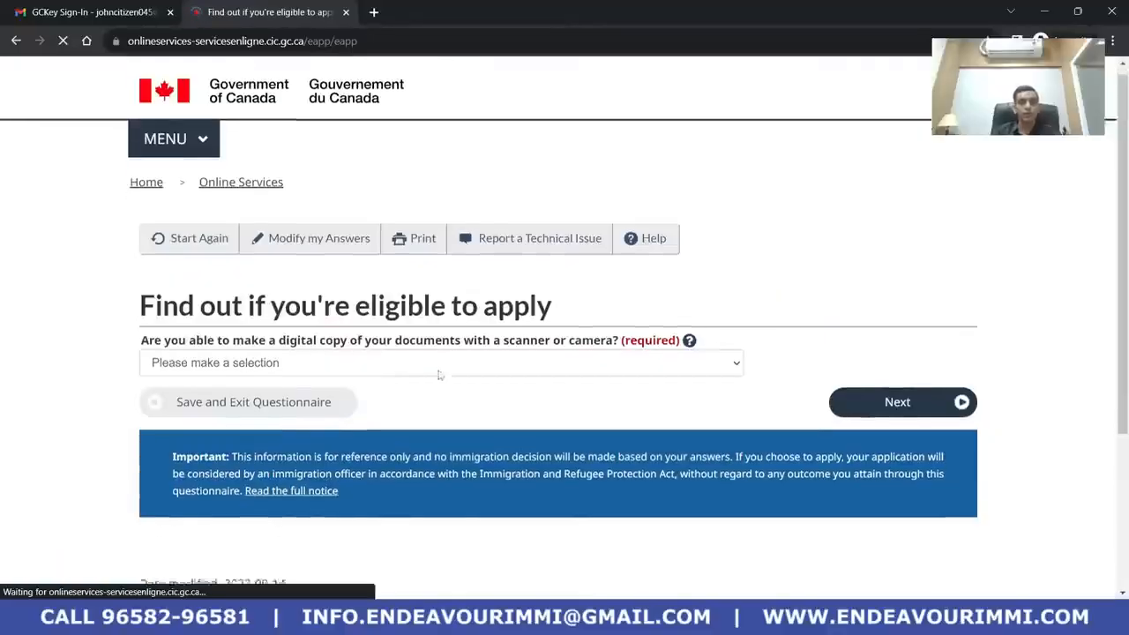
Answer Yes to making digital copies of documents
{"action": "scroll", "coordinate": [438, 373], "scroll_direction": "down", "scroll_amount": 2}
{"action": "left_click", "coordinate": [436, 227]}
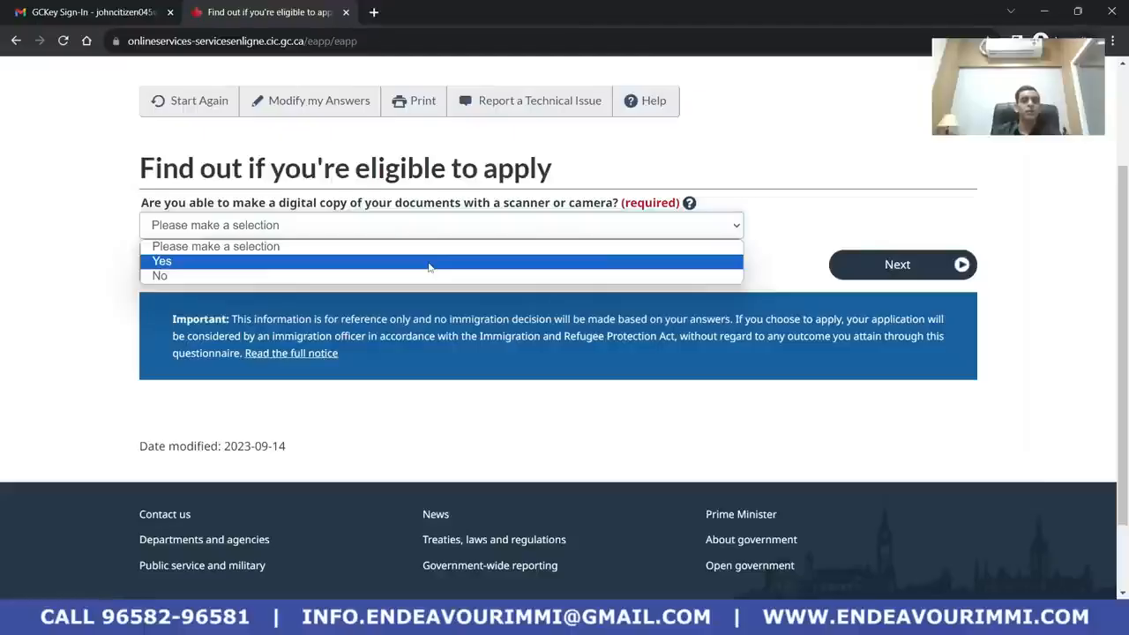
{"action": "left_click", "coordinate": [429, 262]}
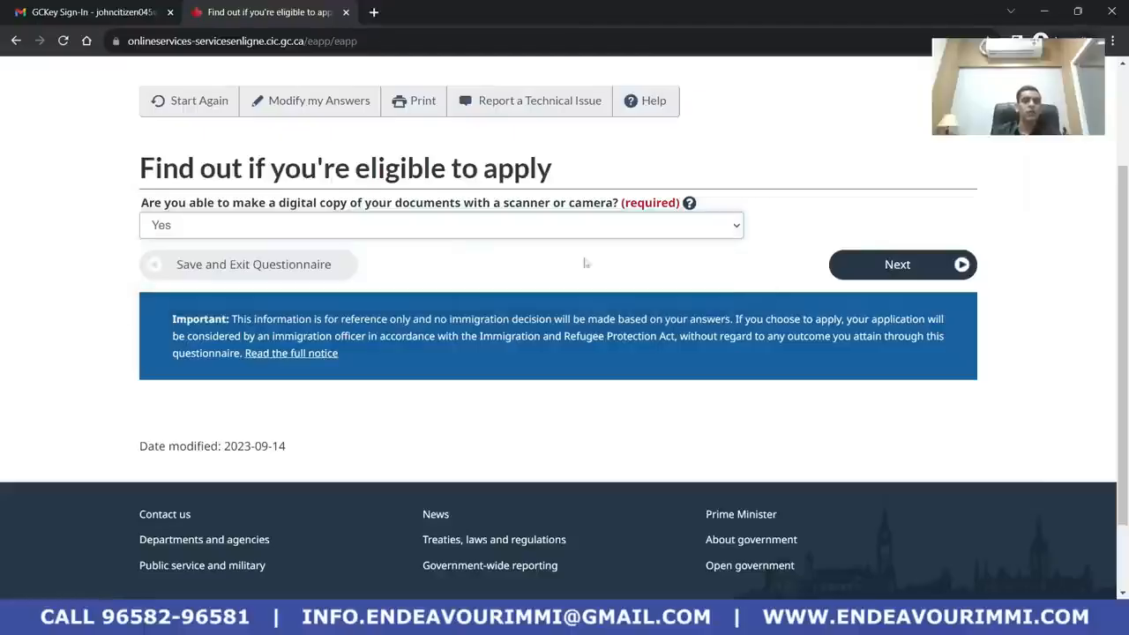
{"action": "left_click", "coordinate": [928, 274]}
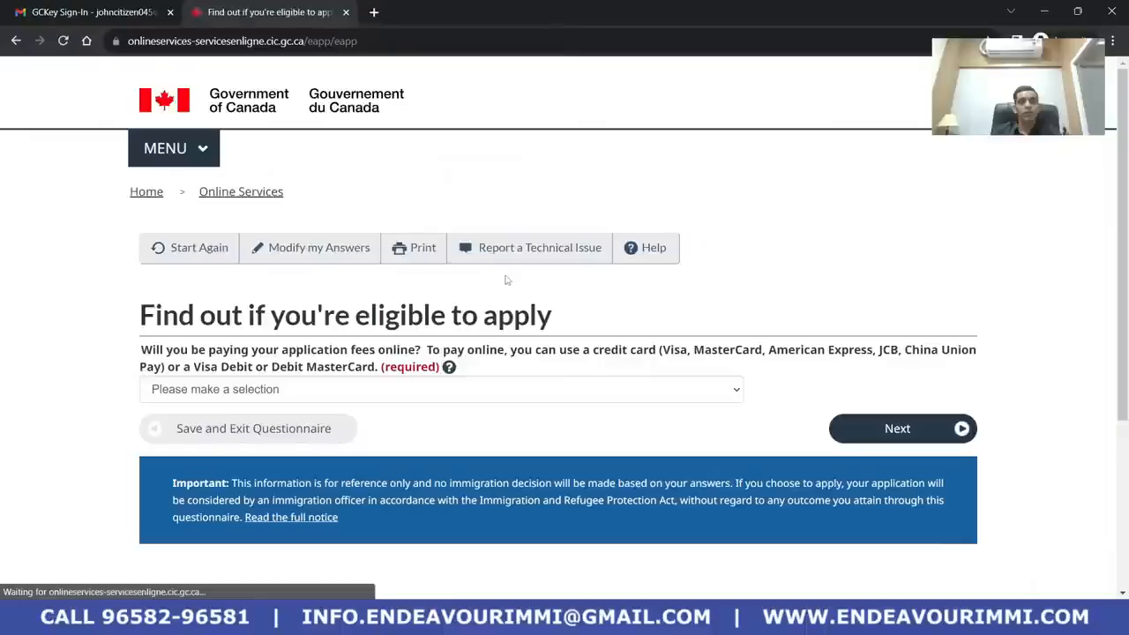
Answer Yes to paying application fees online and submit
{"action": "scroll", "coordinate": [507, 326], "scroll_direction": "down", "scroll_amount": 2}
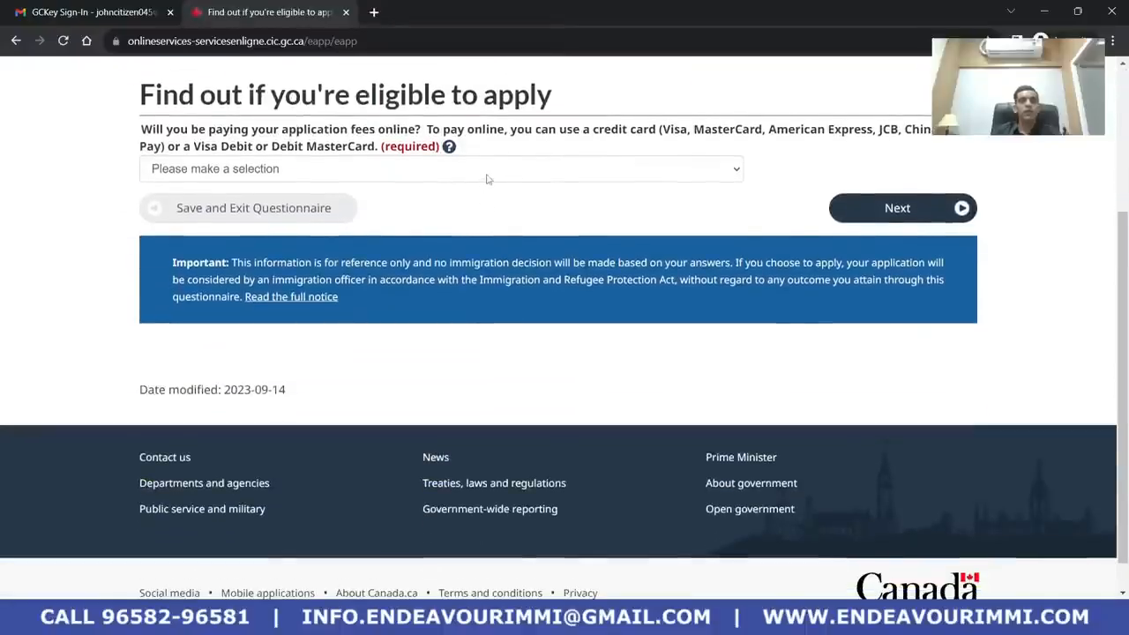
{"action": "left_click", "coordinate": [487, 172]}
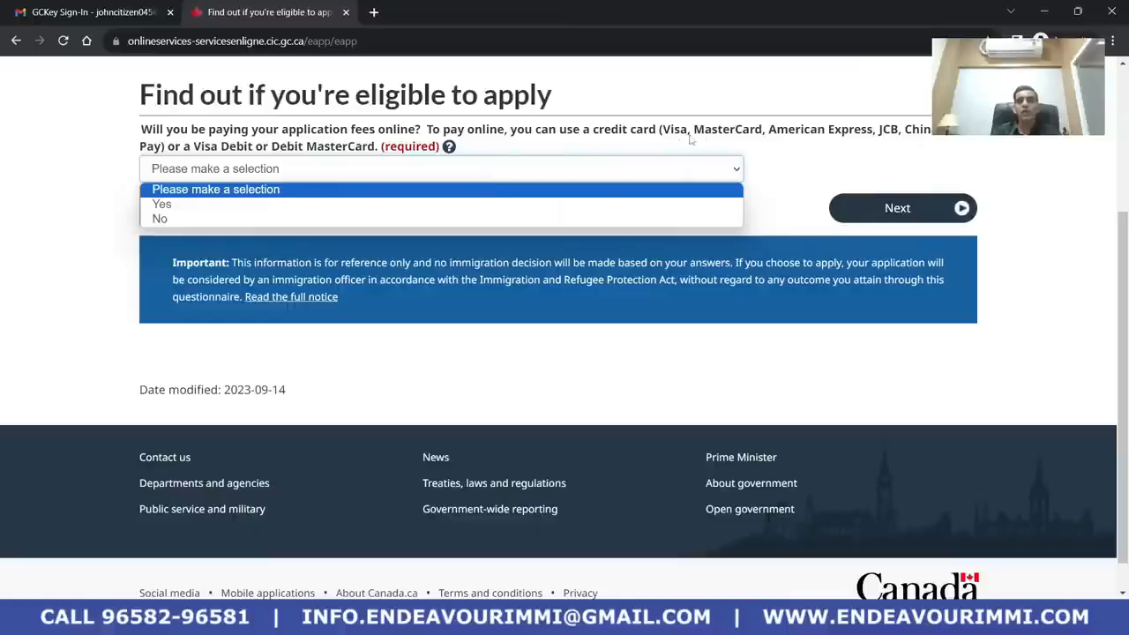
{"action": "left_click_drag", "start_coordinate": [671, 132], "coordinate": [968, 134]}
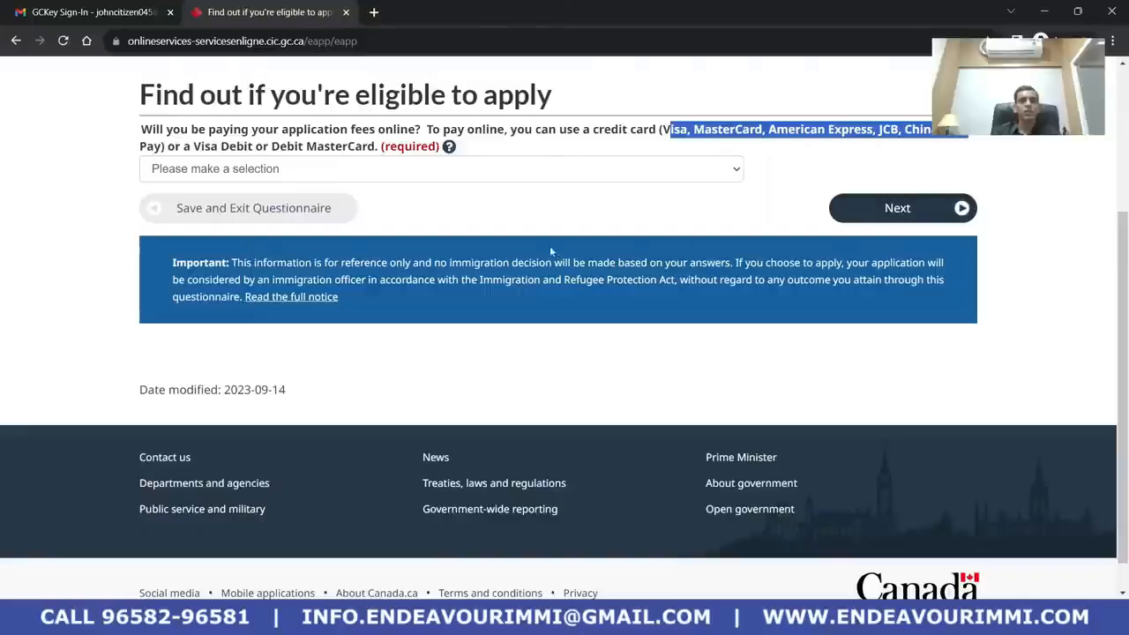
{"action": "left_click", "coordinate": [472, 173]}
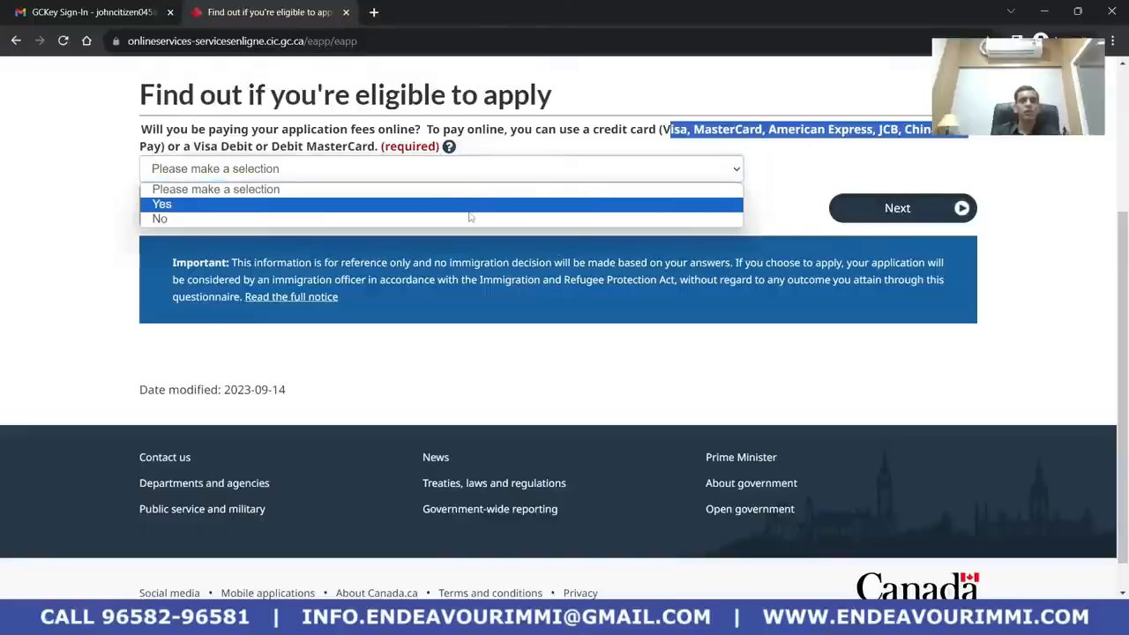
{"action": "left_click", "coordinate": [471, 202]}
{"action": "left_click", "coordinate": [882, 212]}
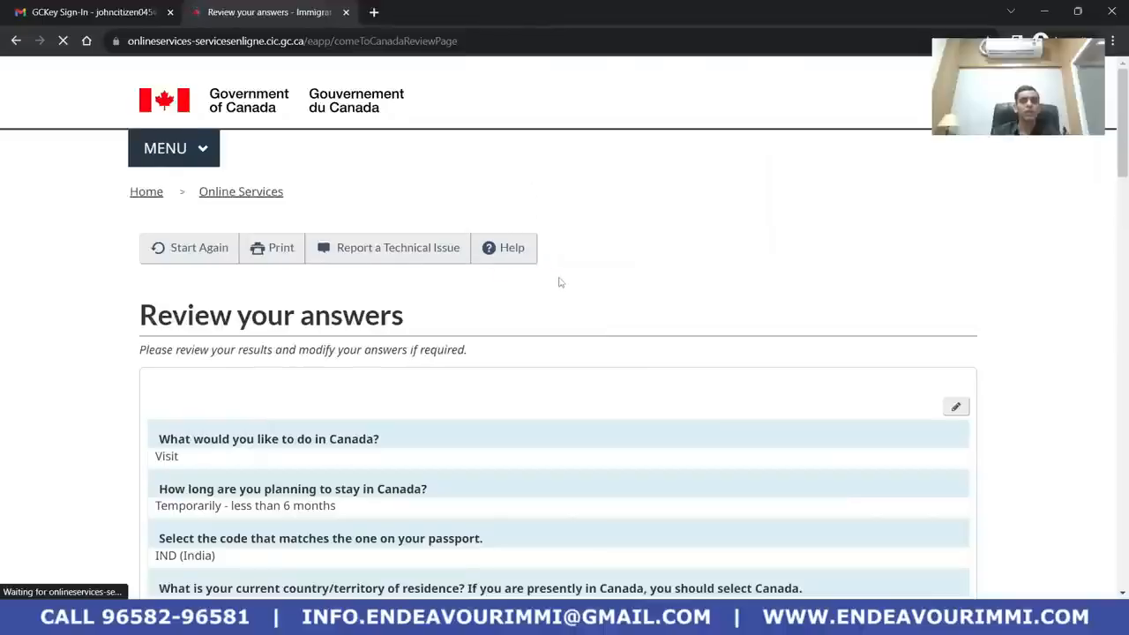
{"action": "scroll", "coordinate": [551, 277], "scroll_direction": "down", "scroll_amount": 3}
{"action": "scroll", "coordinate": [541, 270], "scroll_direction": "down", "scroll_amount": 6}
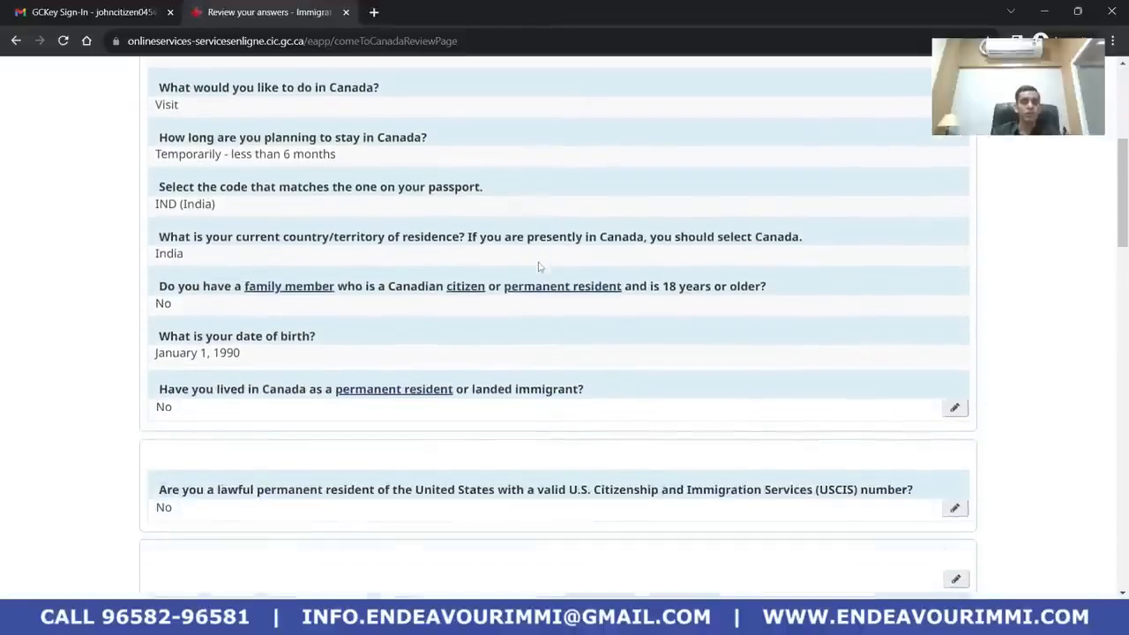
{"action": "scroll", "coordinate": [539, 267], "scroll_direction": "up", "scroll_amount": 10}
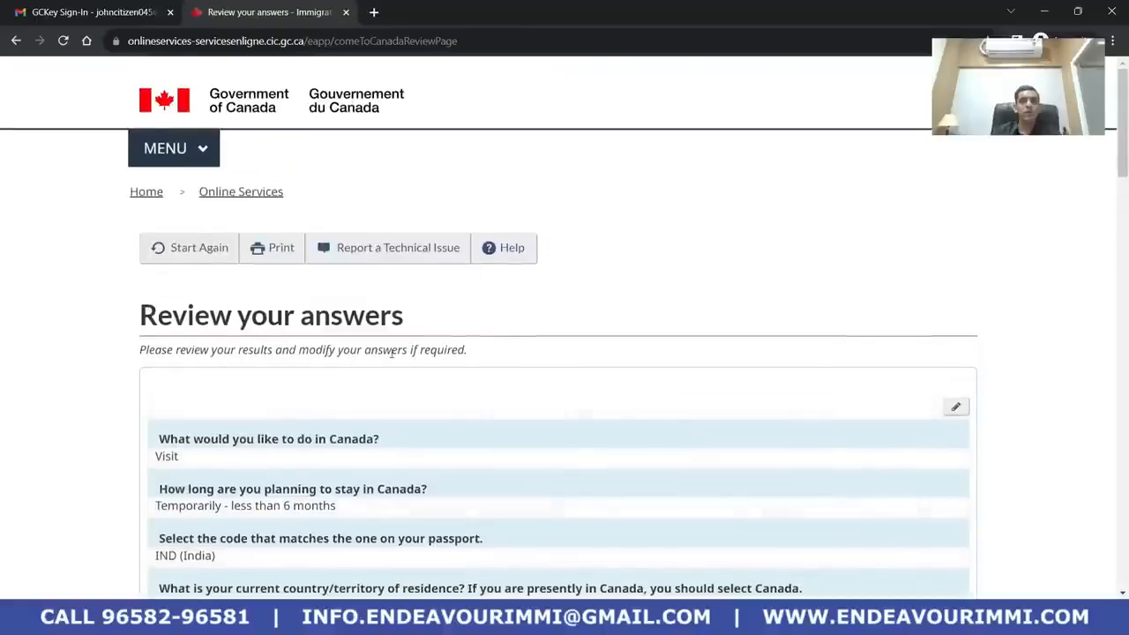
{"action": "scroll", "coordinate": [392, 353], "scroll_direction": "down", "scroll_amount": 2}
{"action": "left_click_drag", "start_coordinate": [150, 172], "coordinate": [300, 170]}
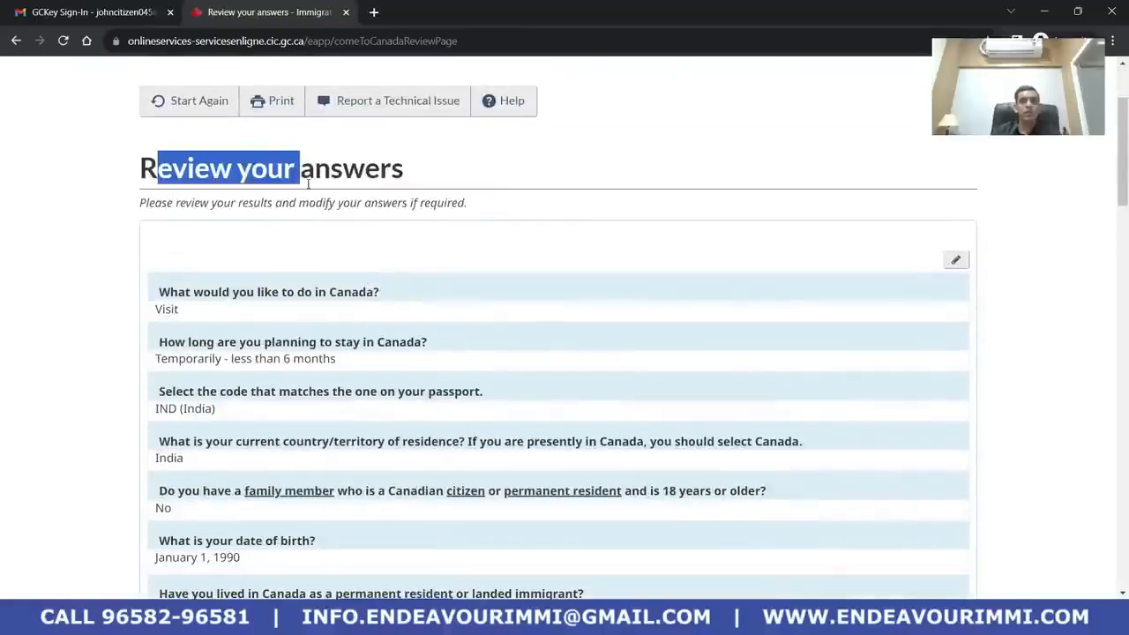
{"action": "left_click", "coordinate": [300, 172]}
{"action": "scroll", "coordinate": [385, 247], "scroll_direction": "down", "scroll_amount": 5}
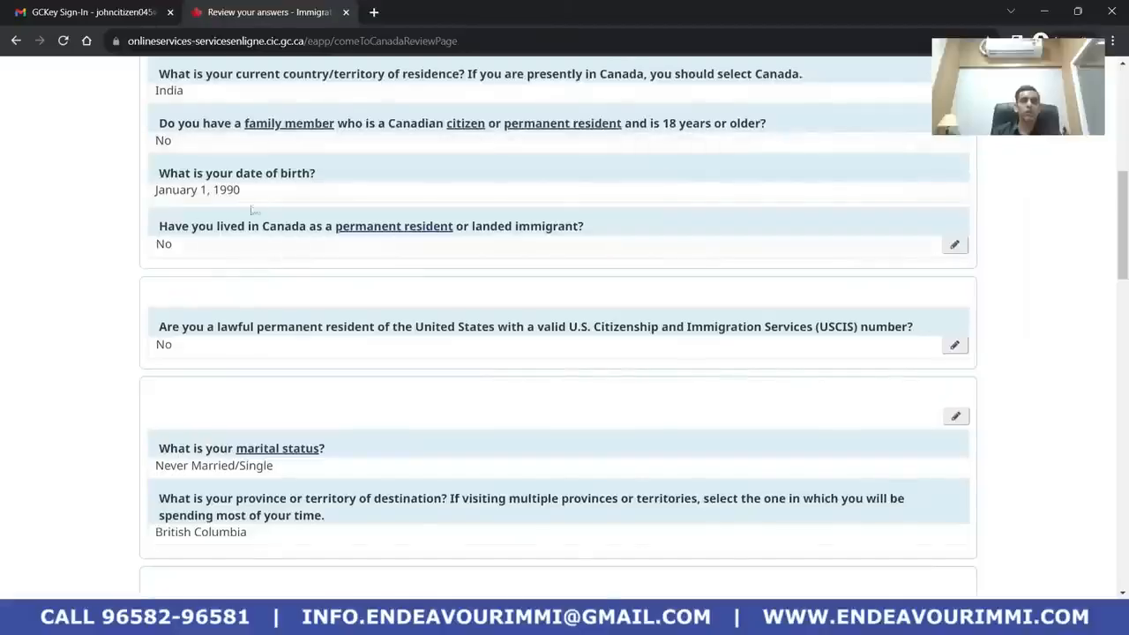
{"action": "scroll", "coordinate": [229, 225], "scroll_direction": "down", "scroll_amount": 2}
{"action": "scroll", "coordinate": [228, 230], "scroll_direction": "up", "scroll_amount": 5}
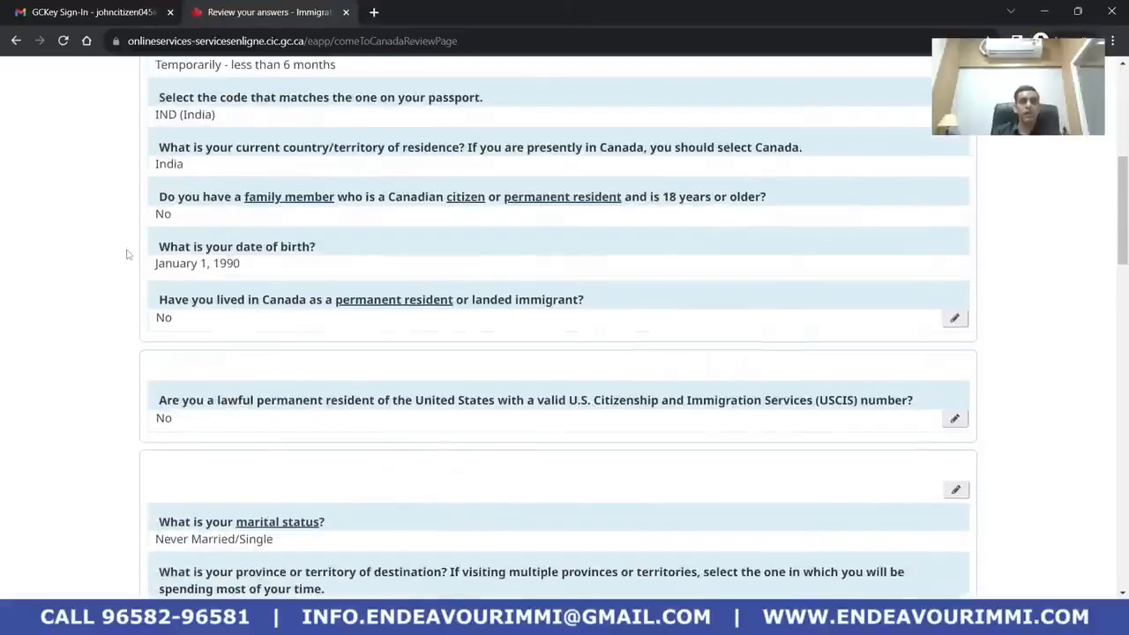
{"action": "scroll", "coordinate": [228, 232], "scroll_direction": "up", "scroll_amount": 2}
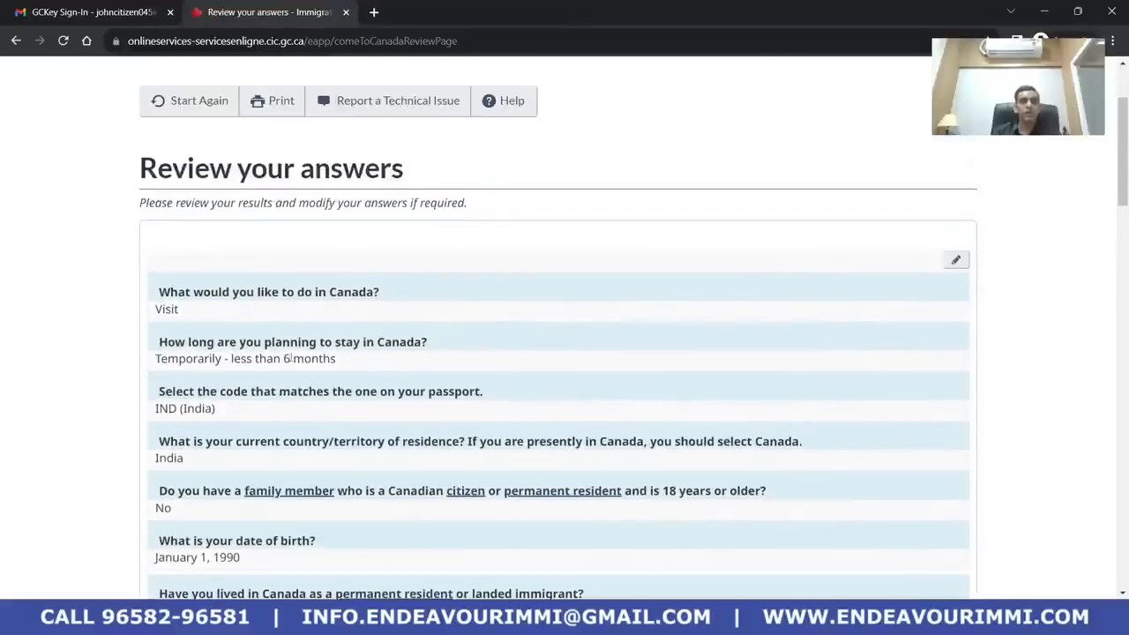
{"action": "scroll", "coordinate": [291, 358], "scroll_direction": "down", "scroll_amount": 3}
{"action": "scroll", "coordinate": [158, 290], "scroll_direction": "down", "scroll_amount": 2}
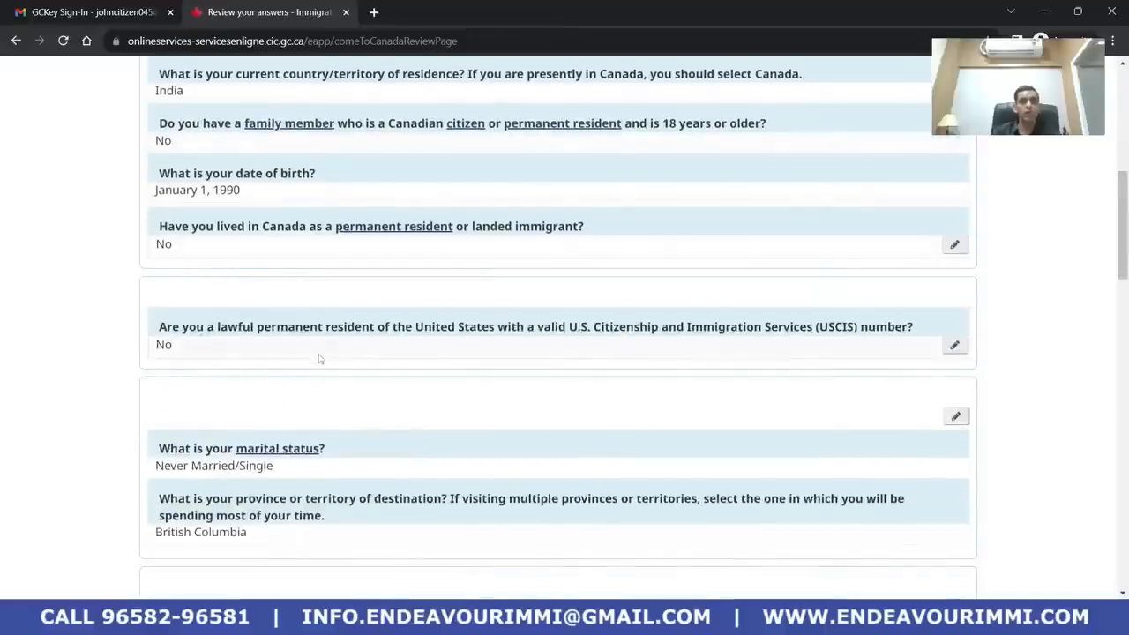
{"action": "scroll", "coordinate": [231, 294], "scroll_direction": "down", "scroll_amount": 1}
{"action": "scroll", "coordinate": [453, 230], "scroll_direction": "down", "scroll_amount": 2}
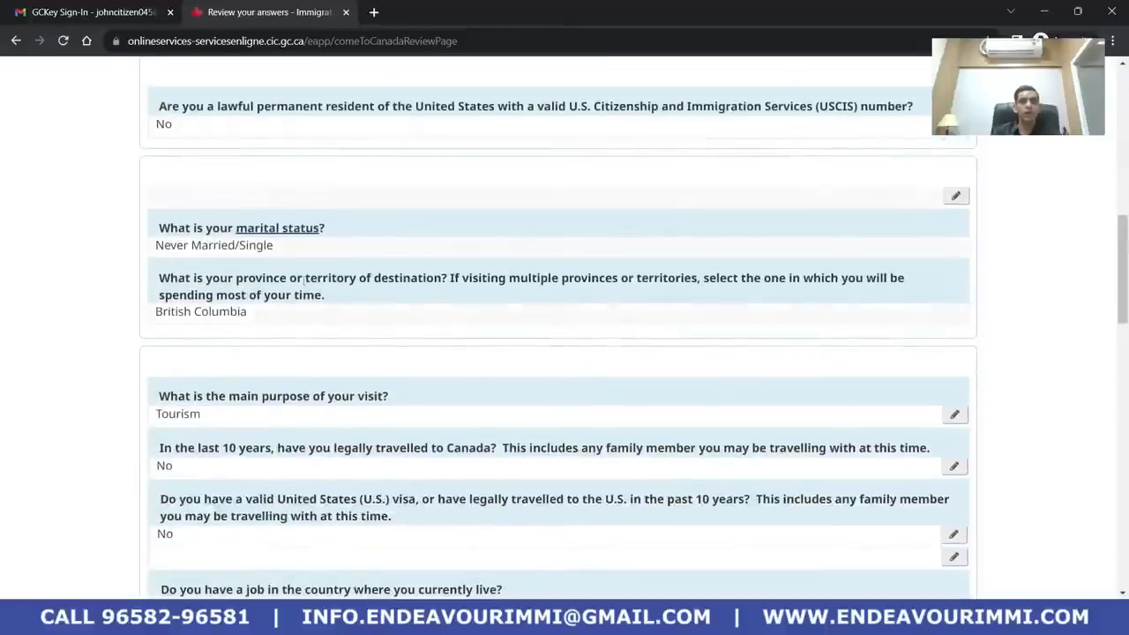
{"action": "scroll", "coordinate": [304, 279], "scroll_direction": "down", "scroll_amount": 2}
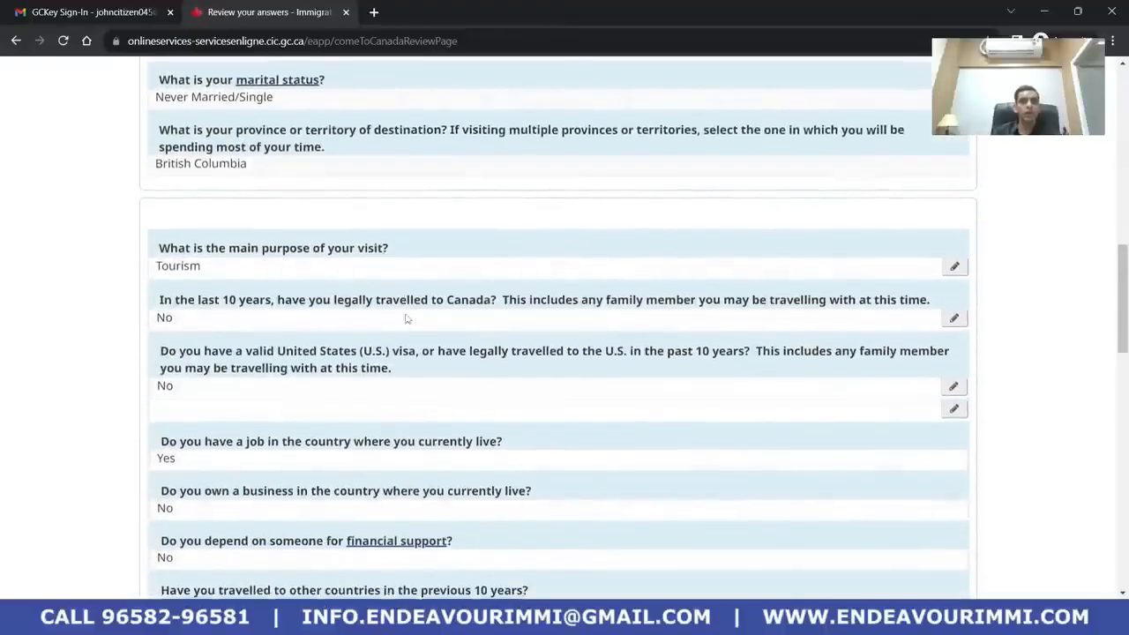
{"action": "scroll", "coordinate": [546, 315], "scroll_direction": "down", "scroll_amount": 14}
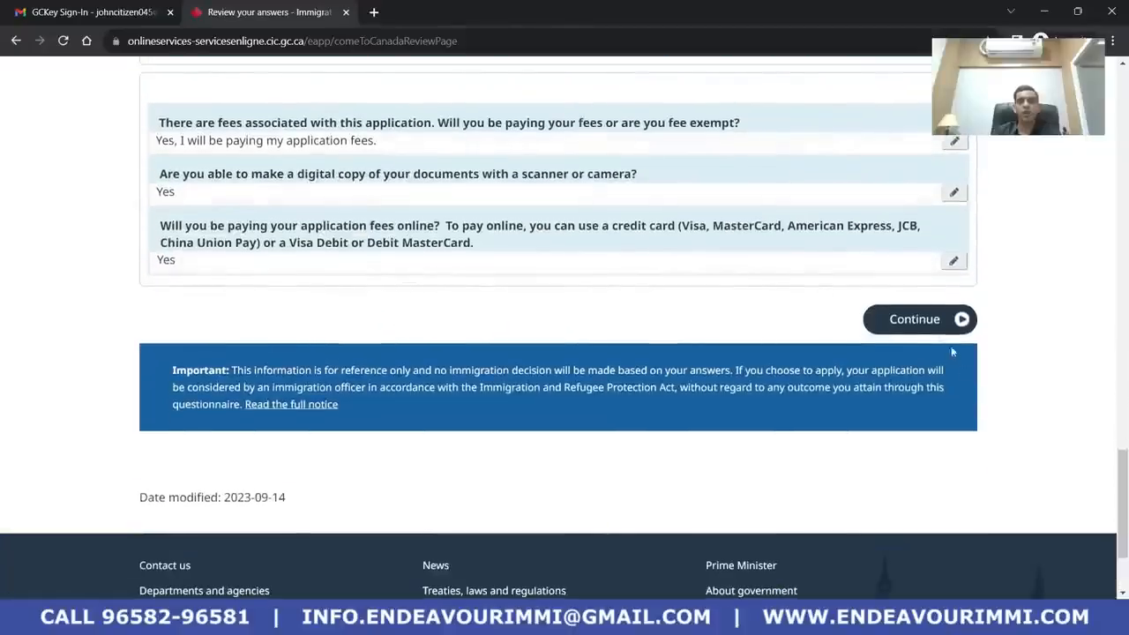
Accept the reviewed answers, read submission Steps 1–4, and proceed to the document checklist
{"action": "left_click", "coordinate": [915, 319]}
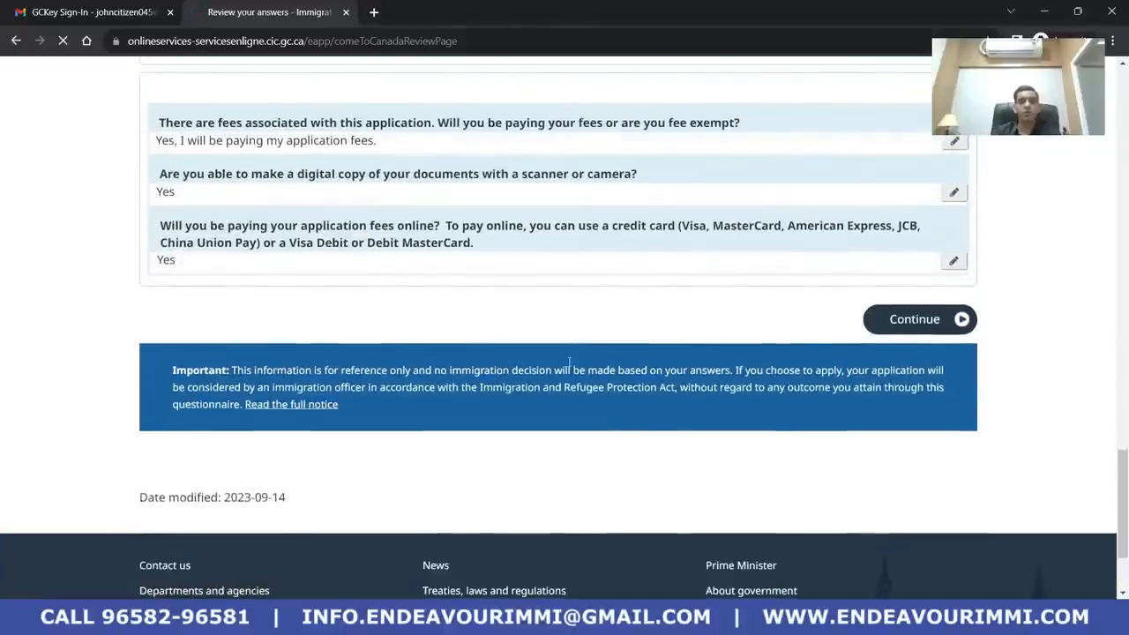
{"action": "scroll", "coordinate": [434, 357], "scroll_direction": "down", "scroll_amount": 12}
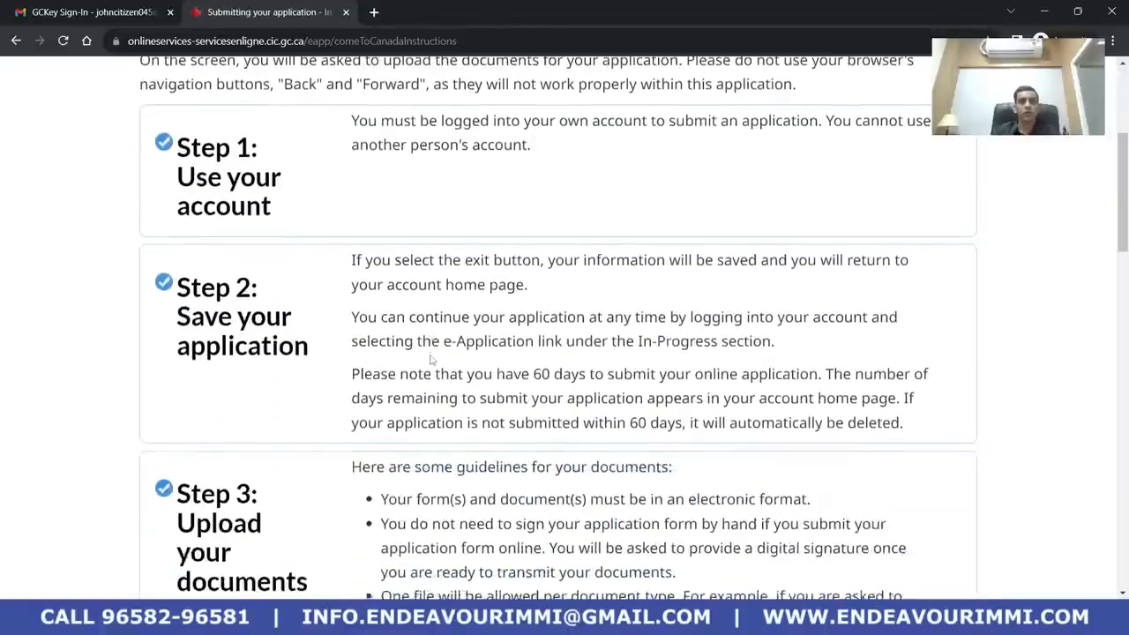
{"action": "scroll", "coordinate": [434, 348], "scroll_direction": "down", "scroll_amount": 5}
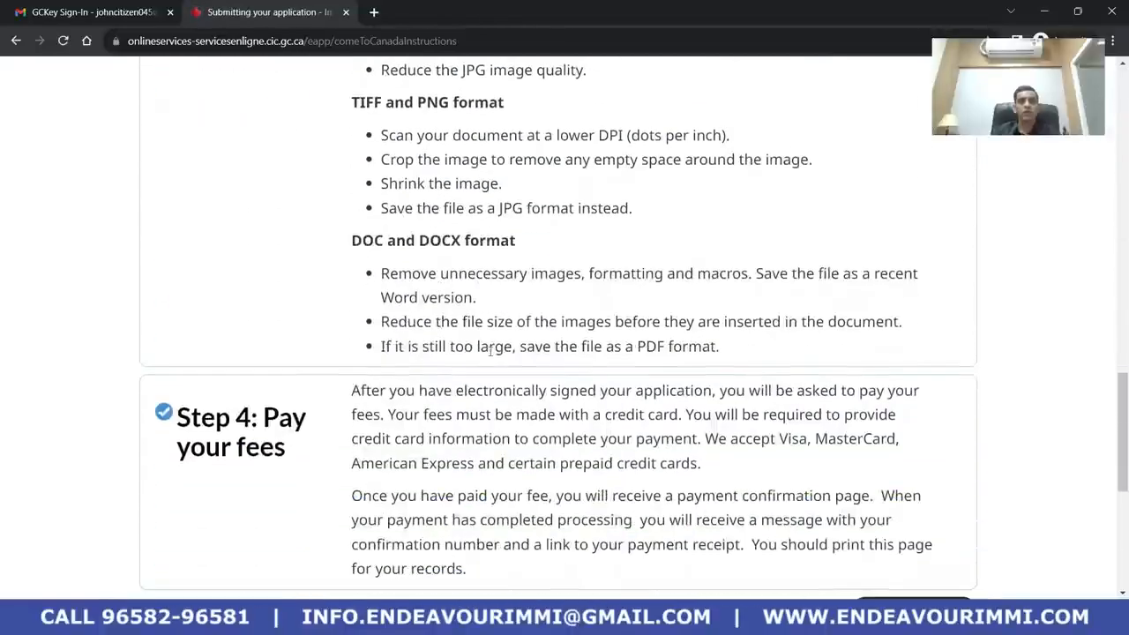
{"action": "scroll", "coordinate": [473, 381], "scroll_direction": "up", "scroll_amount": 20}
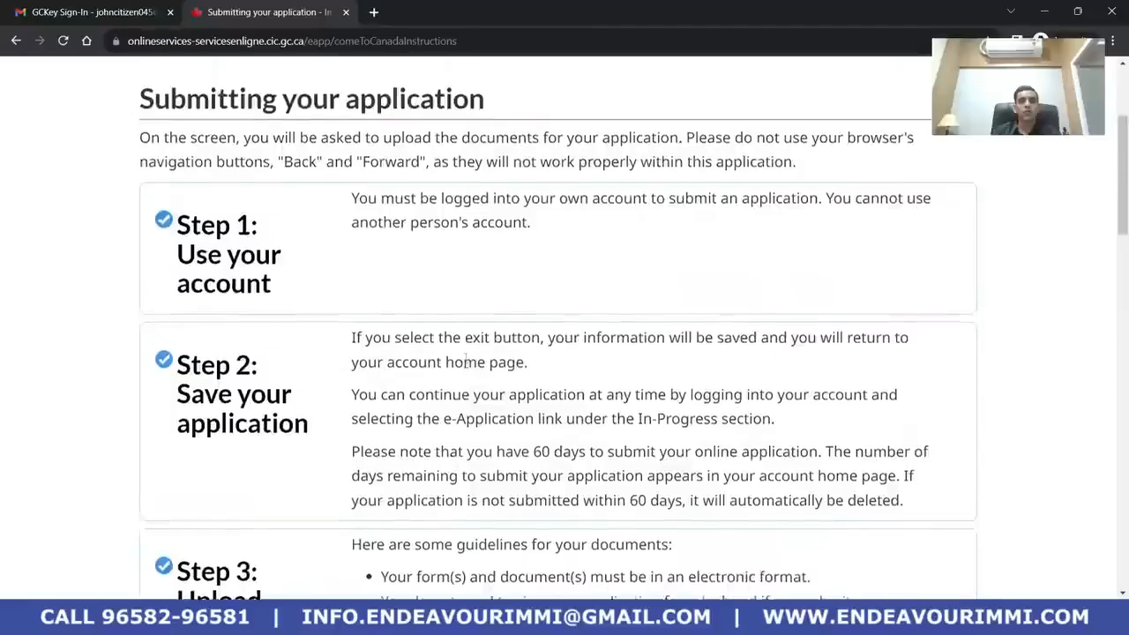
{"action": "scroll", "coordinate": [427, 360], "scroll_direction": "down", "scroll_amount": 3}
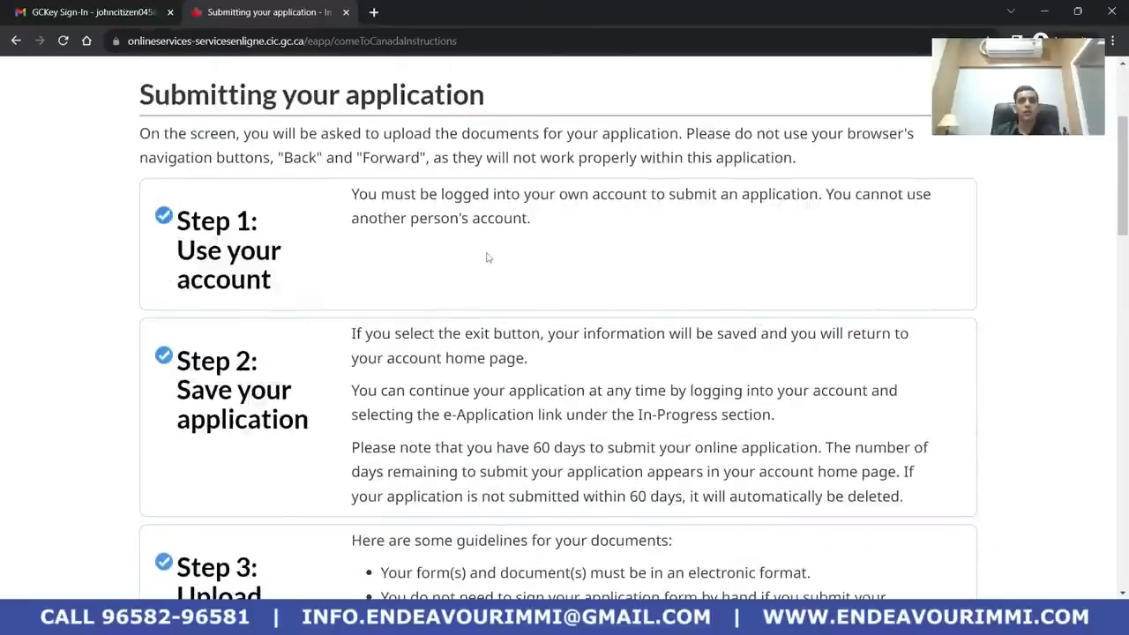
{"action": "scroll", "coordinate": [382, 385], "scroll_direction": "down", "scroll_amount": 2}
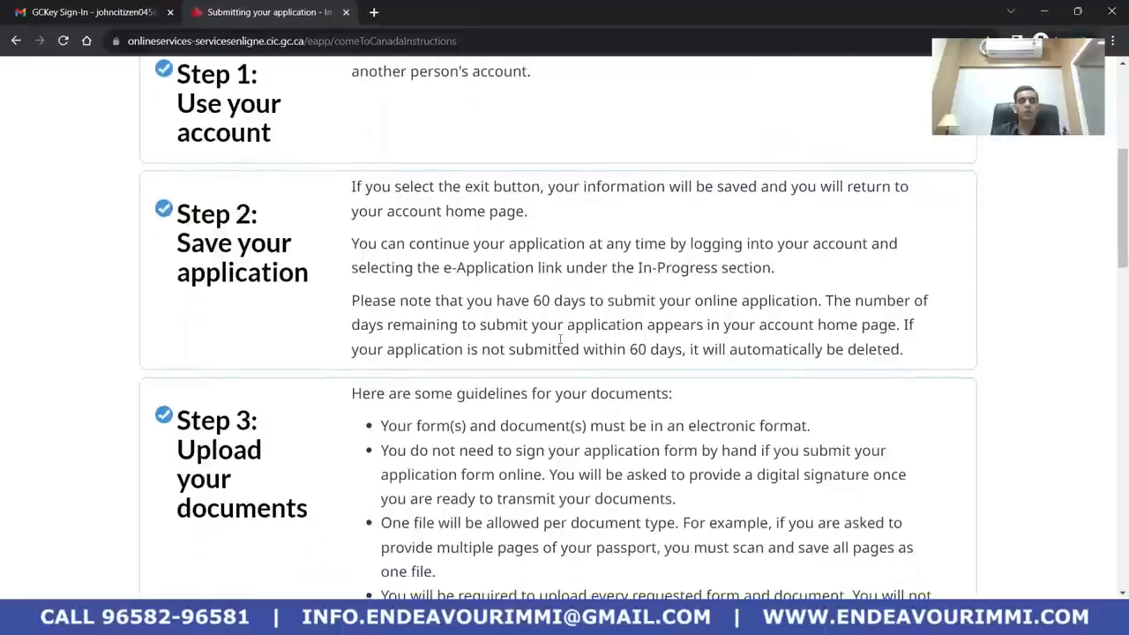
{"action": "scroll", "coordinate": [628, 372], "scroll_direction": "down", "scroll_amount": 4}
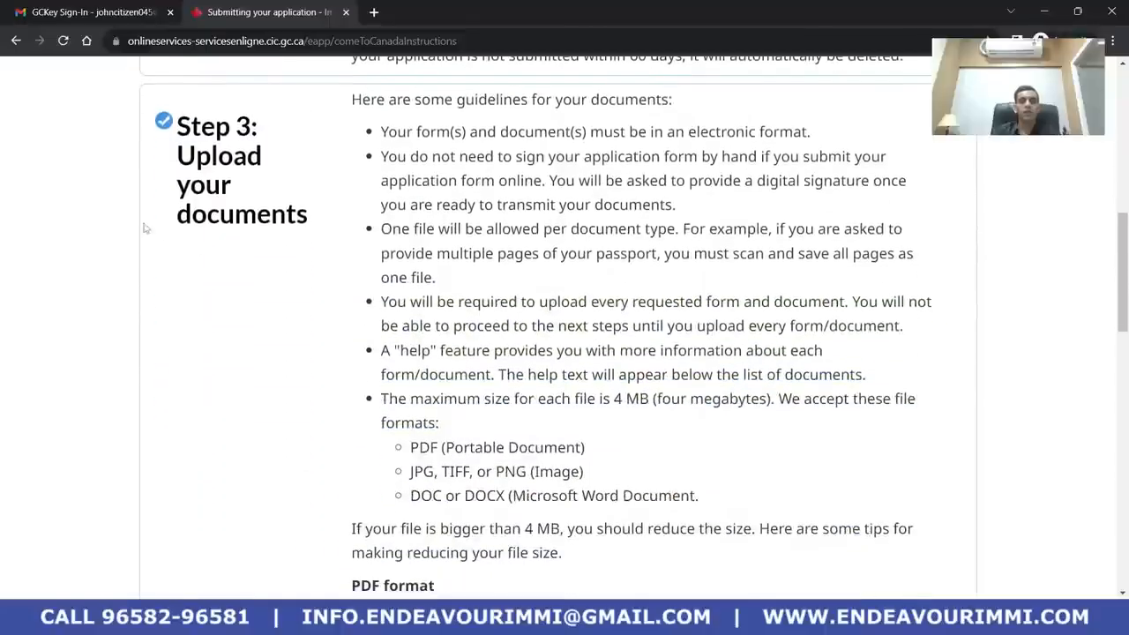
{"action": "scroll", "coordinate": [388, 264], "scroll_direction": "down", "scroll_amount": 15}
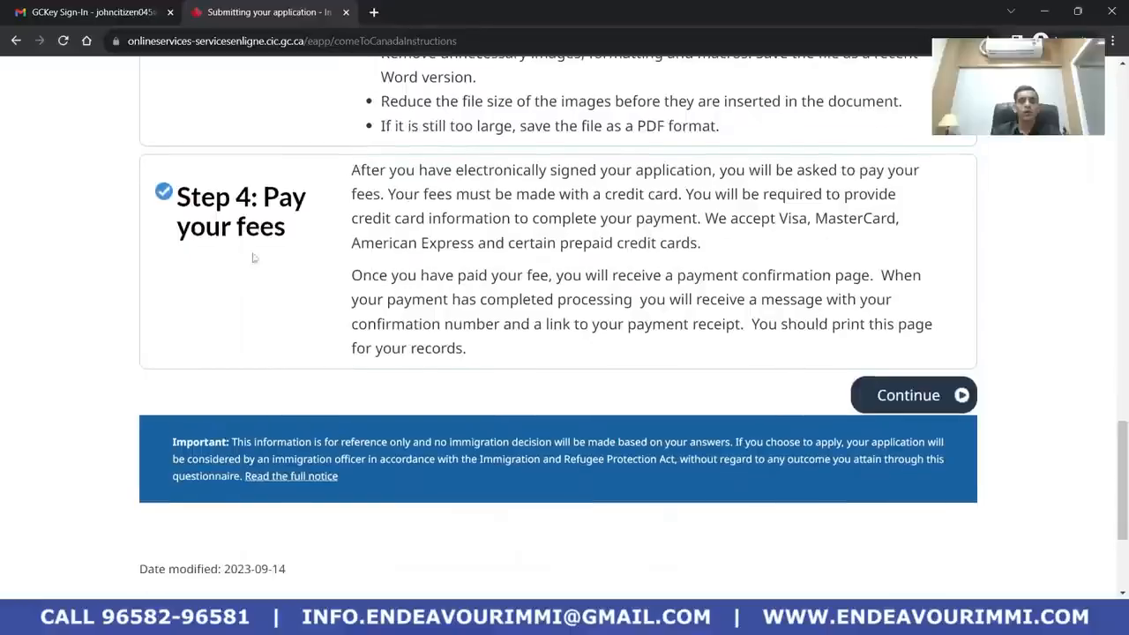
{"action": "left_click", "coordinate": [910, 397]}
Review the checklist's forms, five unprovided supporting documents, optional documents and $185 CAD fees
{"action": "scroll", "coordinate": [538, 345], "scroll_direction": "down", "scroll_amount": 3}
{"action": "scroll", "coordinate": [537, 345], "scroll_direction": "down", "scroll_amount": 5}
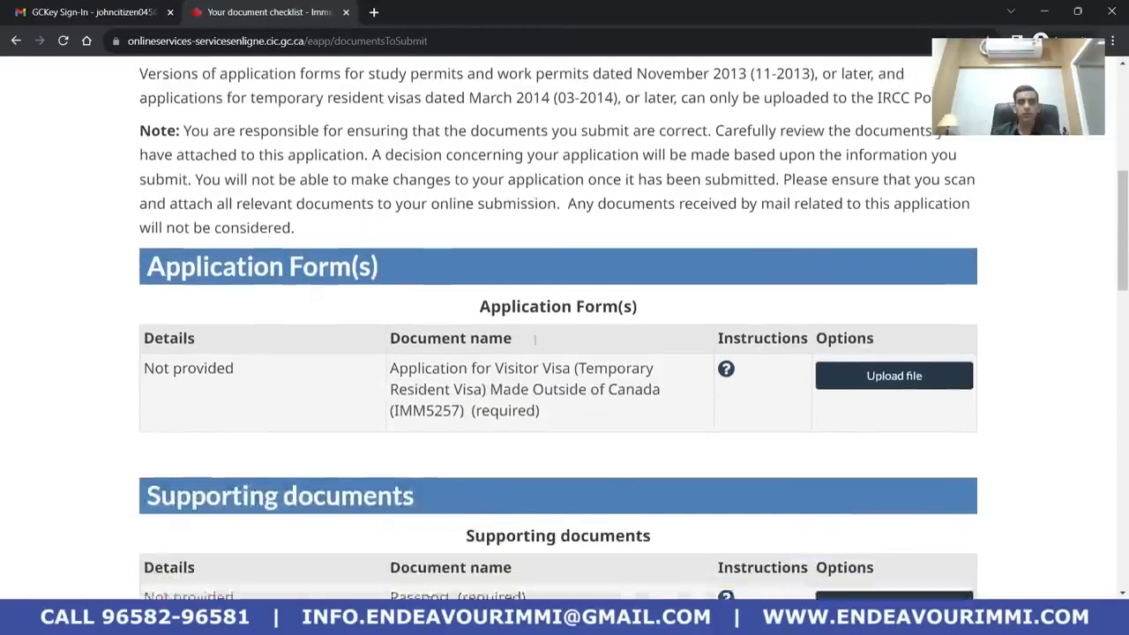
{"action": "scroll", "coordinate": [535, 341], "scroll_direction": "up", "scroll_amount": 2}
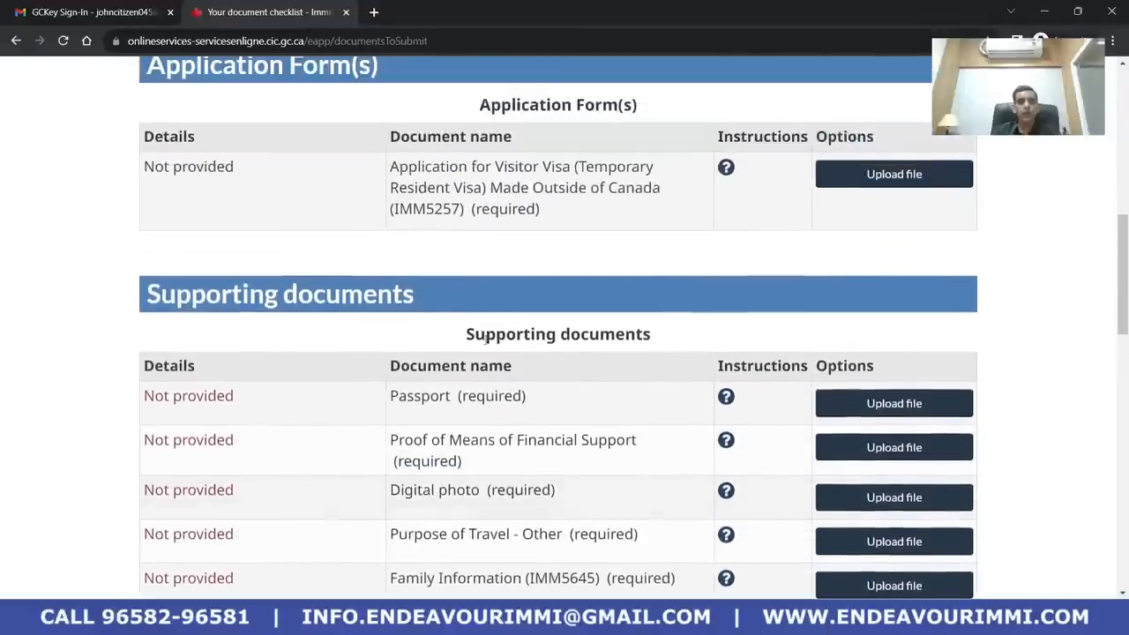
{"action": "scroll", "coordinate": [534, 341], "scroll_direction": "up", "scroll_amount": 1}
{"action": "scroll", "coordinate": [600, 349], "scroll_direction": "down", "scroll_amount": 1}
{"action": "scroll", "coordinate": [609, 350], "scroll_direction": "down", "scroll_amount": 9}
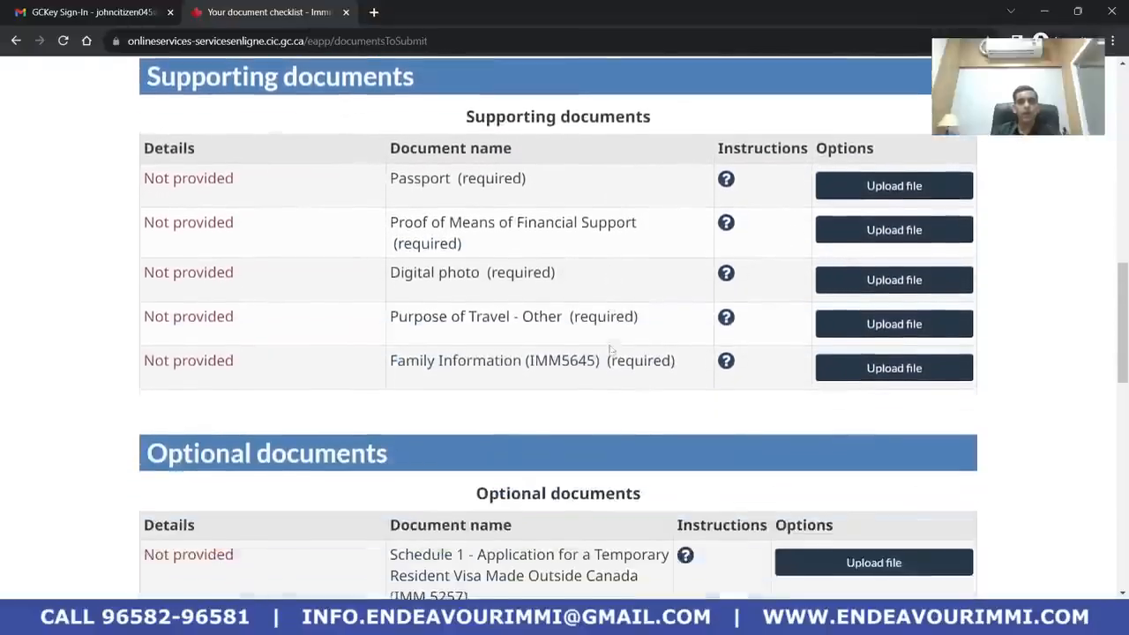
{"action": "scroll", "coordinate": [606, 351], "scroll_direction": "up", "scroll_amount": 9}
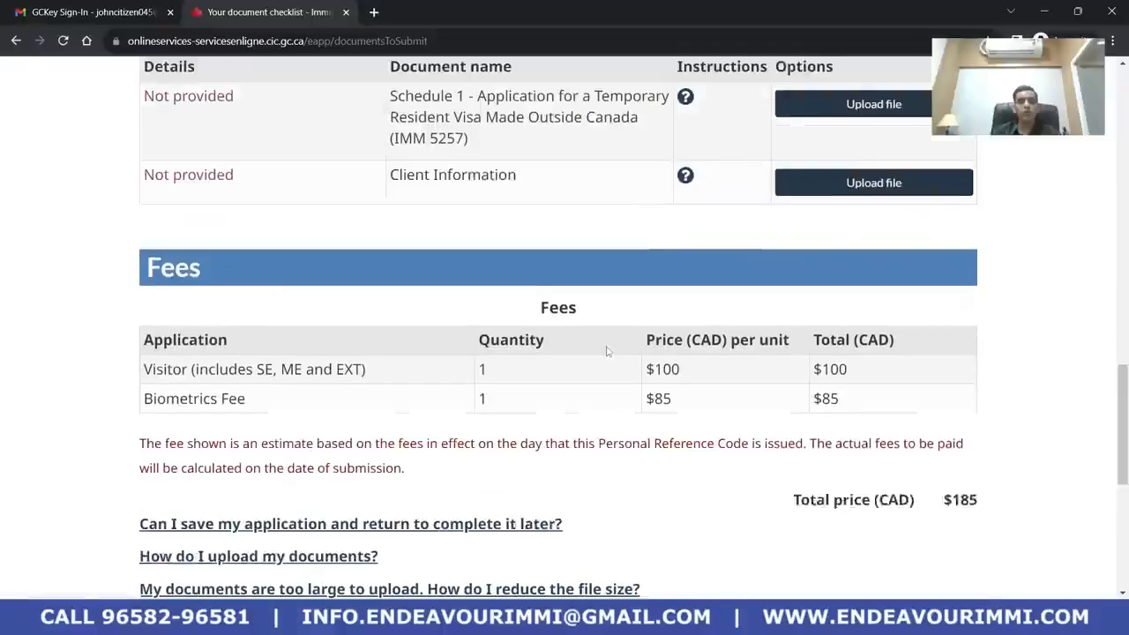
{"action": "scroll", "coordinate": [607, 351], "scroll_direction": "down", "scroll_amount": 1}
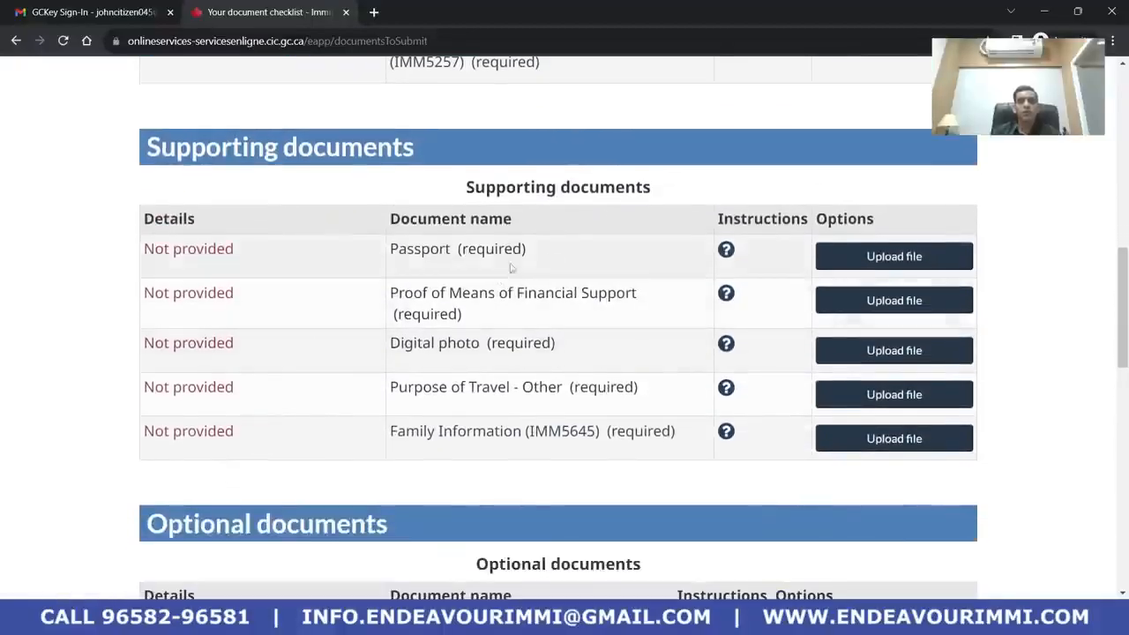
{"action": "scroll", "coordinate": [512, 262], "scroll_direction": "up", "scroll_amount": 1}
{"action": "scroll", "coordinate": [748, 307], "scroll_direction": "down", "scroll_amount": 1}
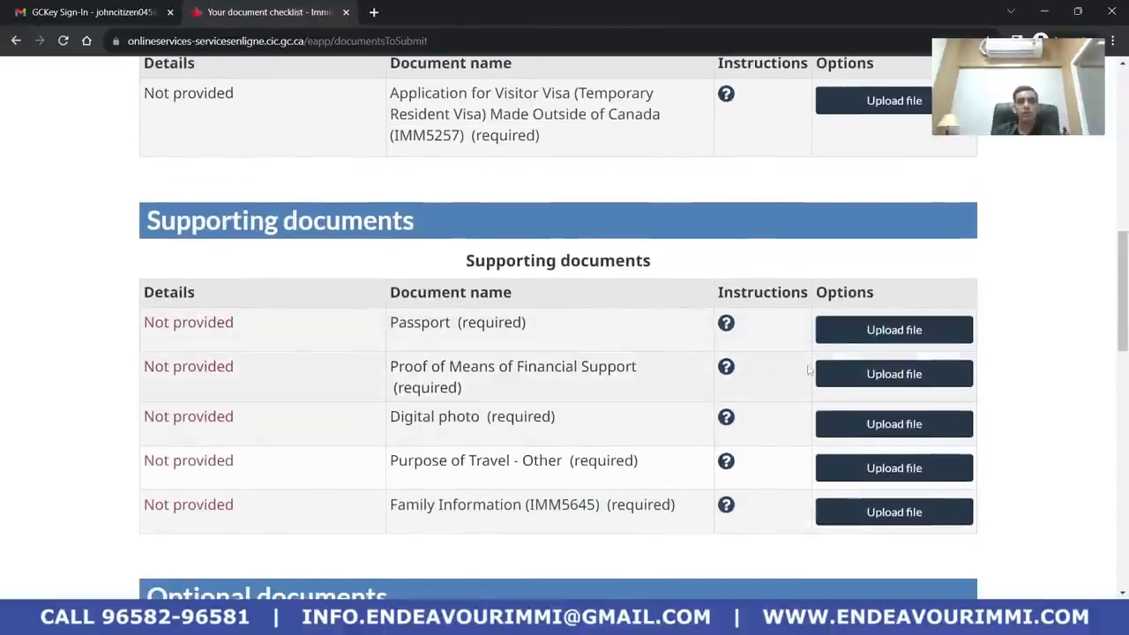
{"action": "scroll", "coordinate": [547, 414], "scroll_direction": "up", "scroll_amount": 2}
{"action": "scroll", "coordinate": [505, 429], "scroll_direction": "down", "scroll_amount": 2}
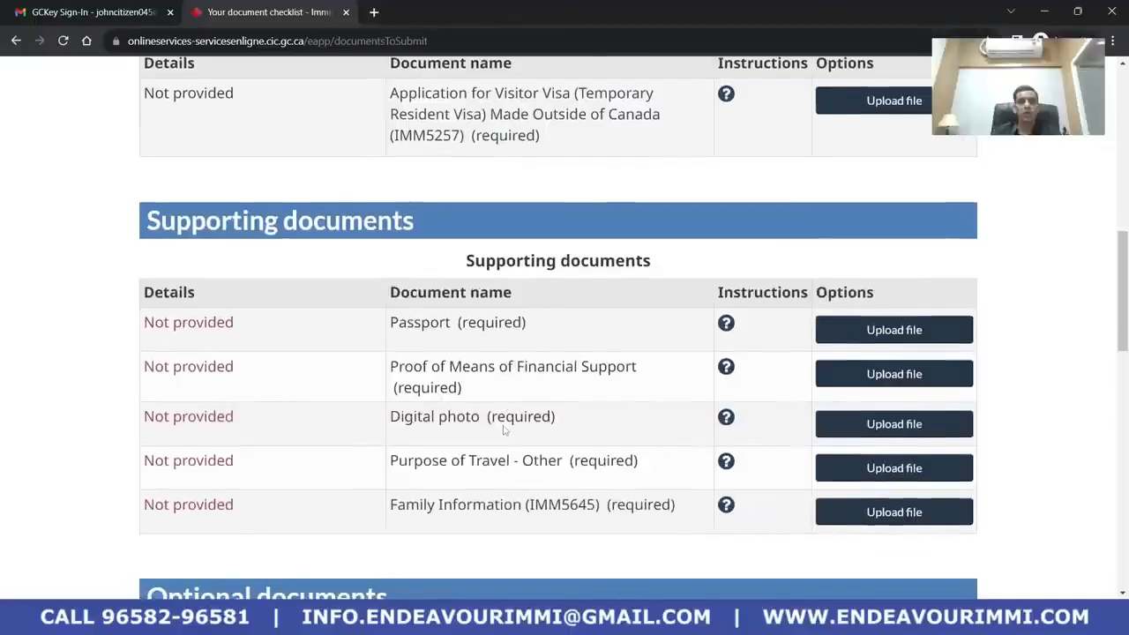
{"action": "scroll", "coordinate": [530, 409], "scroll_direction": "up", "scroll_amount": 3}
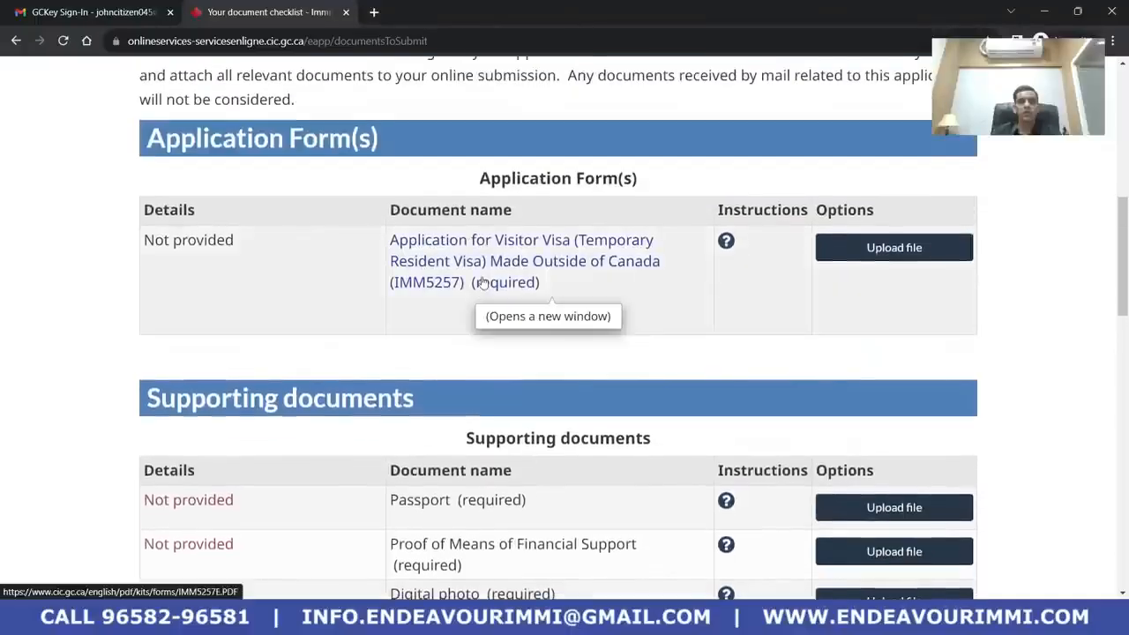
Save the IMM 5257 visitor visa form as imm5257e.pdf in Downloads
{"action": "left_click", "coordinate": [481, 280]}
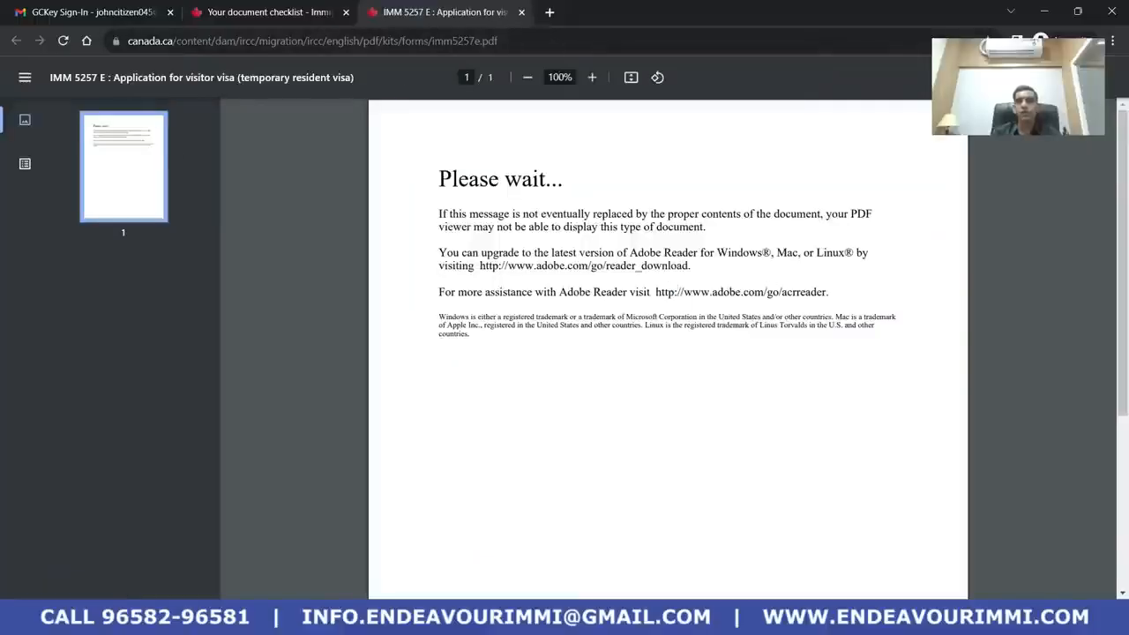
{"action": "key", "text": "ctrl+s"}
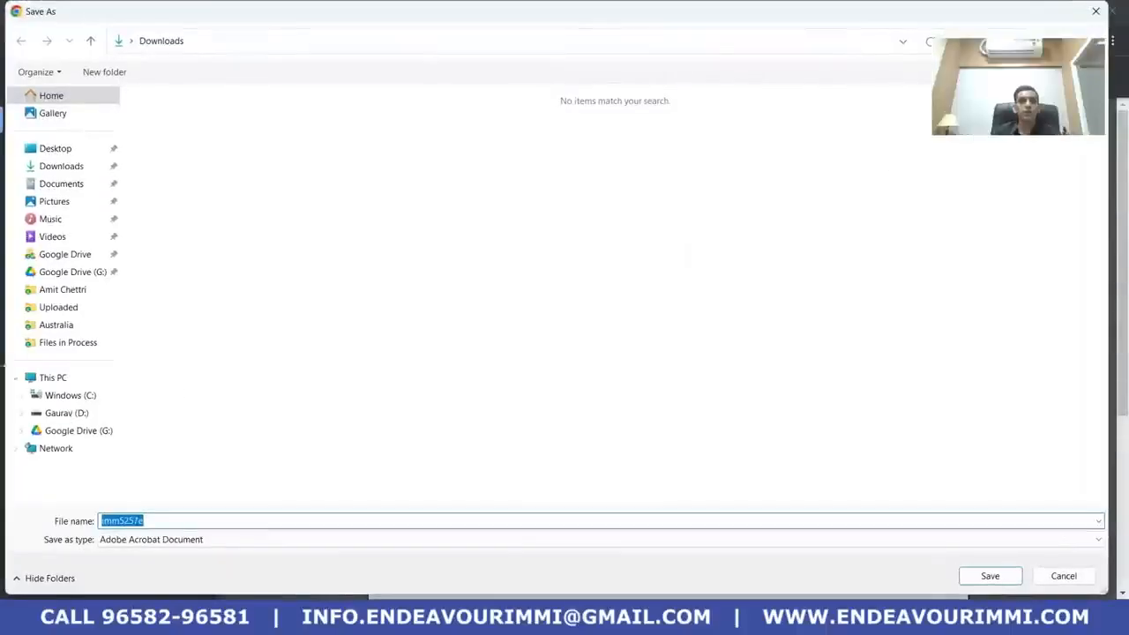
{"action": "left_click", "coordinate": [71, 168]}
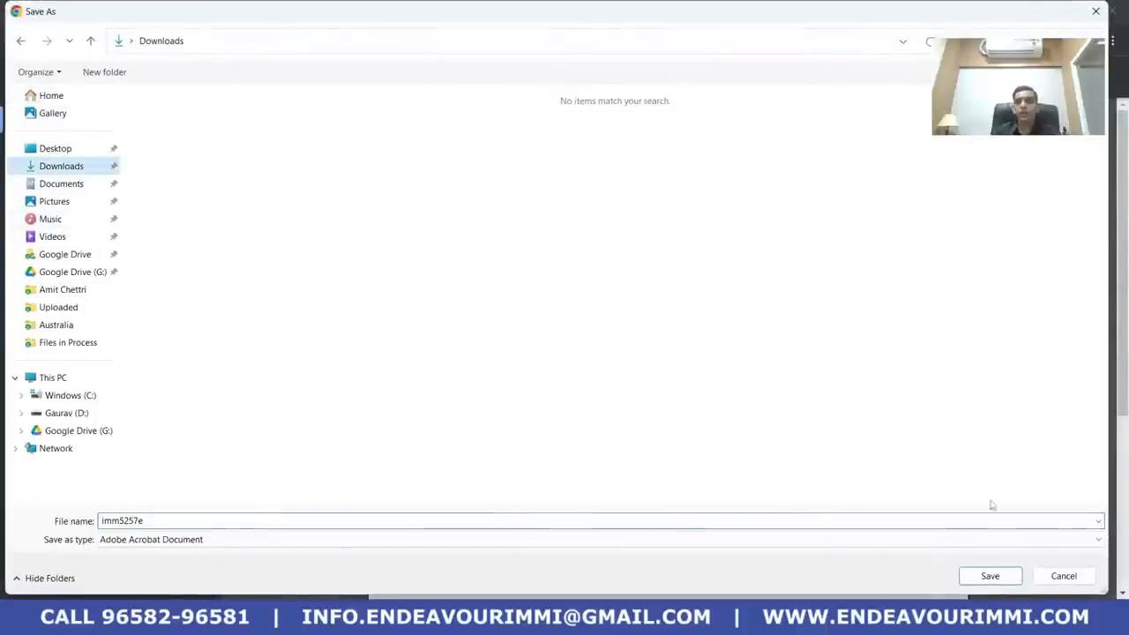
{"action": "left_click", "coordinate": [989, 577]}
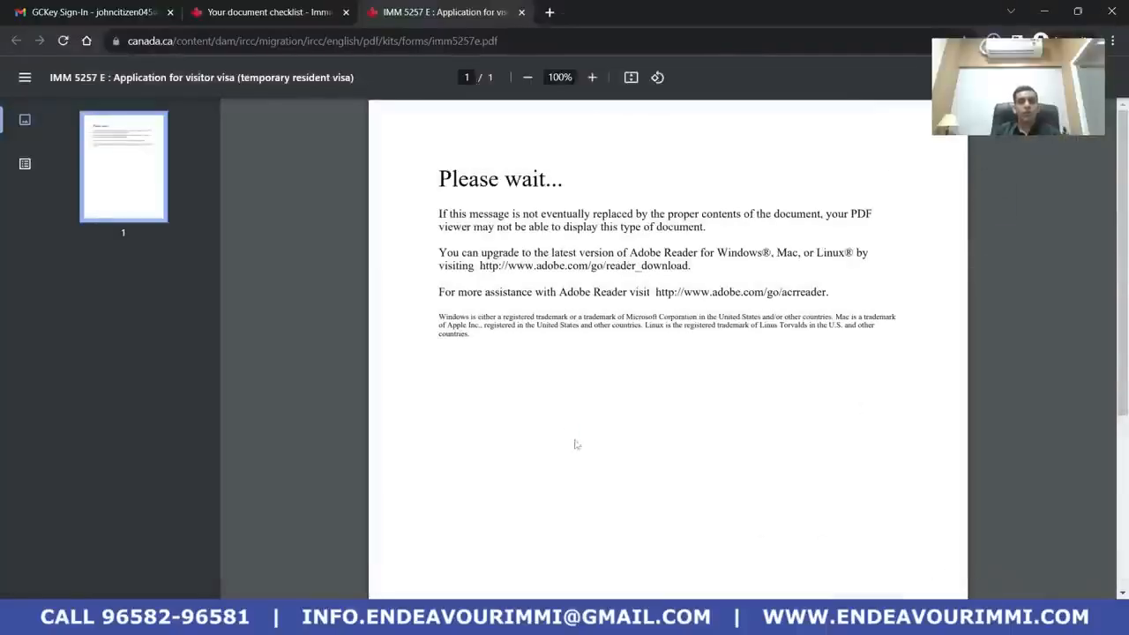
Save the Schedule 1 form as imm5257b_1.pdf in Downloads
{"action": "left_click", "coordinate": [288, 11]}
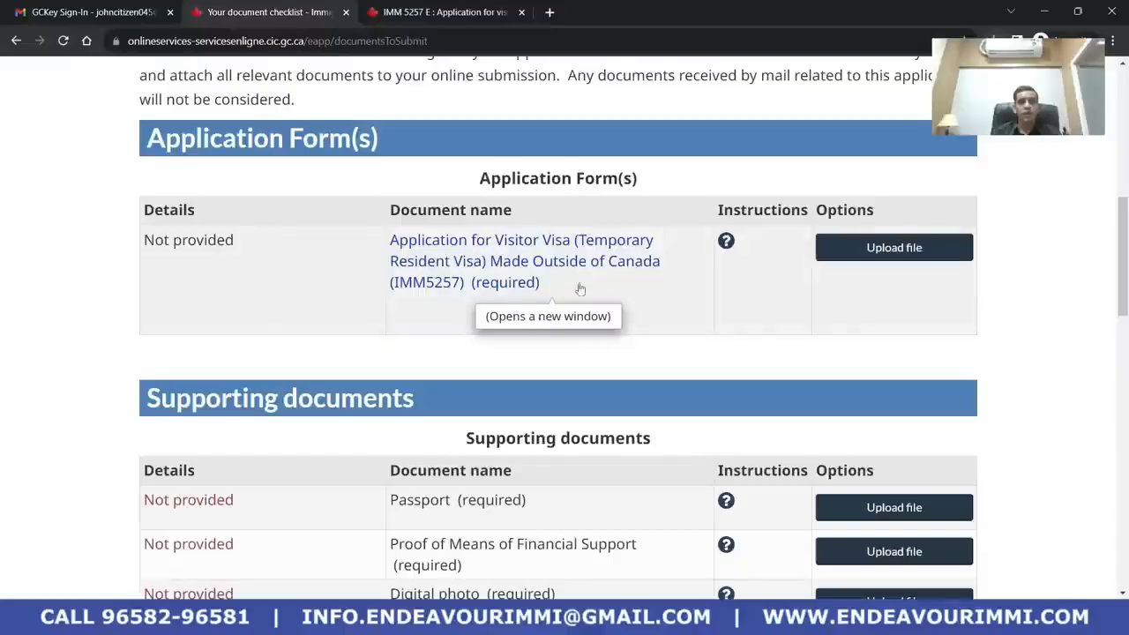
{"action": "scroll", "coordinate": [496, 313], "scroll_direction": "down", "scroll_amount": 1}
{"action": "scroll", "coordinate": [496, 313], "scroll_direction": "down", "scroll_amount": 5}
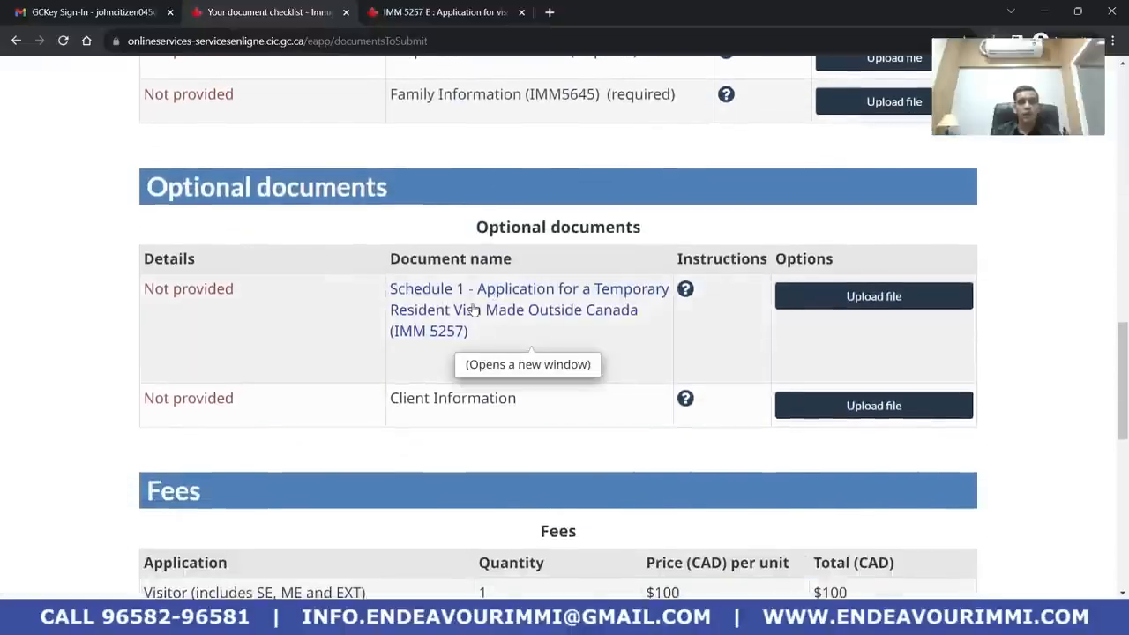
{"action": "left_click", "coordinate": [474, 309]}
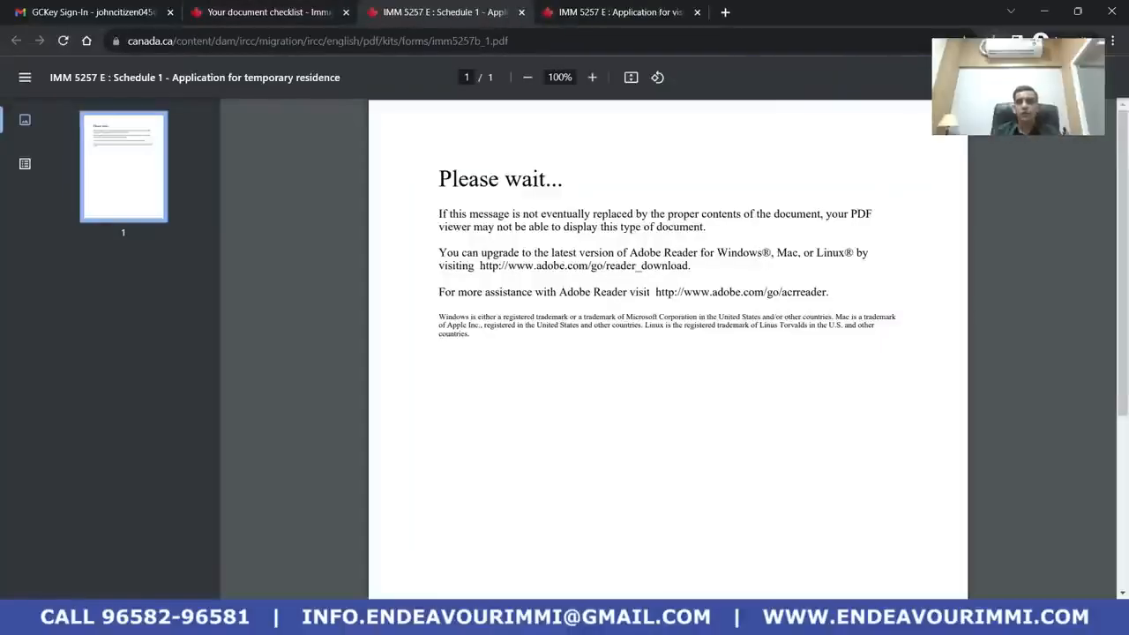
{"action": "key", "text": "ctrl+s"}
{"action": "left_click", "coordinate": [93, 168]}
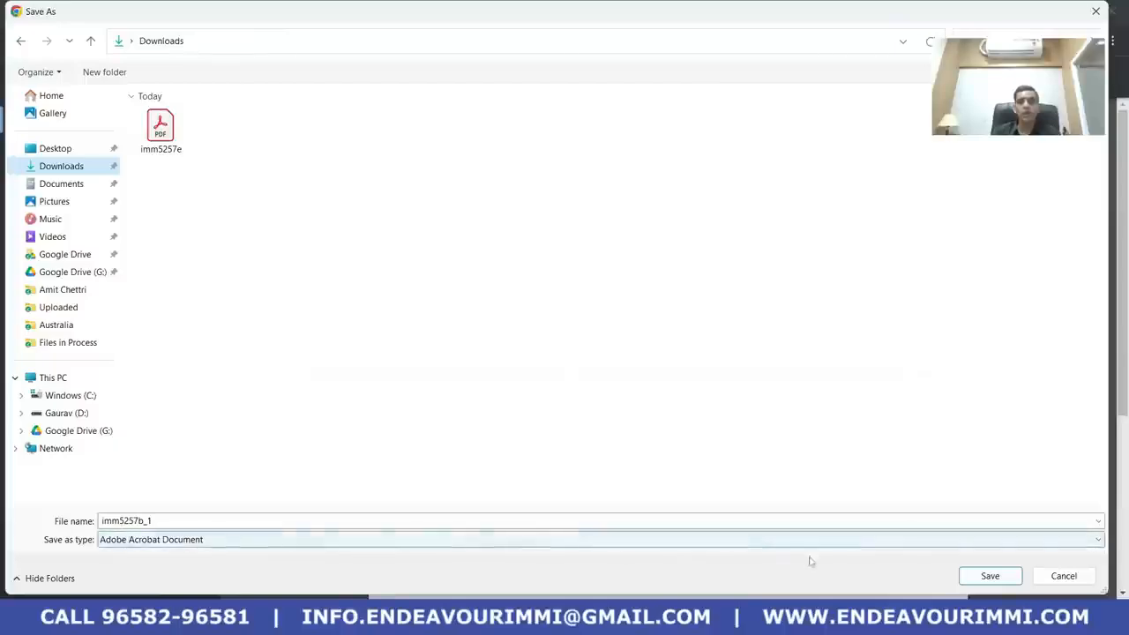
{"action": "left_click", "coordinate": [989, 575]}
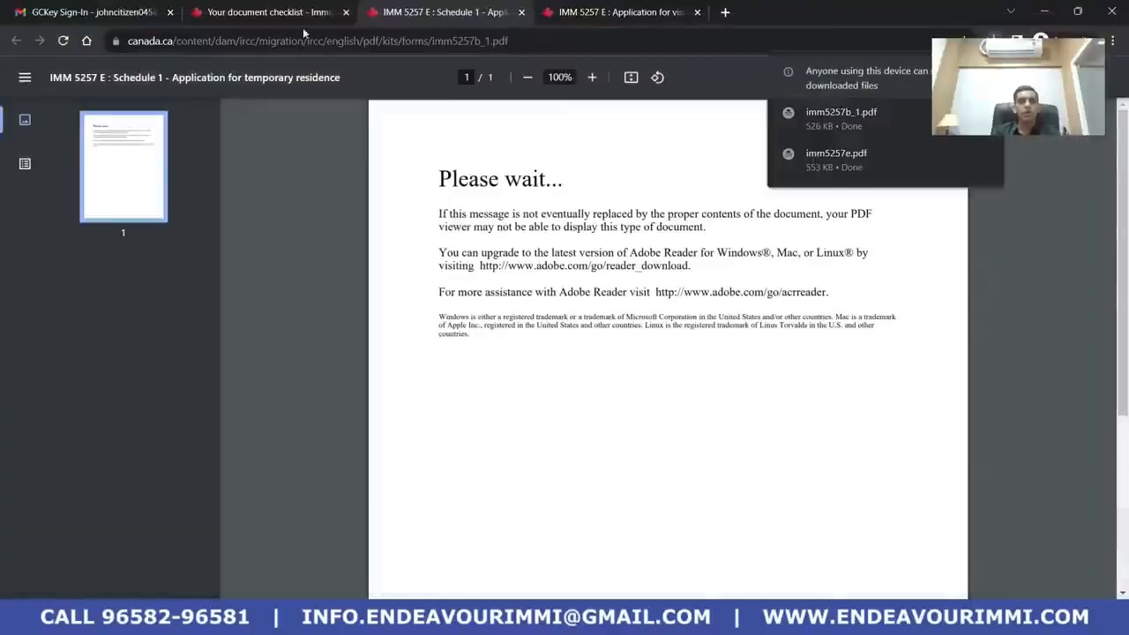
Save the IMM 5645 Family Information form as imm5645e.pdf in Downloads
{"action": "left_click", "coordinate": [264, 11]}
{"action": "scroll", "coordinate": [549, 361], "scroll_direction": "down", "scroll_amount": 3}
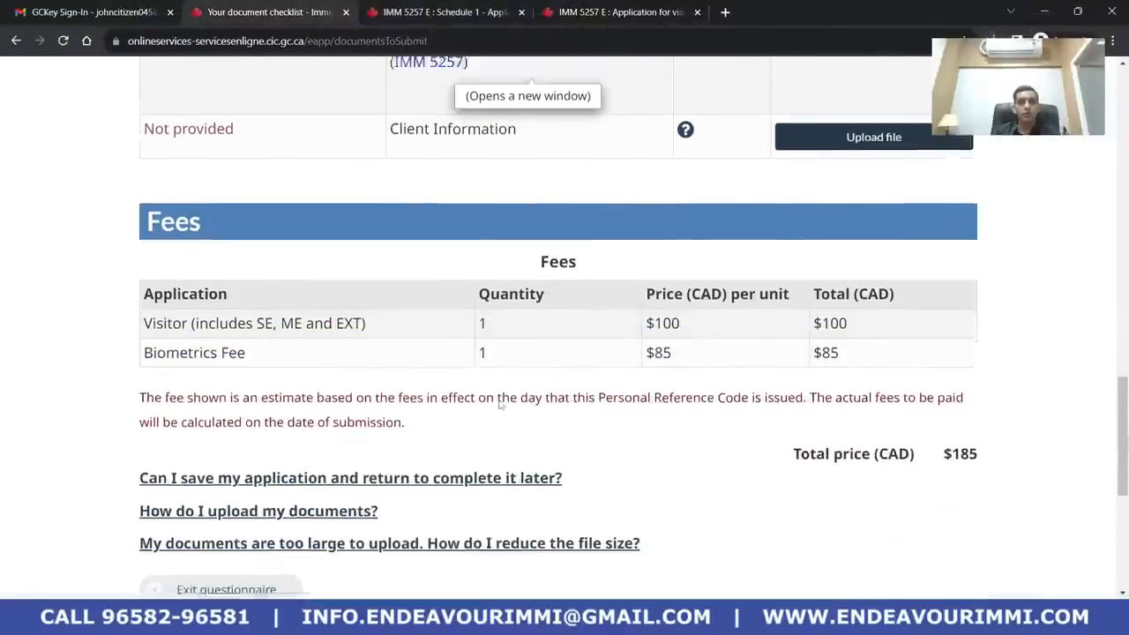
{"action": "scroll", "coordinate": [550, 361], "scroll_direction": "up", "scroll_amount": 9}
{"action": "scroll", "coordinate": [558, 424], "scroll_direction": "up", "scroll_amount": 3}
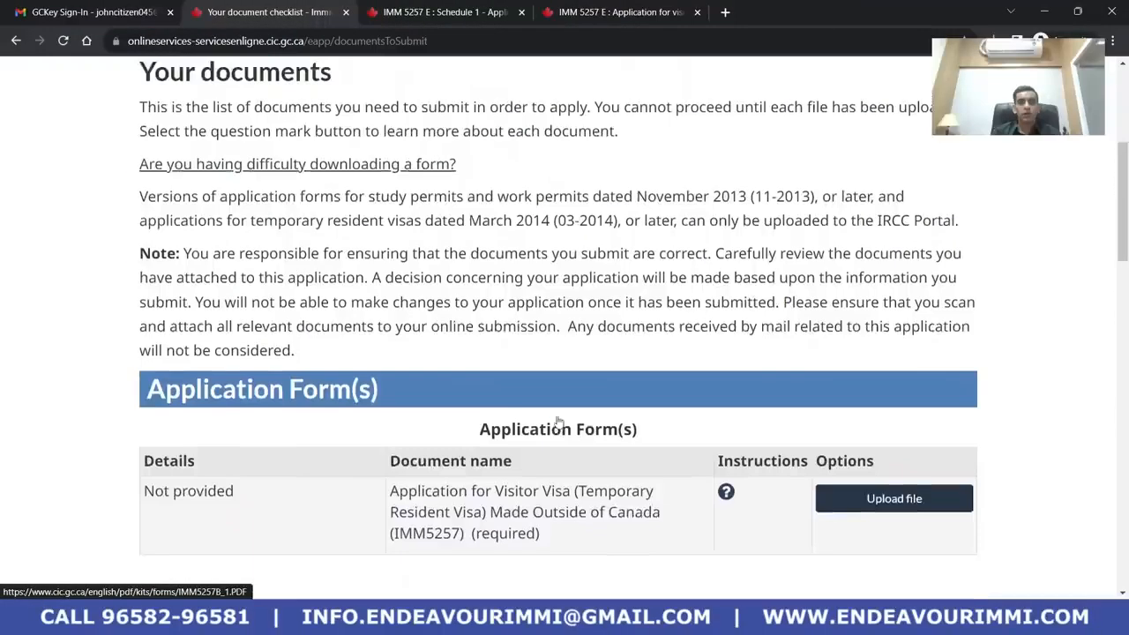
{"action": "scroll", "coordinate": [557, 424], "scroll_direction": "down", "scroll_amount": 5}
{"action": "scroll", "coordinate": [557, 423], "scroll_direction": "up", "scroll_amount": 2}
{"action": "scroll", "coordinate": [557, 423], "scroll_direction": "up", "scroll_amount": 1}
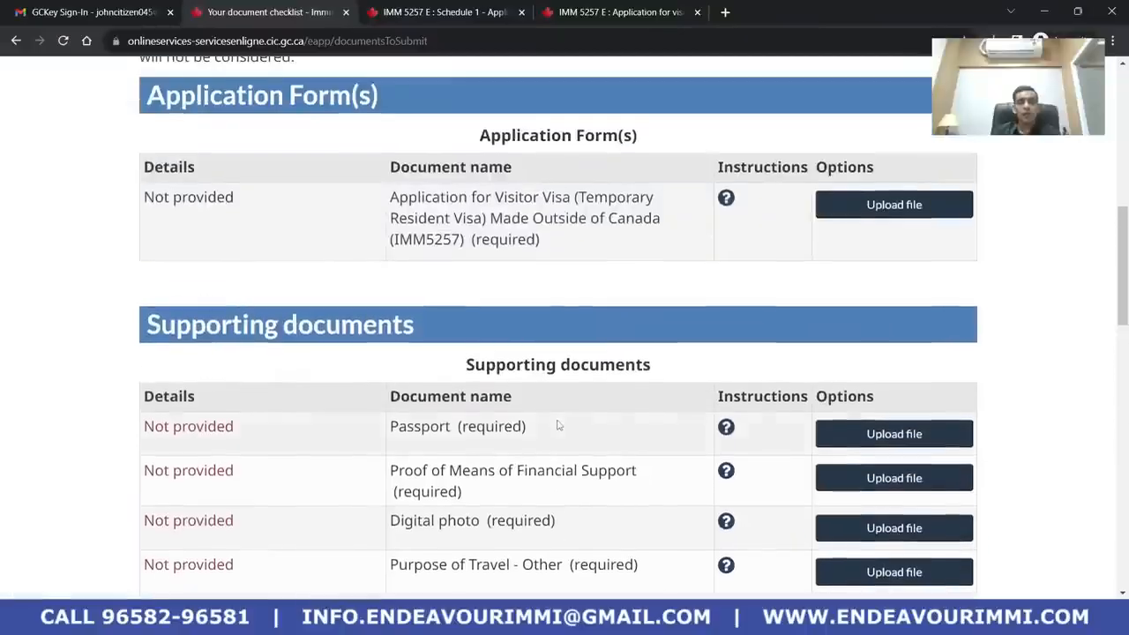
{"action": "scroll", "coordinate": [558, 423], "scroll_direction": "down", "scroll_amount": 5}
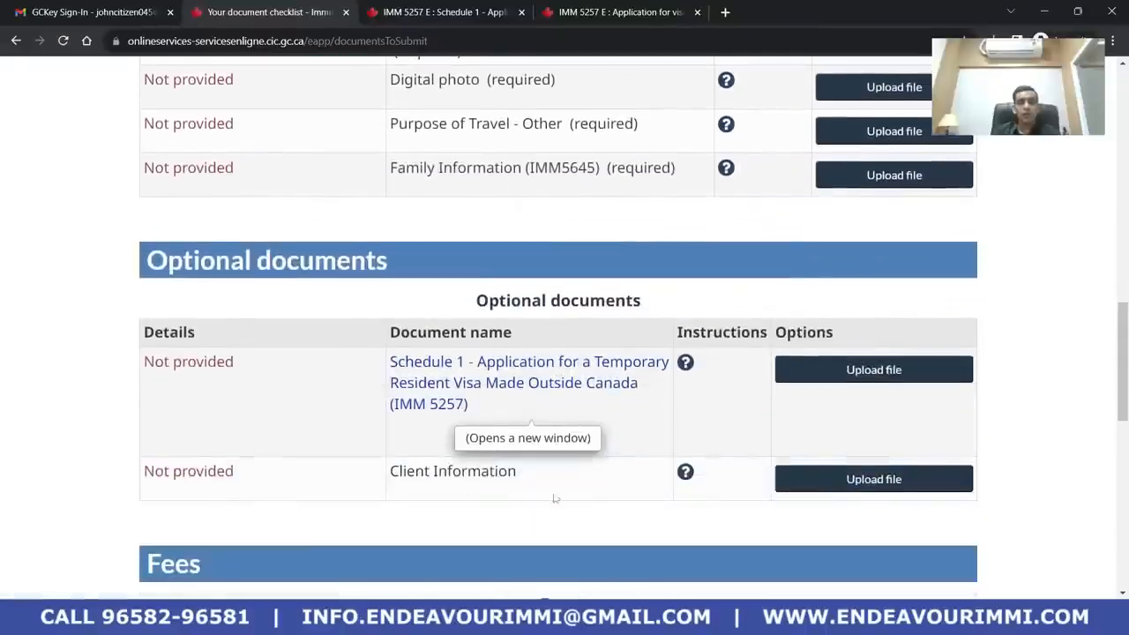
{"action": "scroll", "coordinate": [558, 426], "scroll_direction": "down", "scroll_amount": 3}
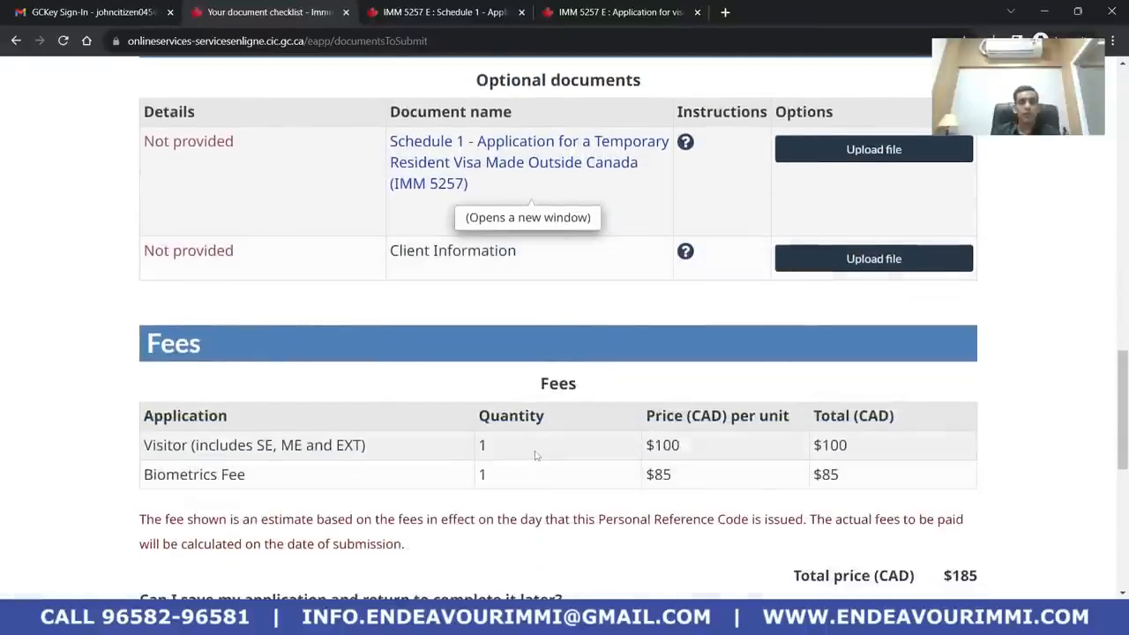
{"action": "scroll", "coordinate": [535, 455], "scroll_direction": "down", "scroll_amount": 3}
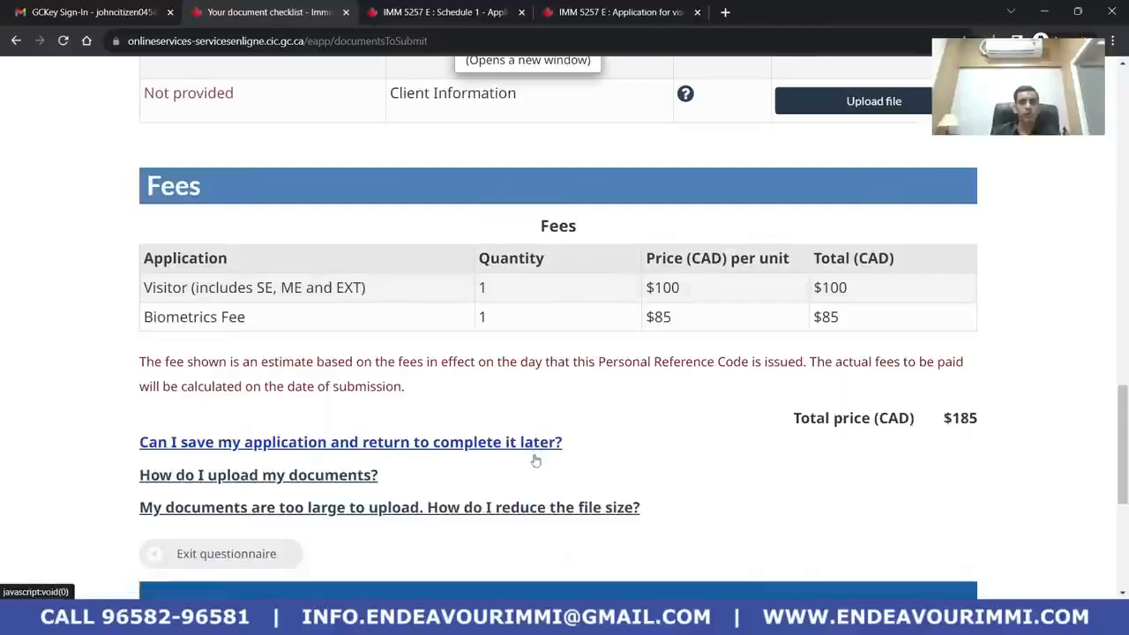
{"action": "scroll", "coordinate": [540, 461], "scroll_direction": "up", "scroll_amount": 4}
{"action": "scroll", "coordinate": [540, 461], "scroll_direction": "up", "scroll_amount": 5}
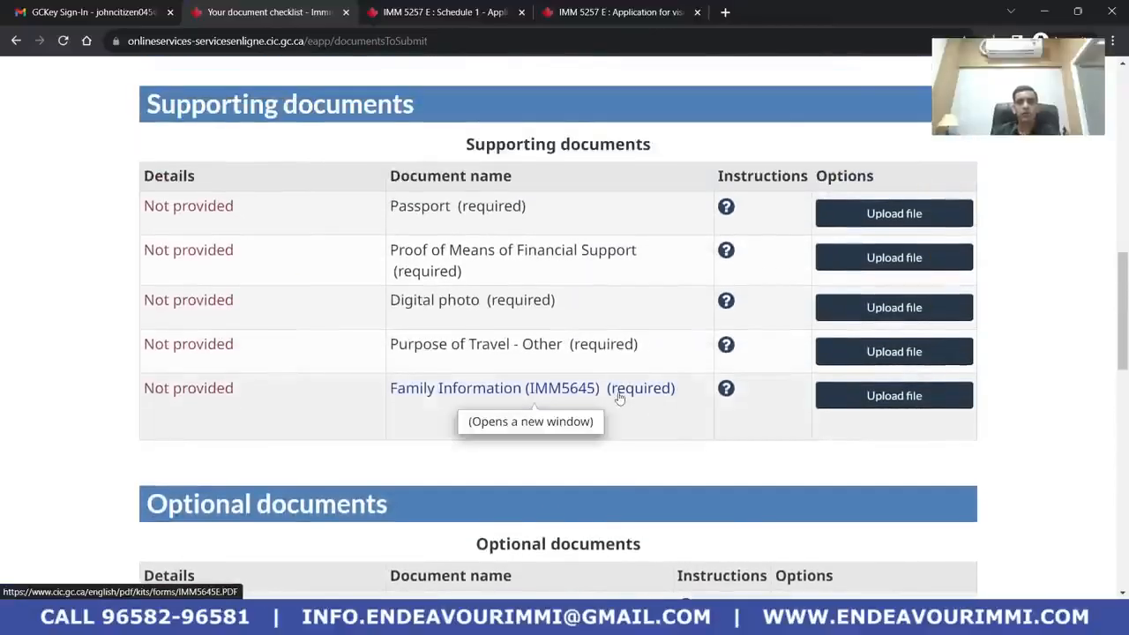
{"action": "left_click", "coordinate": [619, 391]}
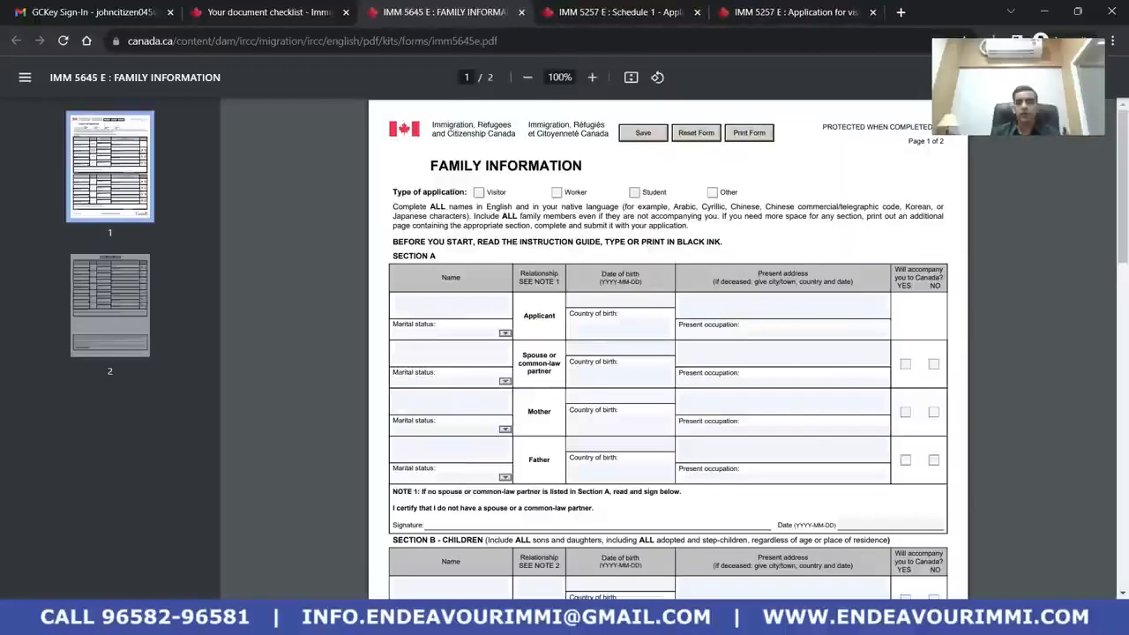
{"action": "key", "text": "ctrl+s"}
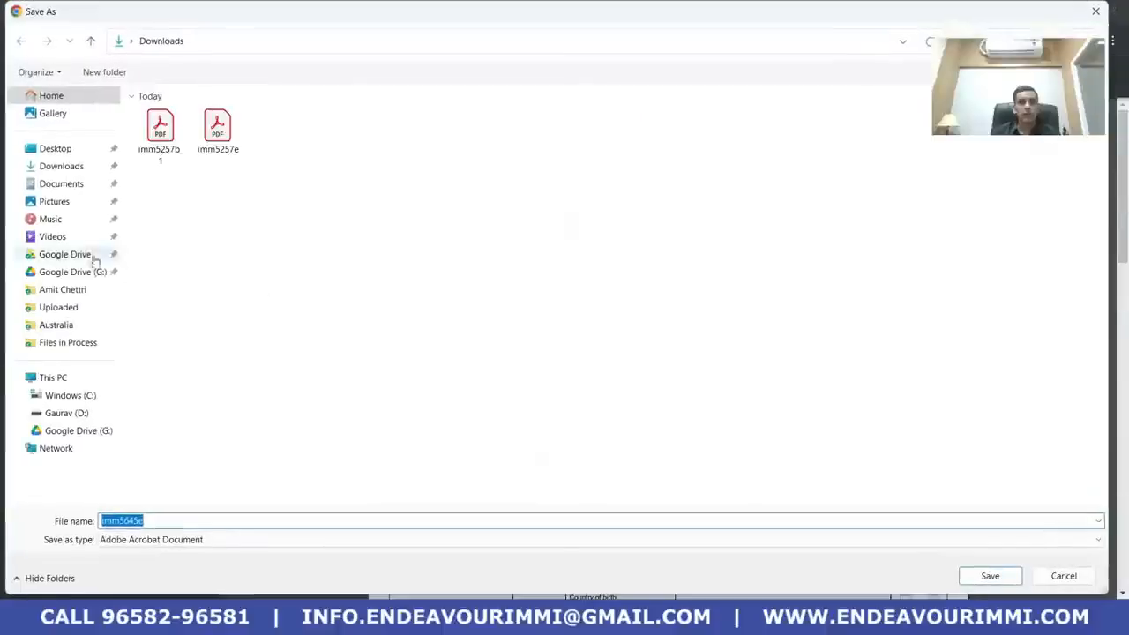
{"action": "left_click", "coordinate": [63, 166]}
{"action": "left_click", "coordinate": [987, 576]}
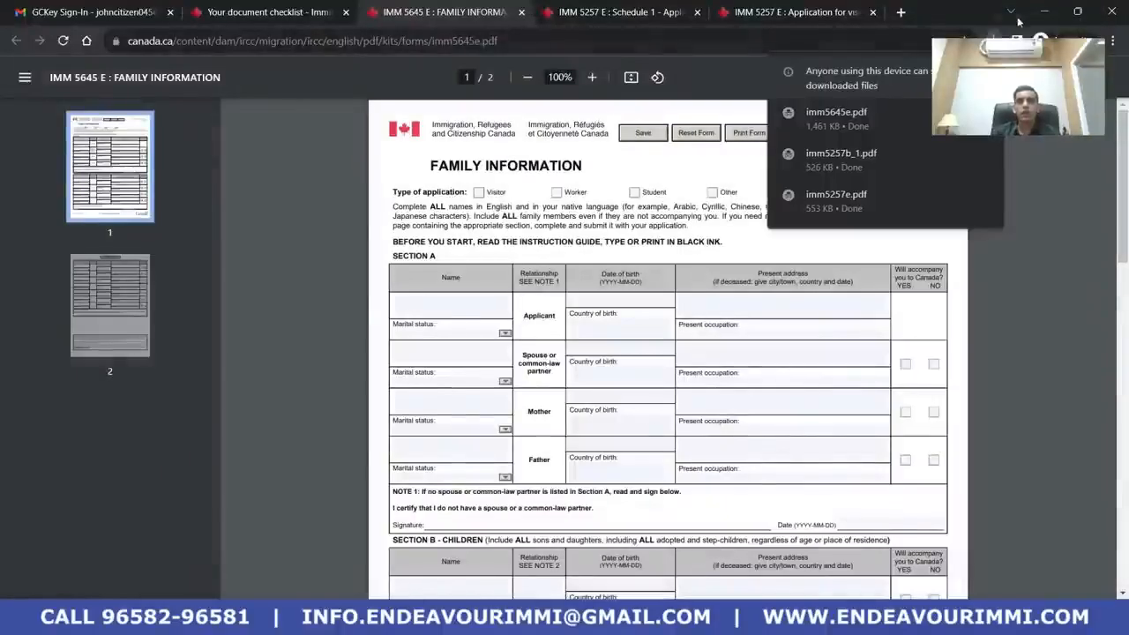
Minimize Chrome and open imm5257e.pdf from Downloads in Adobe Acrobat Reader
{"action": "left_click", "coordinate": [1044, 12]}
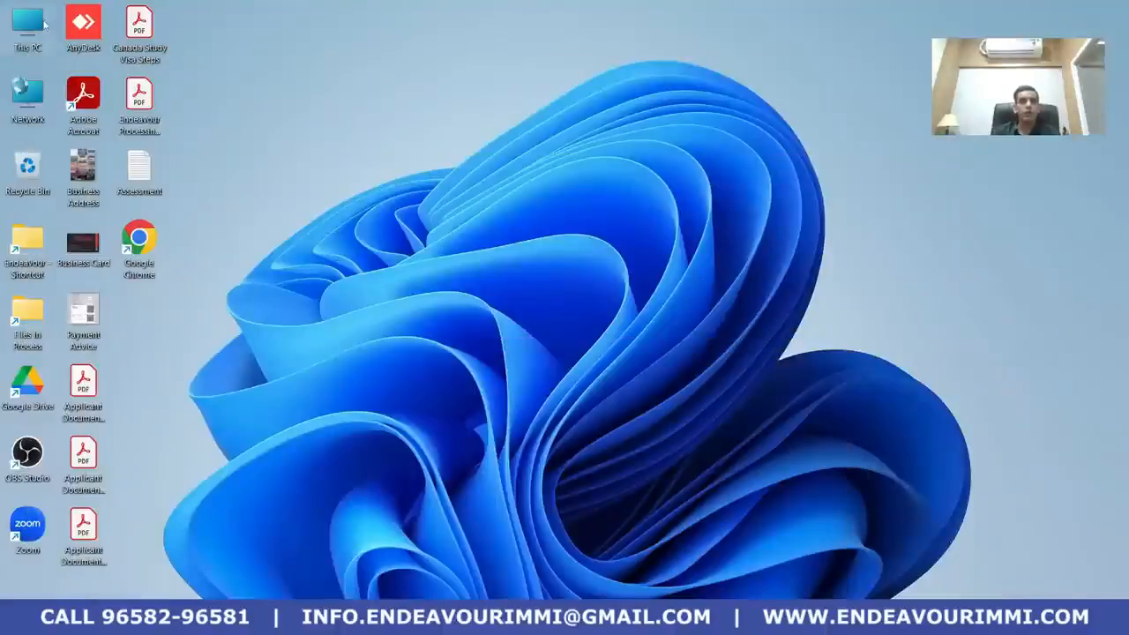
{"action": "double_click", "coordinate": [39, 25]}
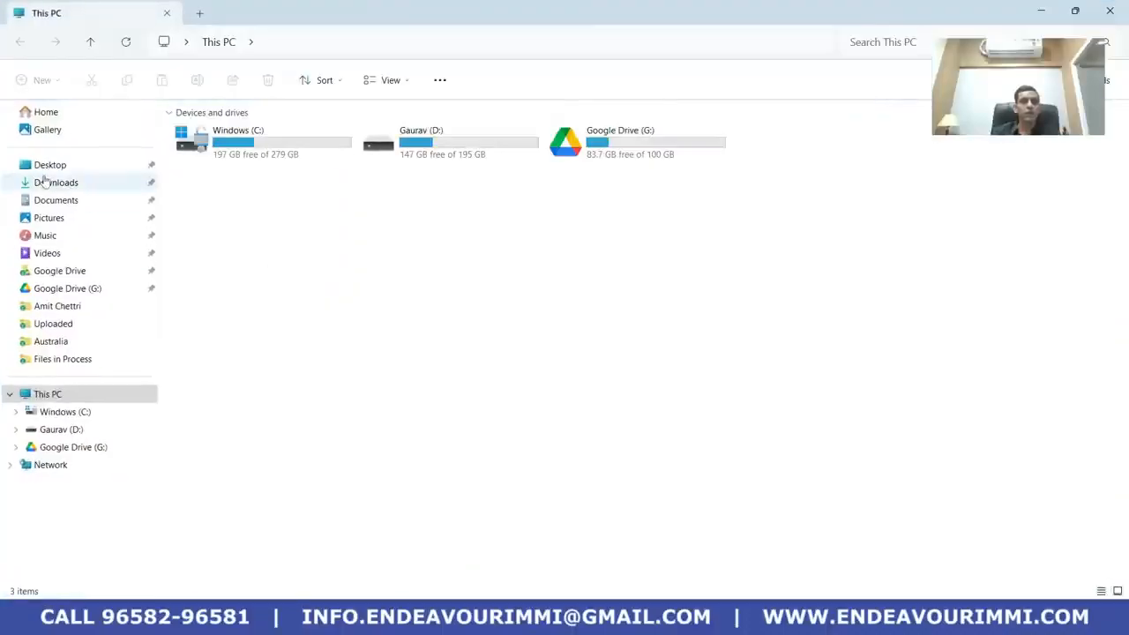
{"action": "left_click", "coordinate": [40, 181]}
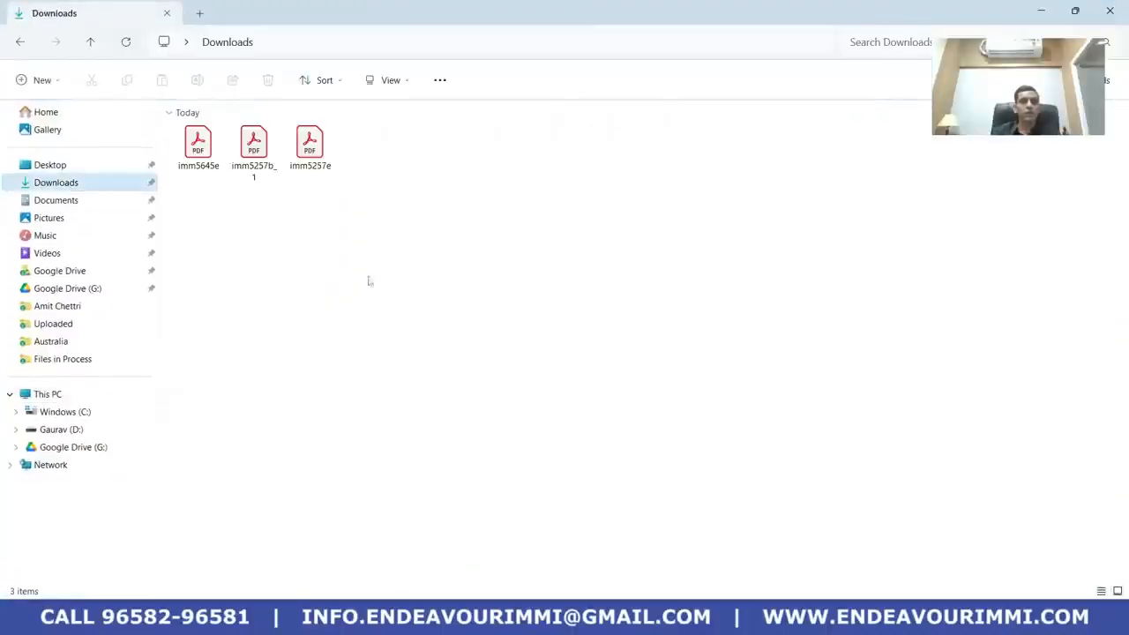
{"action": "left_click", "coordinate": [308, 163]}
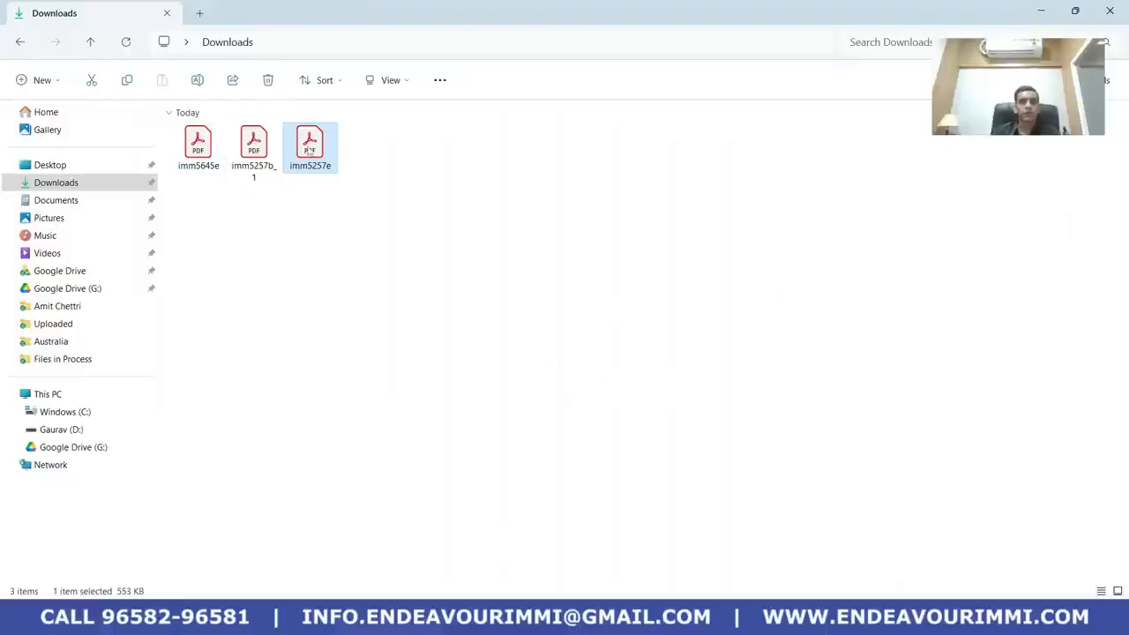
{"action": "mouse_move", "coordinate": [309, 153]}
{"action": "key", "text": "Return"}
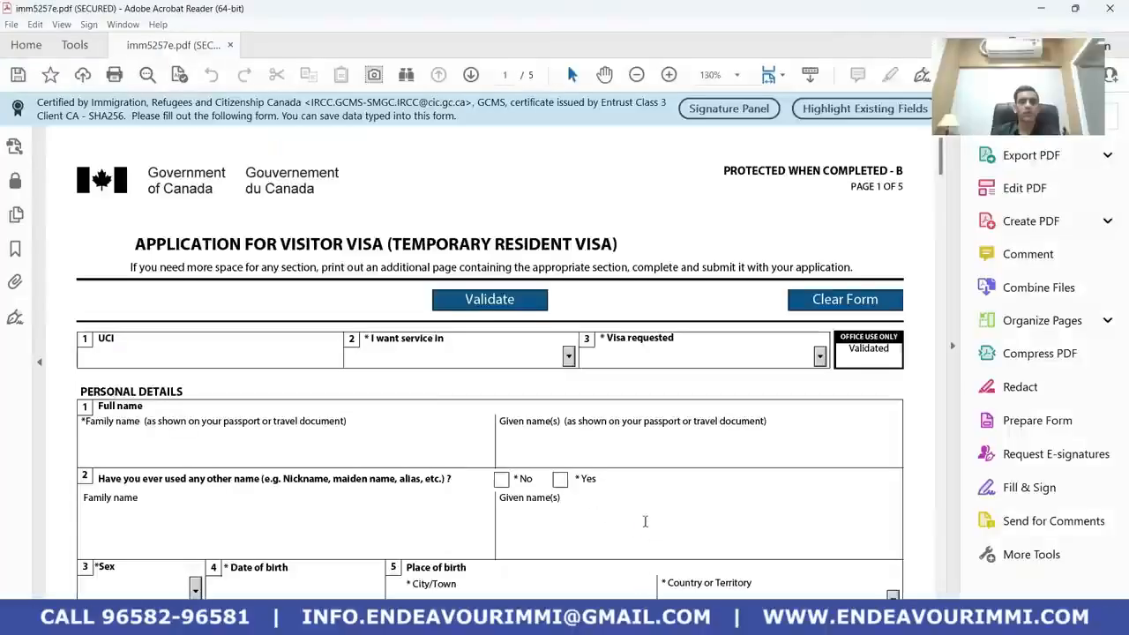
Zoom the form to 100% and set service language English and visa requested Visitor Visa
{"action": "left_click", "coordinate": [636, 74]}
{"action": "left_click", "coordinate": [274, 305]}
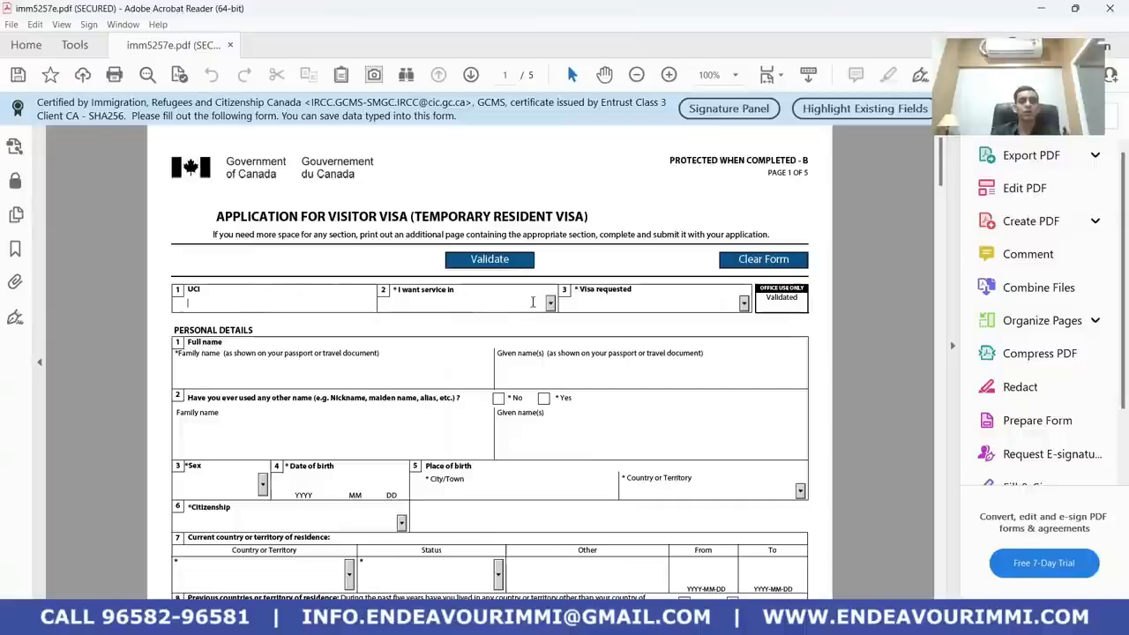
{"action": "left_click", "coordinate": [552, 302]}
{"action": "left_click", "coordinate": [520, 328]}
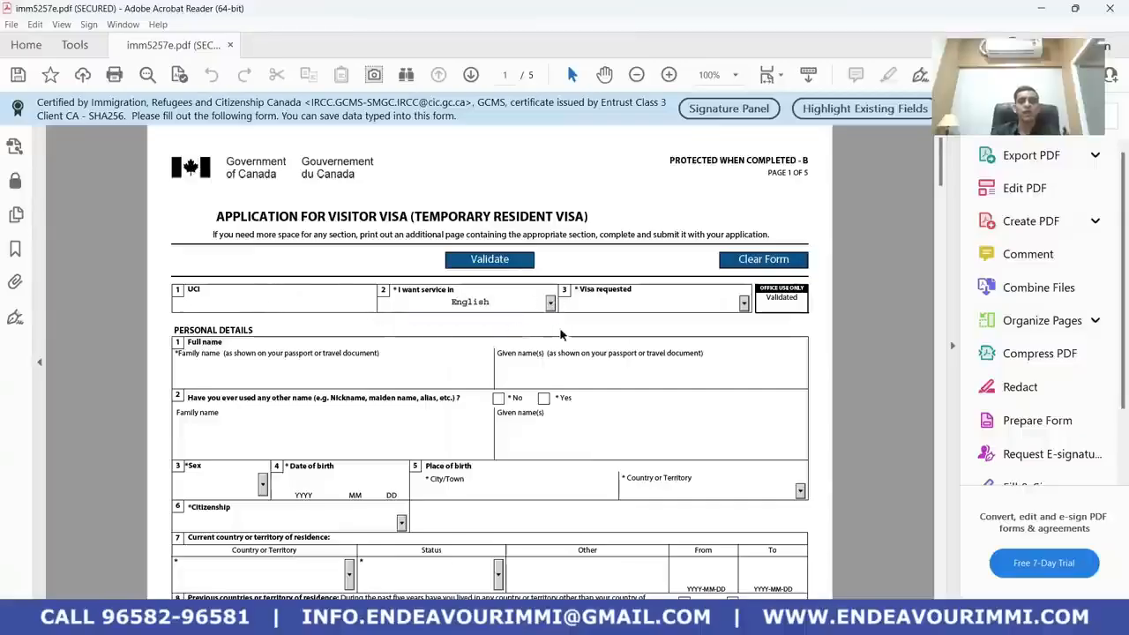
{"action": "scroll", "coordinate": [617, 338], "scroll_direction": "down", "scroll_amount": 1}
{"action": "left_click", "coordinate": [745, 276]}
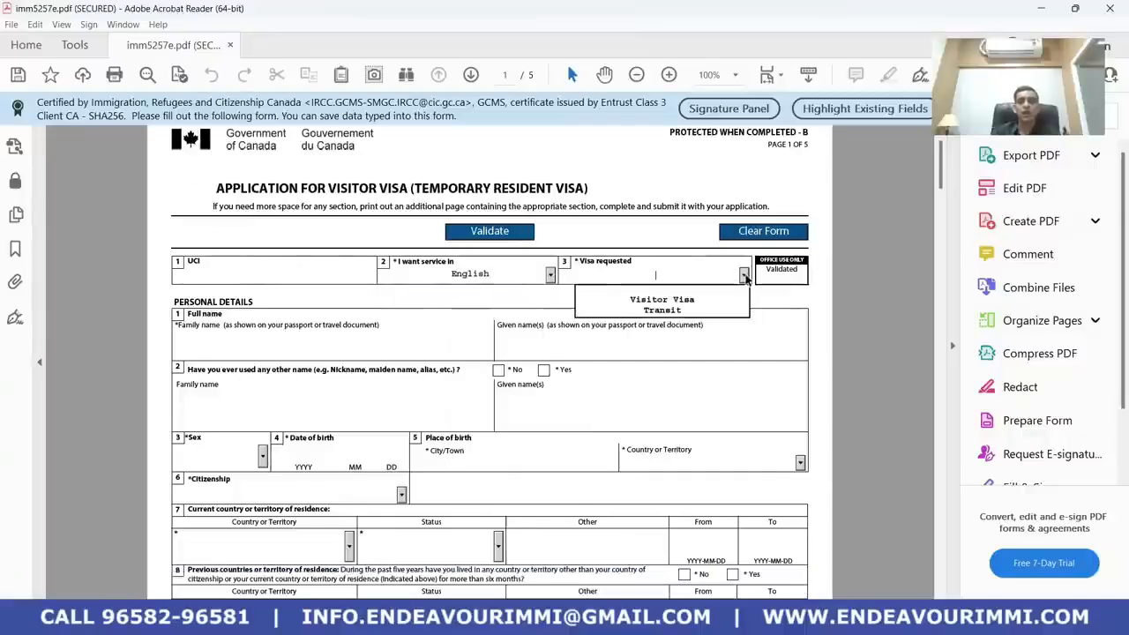
{"action": "left_click", "coordinate": [706, 299]}
{"action": "scroll", "coordinate": [573, 295], "scroll_direction": "down", "scroll_amount": 2}
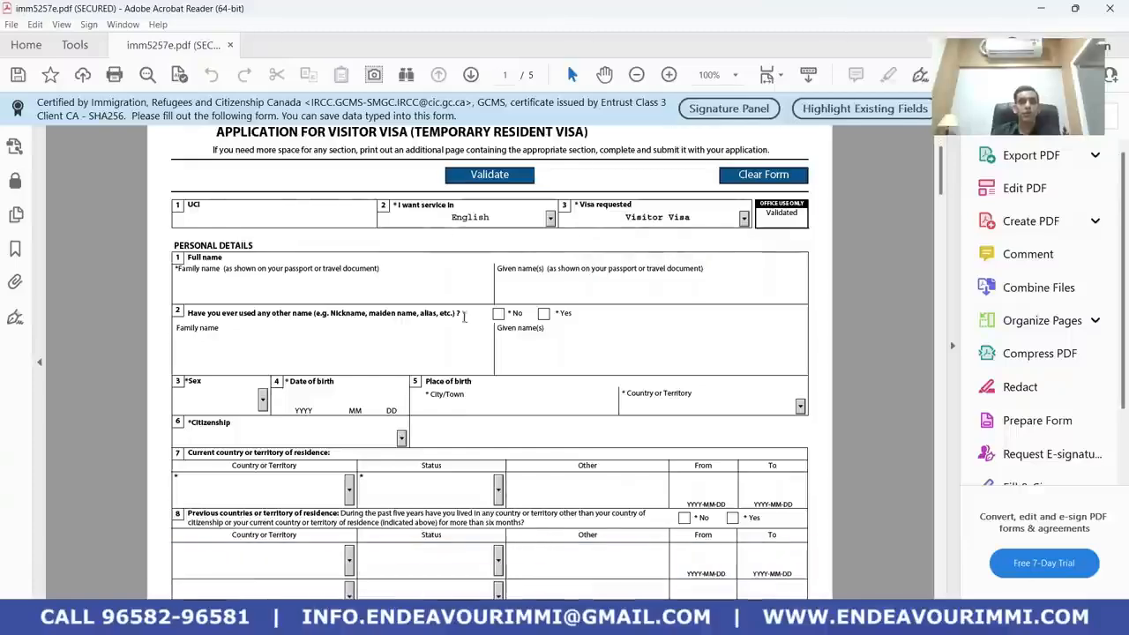
Enter the applicant's family and given names and answer No to other names used
{"action": "left_click", "coordinate": [288, 288]}
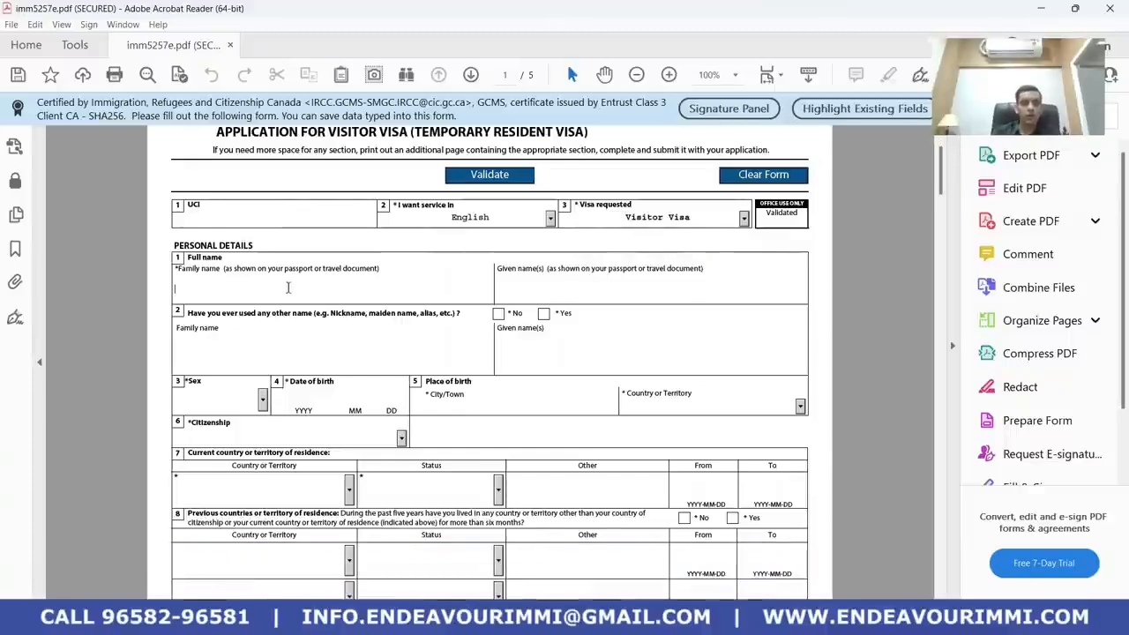
{"action": "type", "text": "citizen"}
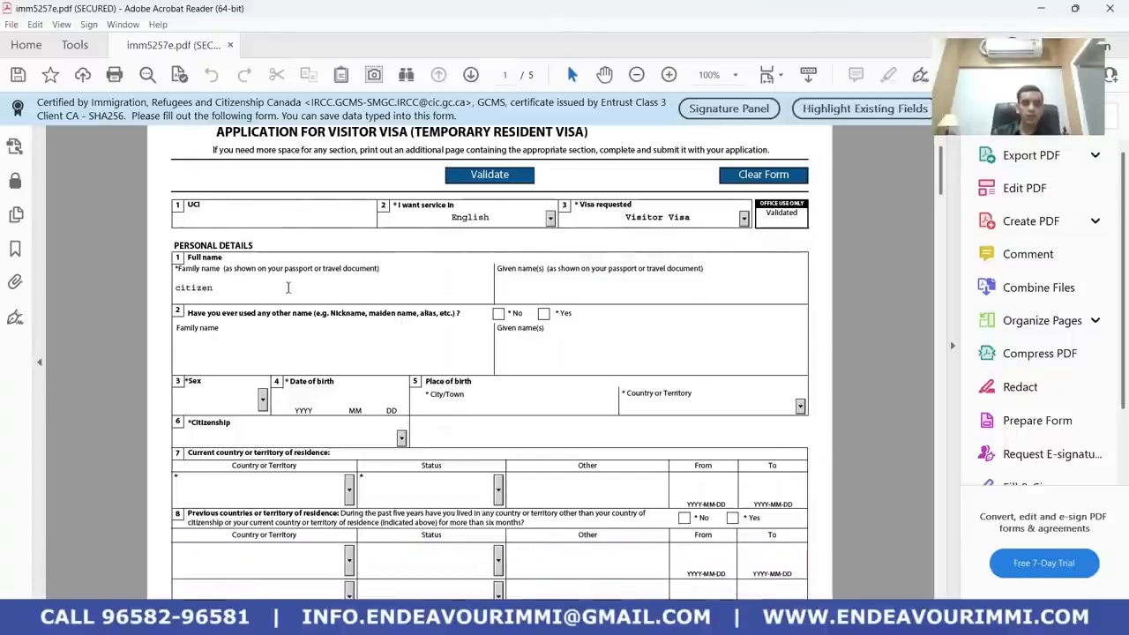
{"action": "key", "text": "Tab"}
{"action": "type", "text": "J"}
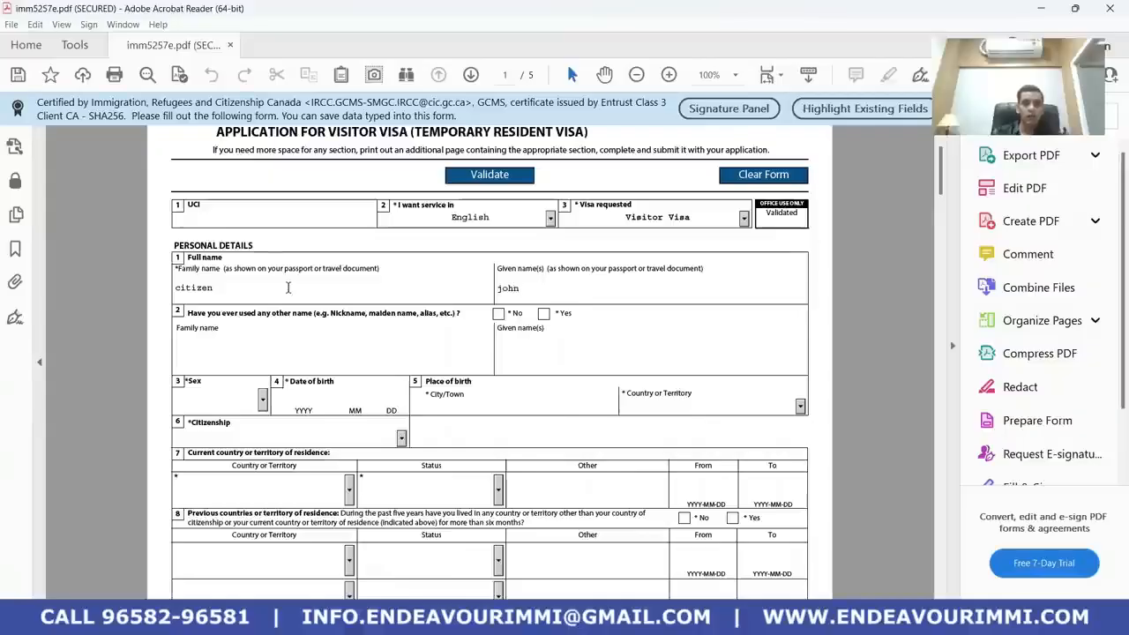
{"action": "key", "text": "Tab"}
{"action": "scroll", "coordinate": [386, 396], "scroll_direction": "down", "scroll_amount": 1}
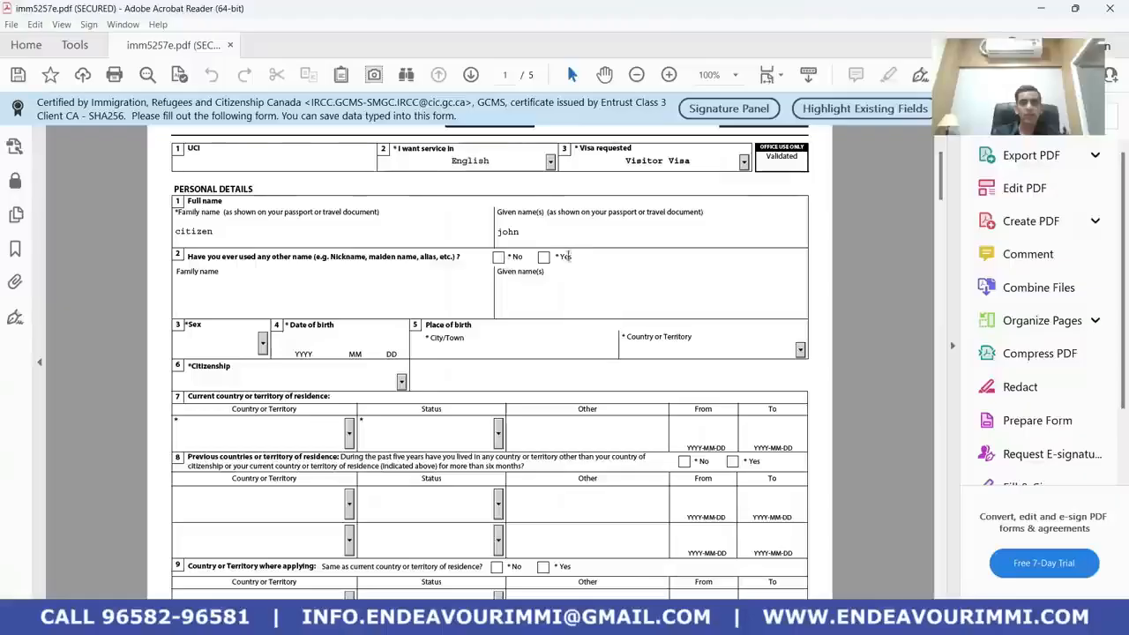
{"action": "left_click", "coordinate": [499, 258]}
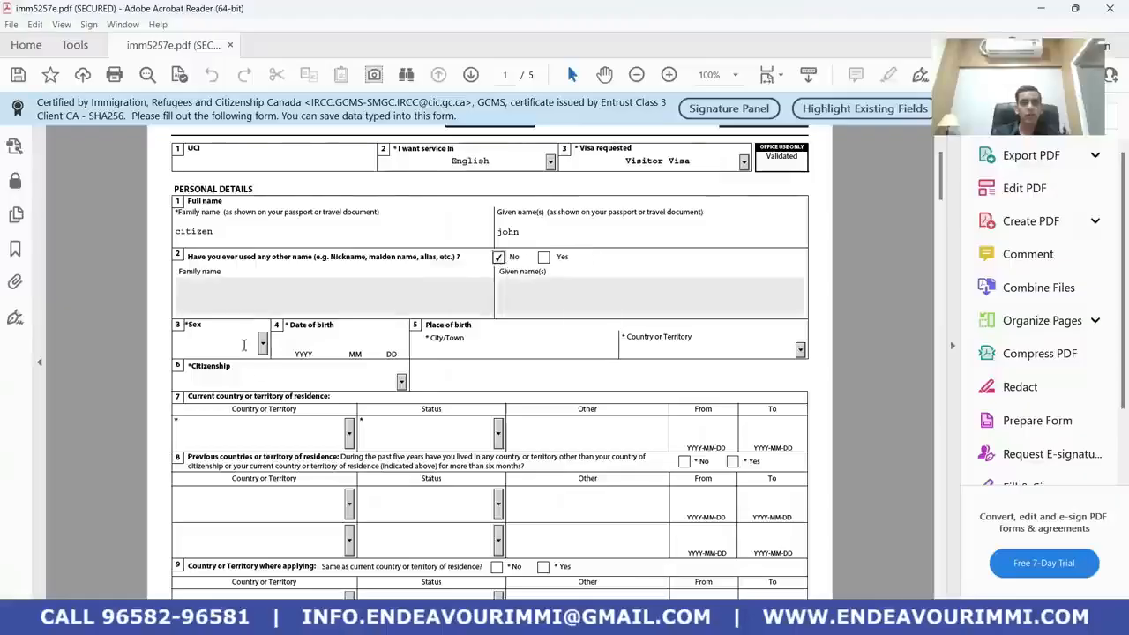
Set sex to Male, birth date 1990-01-01, city of birth Delhi and country India
{"action": "left_click", "coordinate": [262, 343]}
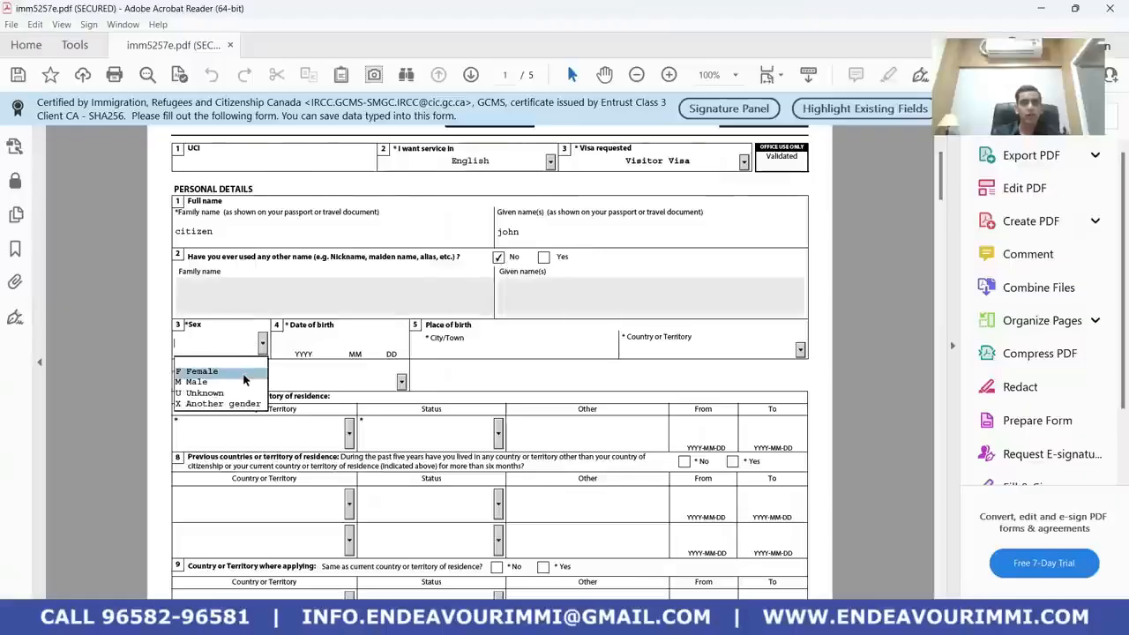
{"action": "left_click", "coordinate": [245, 382]}
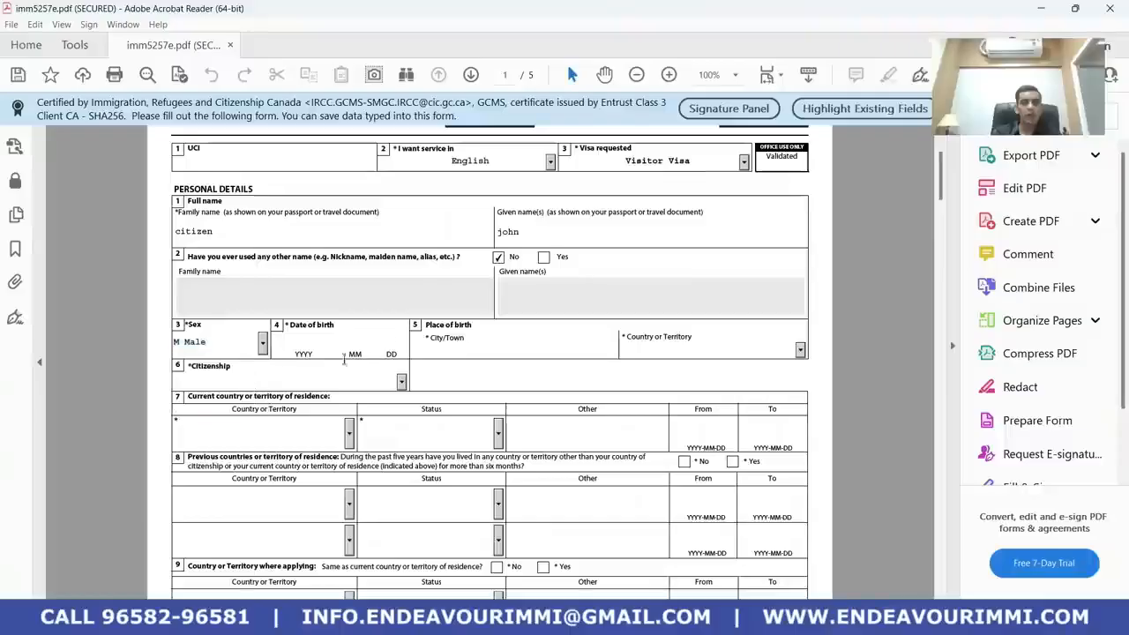
{"action": "left_click", "coordinate": [295, 338]}
{"action": "type", "text": "1"}
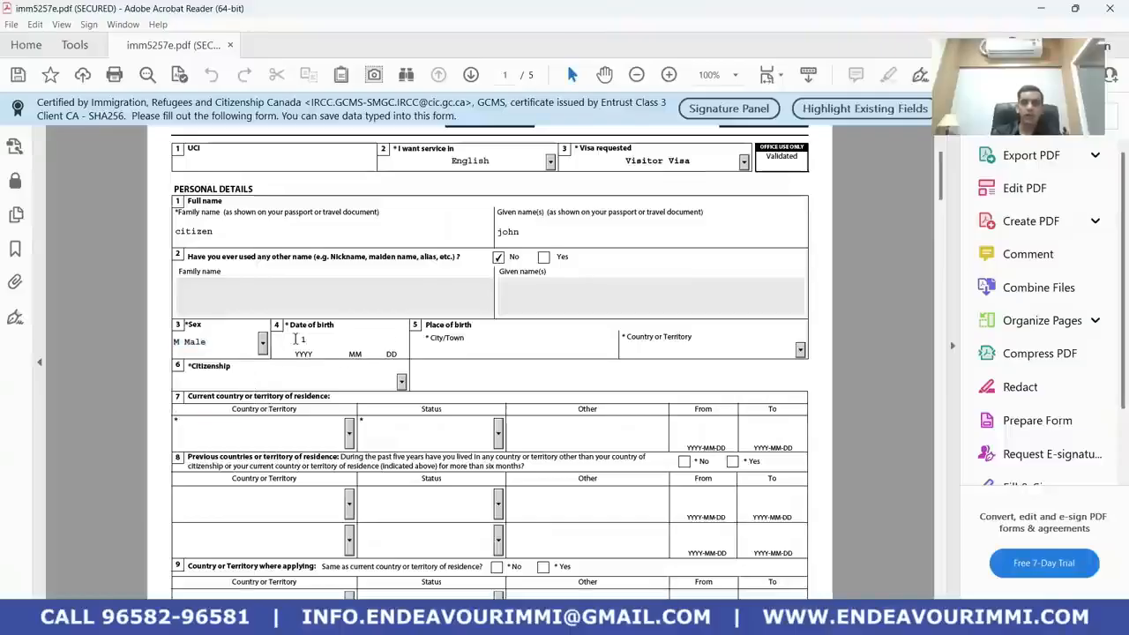
{"action": "type", "text": "990"}
{"action": "left_click", "coordinate": [449, 344]}
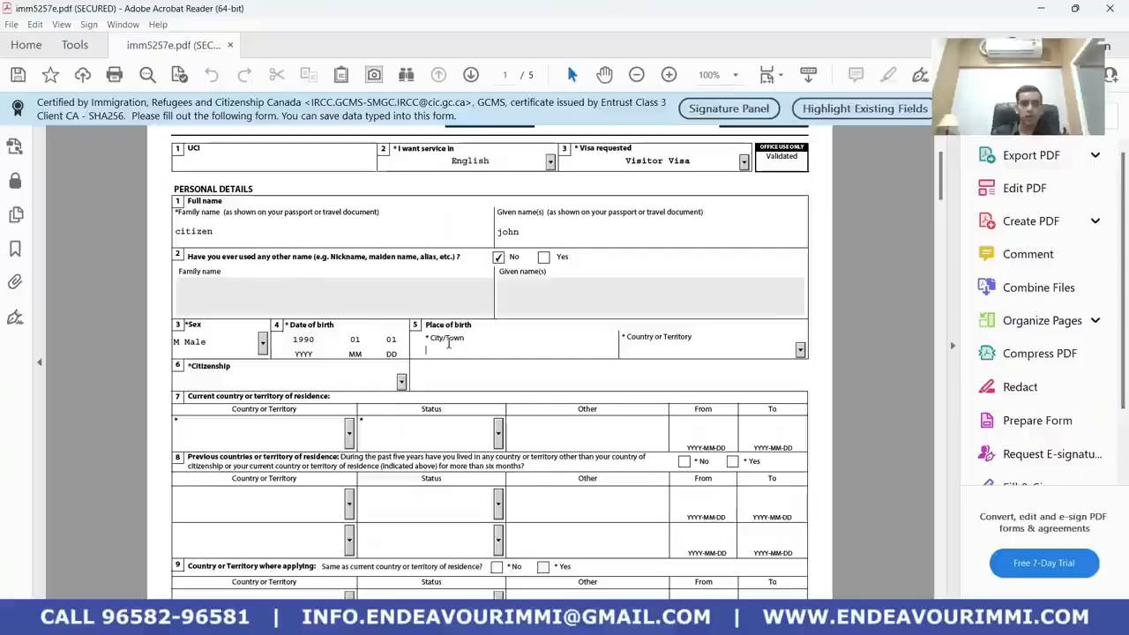
{"action": "type", "text": "DB"}
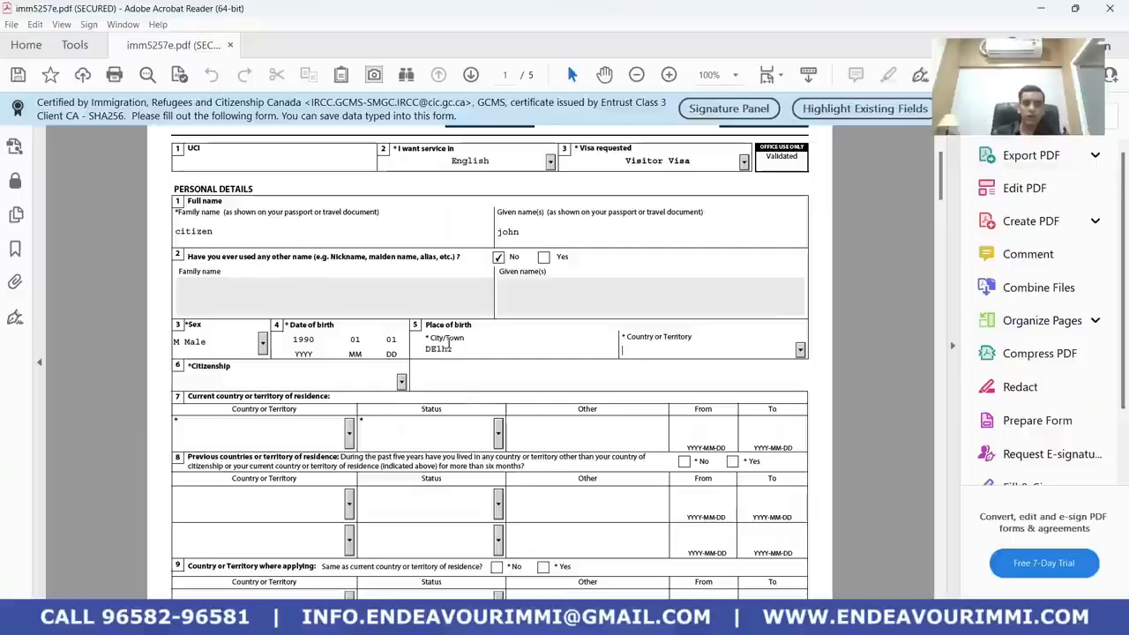
{"action": "key", "text": "BackSpace"}
{"action": "key", "text": "BackSpace"}
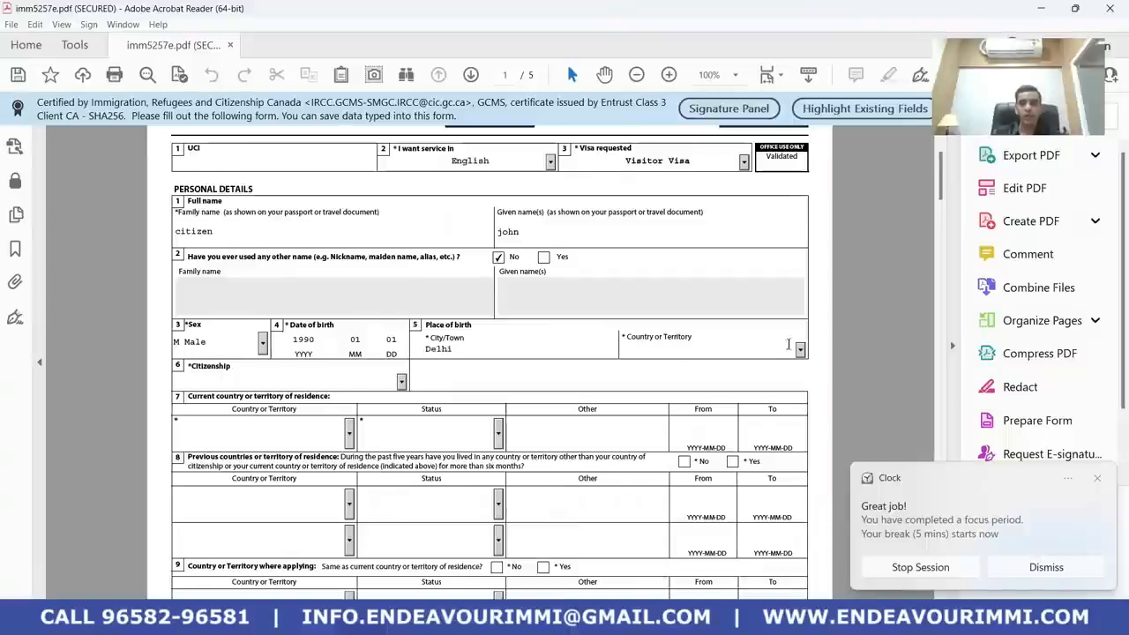
{"action": "left_click", "coordinate": [799, 349]}
{"action": "type", "text": "i"}
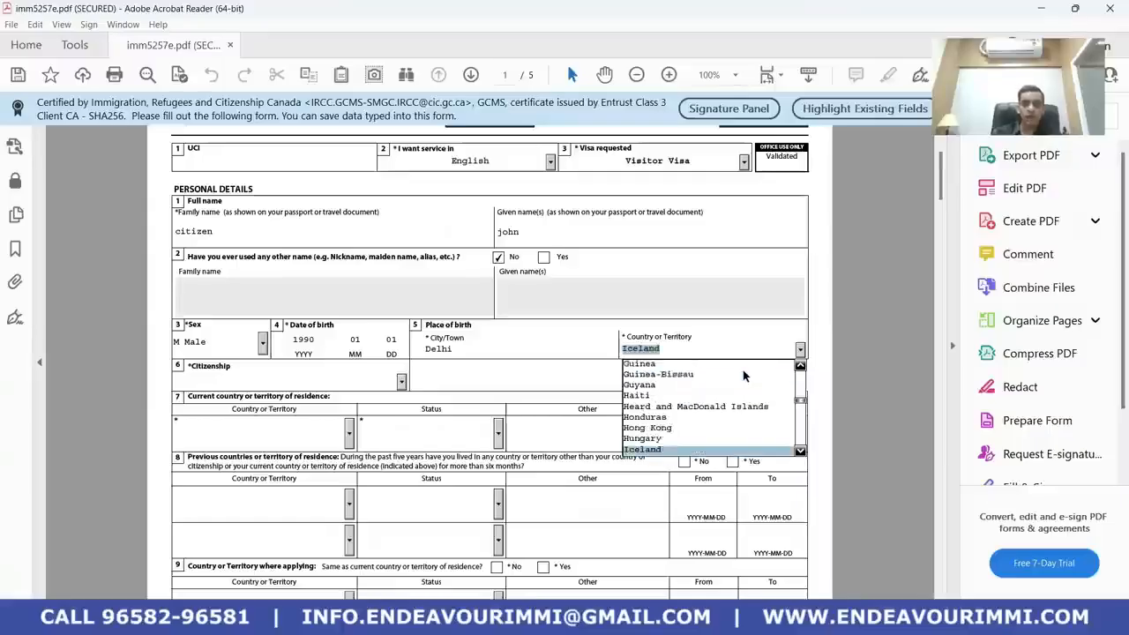
{"action": "type", "text": "ndia"}
{"action": "key", "text": "Return"}
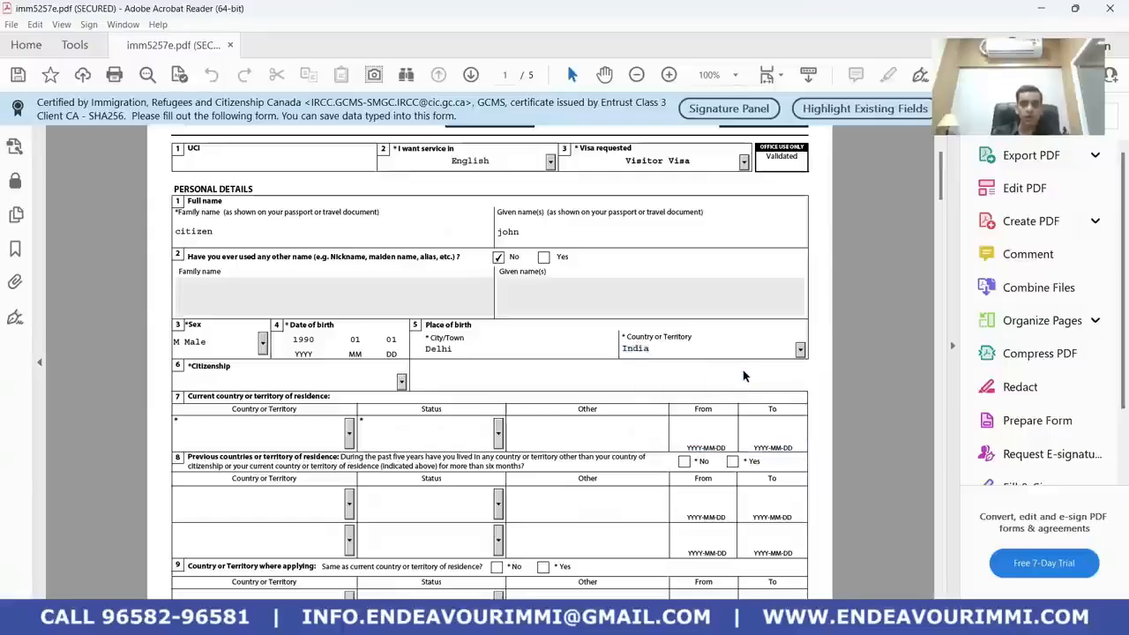
Enter India as the citizenship
{"action": "scroll", "coordinate": [471, 377], "scroll_direction": "down", "scroll_amount": 1}
{"action": "left_click", "coordinate": [379, 349]}
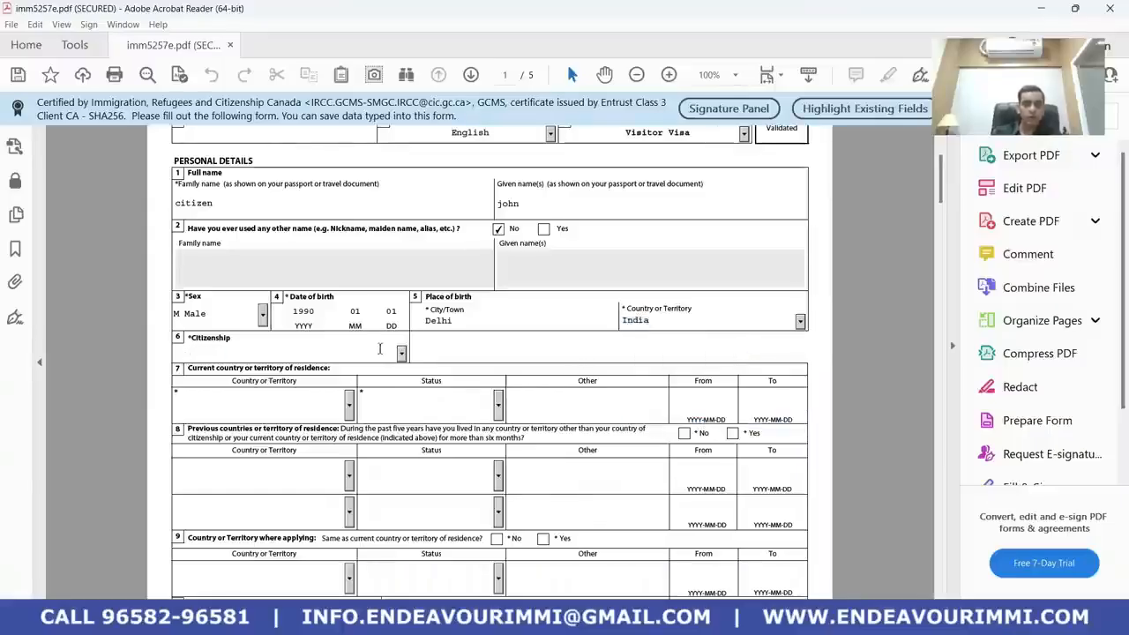
{"action": "type", "text": "in"}
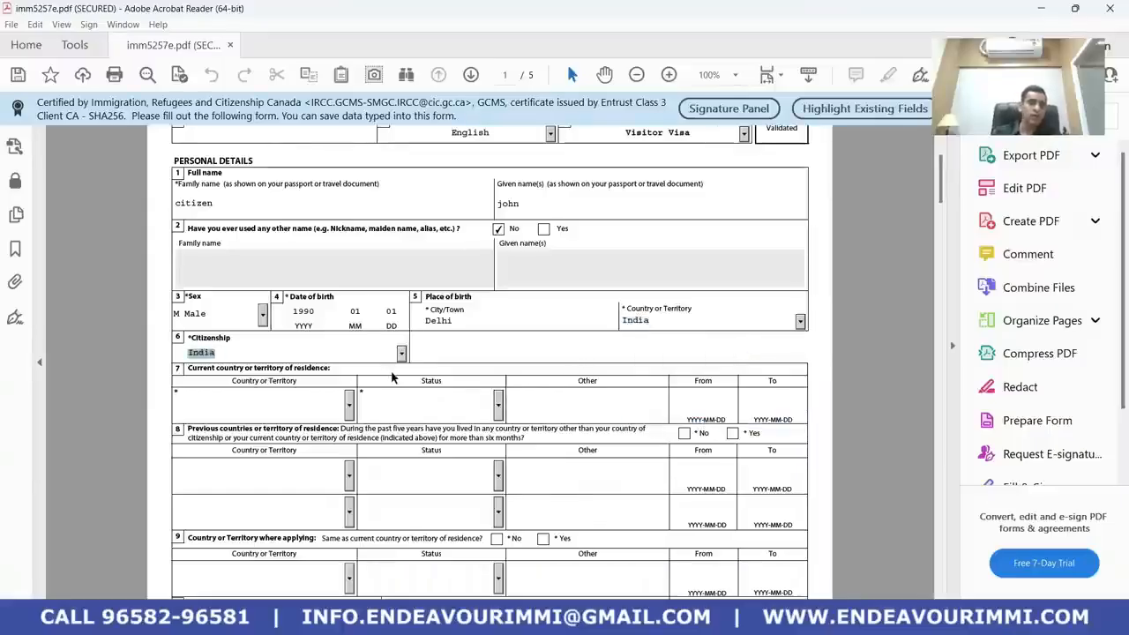
Set current country of residence to India with Citizen status
{"action": "scroll", "coordinate": [380, 388], "scroll_direction": "down", "scroll_amount": 1}
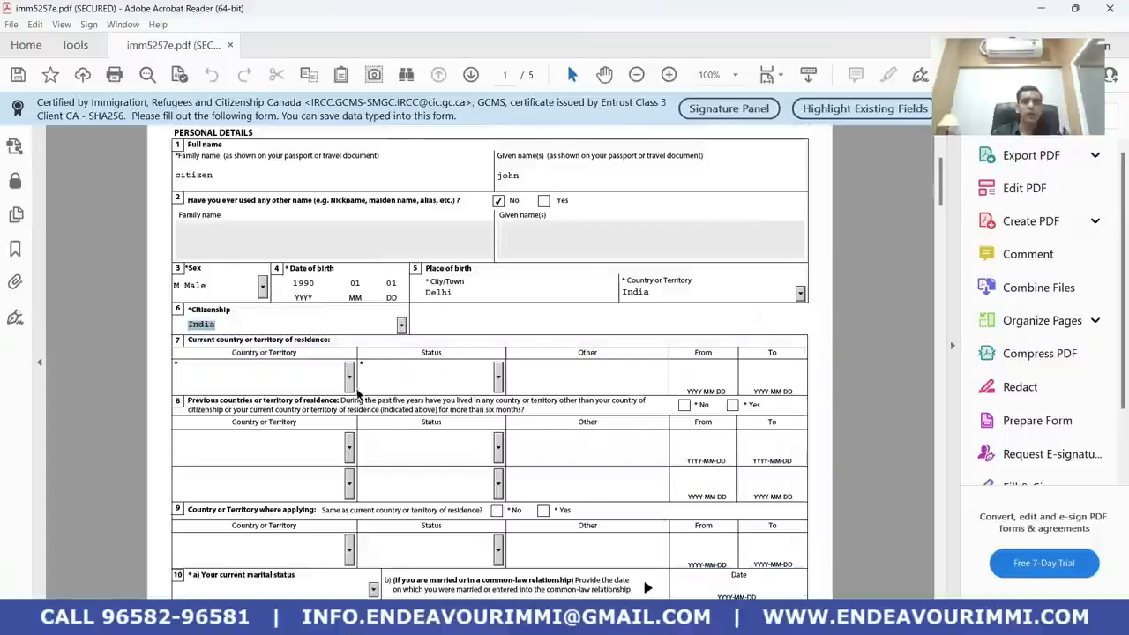
{"action": "scroll", "coordinate": [348, 389], "scroll_direction": "down", "scroll_amount": 1}
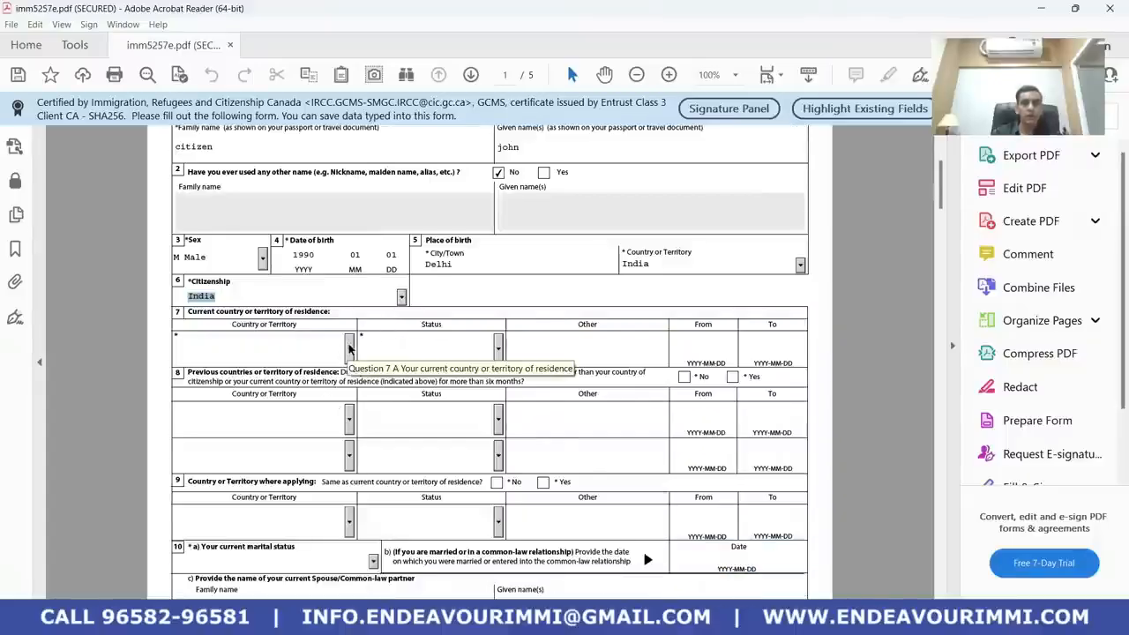
{"action": "left_click", "coordinate": [350, 347]}
{"action": "key", "text": "i"}
{"action": "key", "text": "i"}
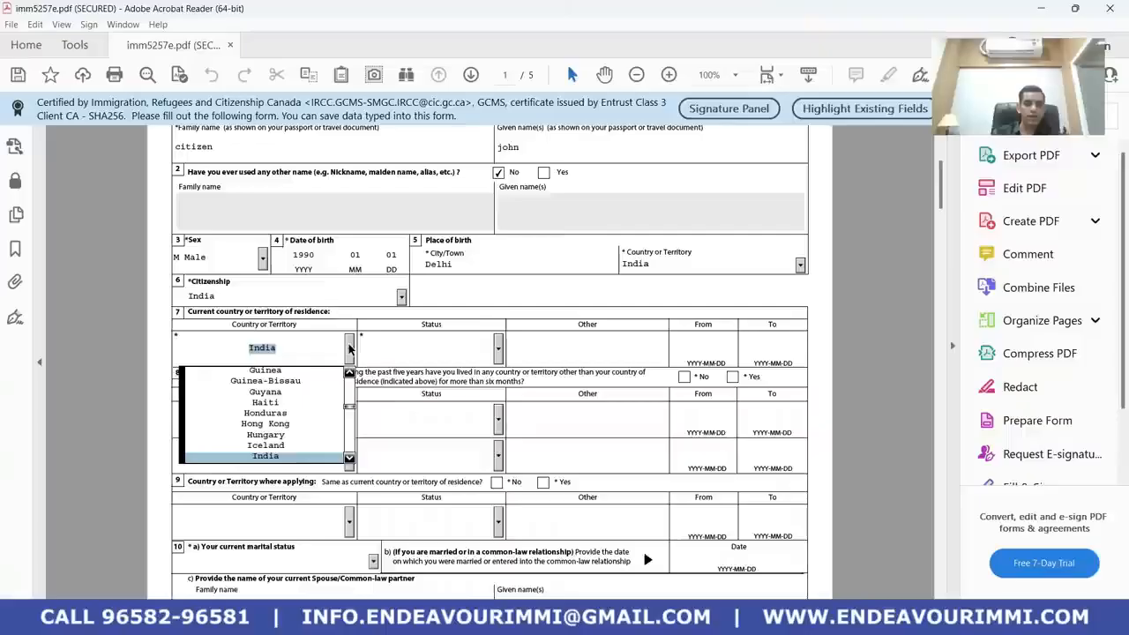
{"action": "key", "text": "Return"}
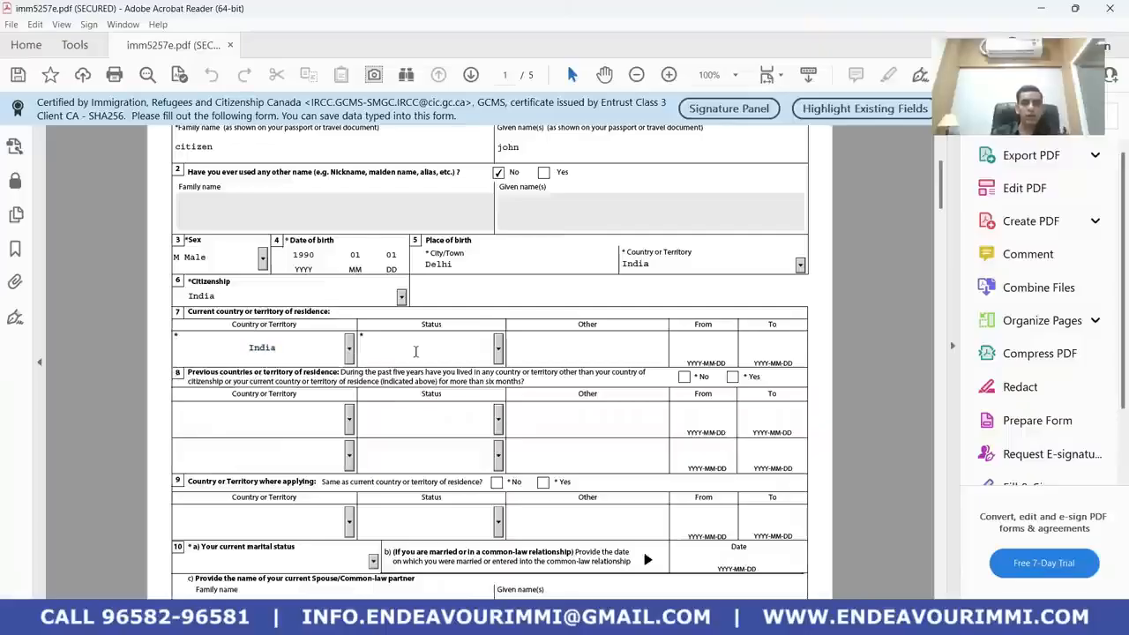
{"action": "left_click", "coordinate": [418, 351]}
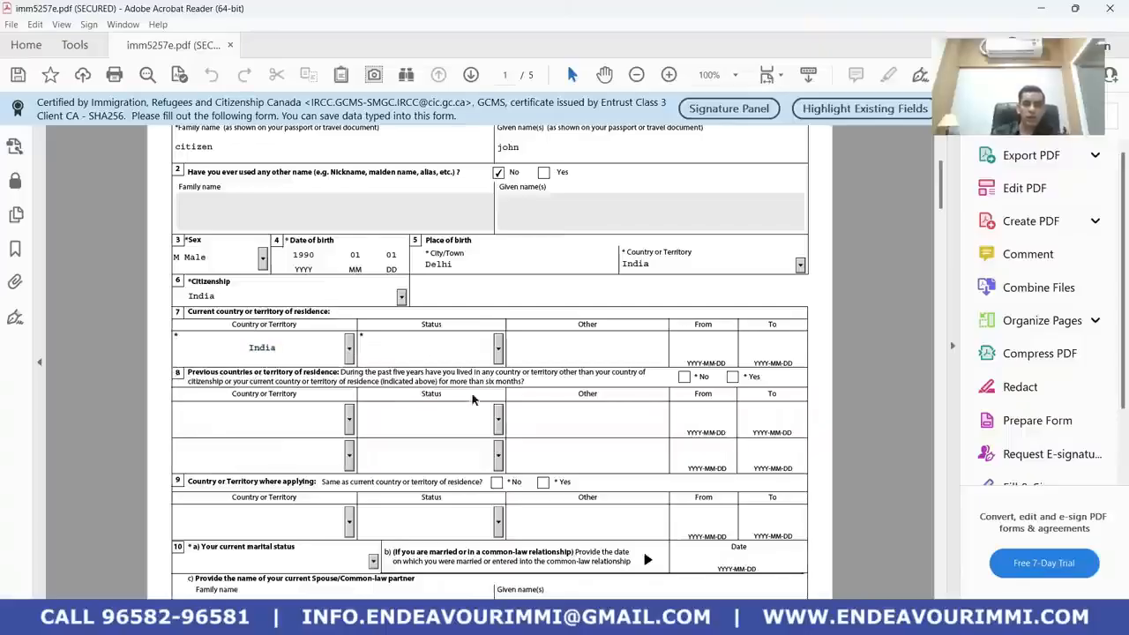
{"action": "left_click", "coordinate": [502, 350]}
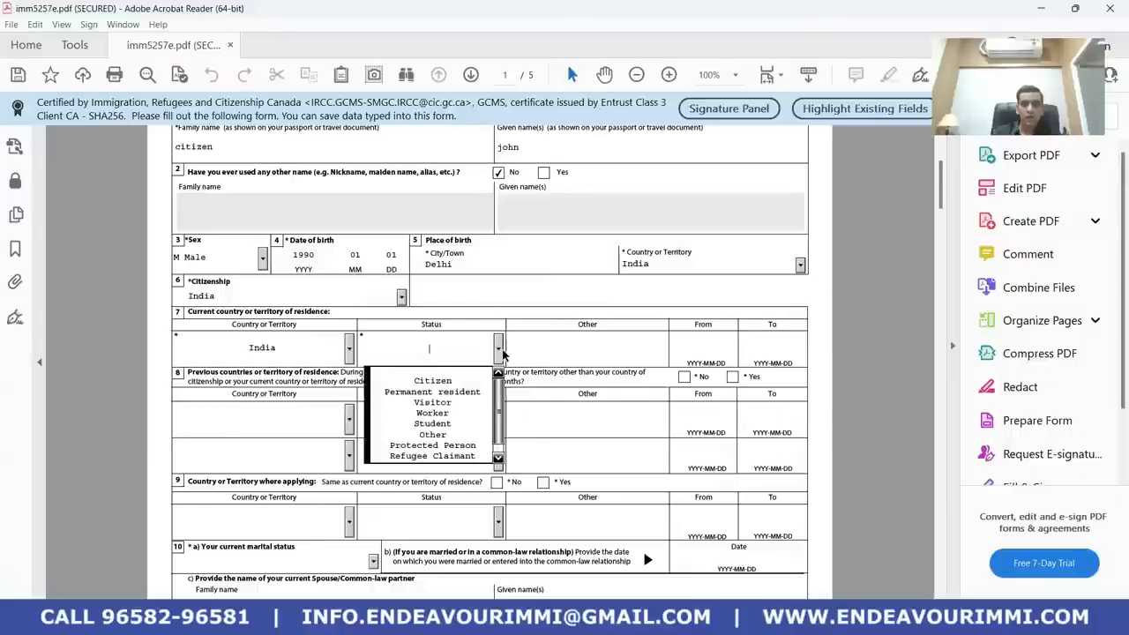
{"action": "left_click", "coordinate": [445, 383]}
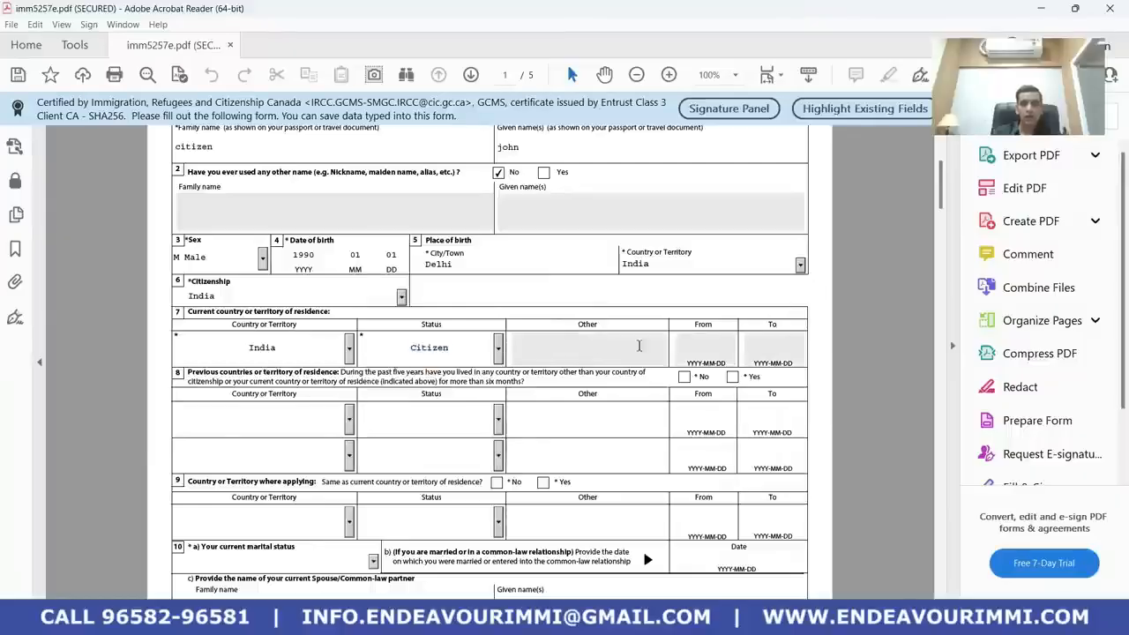
{"action": "left_click", "coordinate": [563, 345]}
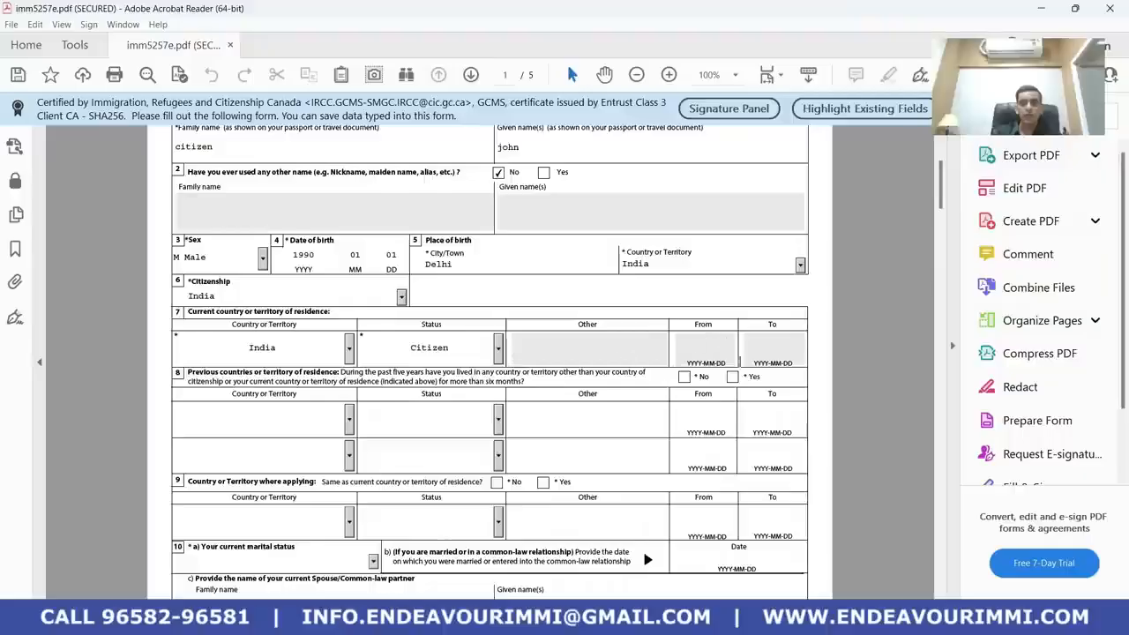
{"action": "scroll", "coordinate": [579, 388], "scroll_direction": "down", "scroll_amount": 1}
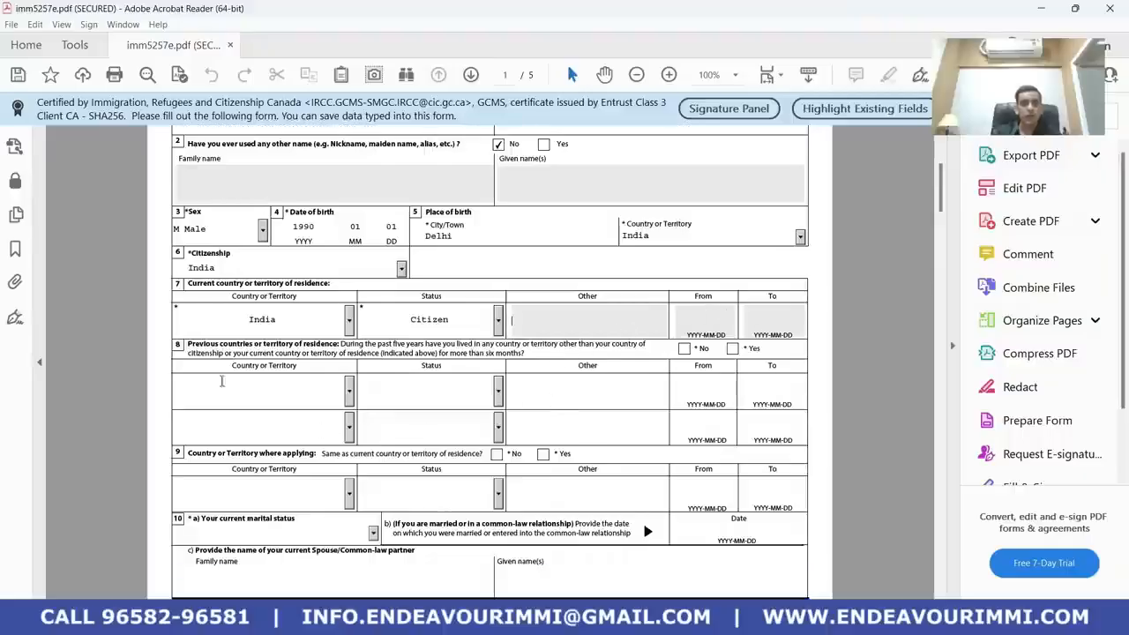
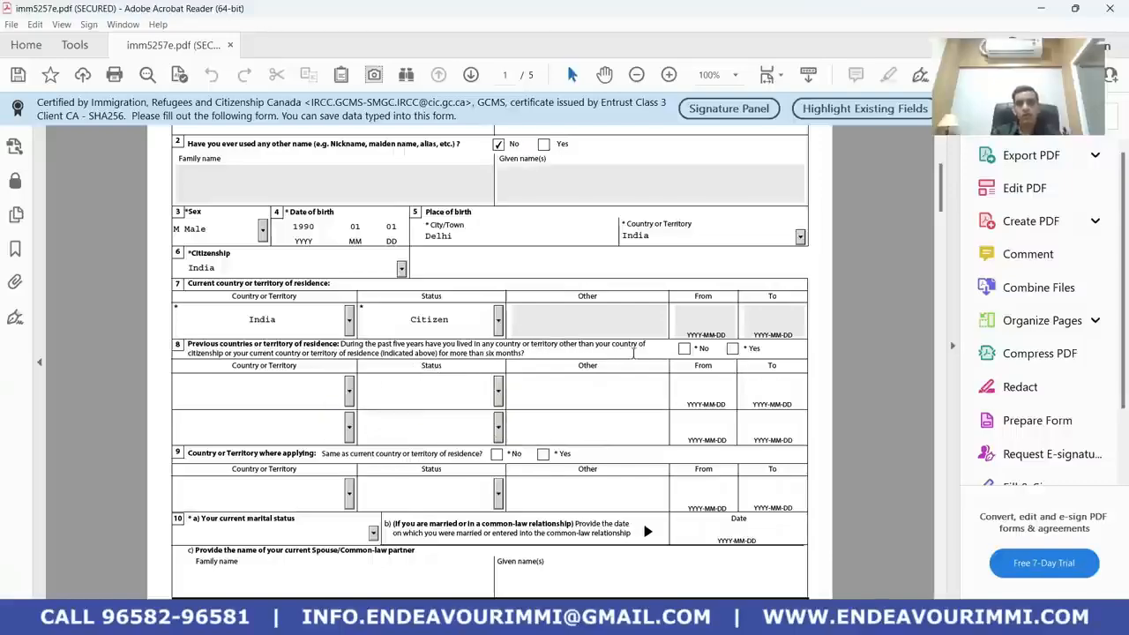
Answer No to previous countries of residence and mark applying from the current residence country
{"action": "left_click", "coordinate": [683, 350]}
{"action": "scroll", "coordinate": [348, 455], "scroll_direction": "down", "scroll_amount": 3}
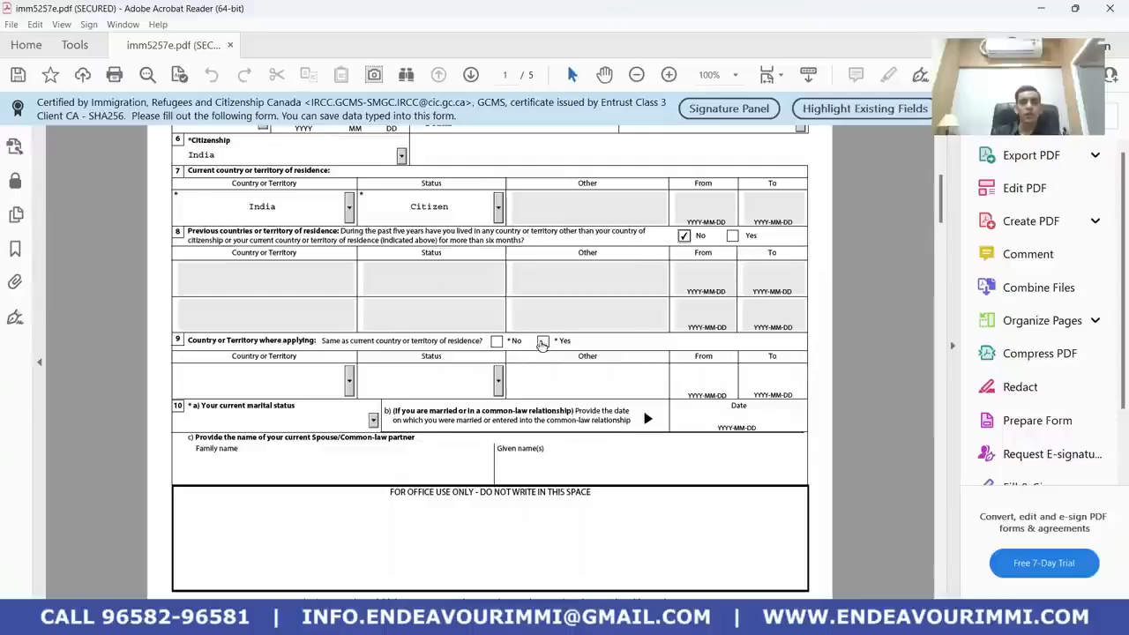
{"action": "left_click", "coordinate": [543, 341]}
{"action": "scroll", "coordinate": [339, 396], "scroll_direction": "down", "scroll_amount": 2}
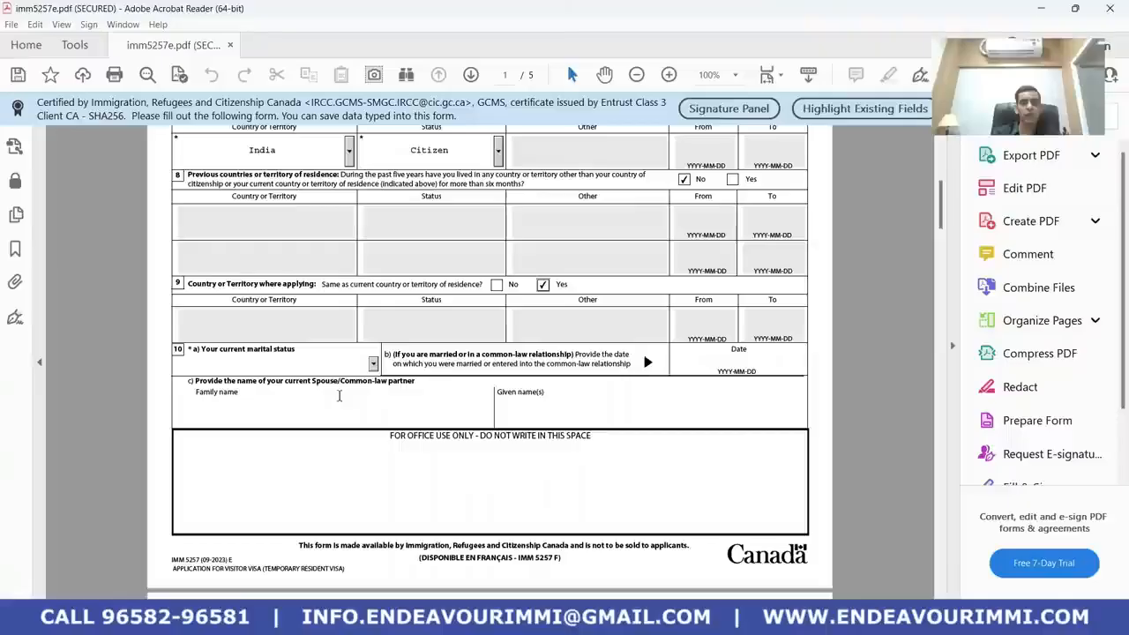
Set marital status to Single from the dropdown
{"action": "left_click", "coordinate": [373, 363]}
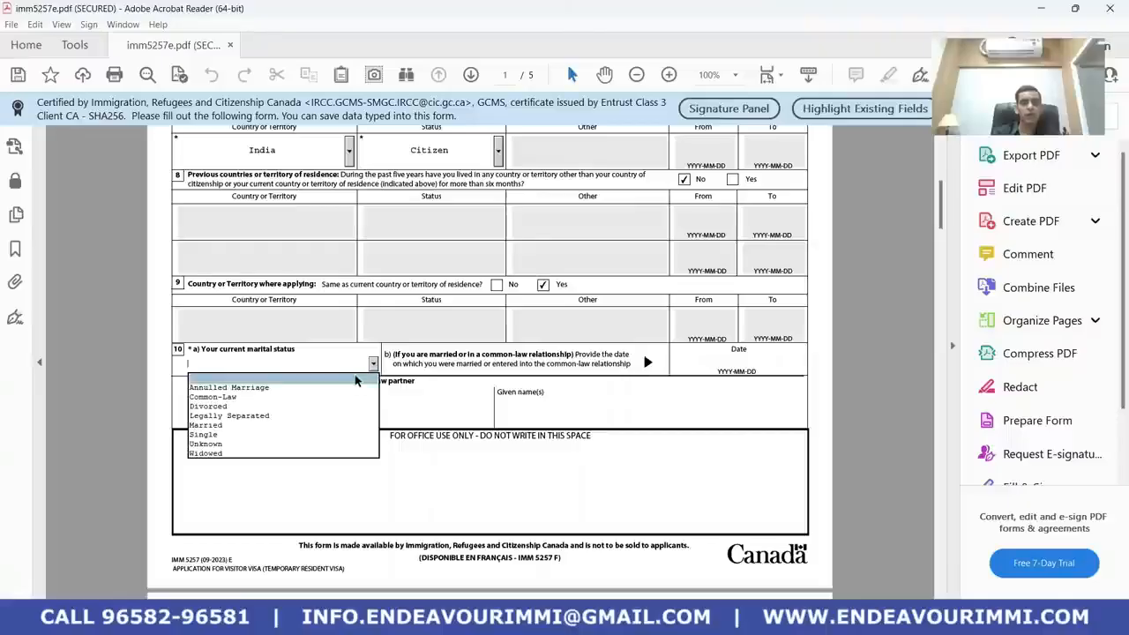
{"action": "left_click", "coordinate": [337, 435]}
{"action": "scroll", "coordinate": [348, 428], "scroll_direction": "down", "scroll_amount": 2}
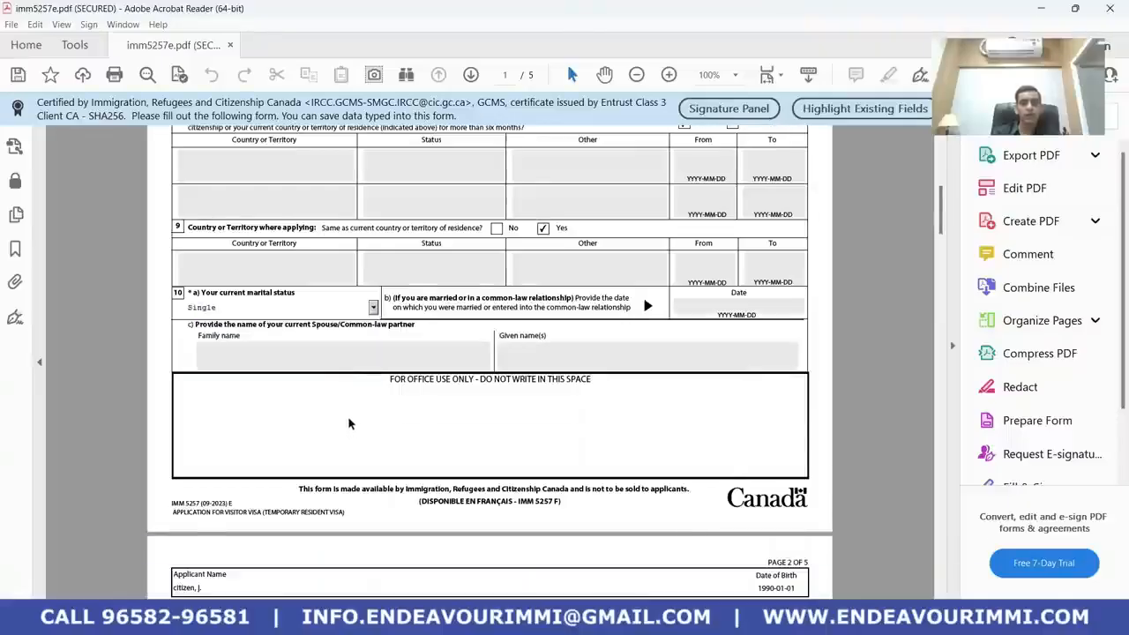
{"action": "scroll", "coordinate": [309, 408], "scroll_direction": "down", "scroll_amount": 8}
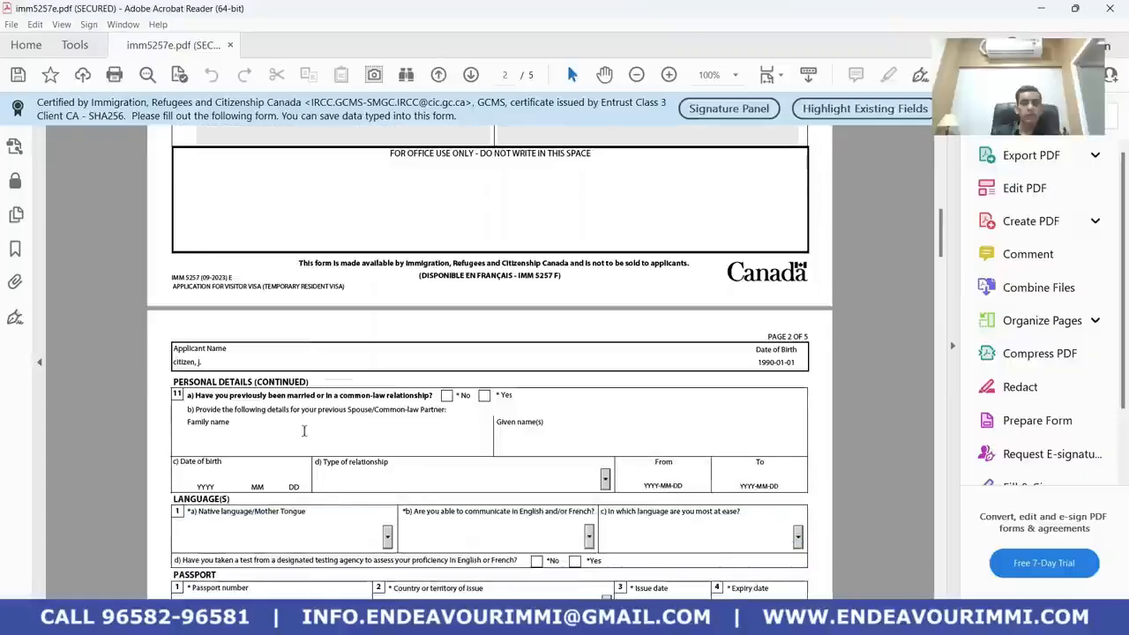
Answer No to any previous marriage or common-law relationship
{"action": "scroll", "coordinate": [304, 430], "scroll_direction": "down", "scroll_amount": 4}
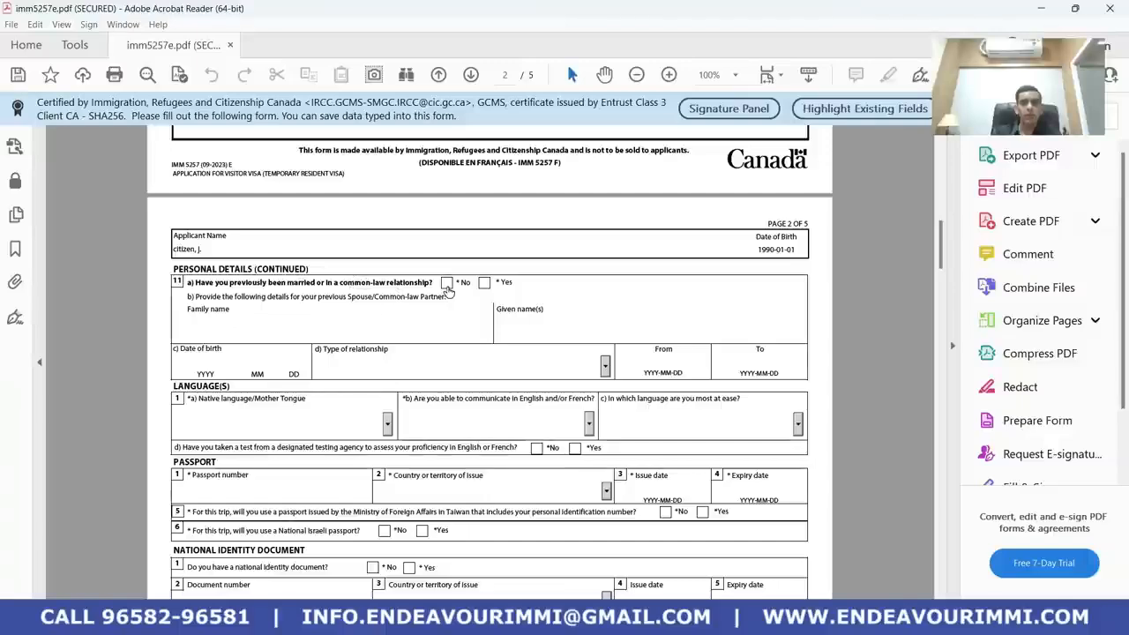
{"action": "left_click", "coordinate": [446, 283]}
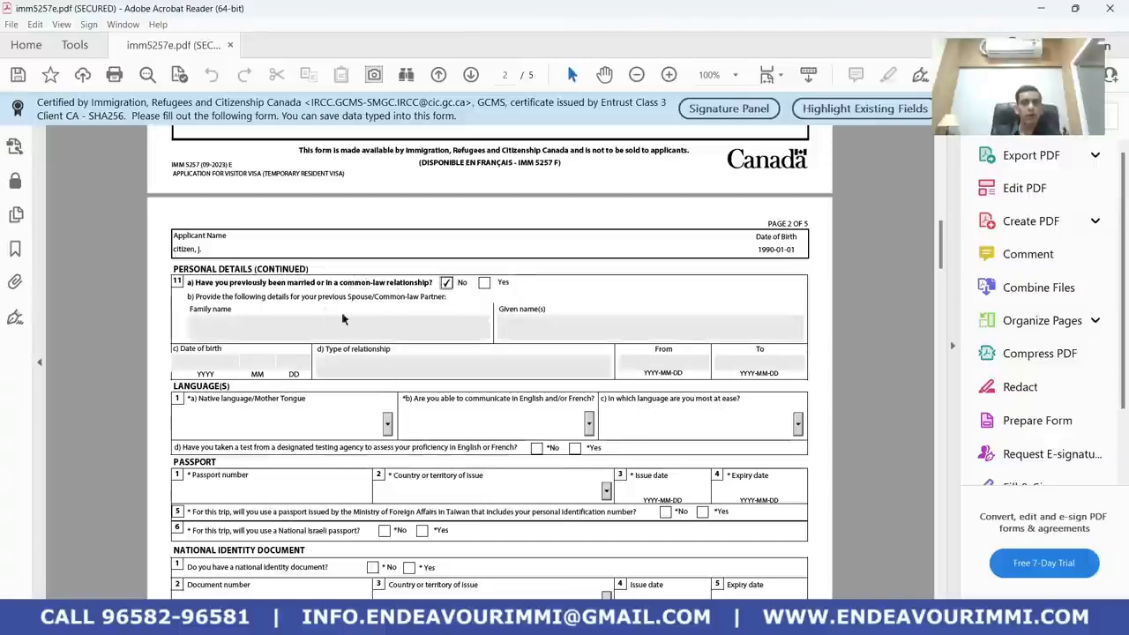
{"action": "scroll", "coordinate": [248, 313], "scroll_direction": "up", "scroll_amount": 4}
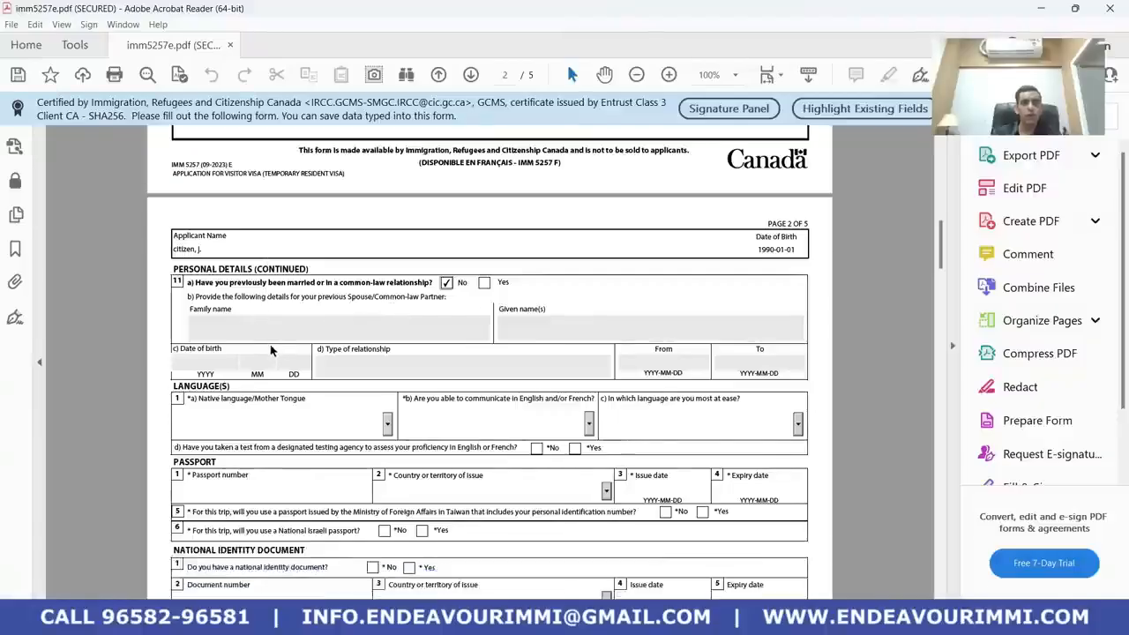
{"action": "scroll", "coordinate": [276, 336], "scroll_direction": "down", "scroll_amount": 6}
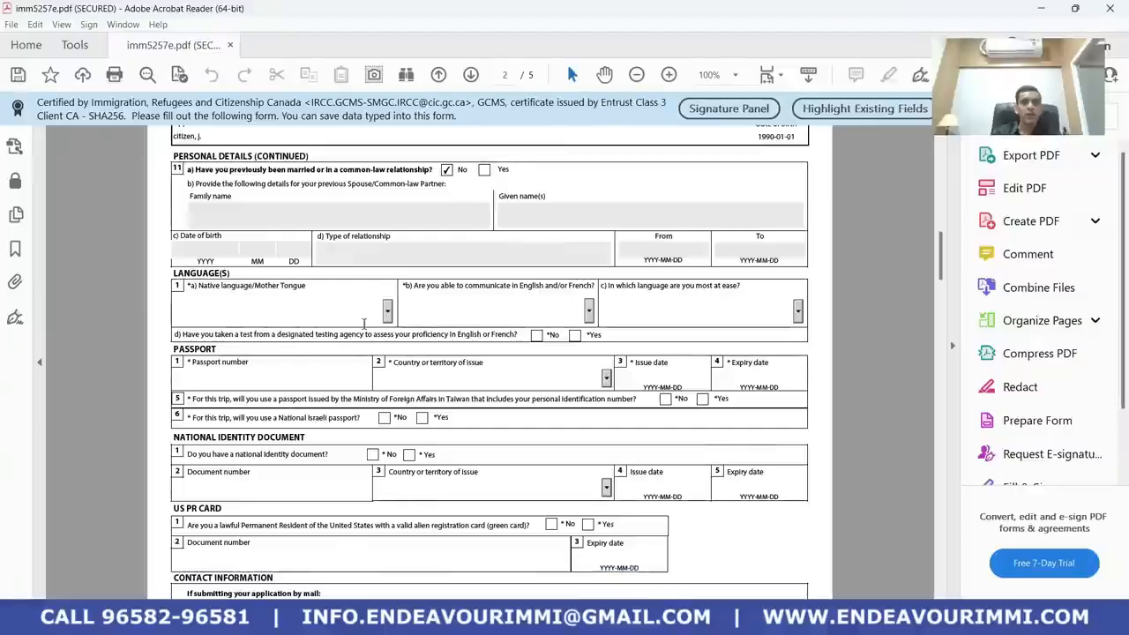
Set native language to Hindi and the communication language to English
{"action": "left_click", "coordinate": [388, 311]}
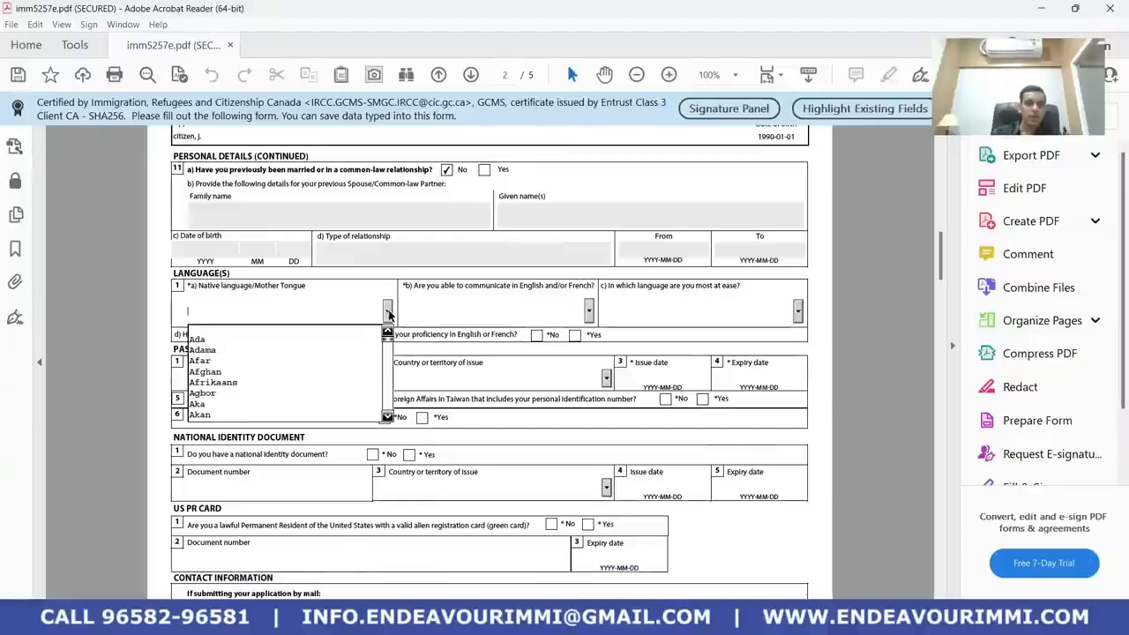
{"action": "type", "text": "h"}
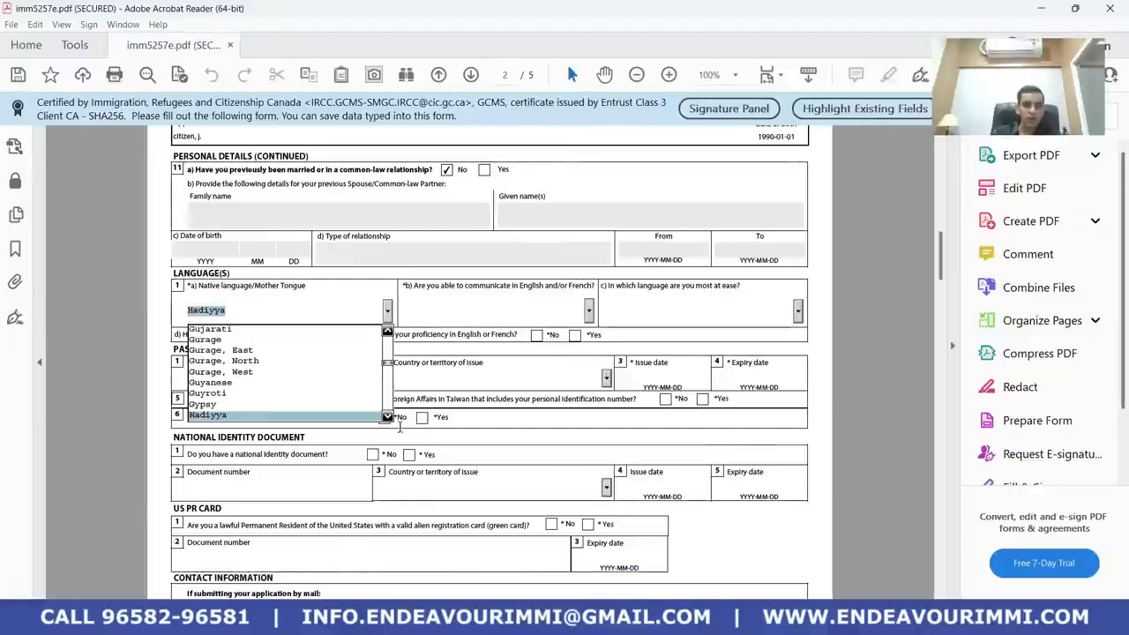
{"action": "left_click_drag", "start_coordinate": [386, 418], "coordinate": [386, 418]}
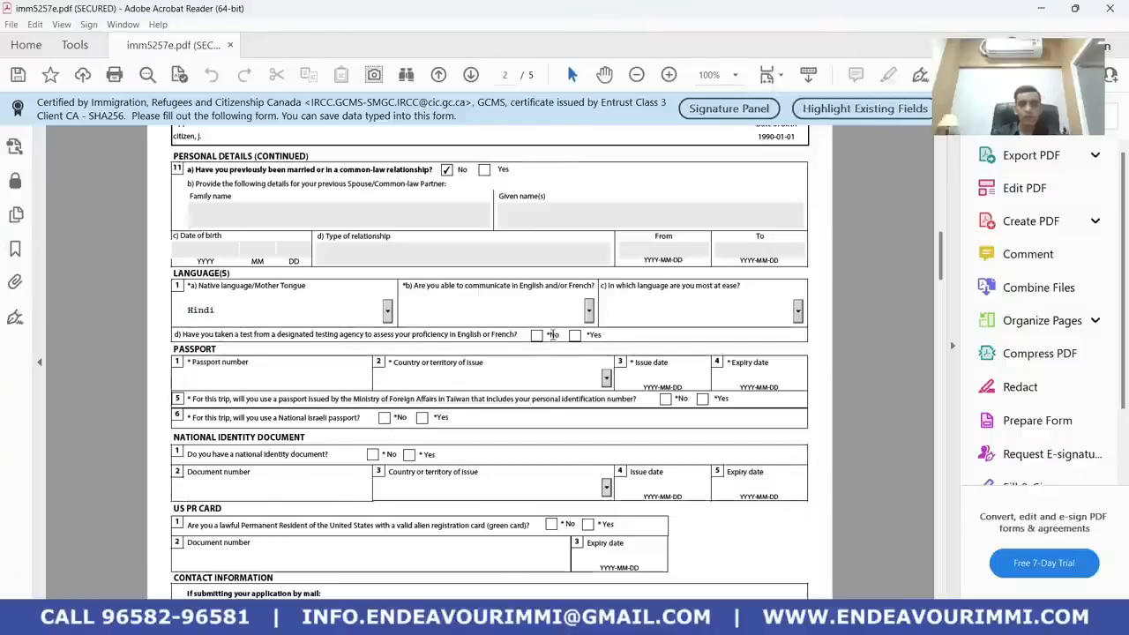
{"action": "left_click", "coordinate": [587, 316]}
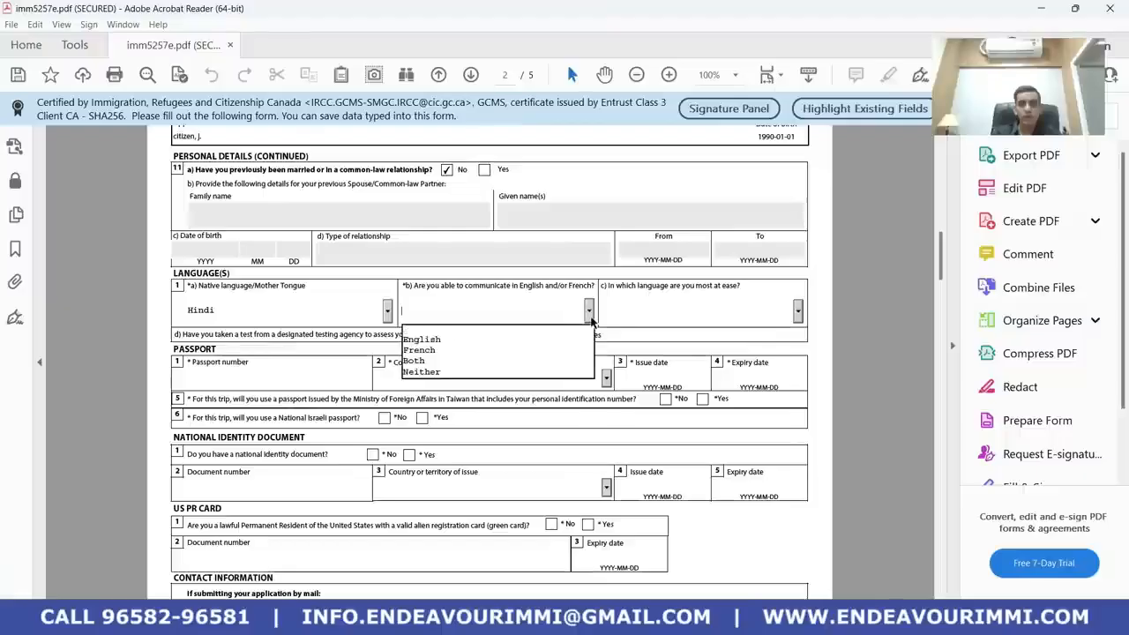
{"action": "left_click", "coordinate": [506, 340]}
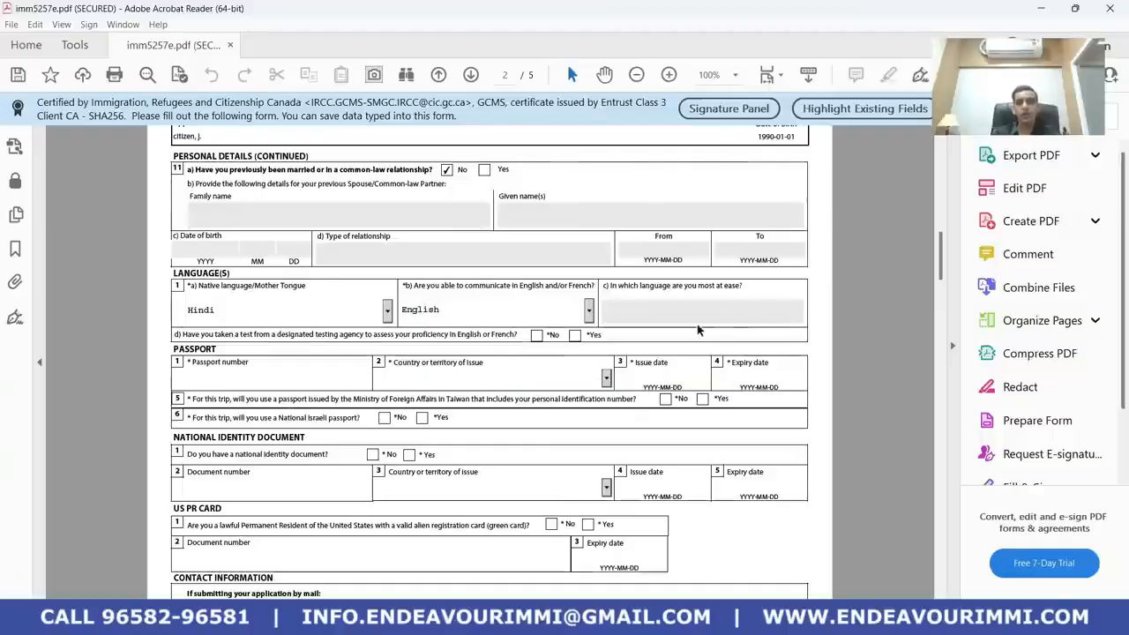
Enter the passport number and set the country of issue to IND (India)
{"action": "left_click", "coordinate": [261, 383]}
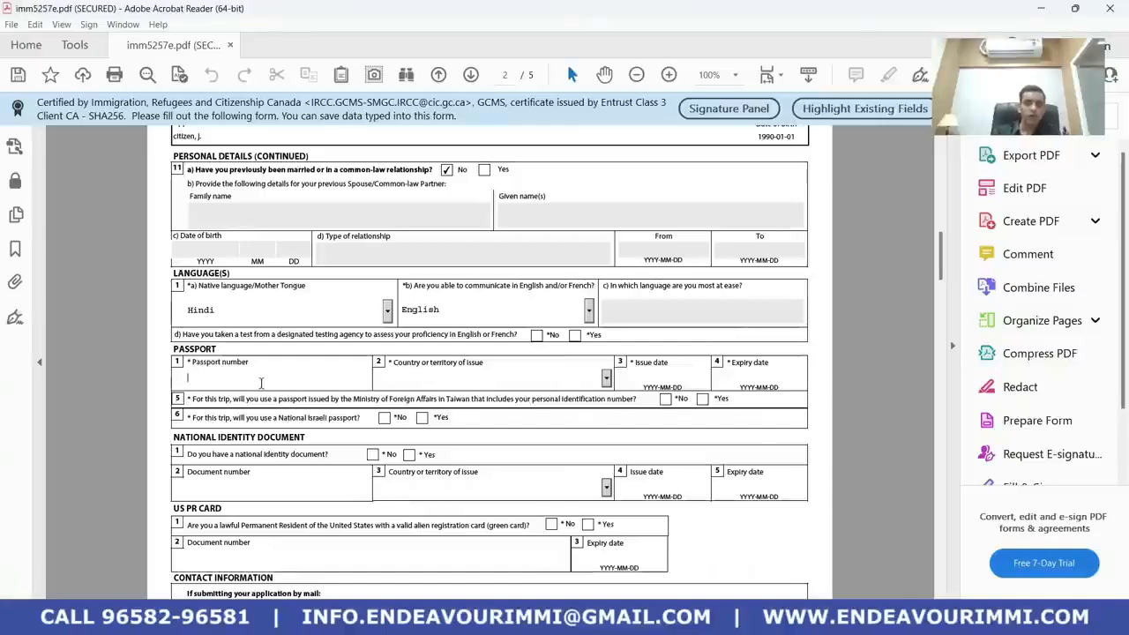
{"action": "type", "text": "P"}
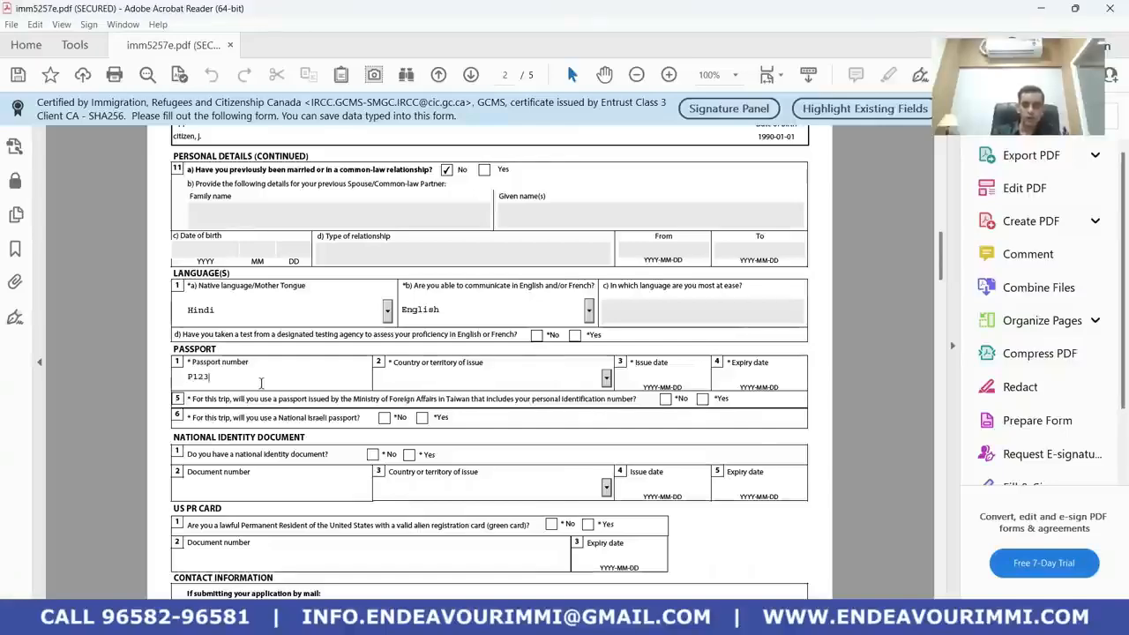
{"action": "type", "text": "1234567"}
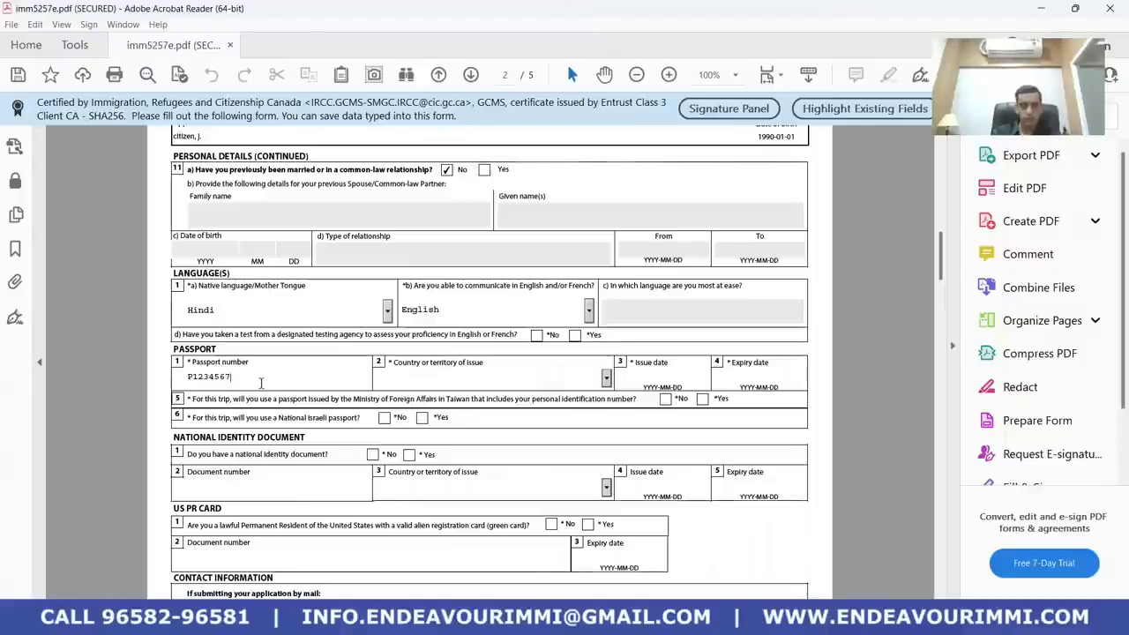
{"action": "left_click", "coordinate": [577, 376]}
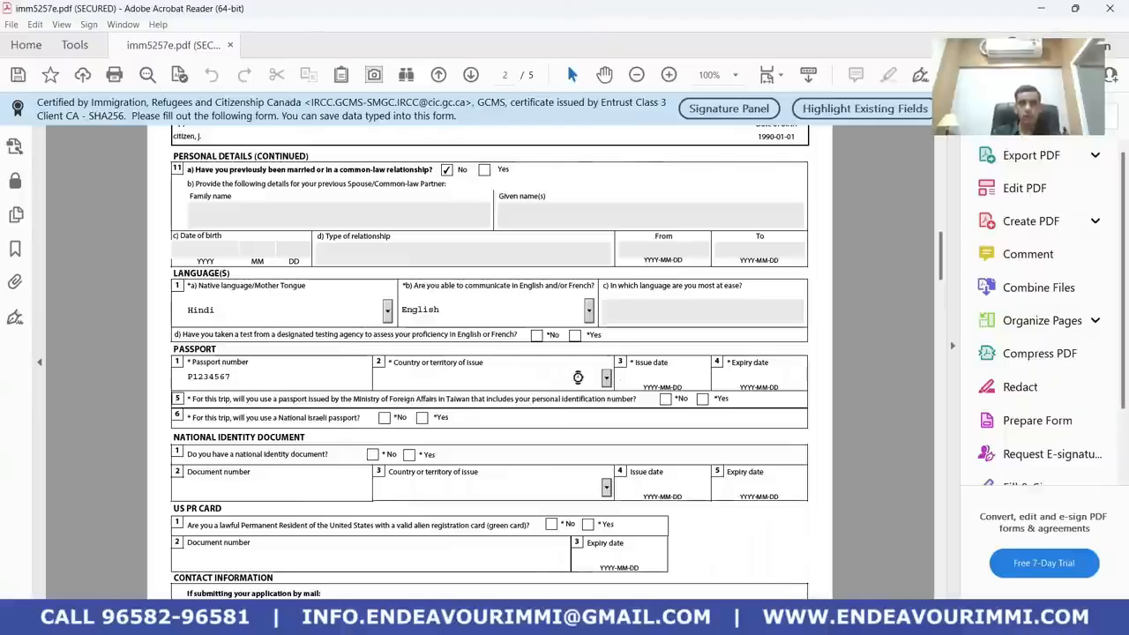
{"action": "type", "text": "in"}
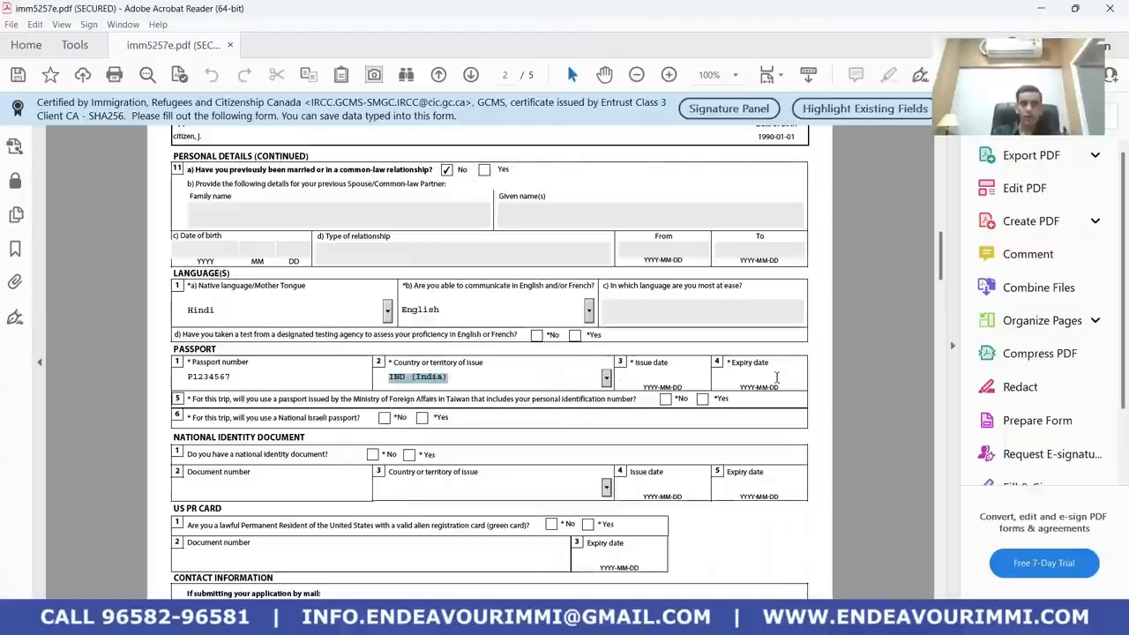
Set the passport issue date to 2023-01-01 and expiry date to 2033-01-01
{"action": "left_click", "coordinate": [644, 380]}
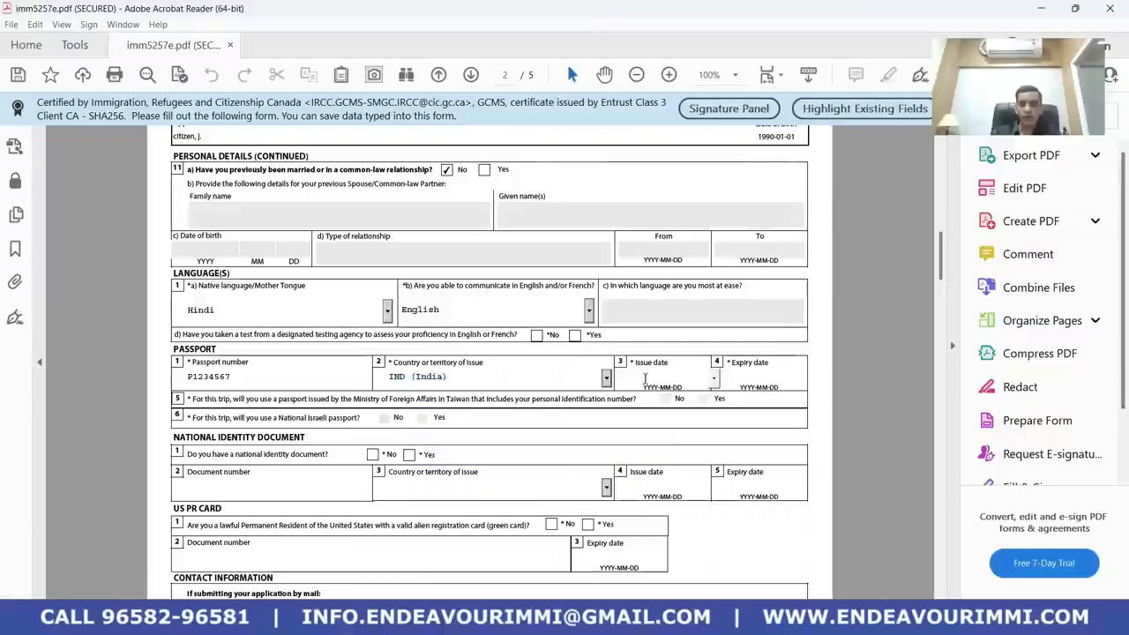
{"action": "type", "text": "2023"}
{"action": "type", "text": "-01-01"}
{"action": "key", "text": "Tab"}
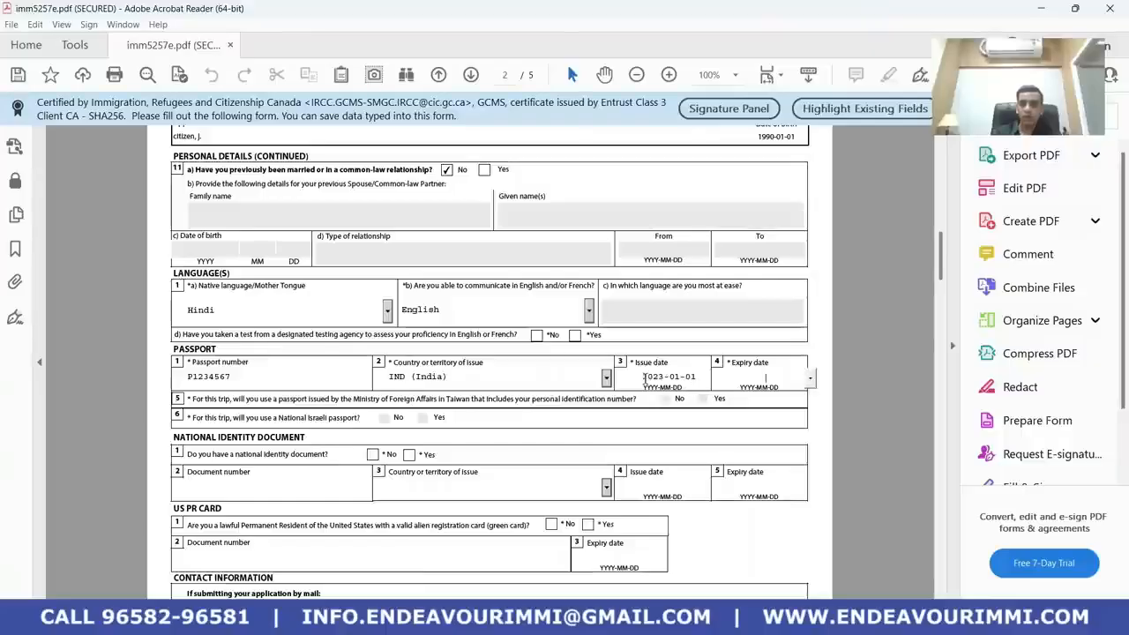
{"action": "type", "text": "20"}
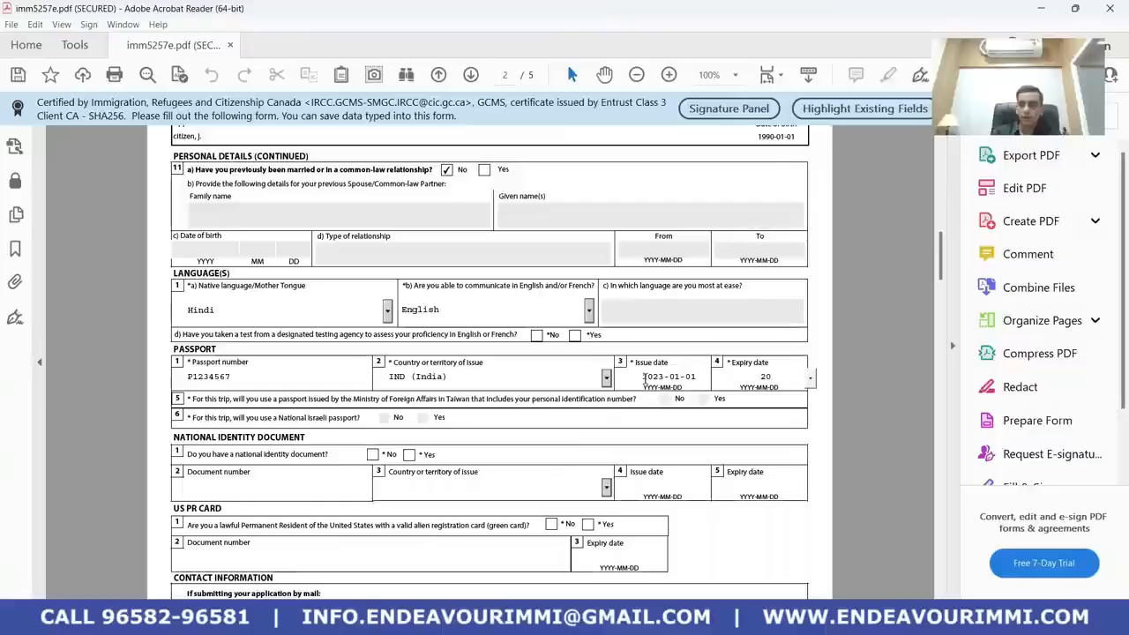
{"action": "type", "text": "33"}
{"action": "type", "text": "12"}
{"action": "key", "text": "BackSpace"}
{"action": "key", "text": "BackSpace"}
{"action": "type", "text": "0101"}
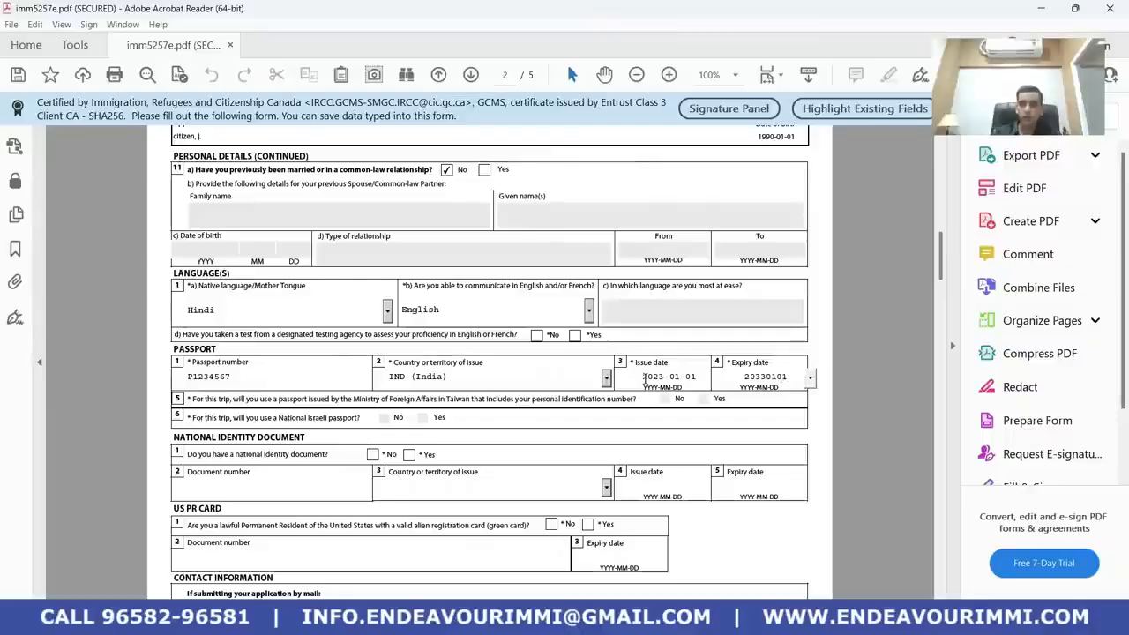
{"action": "key", "text": "Tab"}
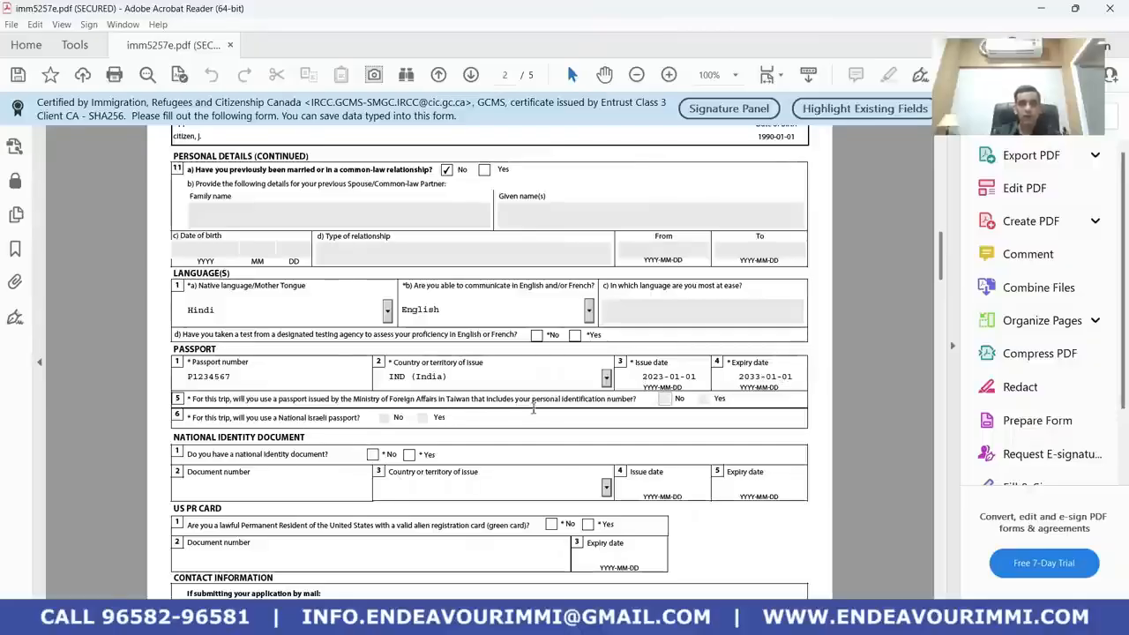
{"action": "scroll", "coordinate": [276, 409], "scroll_direction": "down", "scroll_amount": 1}
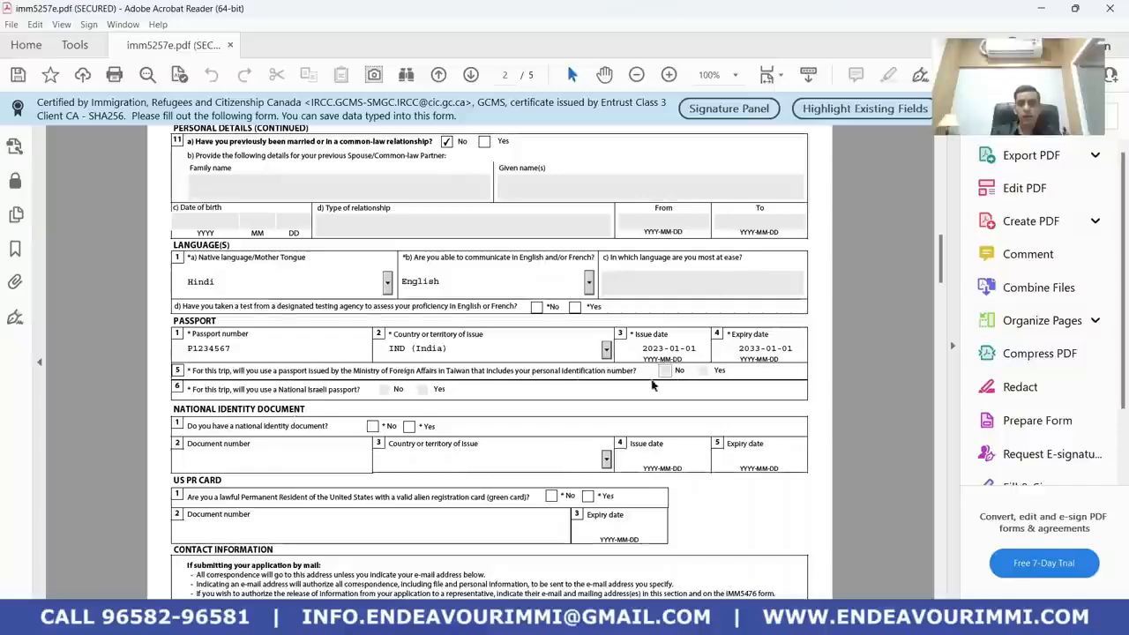
Answer Yes to having a national identity document and enter its document number
{"action": "left_click_drag", "start_coordinate": [410, 373], "coordinate": [438, 390]}
{"action": "left_click", "coordinate": [584, 372]}
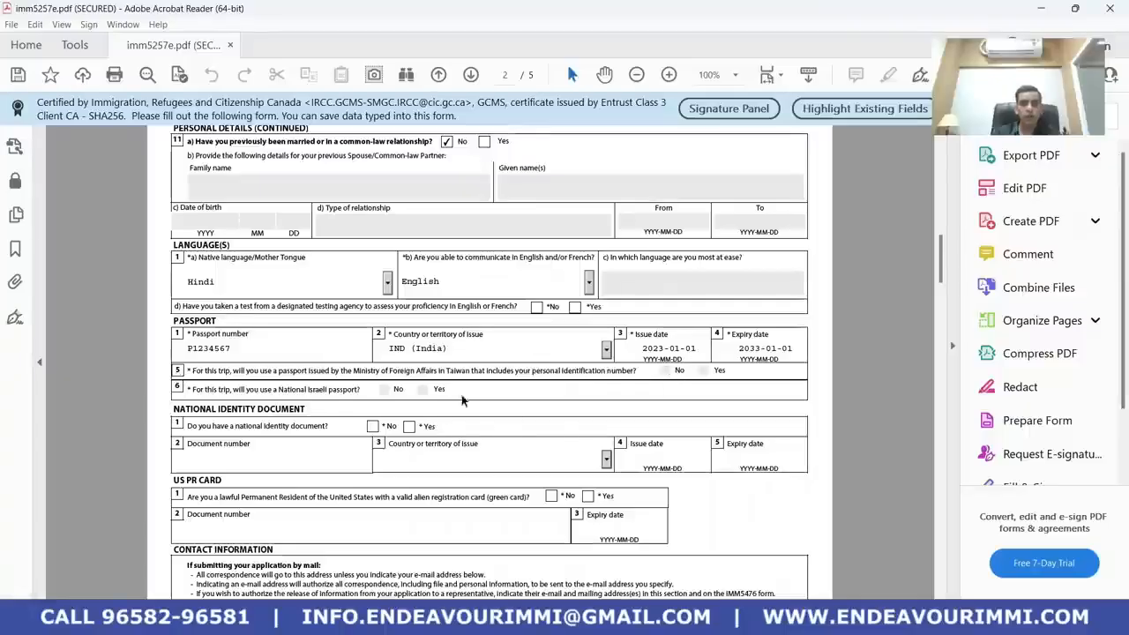
{"action": "scroll", "coordinate": [393, 413], "scroll_direction": "down", "scroll_amount": 2}
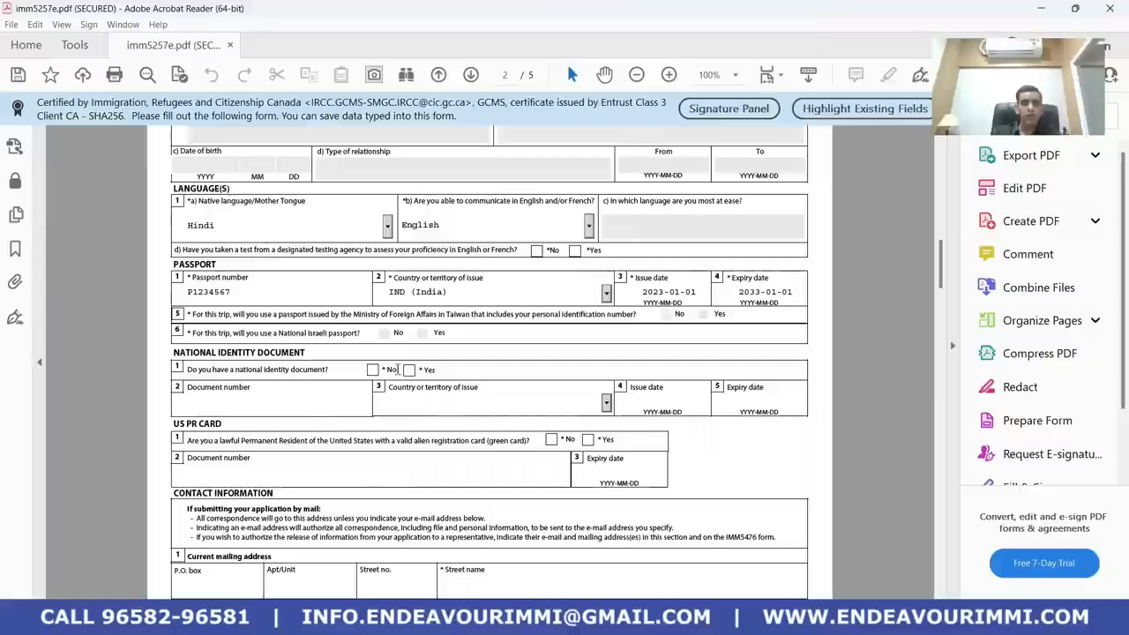
{"action": "left_click", "coordinate": [408, 370]}
{"action": "left_click", "coordinate": [268, 403]}
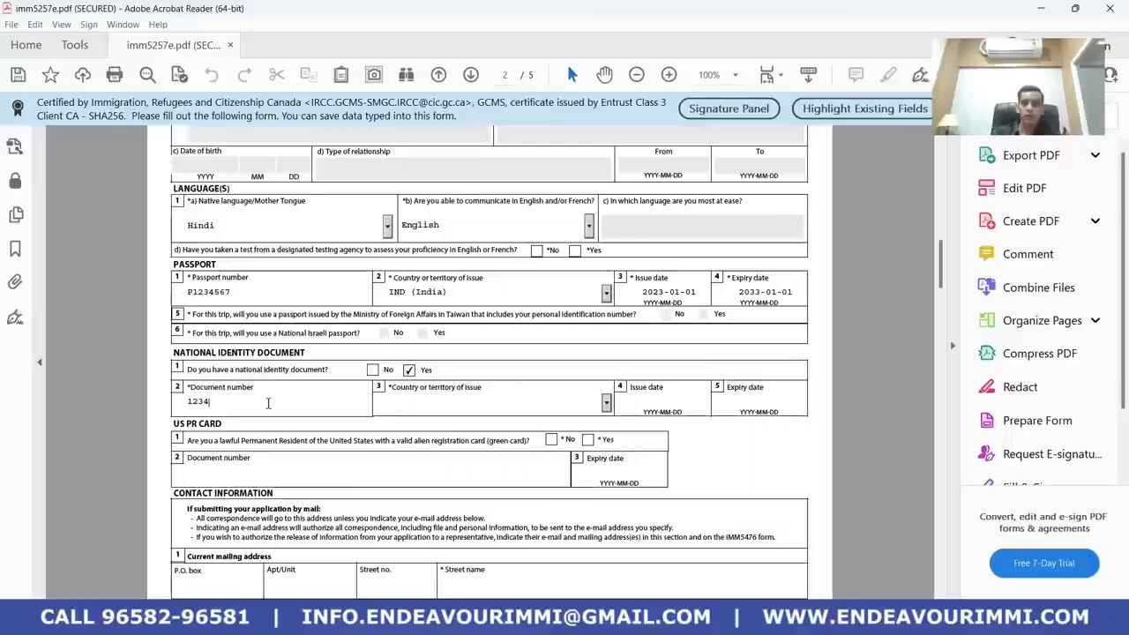
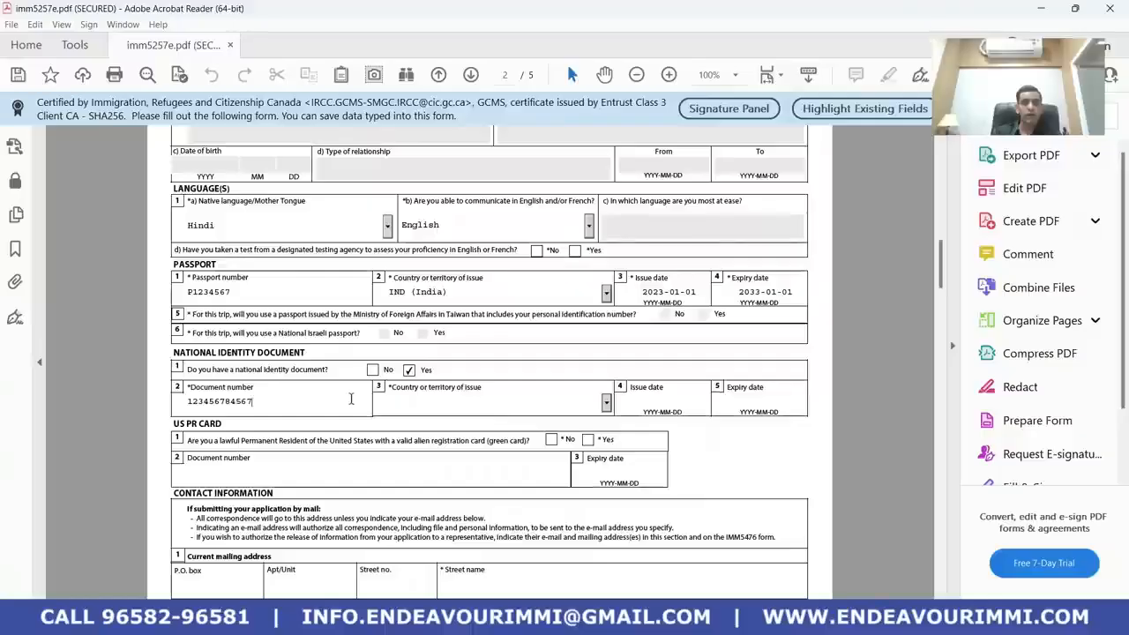
Set the ID document's issuing country to IND (India) and issue date 2012-01-01
{"action": "left_click", "coordinate": [392, 404]}
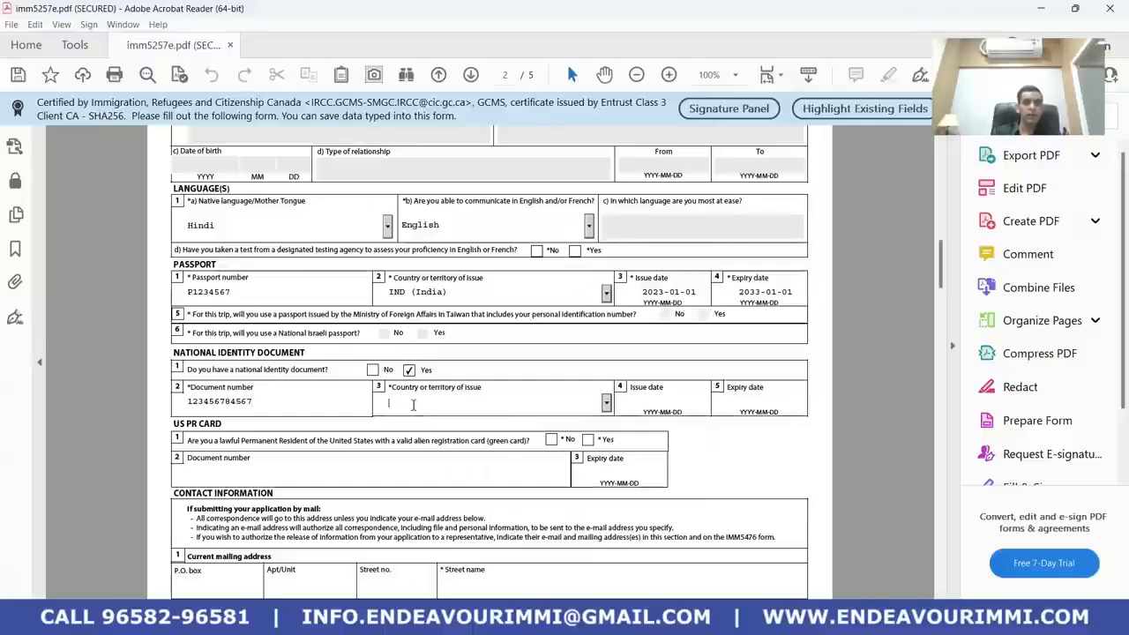
{"action": "type", "text": "in"}
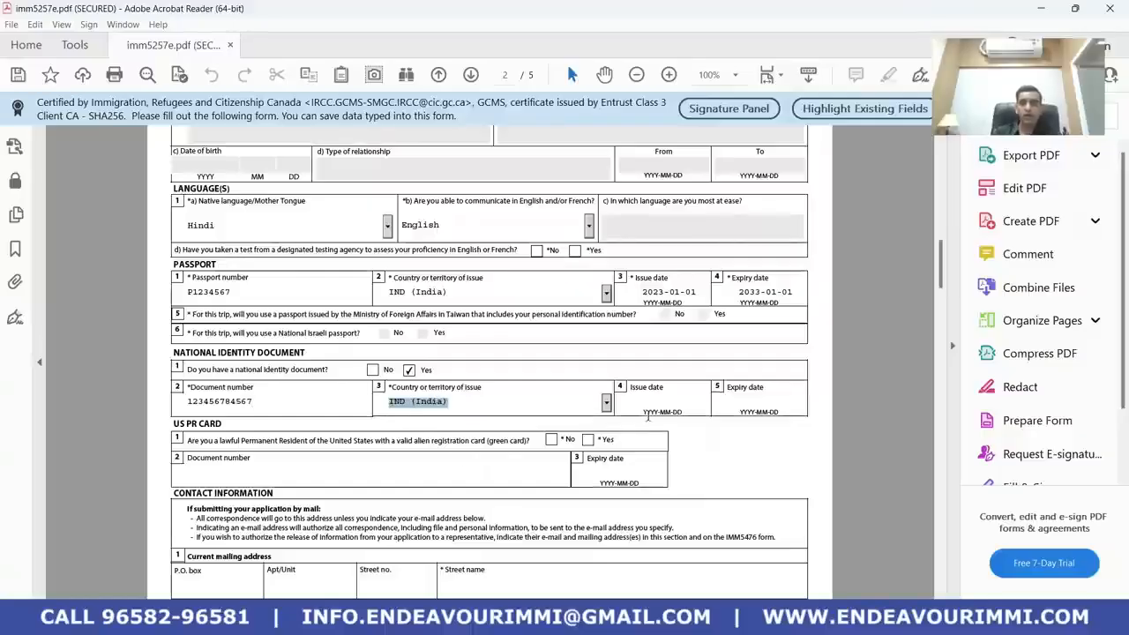
{"action": "left_click", "coordinate": [652, 405]}
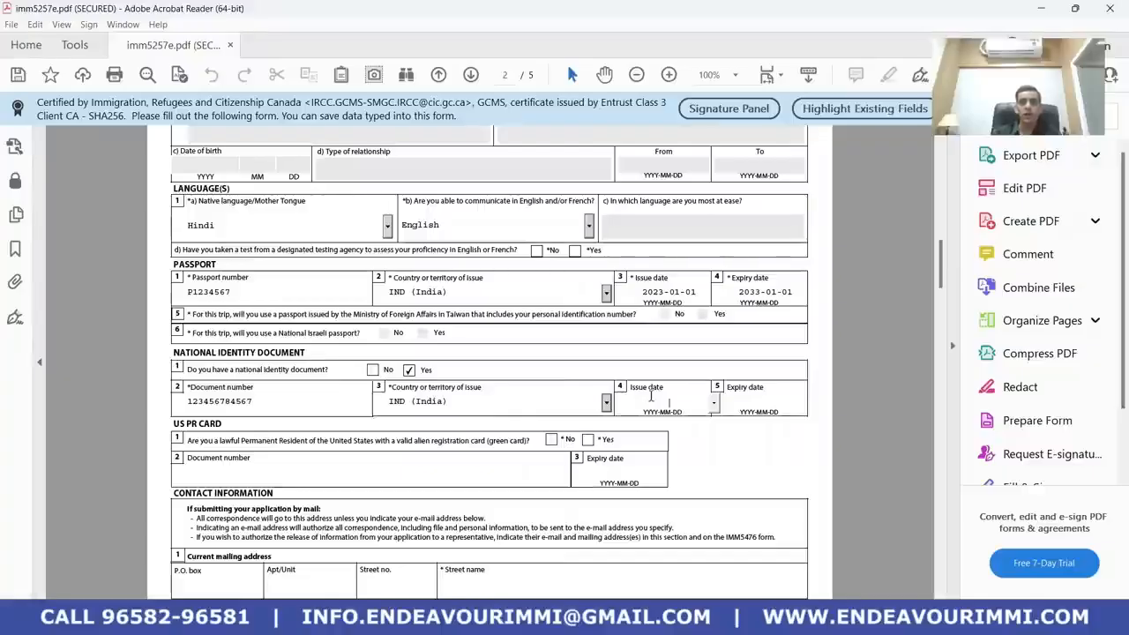
{"action": "type", "text": "201"}
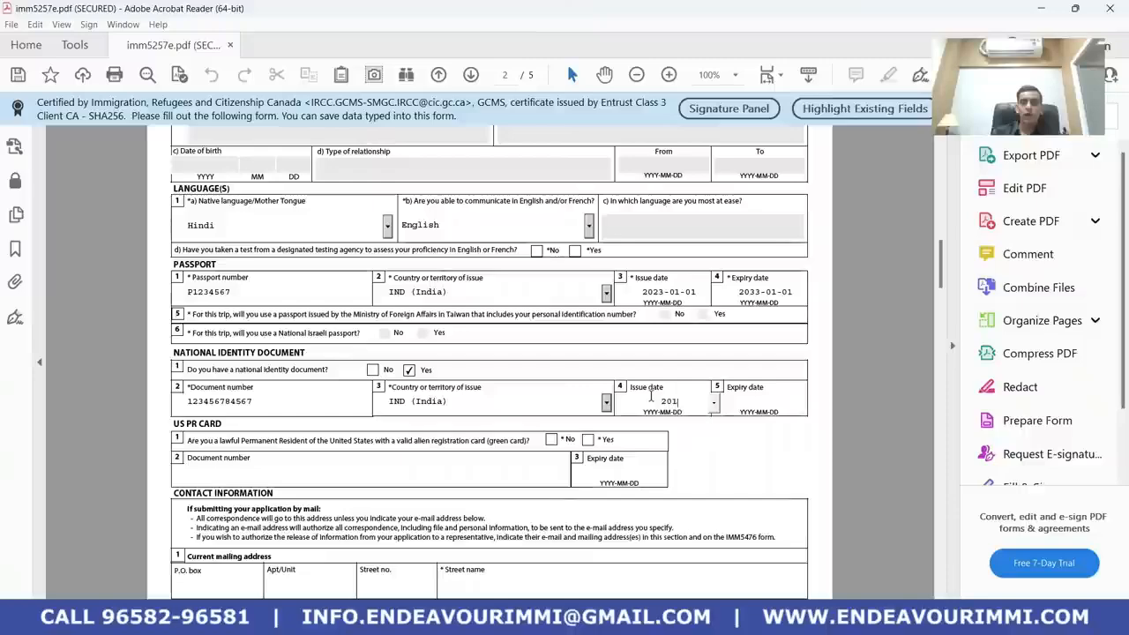
{"action": "type", "text": "20101"}
{"action": "key", "text": "Tab"}
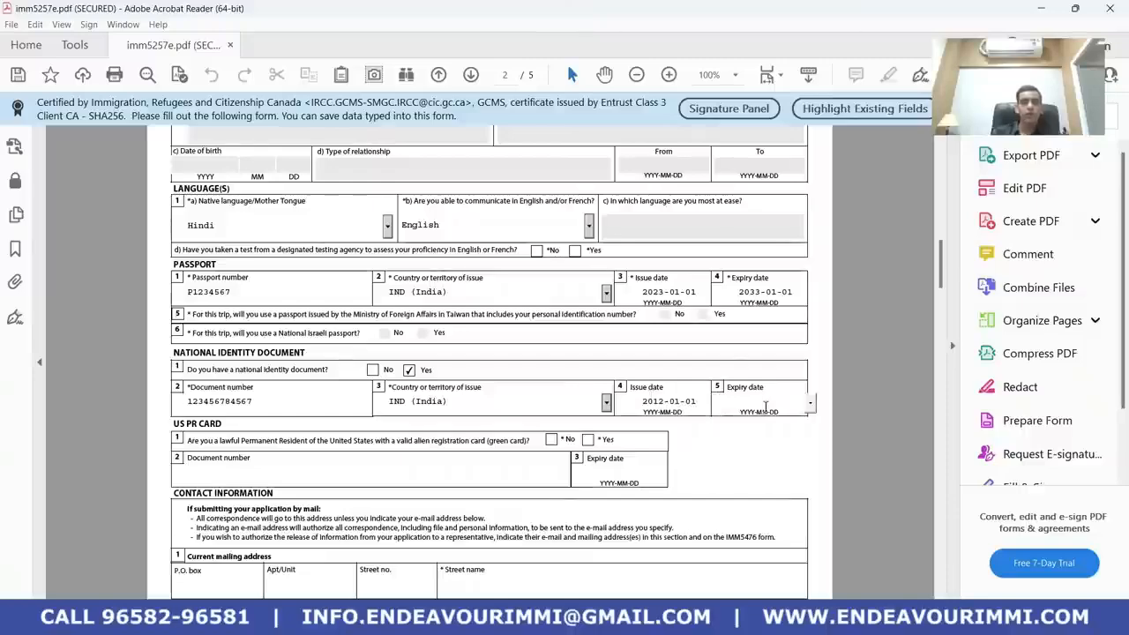
{"action": "scroll", "coordinate": [736, 420], "scroll_direction": "down", "scroll_amount": 1}
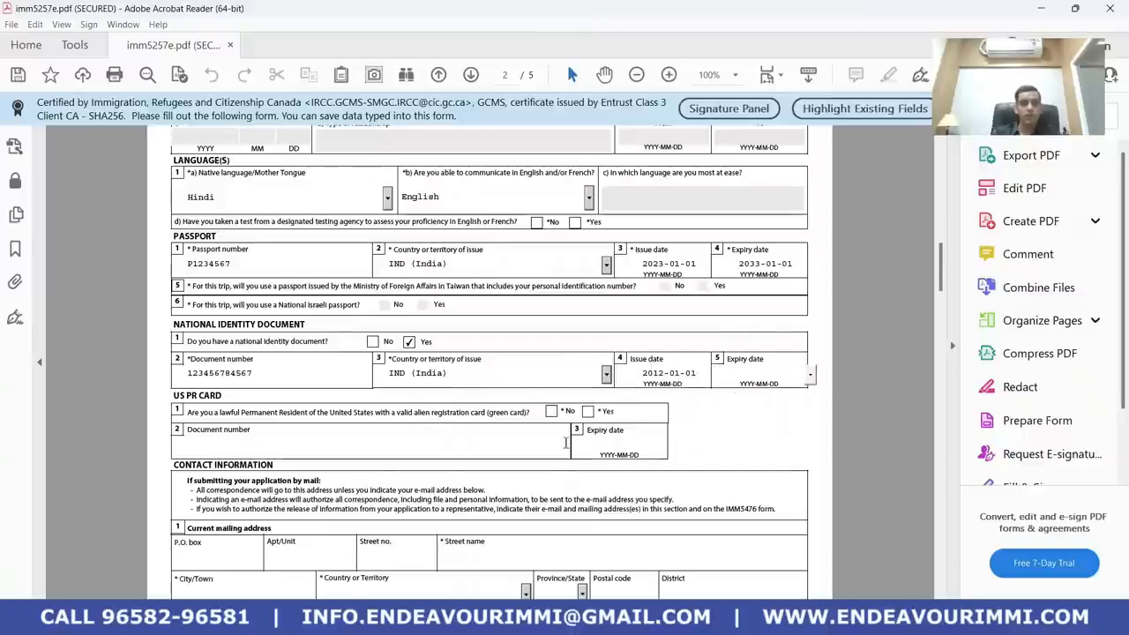
{"action": "scroll", "coordinate": [565, 446], "scroll_direction": "down", "scroll_amount": 1}
{"action": "scroll", "coordinate": [511, 432], "scroll_direction": "down", "scroll_amount": 1}
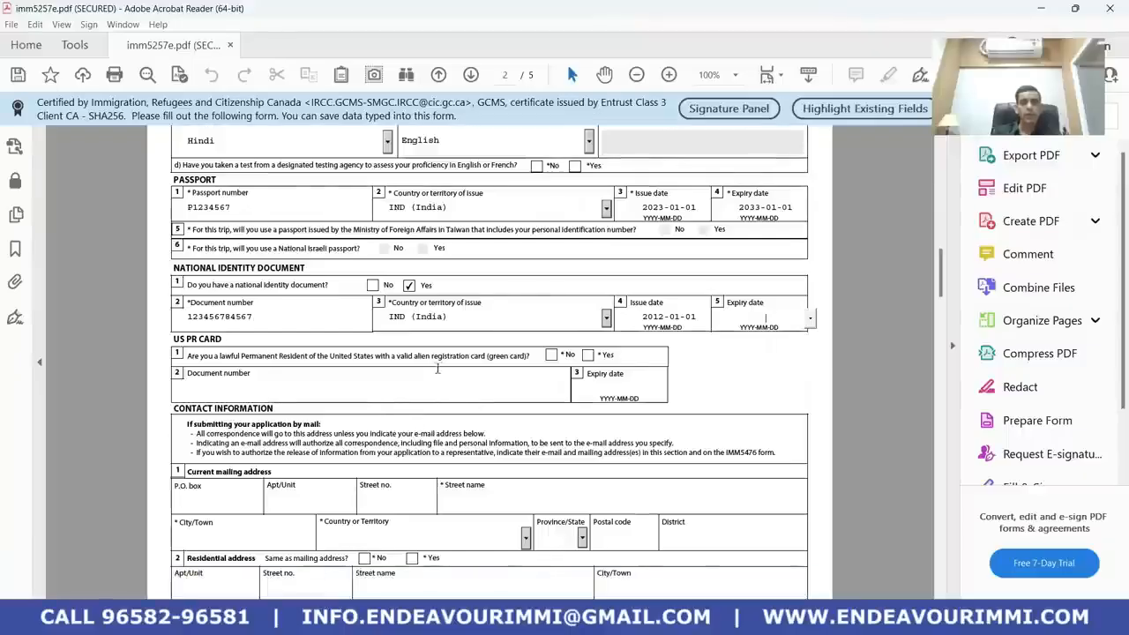
Answer No to holding a US PR card
{"action": "left_click", "coordinate": [551, 355]}
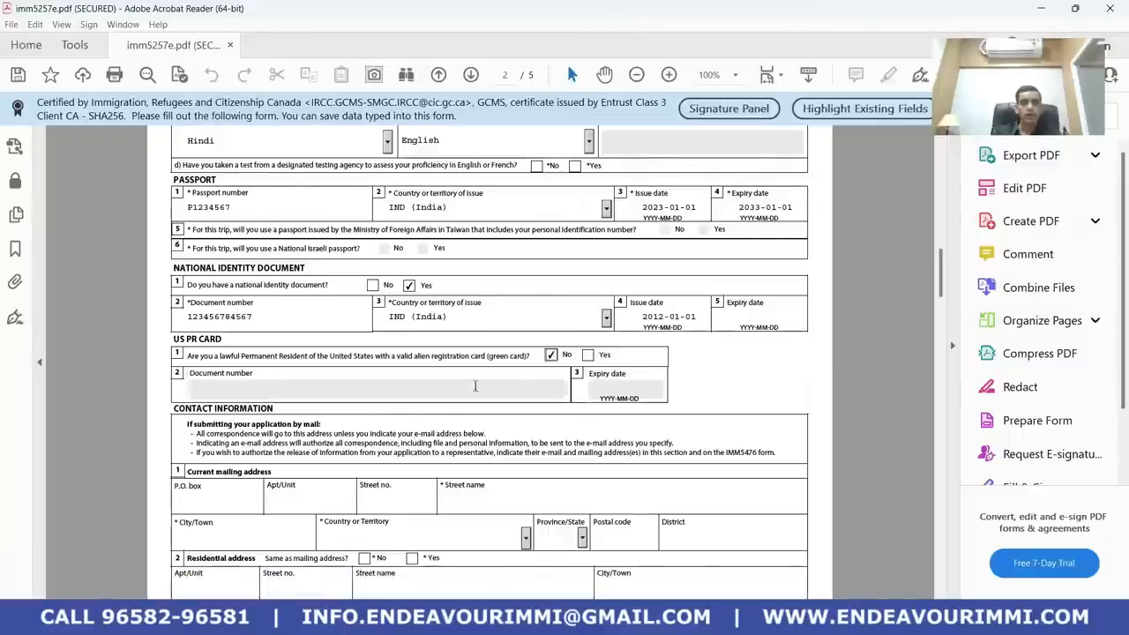
{"action": "scroll", "coordinate": [441, 410], "scroll_direction": "down", "scroll_amount": 1}
{"action": "scroll", "coordinate": [439, 411], "scroll_direction": "down", "scroll_amount": 4}
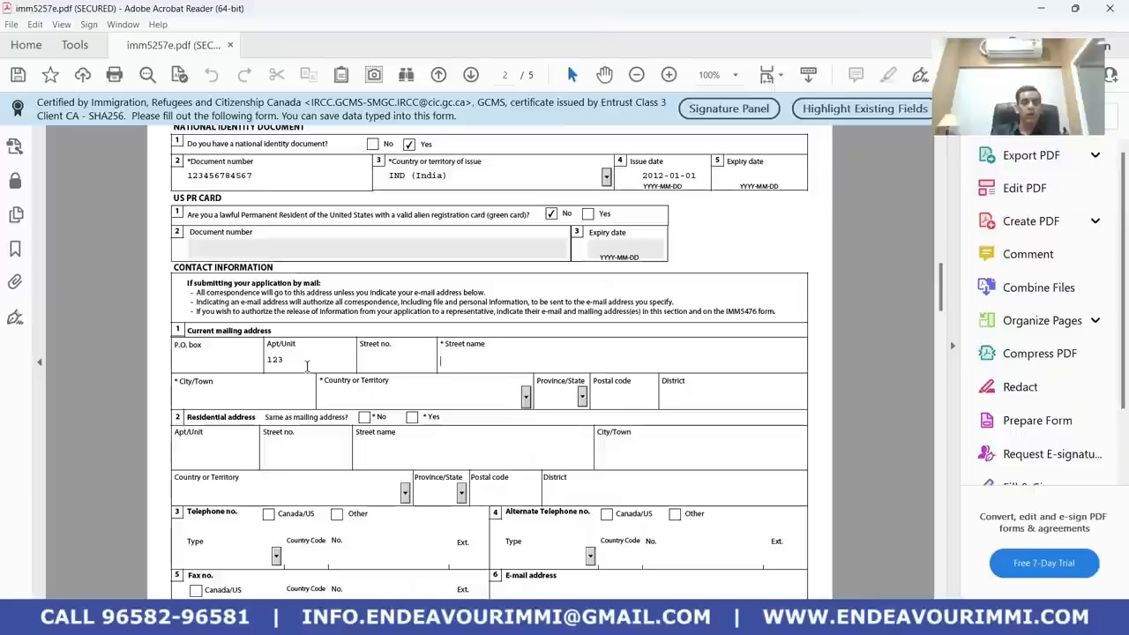
Fill the mailing address street name, city Delhi, country India and district Delhi
{"action": "key", "text": "Tab"}
{"action": "type", "text": "RAC"}
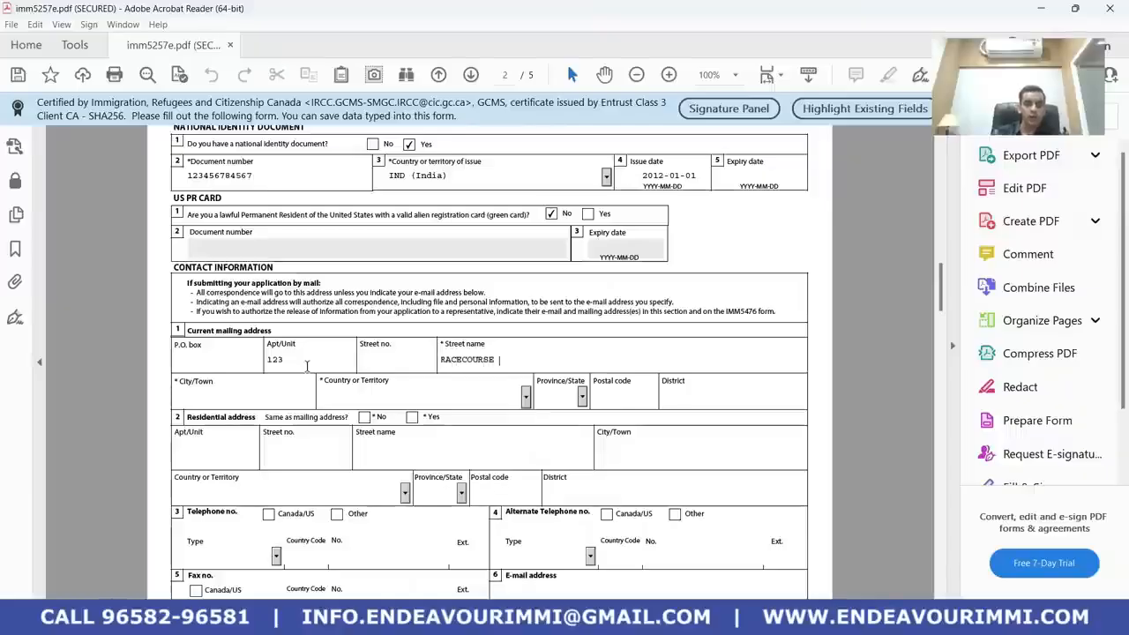
{"action": "type", "text": "ECOURSE ROAD"}
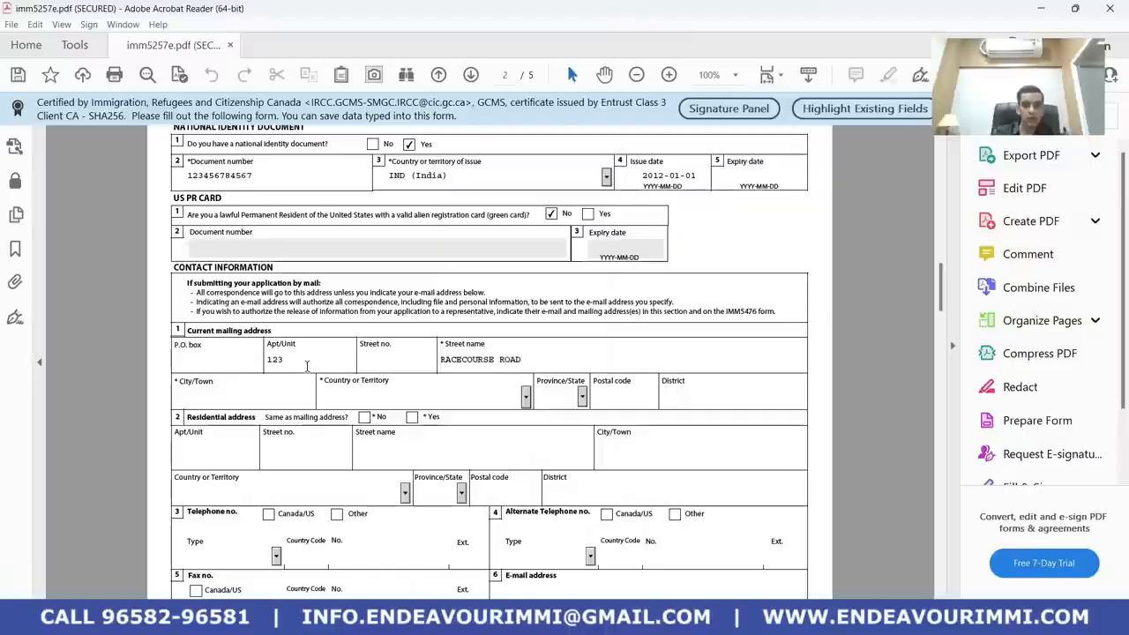
{"action": "left_click", "coordinate": [338, 365]}
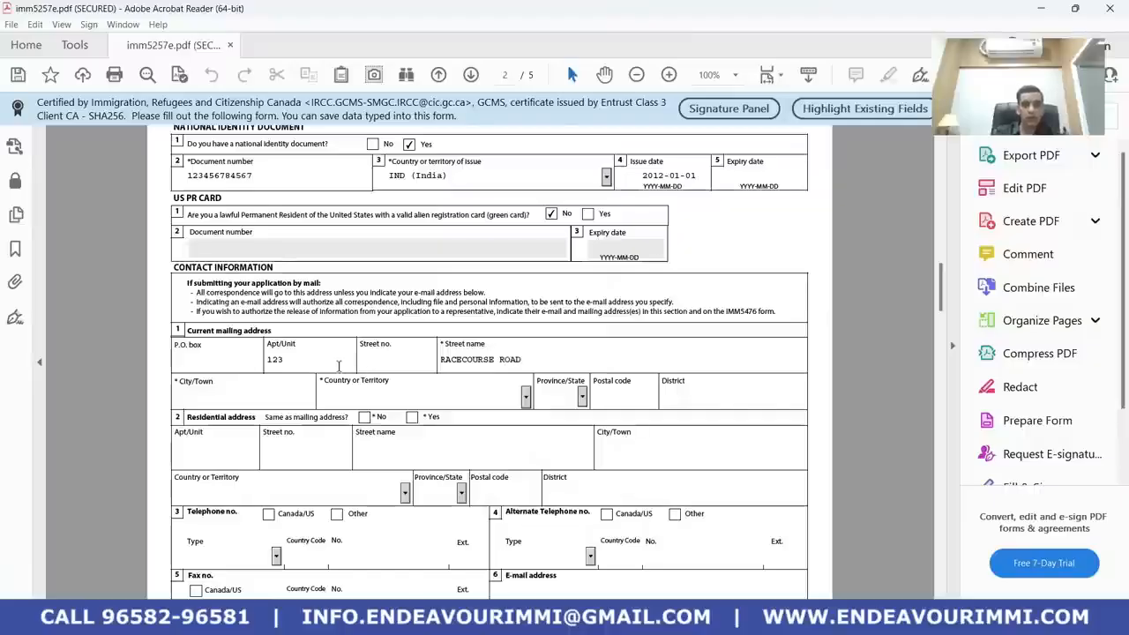
{"action": "left_click", "coordinate": [272, 399]}
{"action": "type", "text": "DE"}
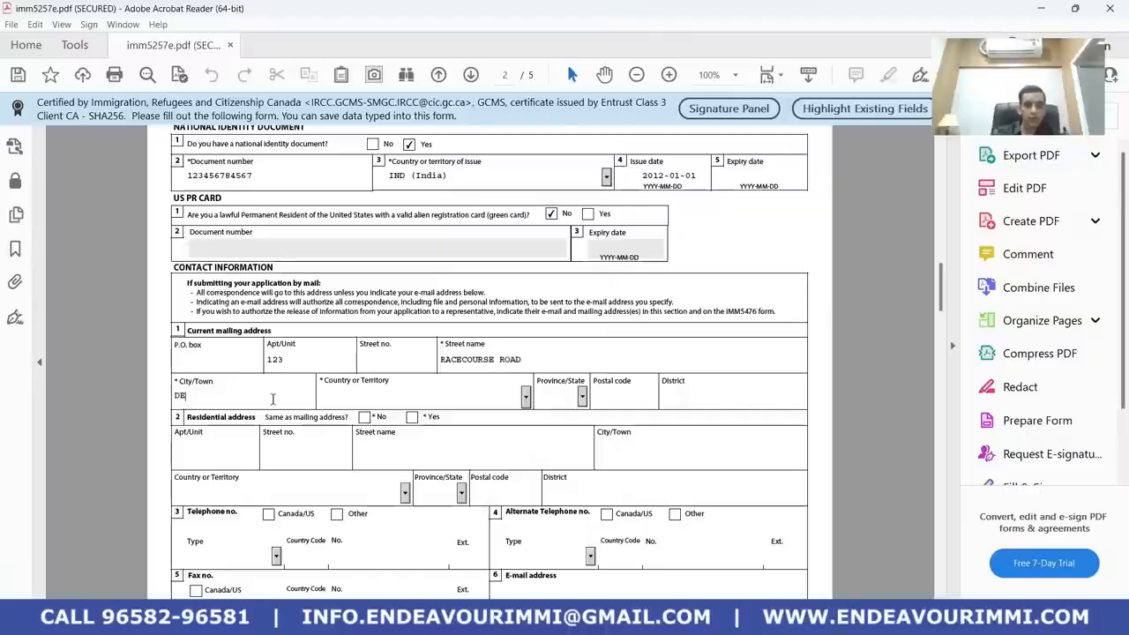
{"action": "type", "text": "LHI"}
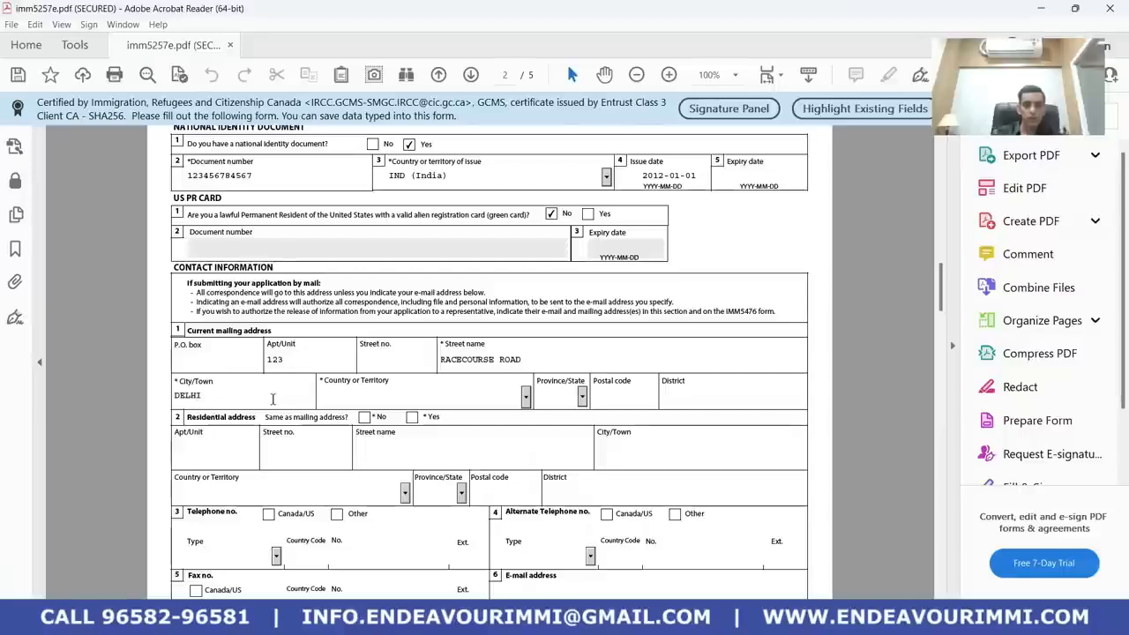
{"action": "type", "text": "in"}
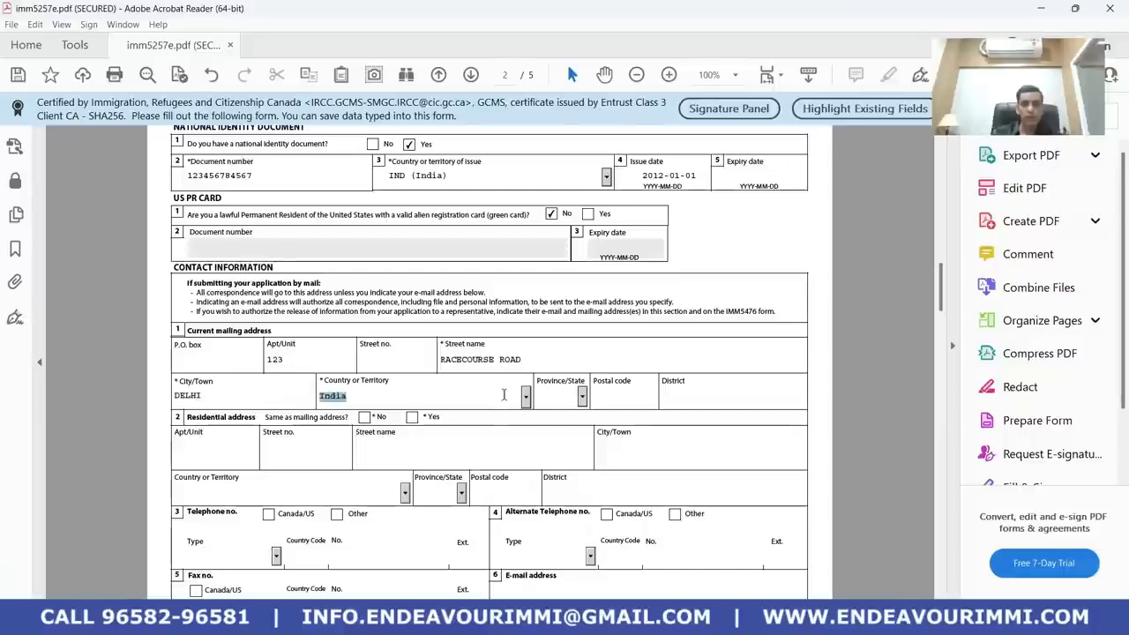
{"action": "left_click", "coordinate": [569, 395]}
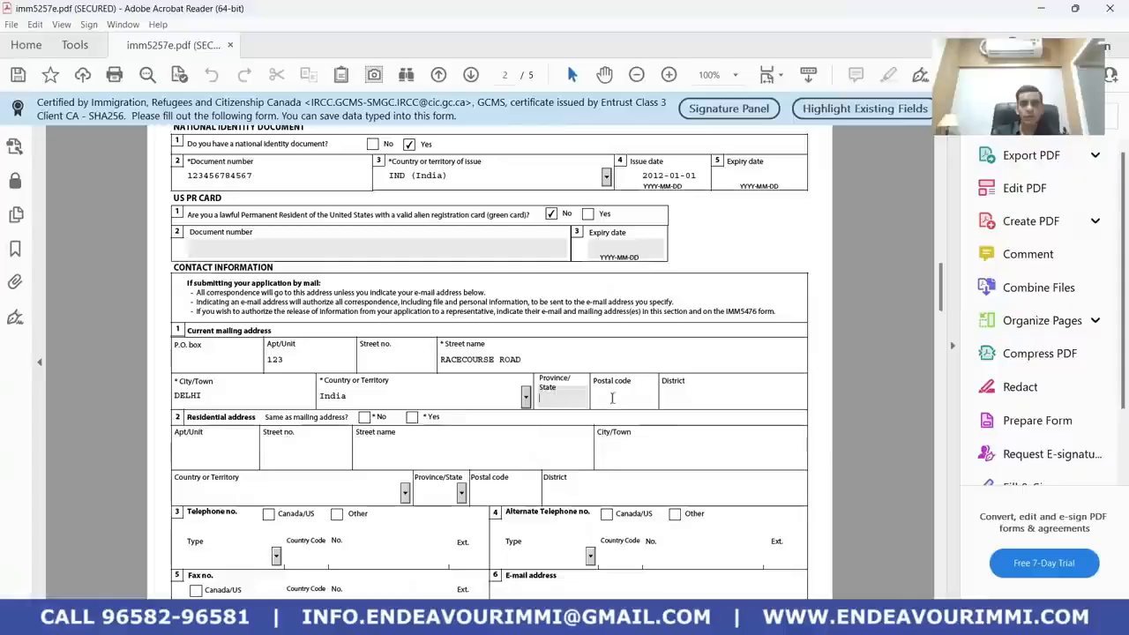
{"action": "left_click", "coordinate": [662, 397]}
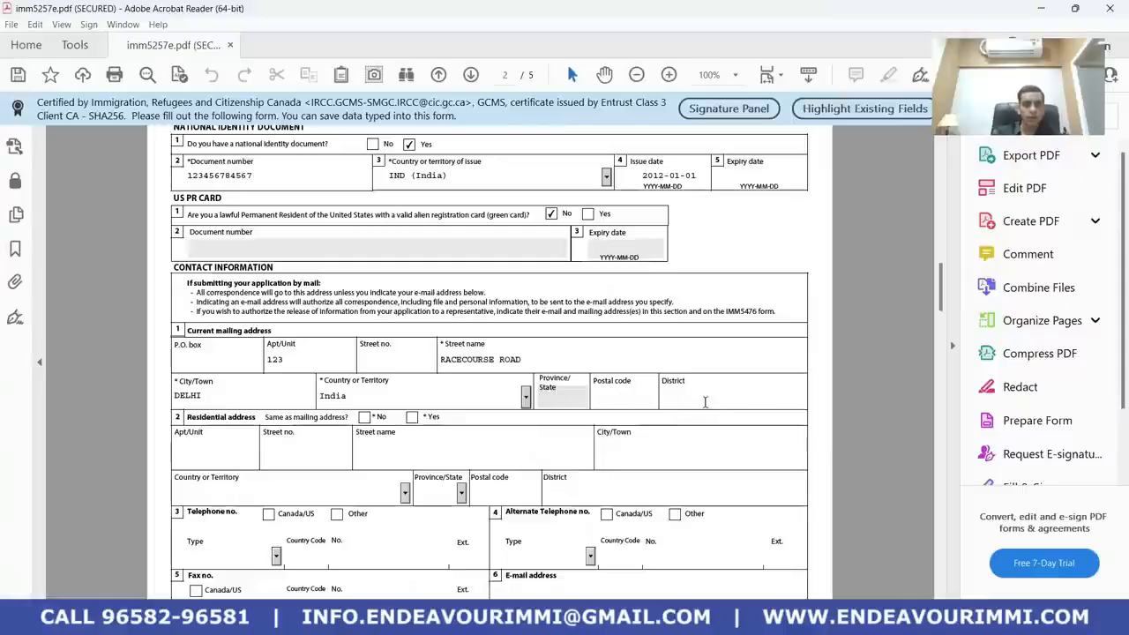
{"action": "type", "text": "DELH"}
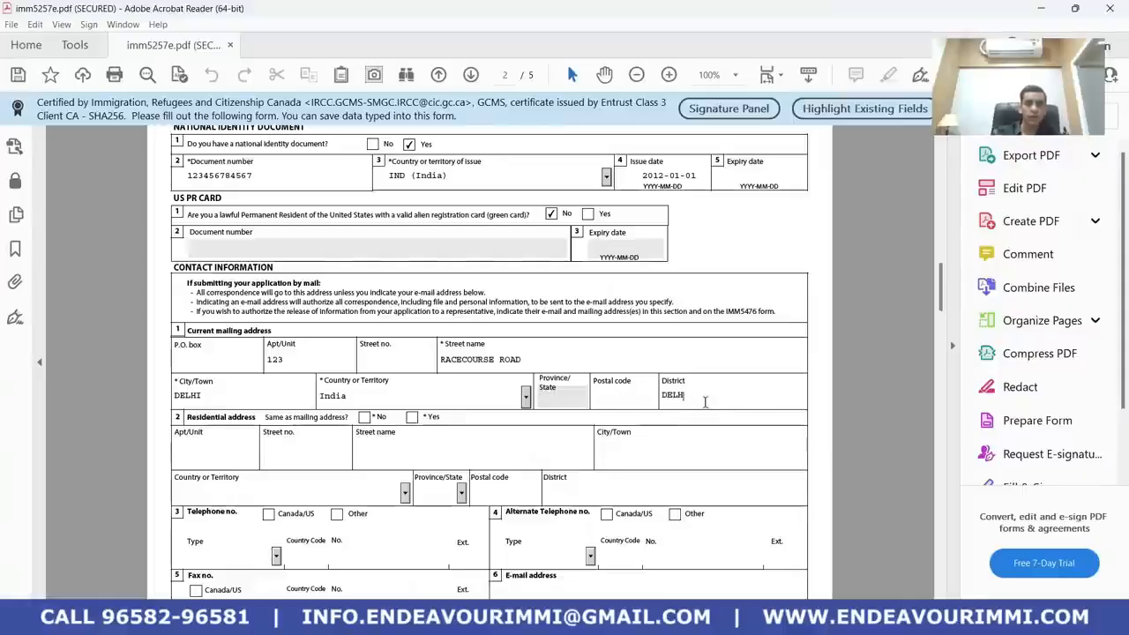
{"action": "type", "text": "I"}
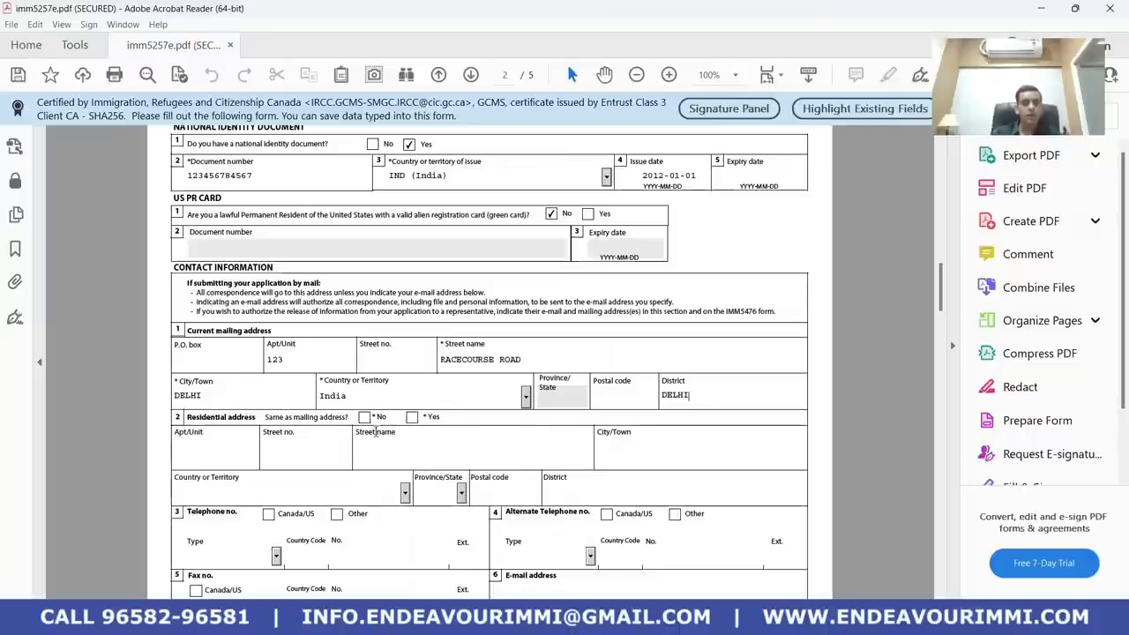
Mark residential address same as mailing and add an Other telephone with country code 91 and number
{"action": "left_click", "coordinate": [411, 416]}
{"action": "scroll", "coordinate": [332, 431], "scroll_direction": "down", "scroll_amount": 3}
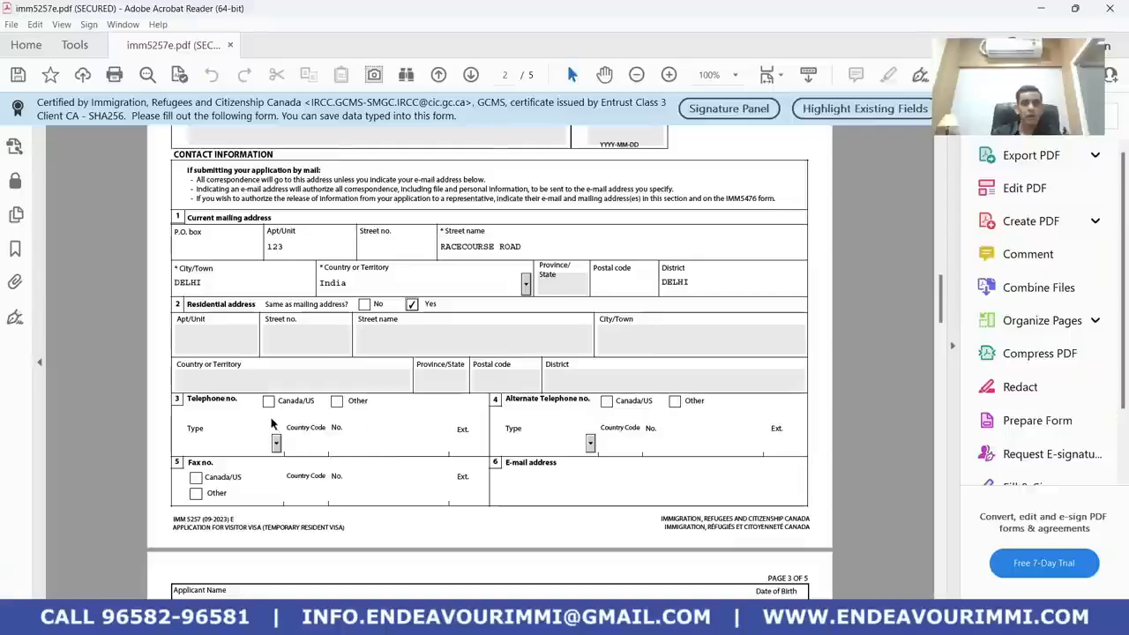
{"action": "left_click", "coordinate": [337, 401]}
{"action": "scroll", "coordinate": [260, 437], "scroll_direction": "down", "scroll_amount": 2}
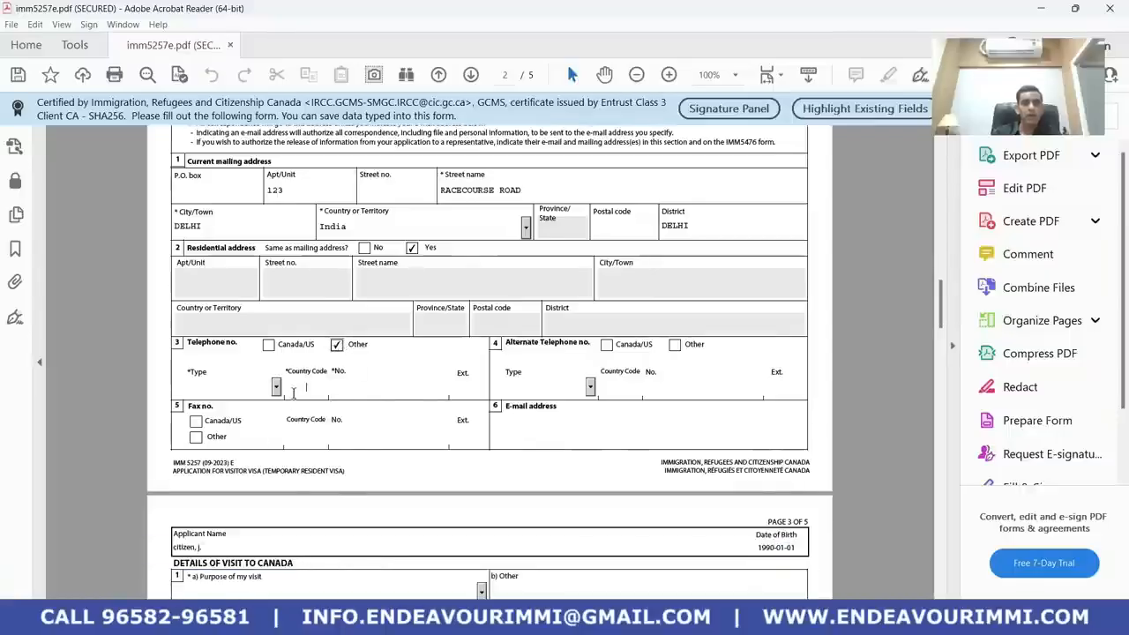
{"action": "type", "text": "150"}
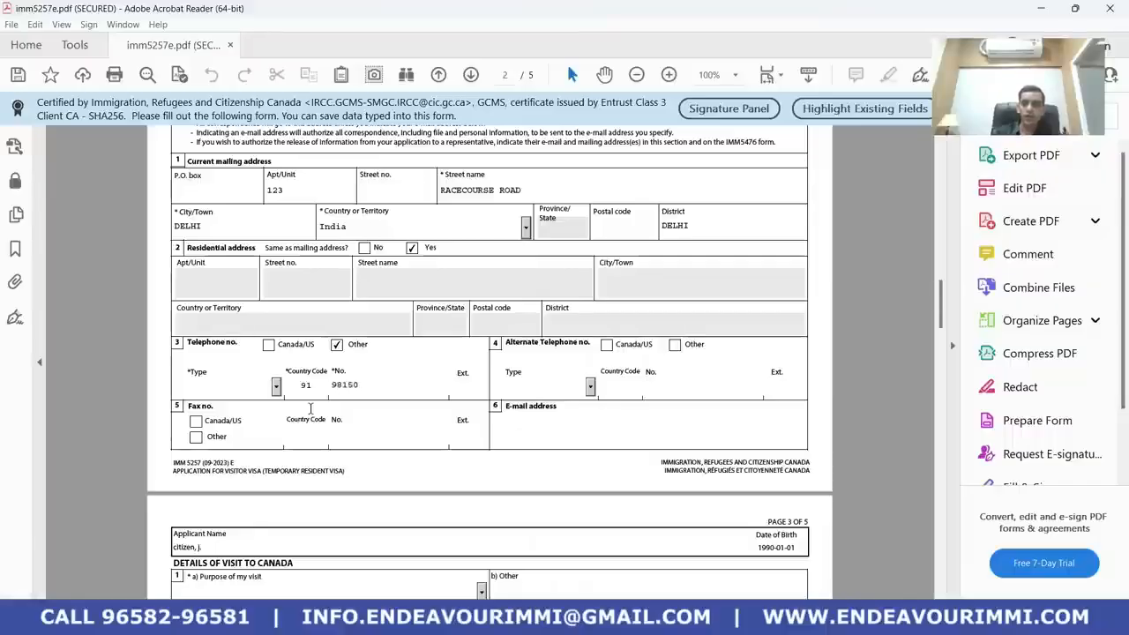
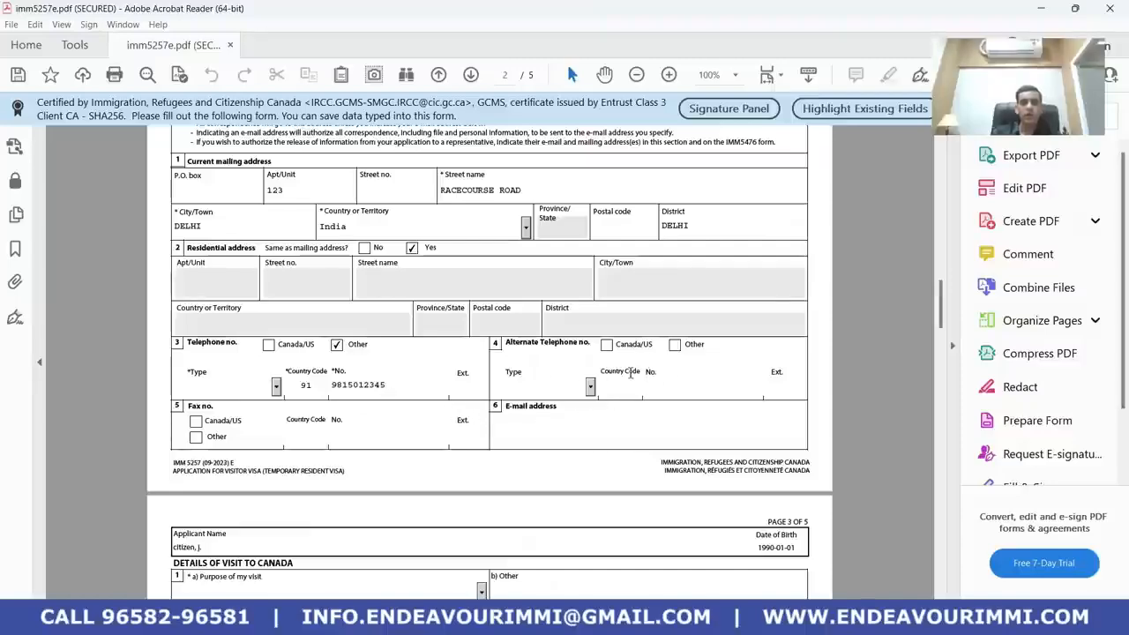
Copy the applicant's e-mail address from Notepad into the form's E-mail address field
{"action": "left_click", "coordinate": [506, 429]}
{"action": "key", "text": "alt+Tab"}
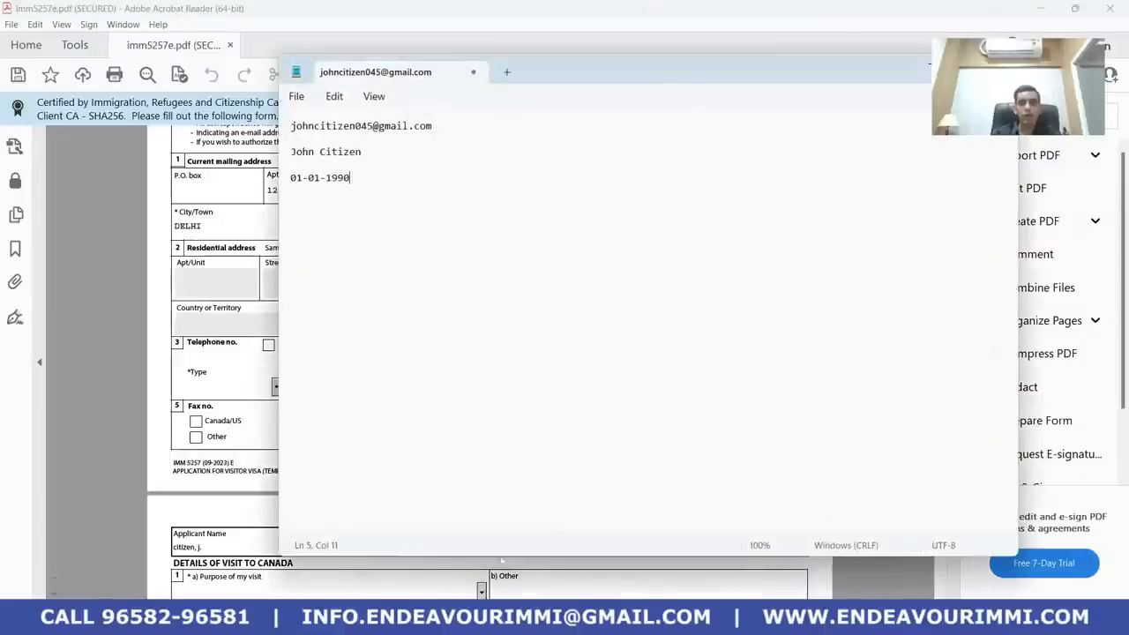
{"action": "left_click_drag", "start_coordinate": [467, 131], "coordinate": [292, 121]}
{"action": "key", "text": "ctrl+c"}
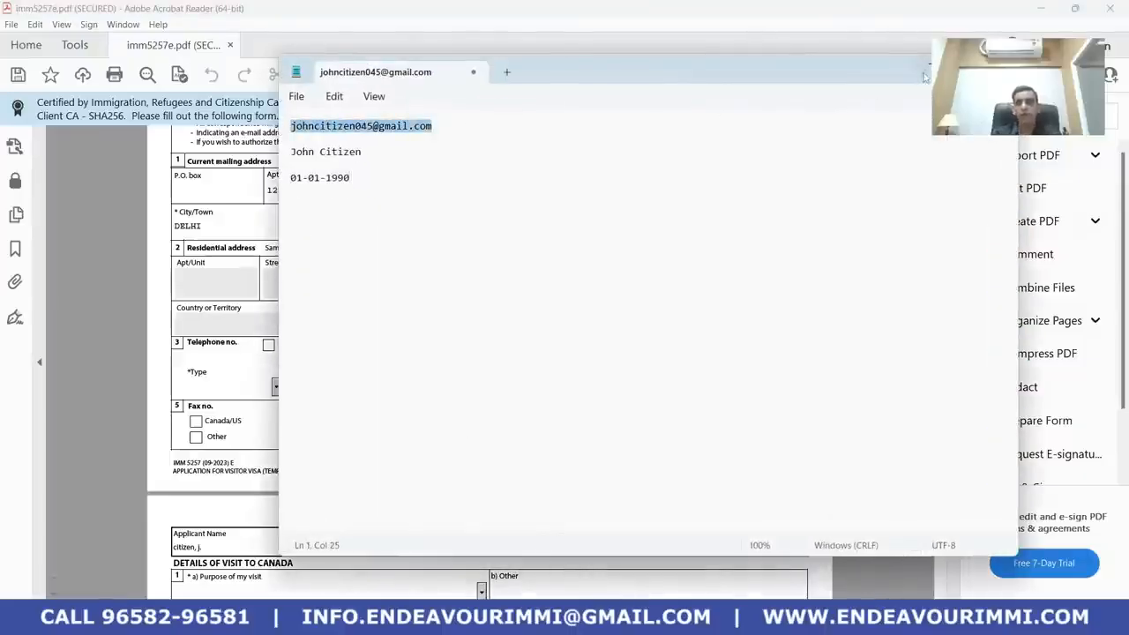
{"action": "key", "text": "alt+Tab"}
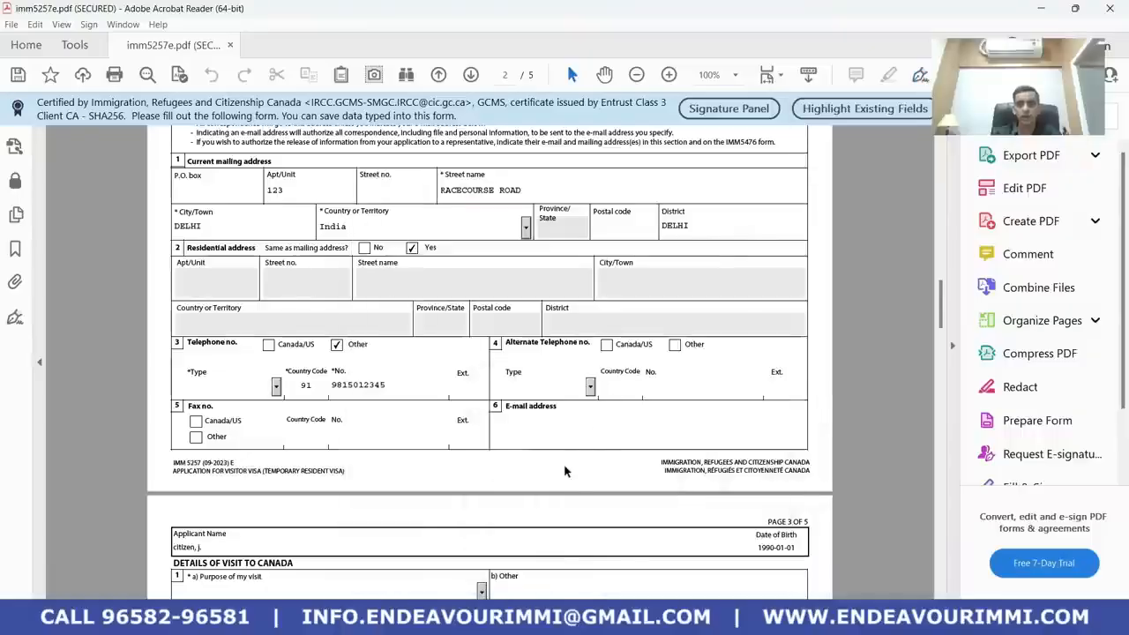
{"action": "key", "text": "ctrl+v"}
{"action": "scroll", "coordinate": [541, 444], "scroll_direction": "down", "scroll_amount": 1}
{"action": "scroll", "coordinate": [540, 444], "scroll_direction": "down", "scroll_amount": 4}
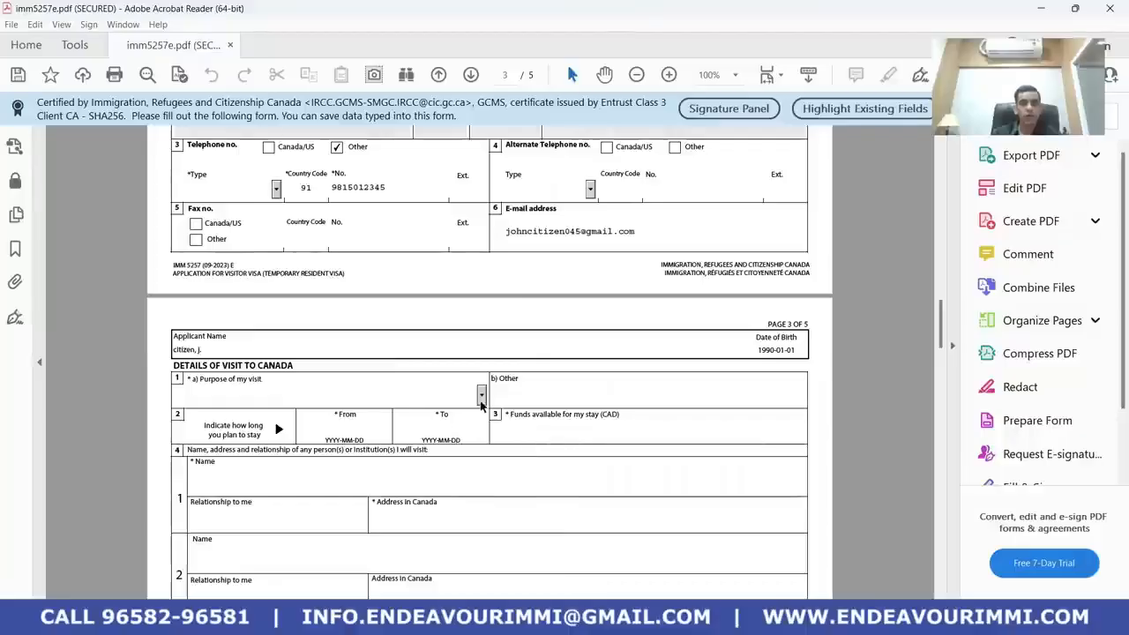
Choose Tourism as the purpose of the visit
{"action": "left_click", "coordinate": [481, 399]}
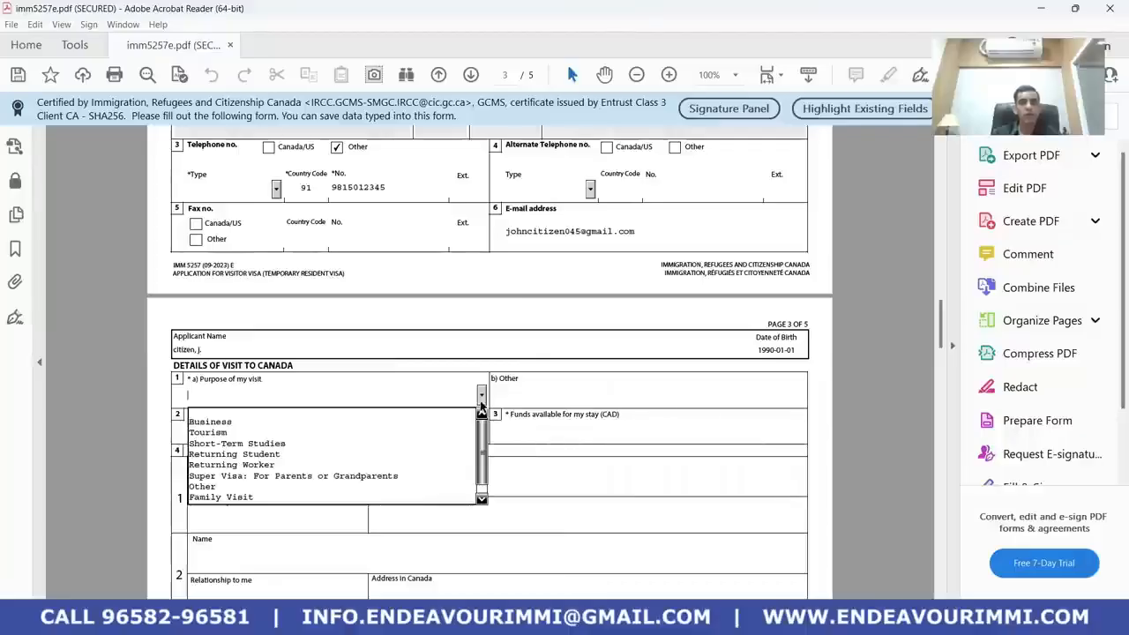
{"action": "left_click", "coordinate": [429, 438]}
{"action": "scroll", "coordinate": [323, 460], "scroll_direction": "down", "scroll_amount": 2}
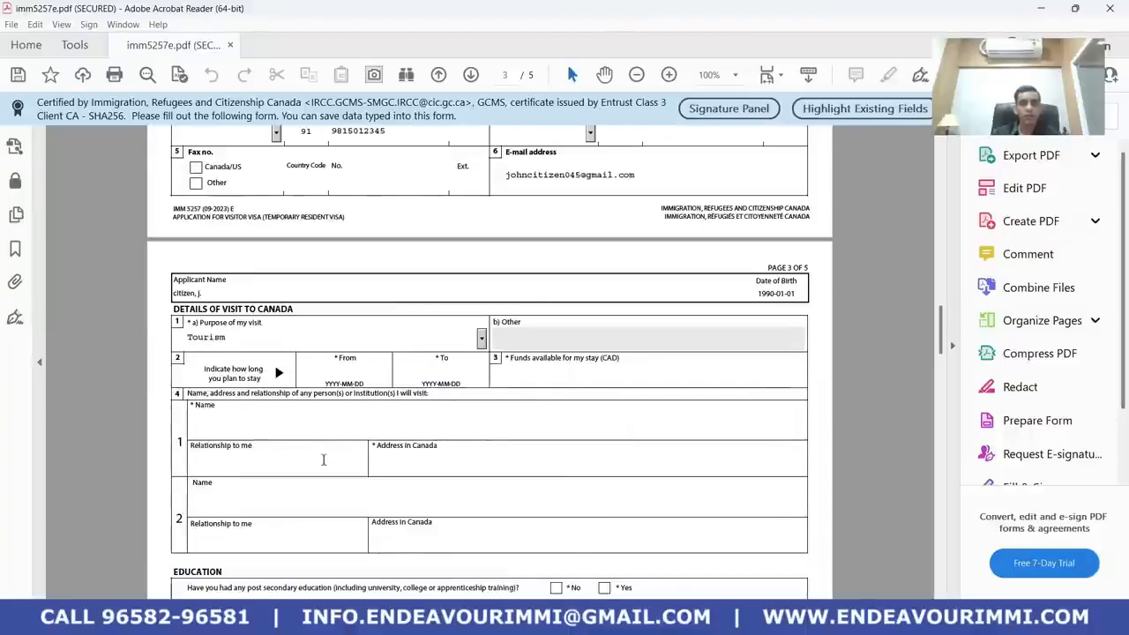
{"action": "scroll", "coordinate": [323, 460], "scroll_direction": "down", "scroll_amount": 1}
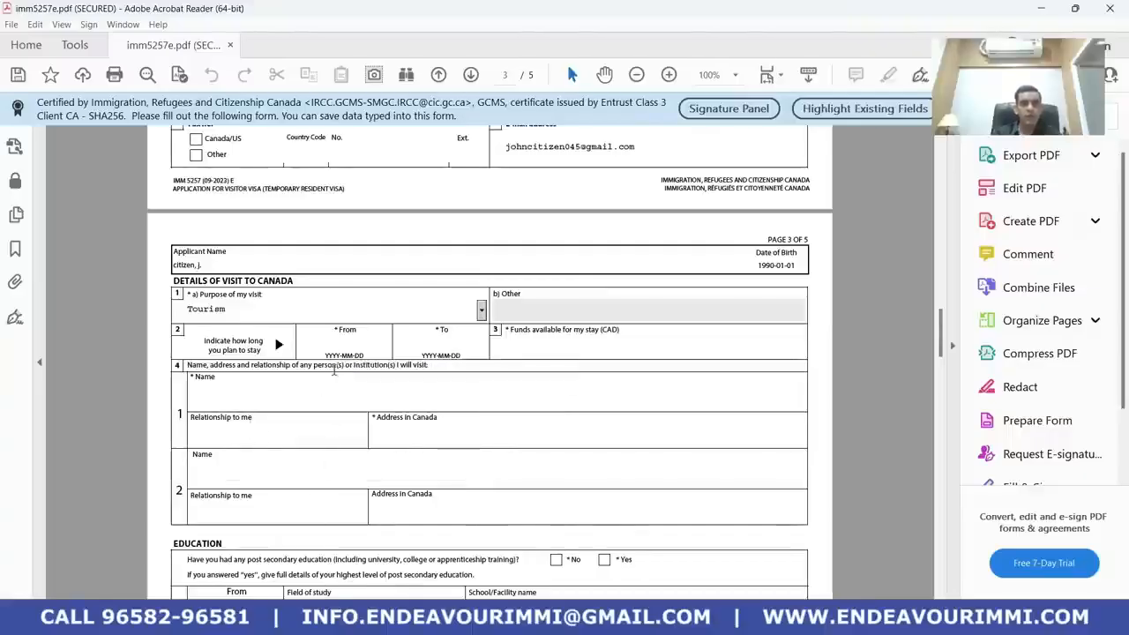
Enter the stay dates from 2023-12-20 to 2024-01-05
{"action": "left_click", "coordinate": [334, 342]}
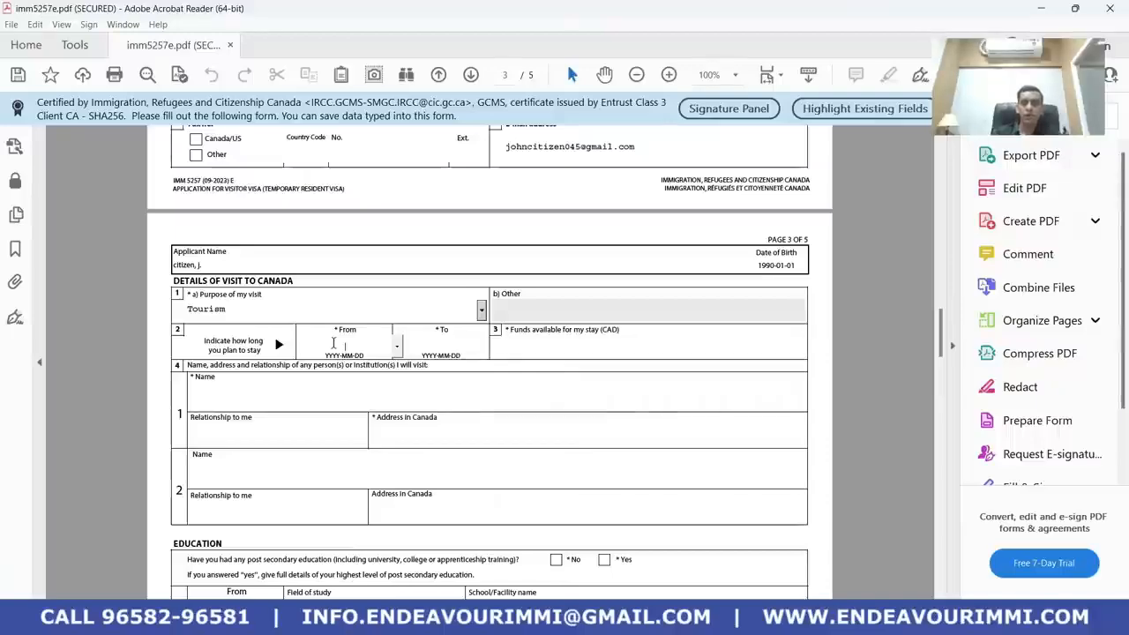
{"action": "type", "text": "20"}
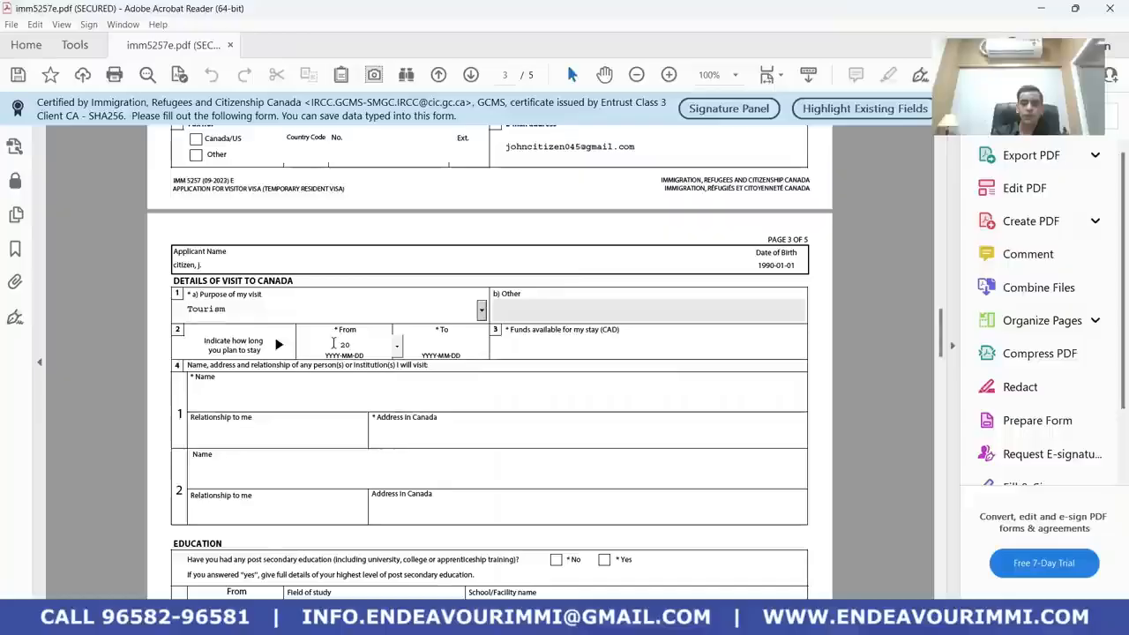
{"action": "type", "text": "12"}
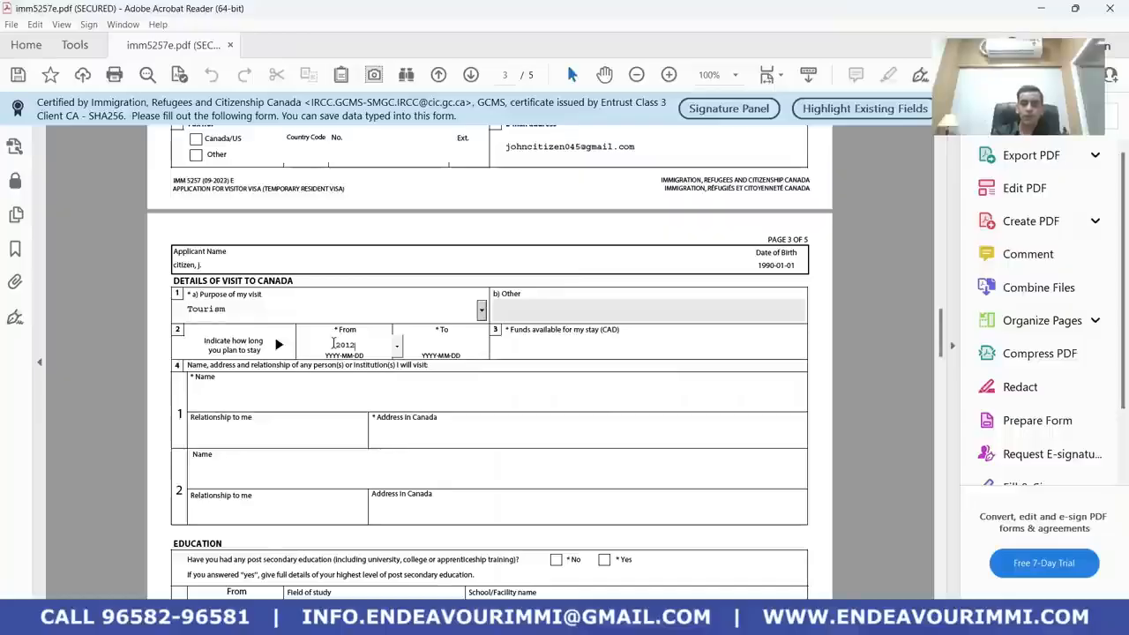
{"action": "key", "text": "BackSpace"}
{"action": "key", "text": "BackSpace"}
{"action": "key", "text": "BackSpace"}
{"action": "key", "text": "BackSpace"}
{"action": "type", "text": "2023"}
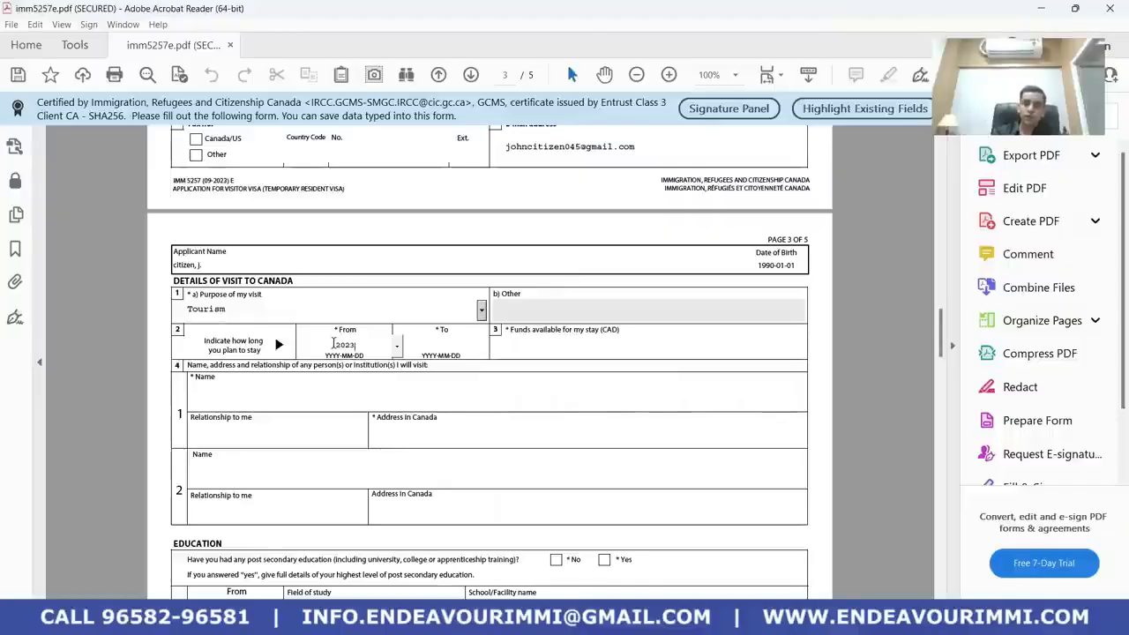
{"action": "type", "text": "1220"}
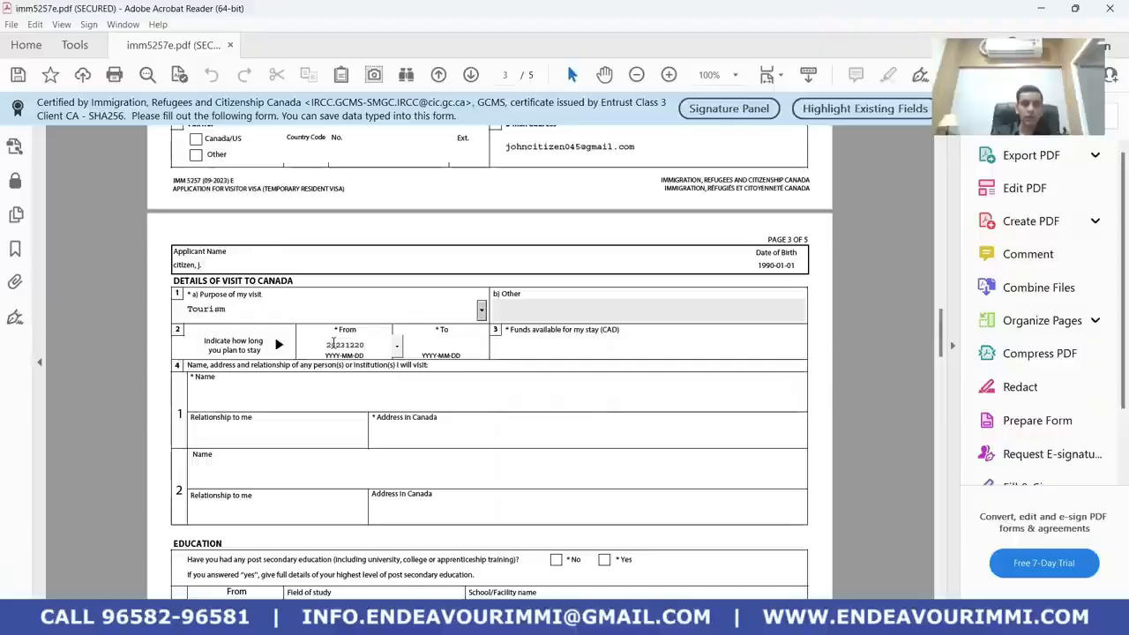
{"action": "key", "text": "Tab"}
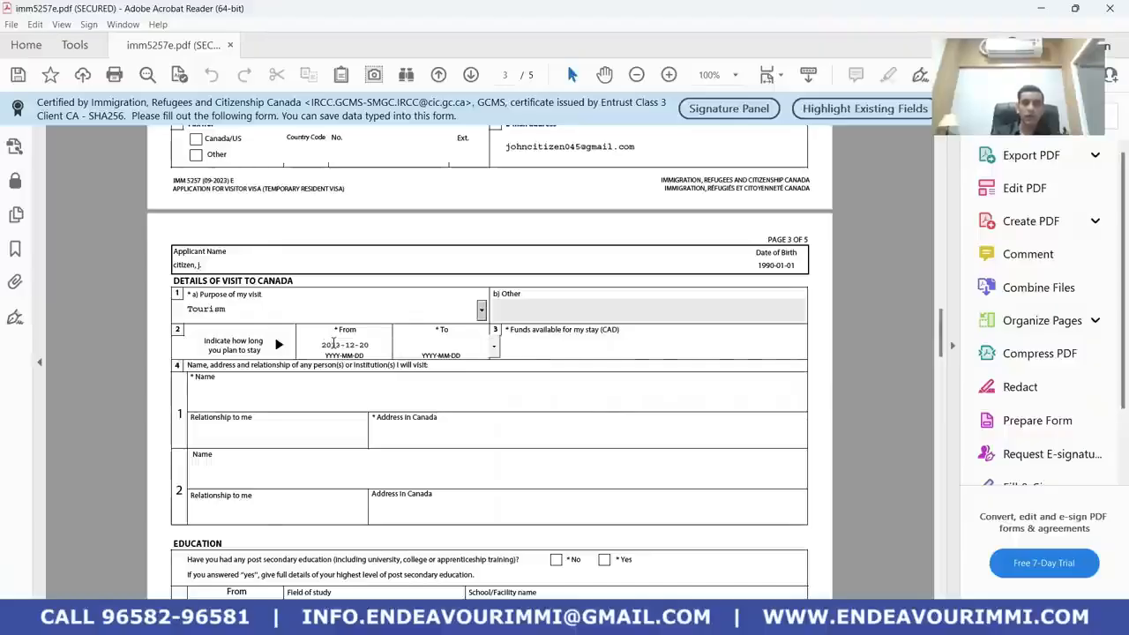
{"action": "type", "text": "202"}
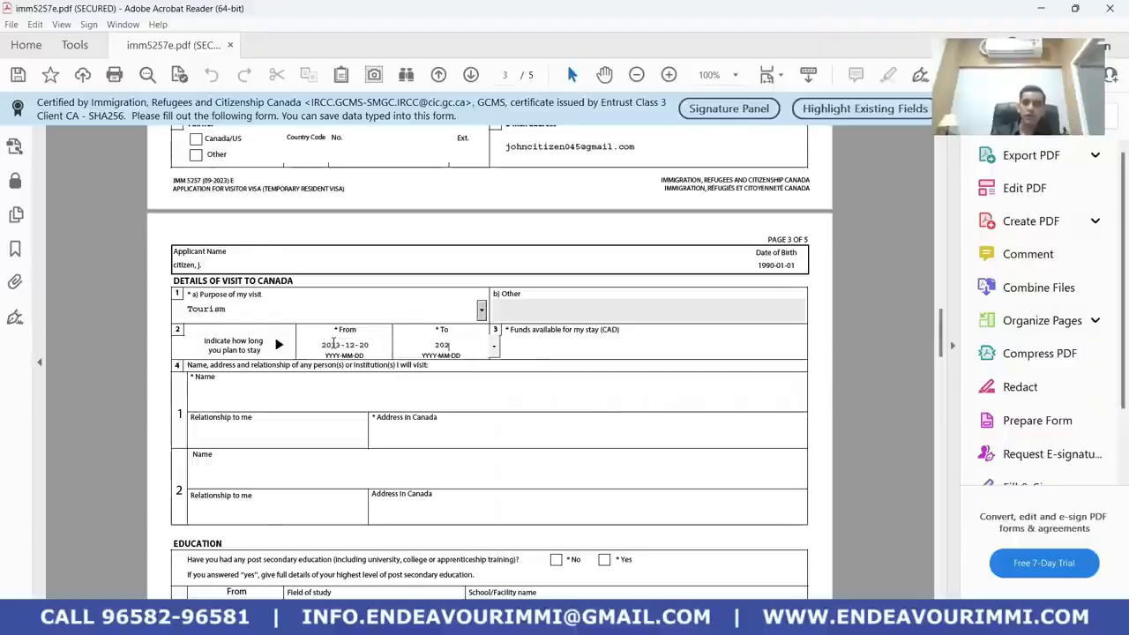
{"action": "type", "text": "4-01"}
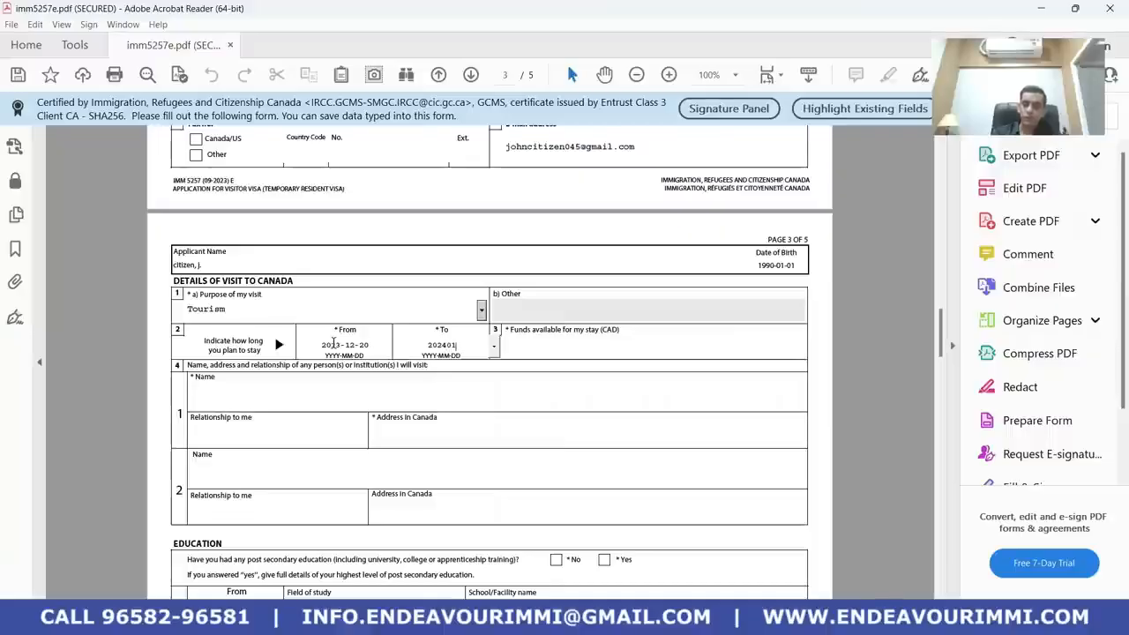
{"action": "type", "text": "-05"}
{"action": "key", "text": "Tab"}
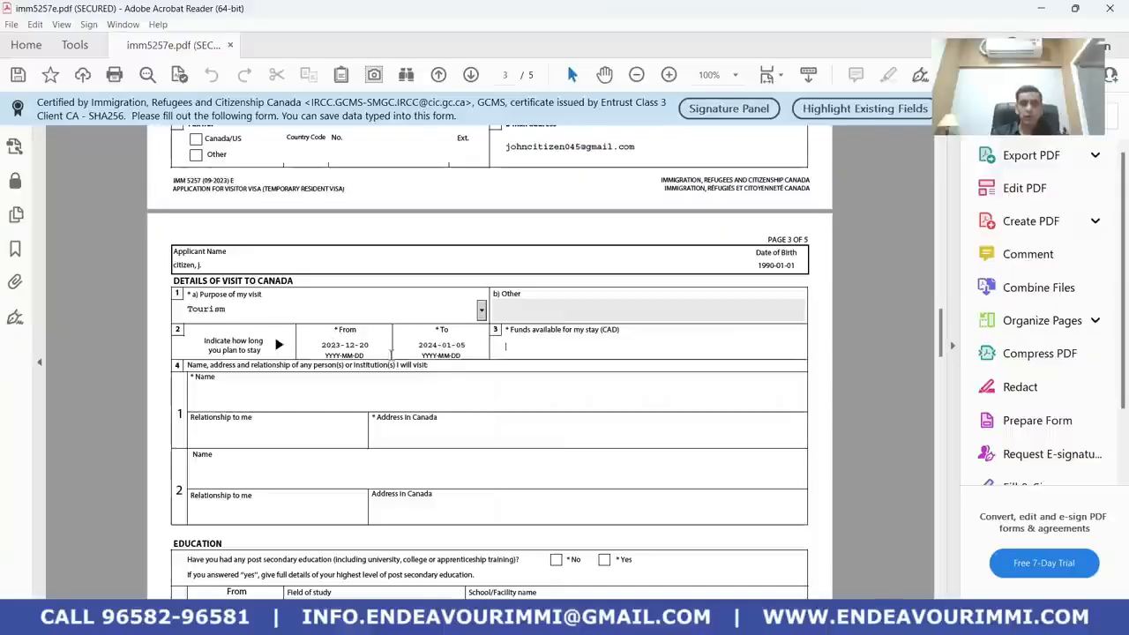
Enter $20,000 CAD as the funds available for the stay
{"action": "left_click", "coordinate": [541, 343]}
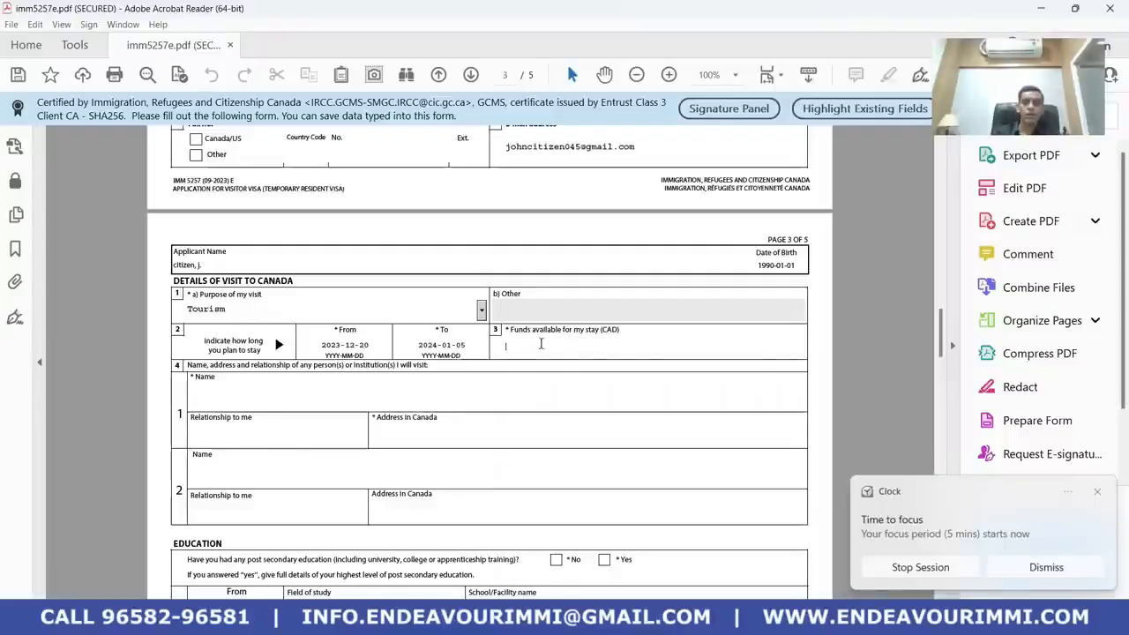
{"action": "type", "text": "20000"}
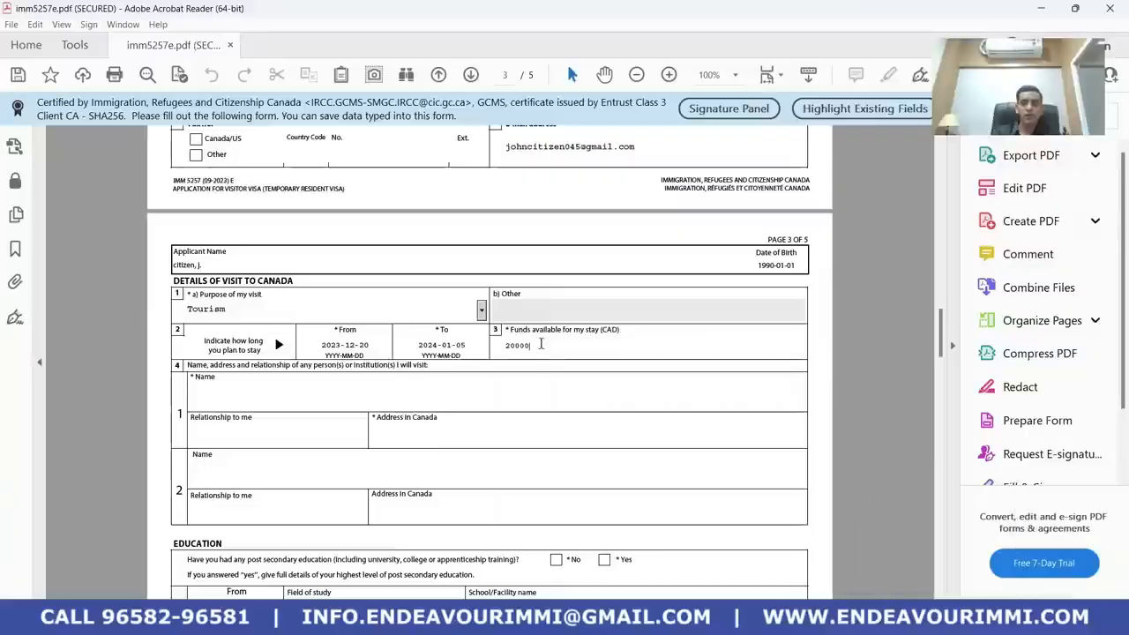
{"action": "key", "text": "Tab"}
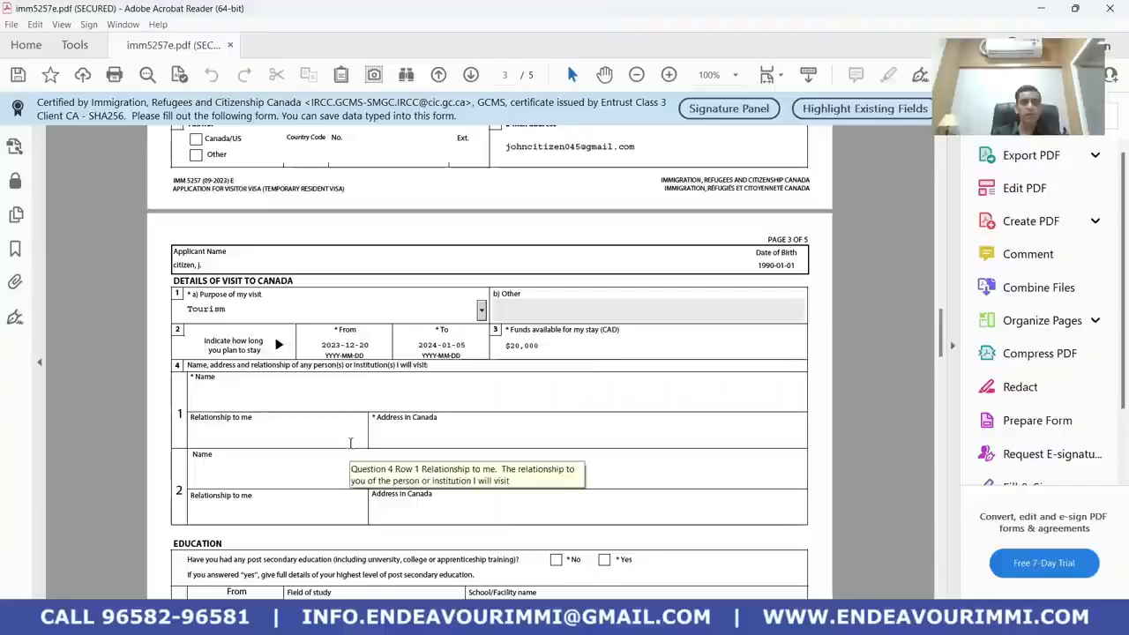
{"action": "scroll", "coordinate": [314, 414], "scroll_direction": "down", "scroll_amount": 1}
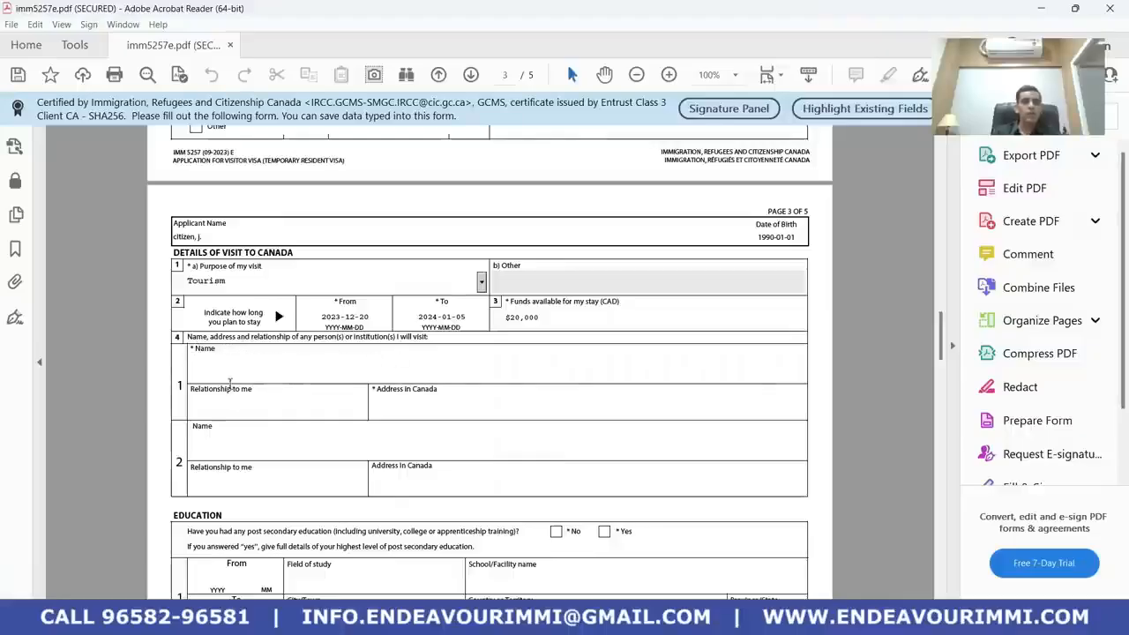
{"action": "left_click", "coordinate": [245, 409]}
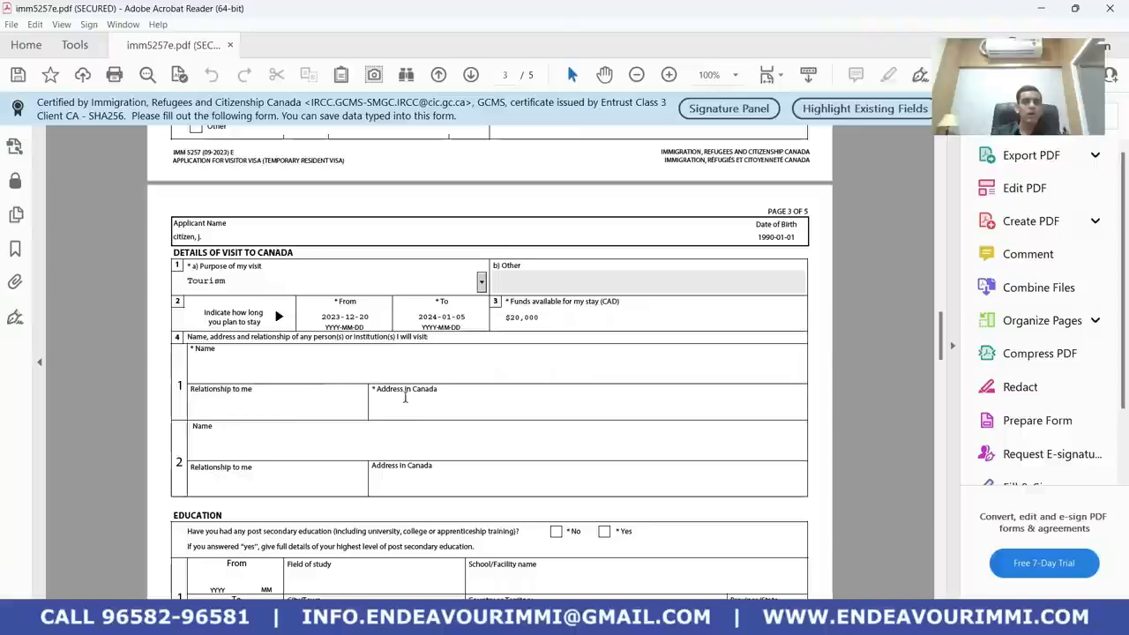
{"action": "key", "text": "Tab"}
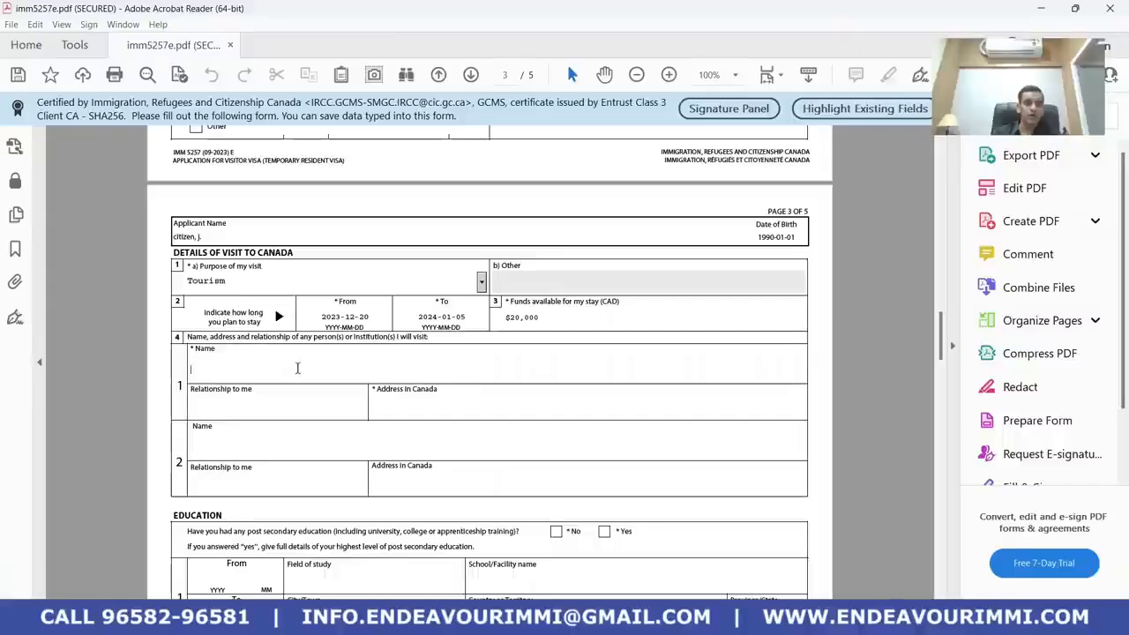
Enter GRAND HYAT as the first place to visit, with address VANCOUVER
{"action": "type", "text": "BEST "}
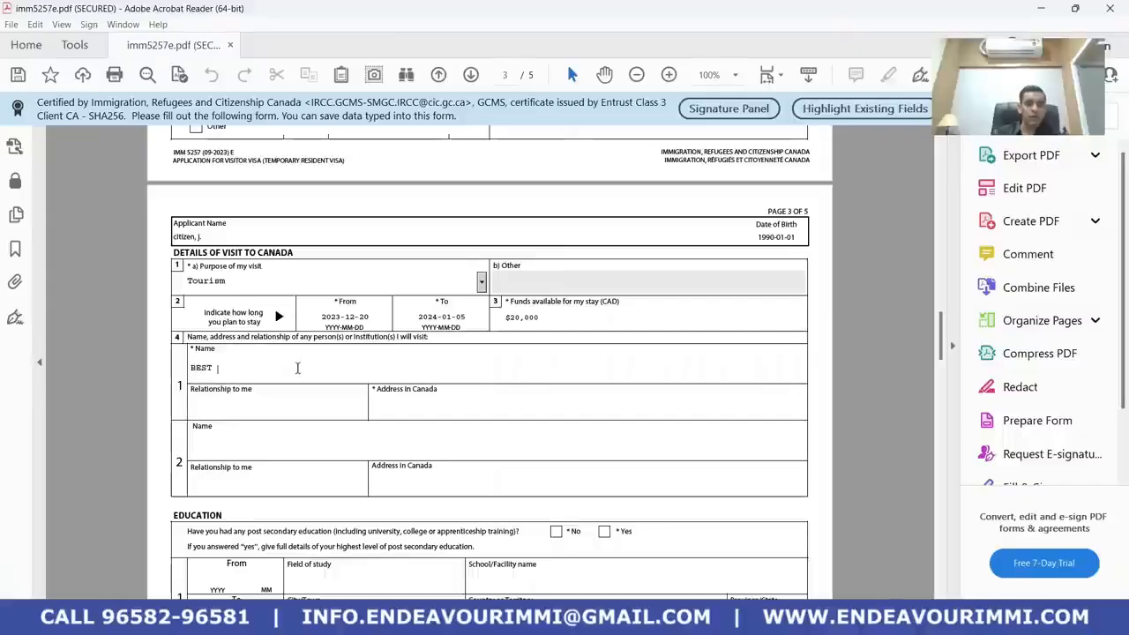
{"action": "type", "text": "WE"}
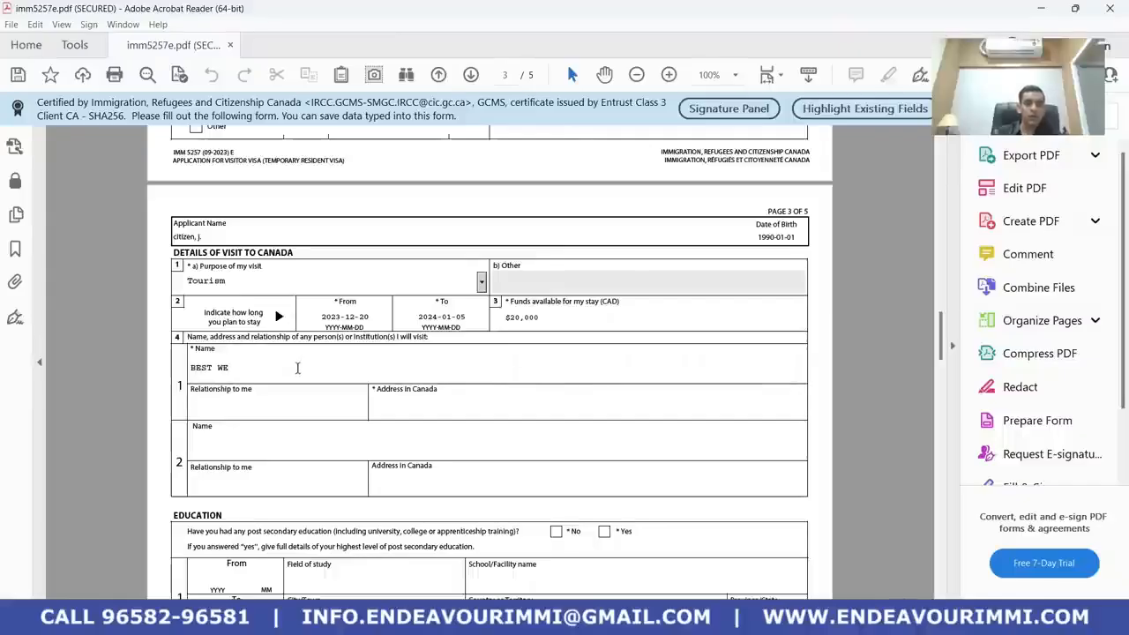
{"action": "key", "text": "BackSpace"}
{"action": "key", "text": "BackSpace"}
{"action": "key", "text": "BackSpace"}
{"action": "key", "text": "BackSpace"}
{"action": "key", "text": "BackSpace"}
{"action": "key", "text": "BackSpace"}
{"action": "key", "text": "BackSpace"}
{"action": "type", "text": "G"}
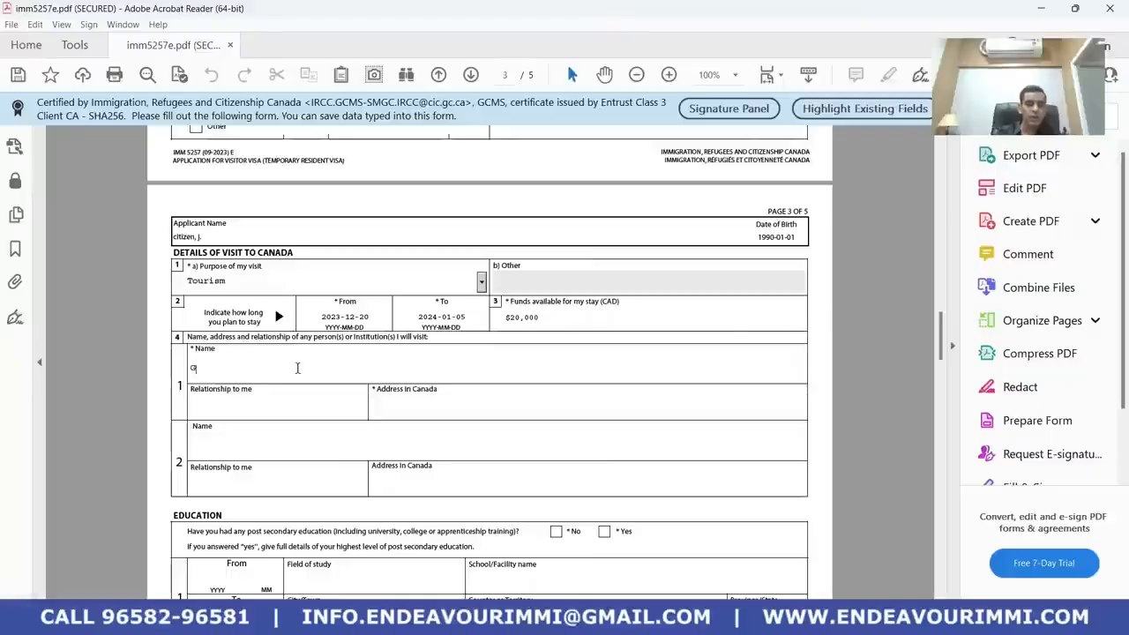
{"action": "type", "text": "RAD"}
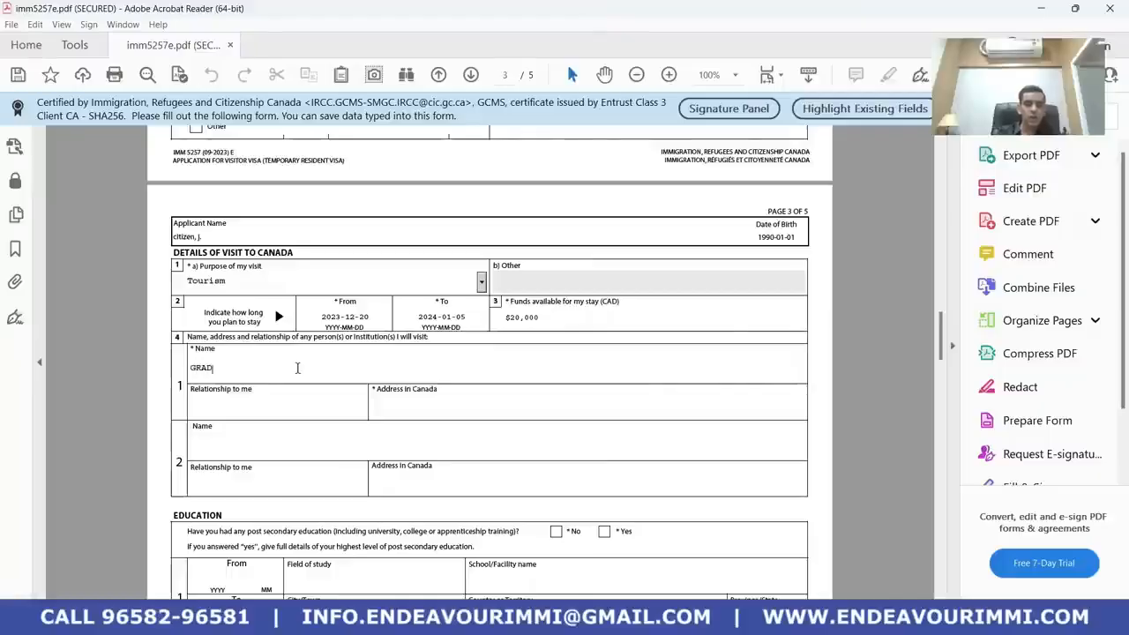
{"action": "type", "text": "ND H"}
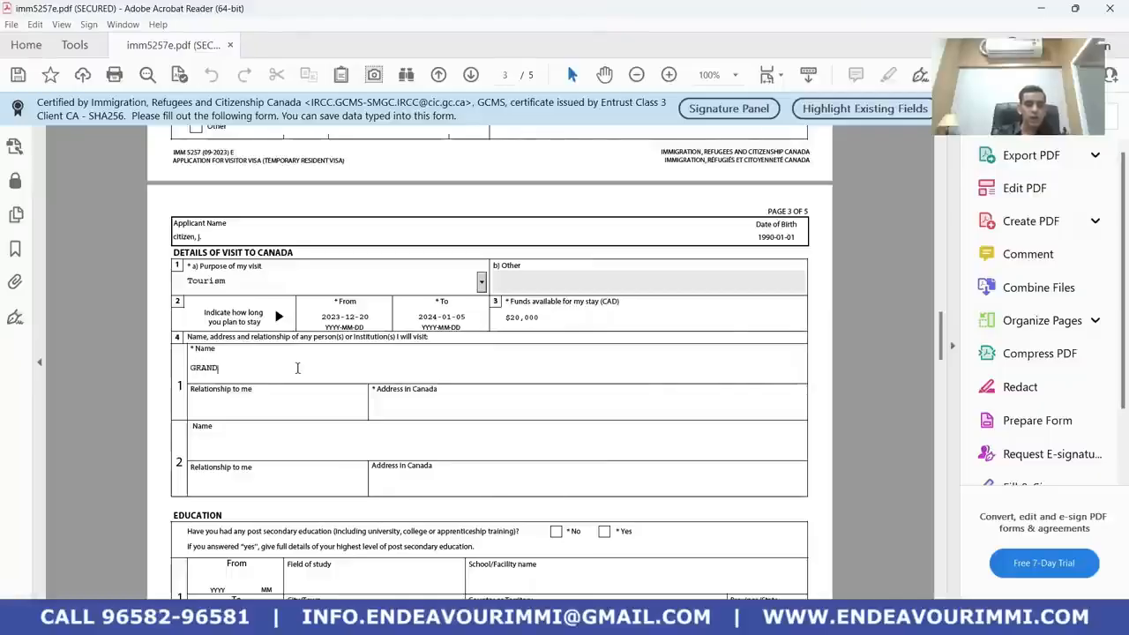
{"action": "type", "text": "YAT"}
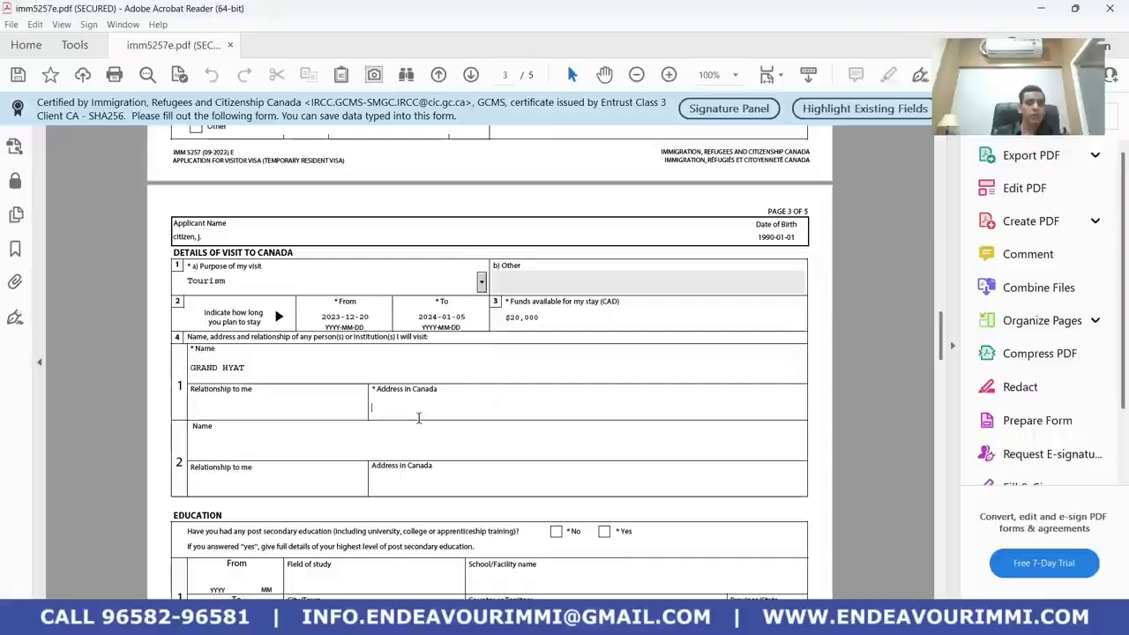
{"action": "type", "text": "VANCOU"}
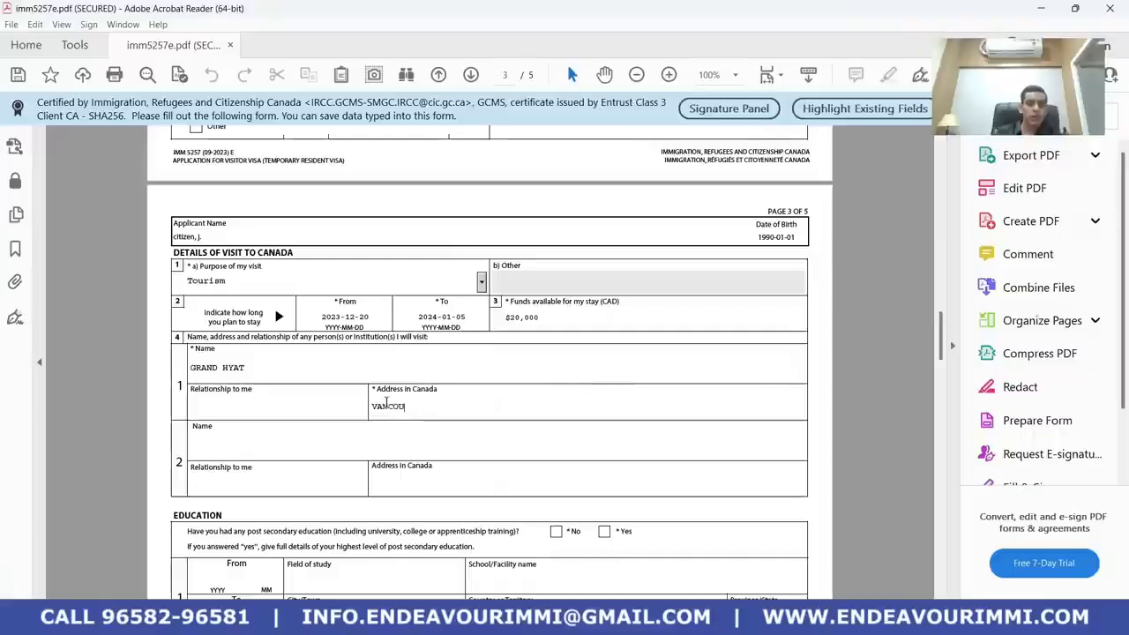
{"action": "type", "text": "VER"}
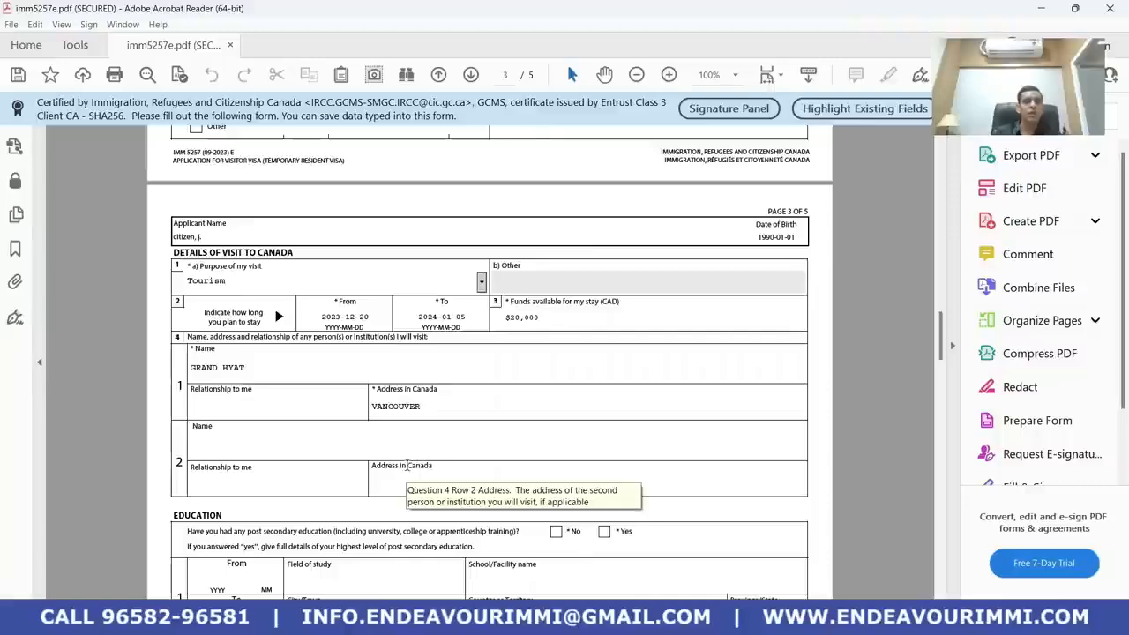
Add a second GRAND HYAT entry with address in Canada TORONTO
{"action": "left_click", "coordinate": [248, 371]}
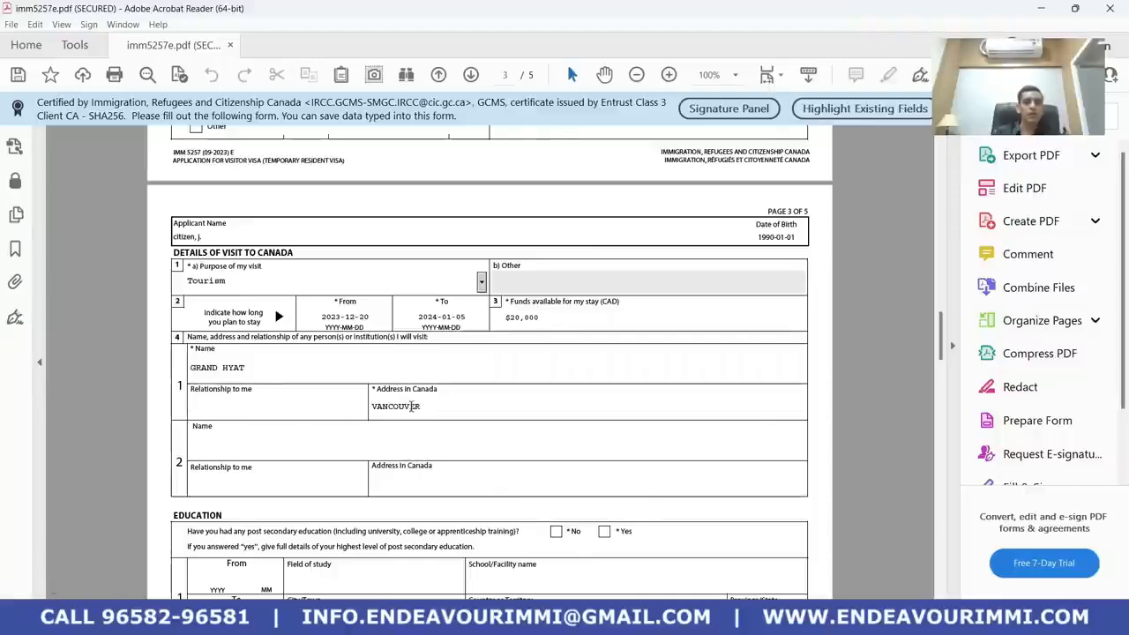
{"action": "left_click", "coordinate": [278, 452]}
{"action": "type", "text": "GRAN"}
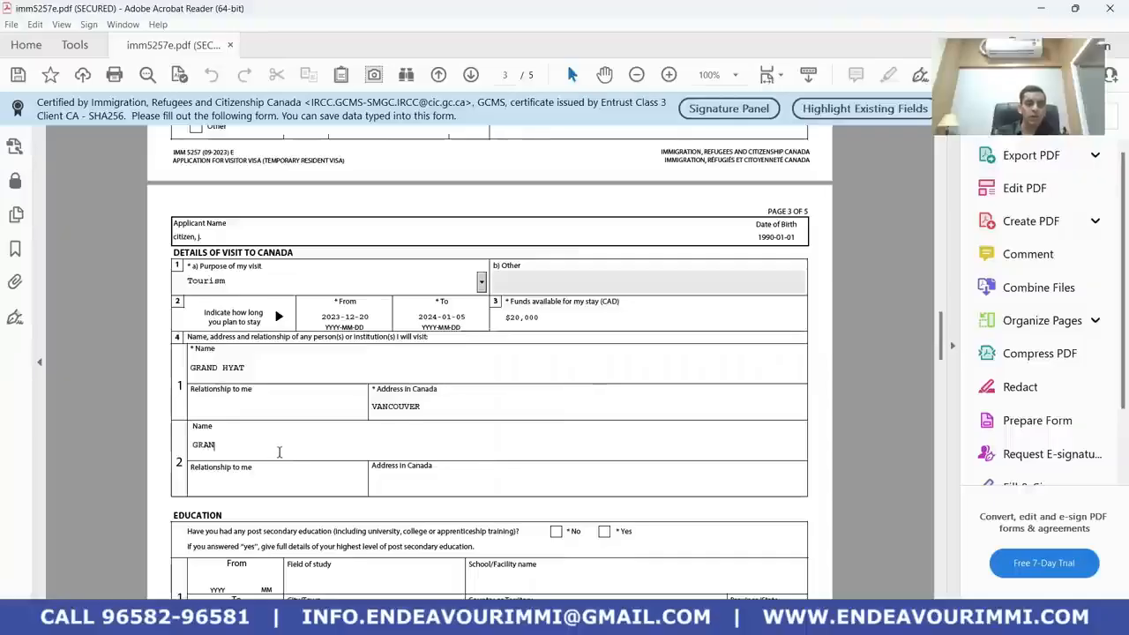
{"action": "type", "text": "D"}
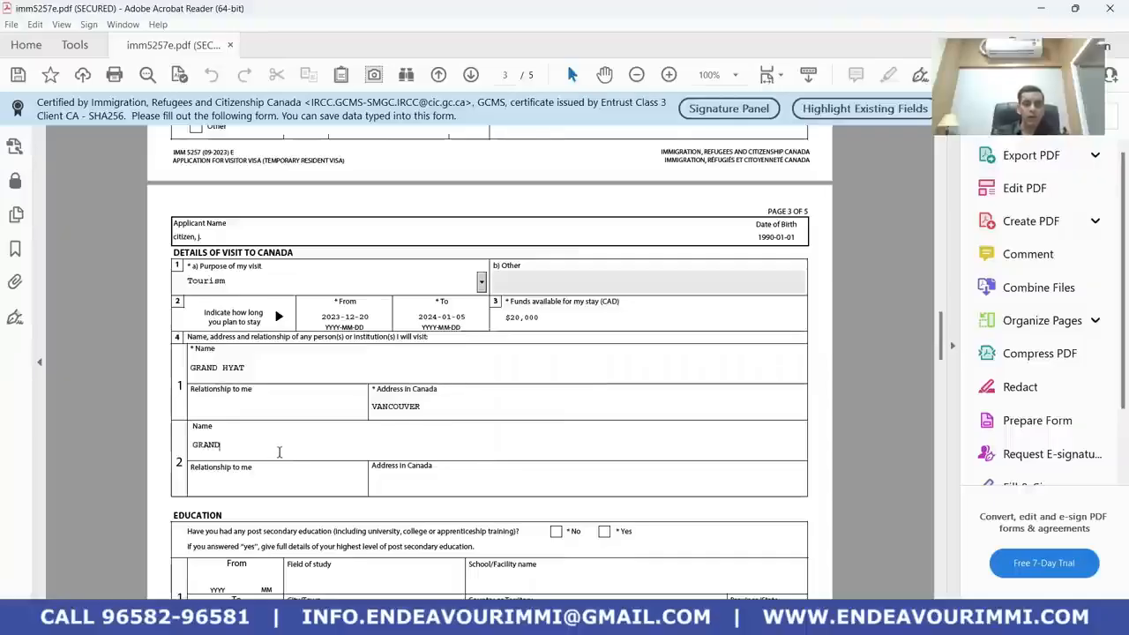
{"action": "type", "text": " HY"}
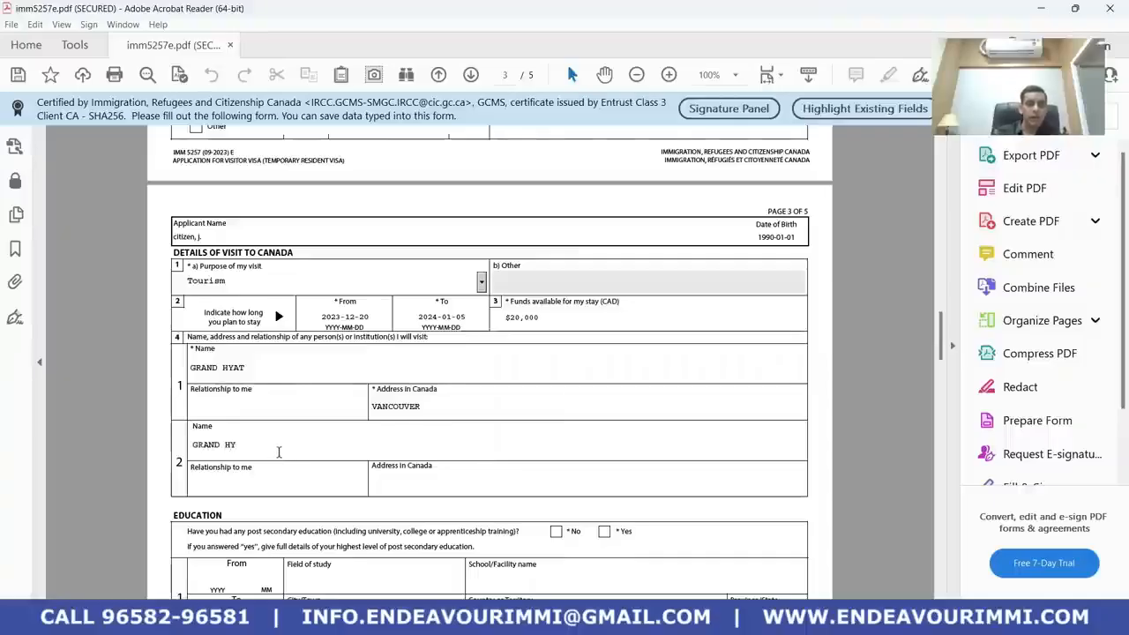
{"action": "type", "text": "AT"}
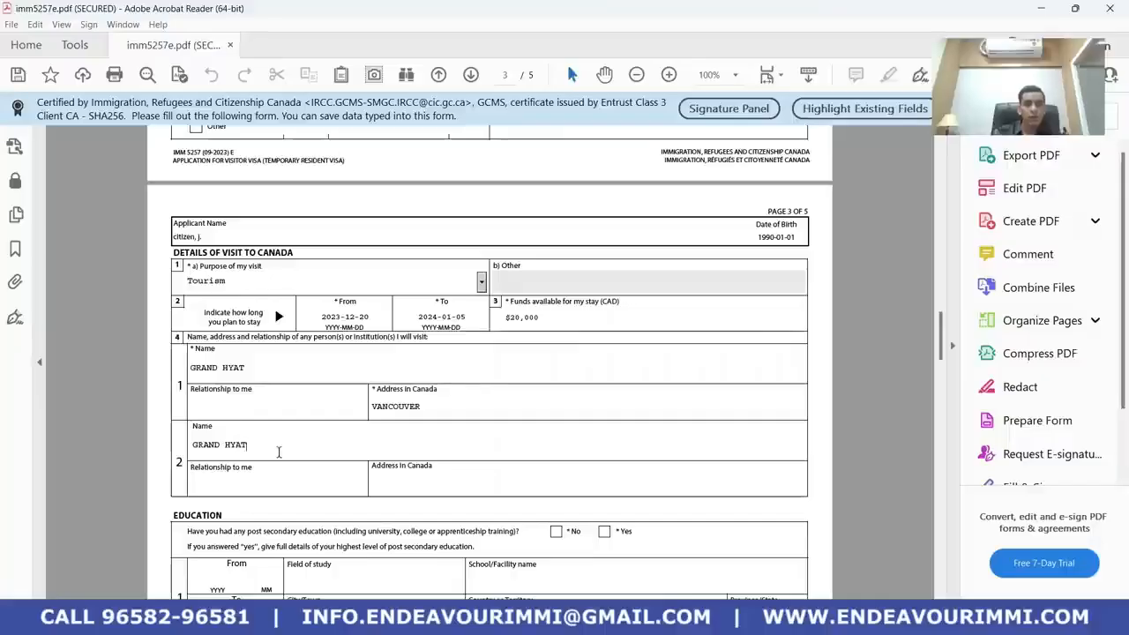
{"action": "left_click", "coordinate": [383, 479]}
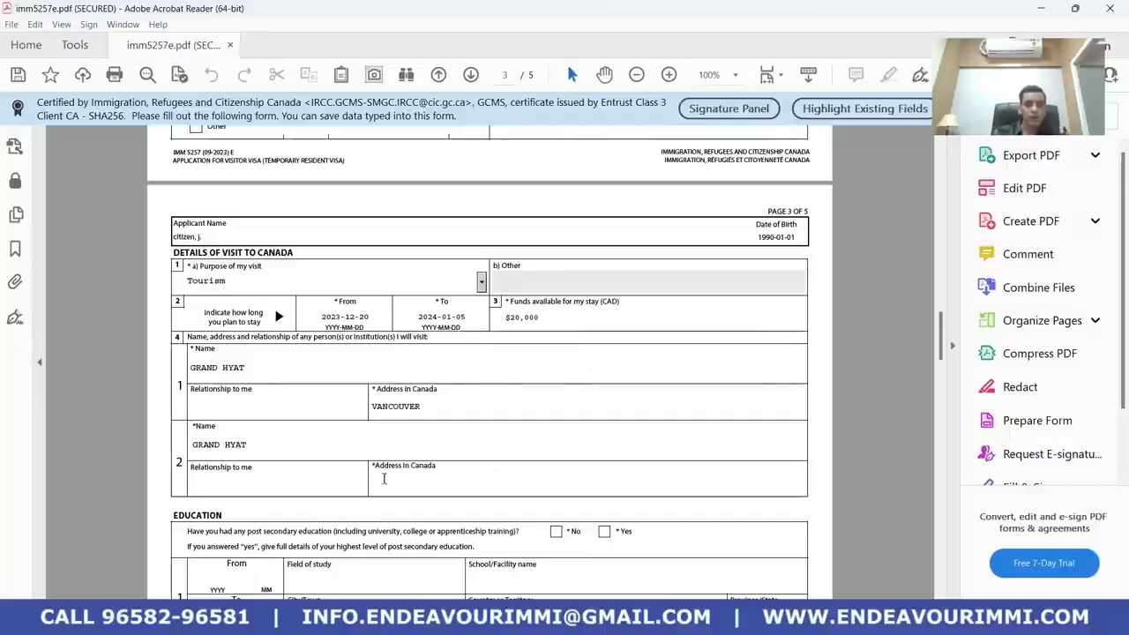
{"action": "type", "text": "TOR"}
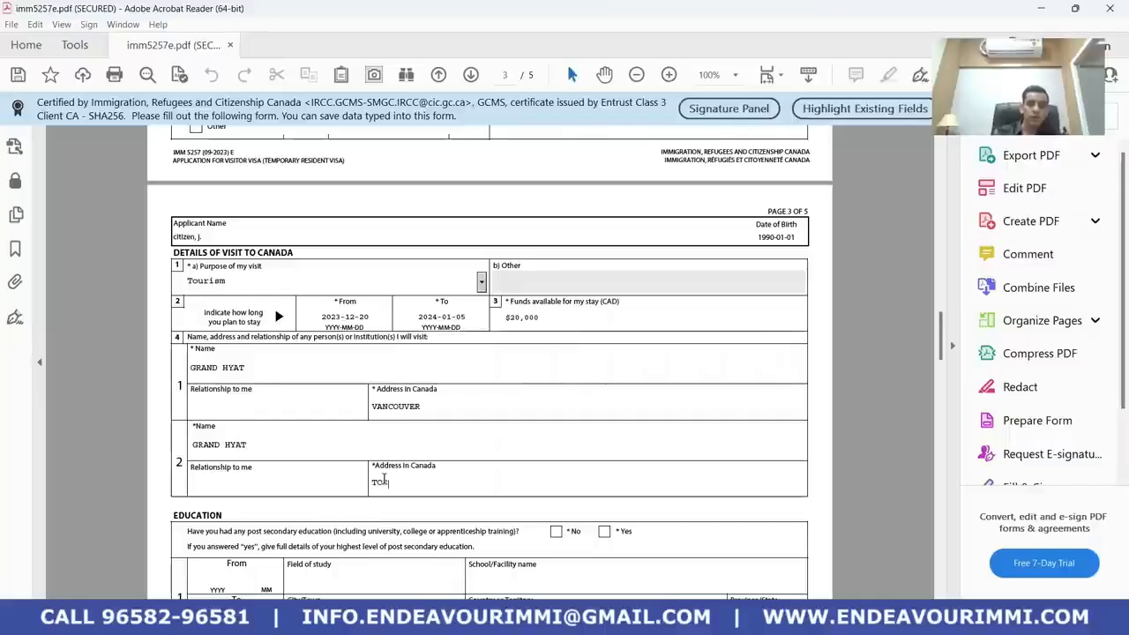
{"action": "type", "text": "O"}
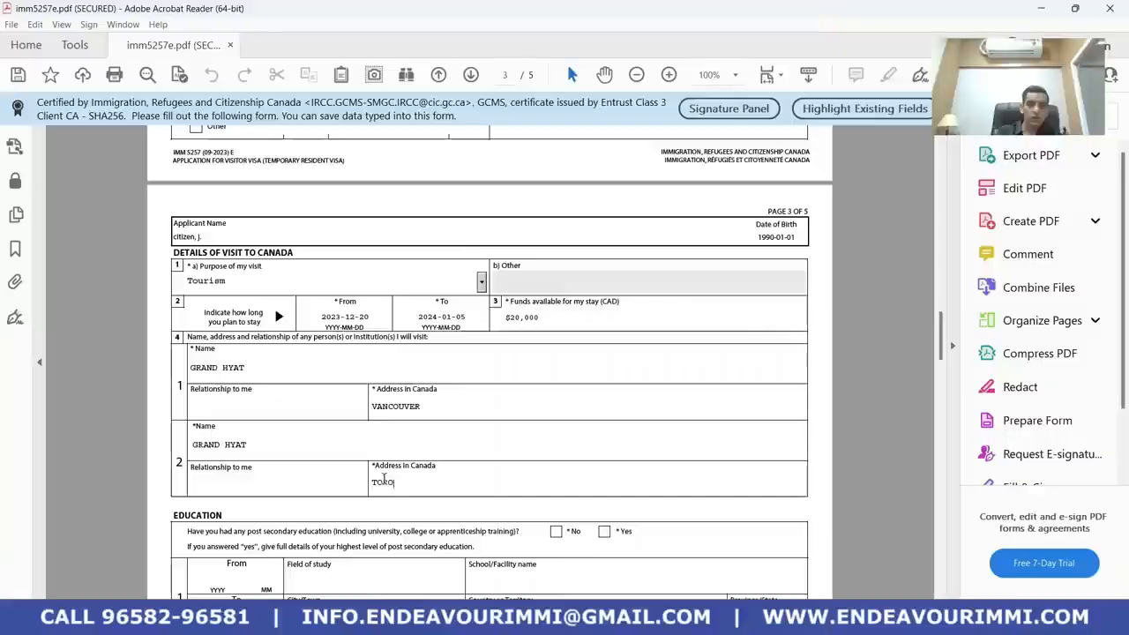
{"action": "type", "text": "ONTO"}
Answer Yes to the post-secondary education question, correcting an initial No
{"action": "scroll", "coordinate": [424, 447], "scroll_direction": "down", "scroll_amount": 3}
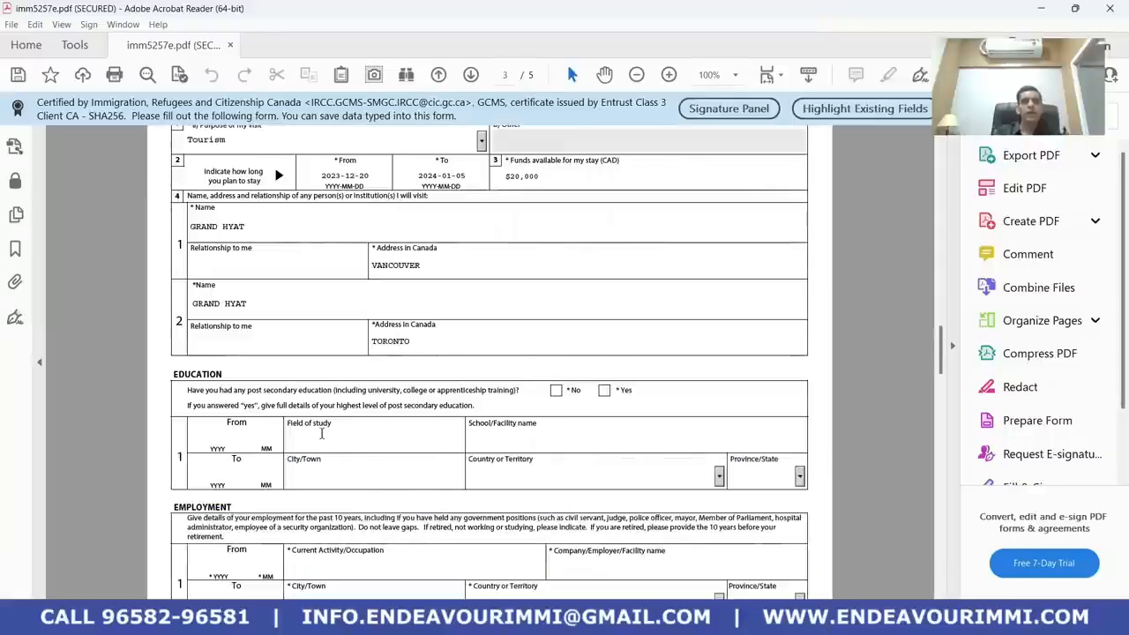
{"action": "scroll", "coordinate": [320, 433], "scroll_direction": "down", "scroll_amount": 1}
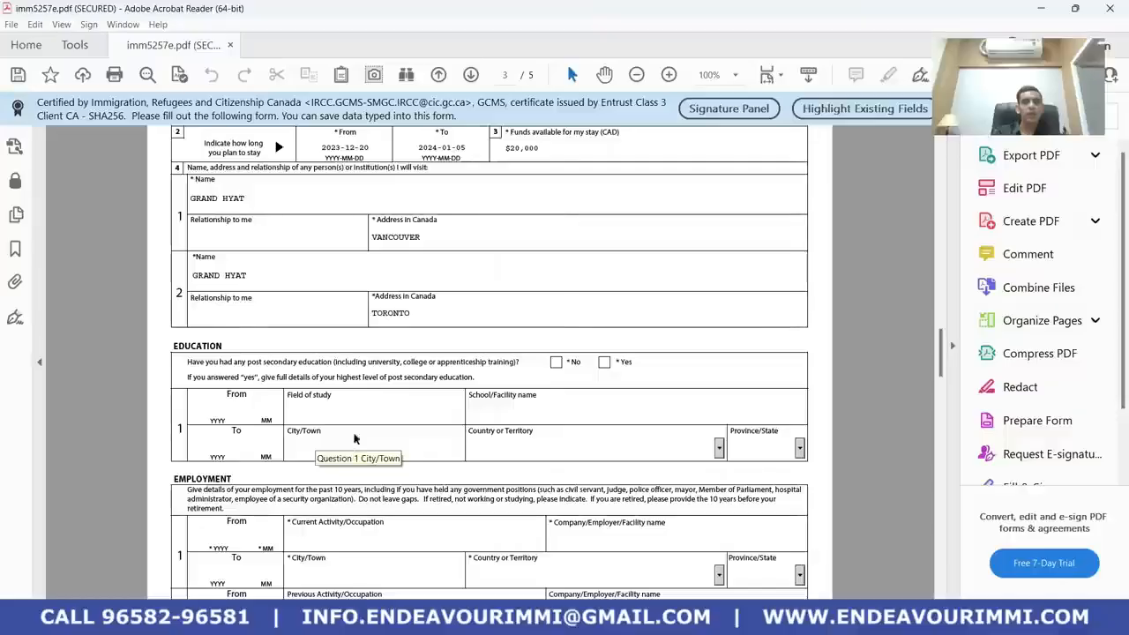
{"action": "left_click", "coordinate": [555, 362]}
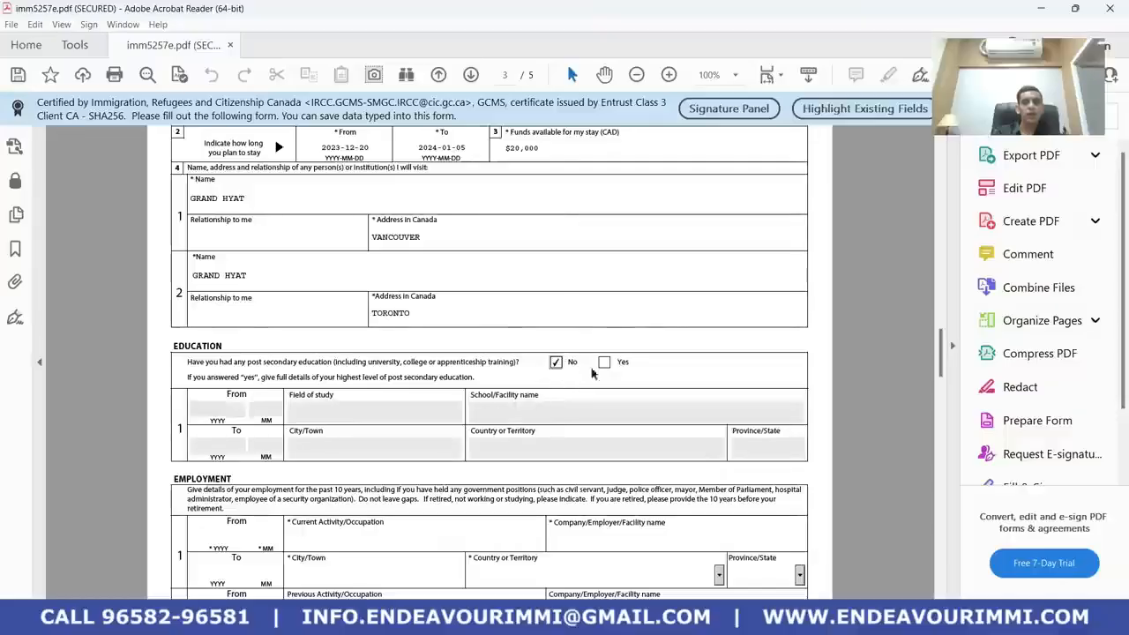
{"action": "left_click", "coordinate": [603, 363]}
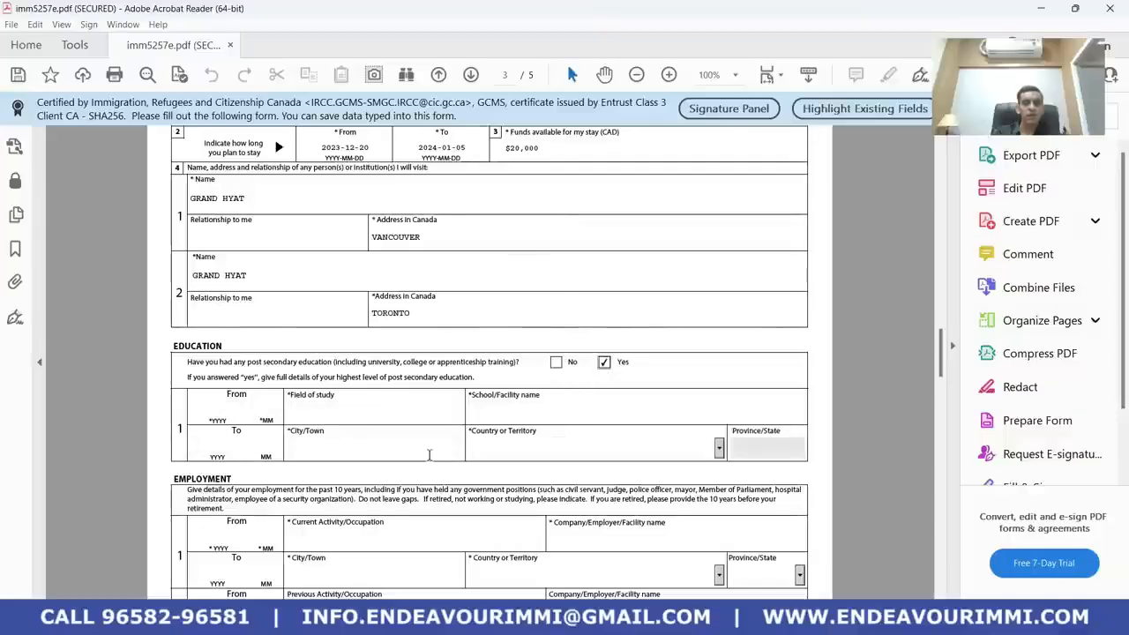
Enter the education From year (2015, then 2016), dismissing the month-format warnings
{"action": "scroll", "coordinate": [428, 455], "scroll_direction": "down", "scroll_amount": 2}
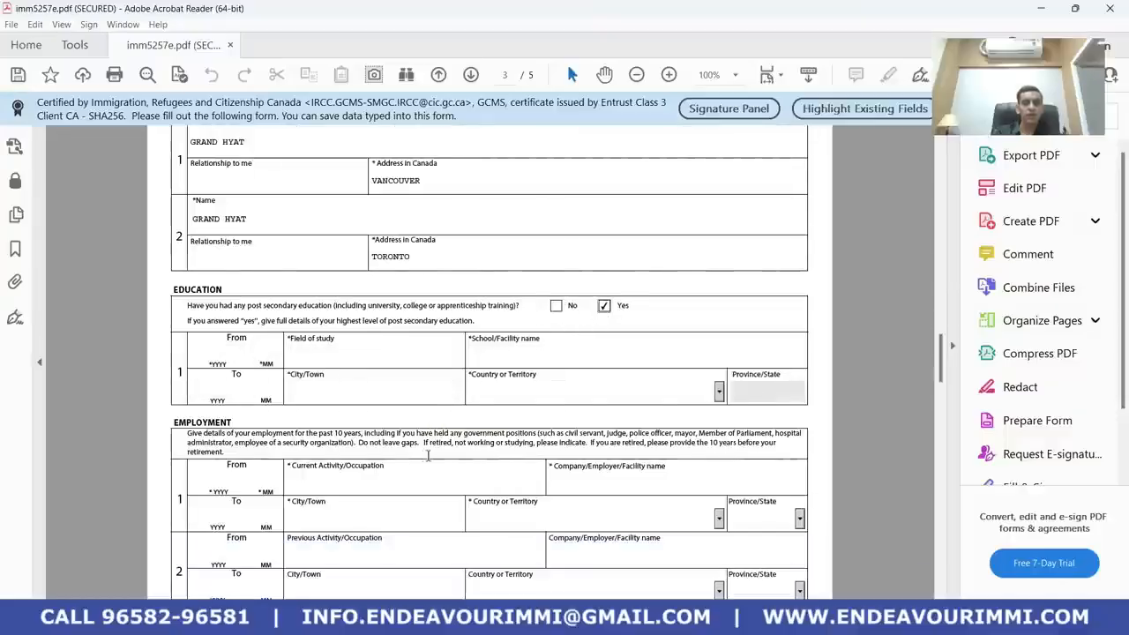
{"action": "left_click", "coordinate": [229, 355]}
{"action": "type", "text": "2015"}
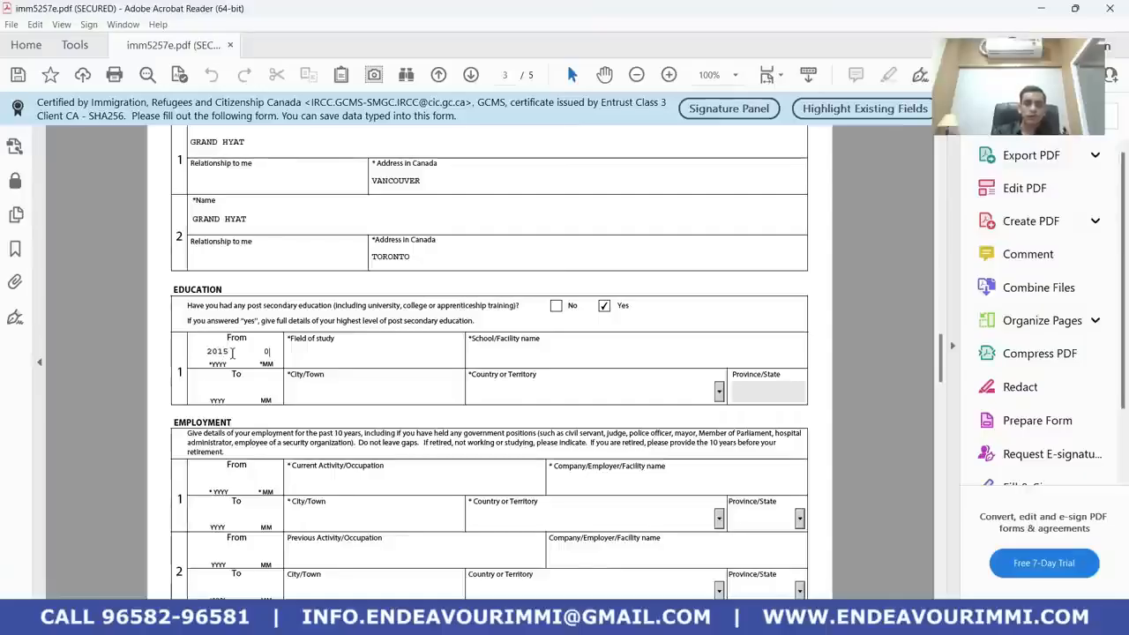
{"action": "left_click", "coordinate": [233, 353]}
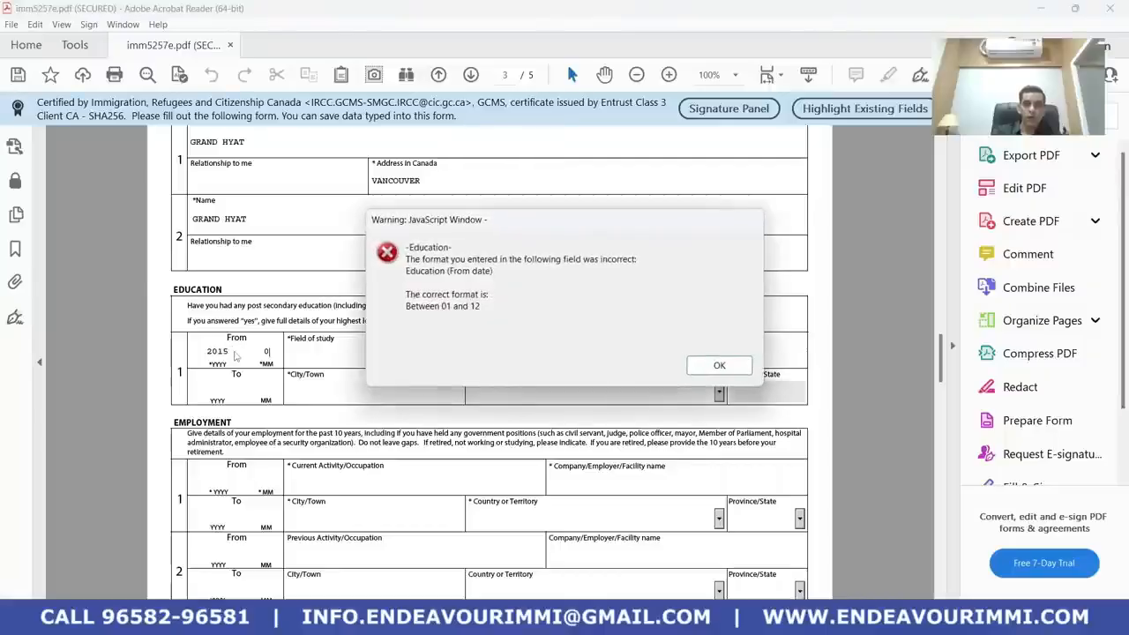
{"action": "left_click", "coordinate": [719, 364]}
{"action": "key", "text": "BackSpace"}
{"action": "type", "text": "6"}
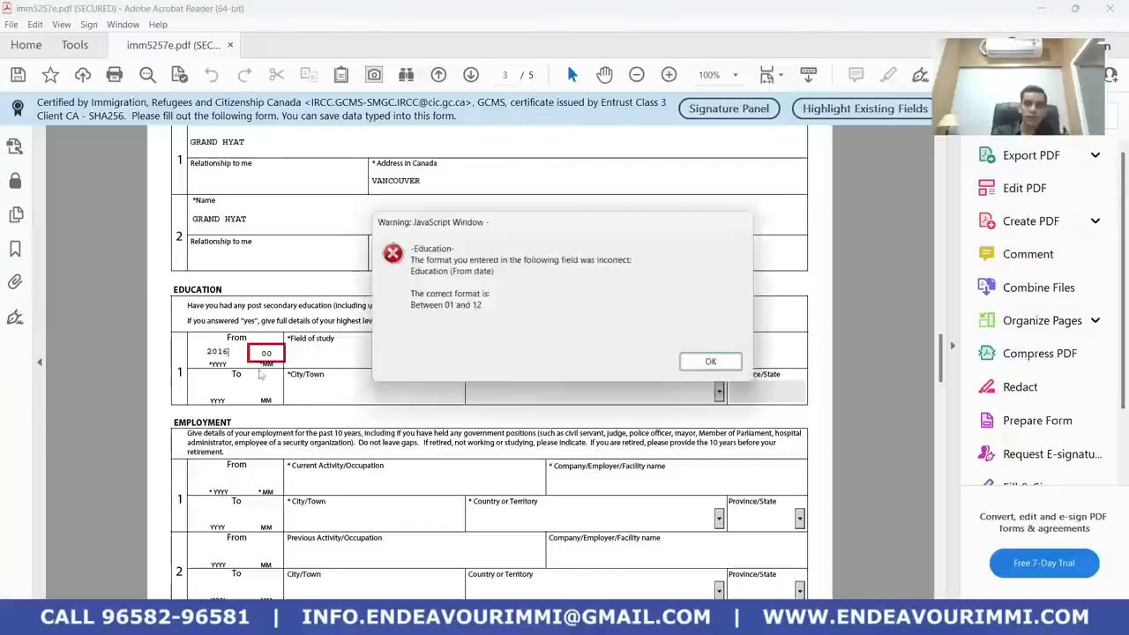
{"action": "key", "text": "Return"}
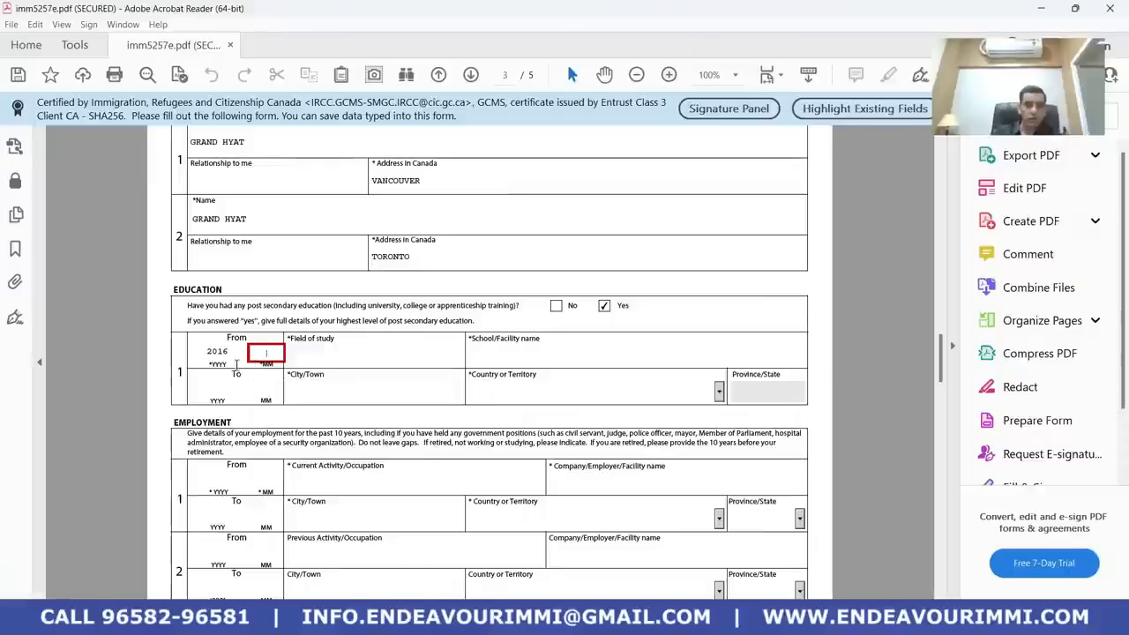
{"action": "left_click", "coordinate": [232, 352]}
Set the education period From 2013-05 To 2015-05
{"action": "key", "text": "BackSpace"}
{"action": "key", "text": "BackSpace"}
{"action": "key", "text": "BackSpace"}
{"action": "key", "text": "BackSpace"}
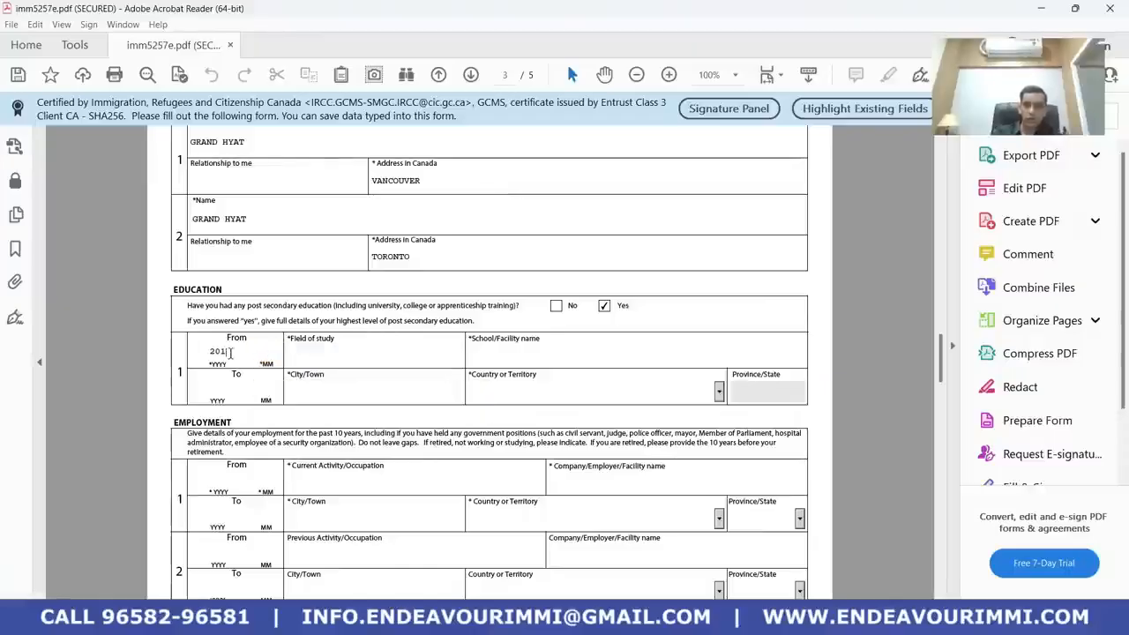
{"action": "type", "text": "2013"}
{"action": "type", "text": "05"}
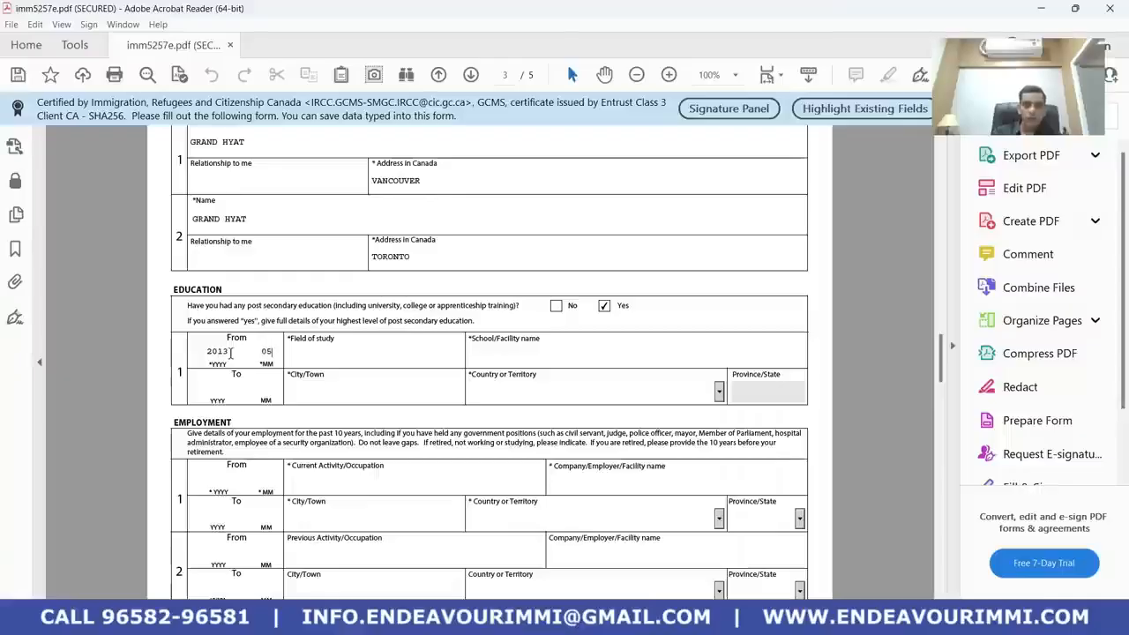
{"action": "left_click", "coordinate": [220, 388]}
{"action": "type", "text": "2"}
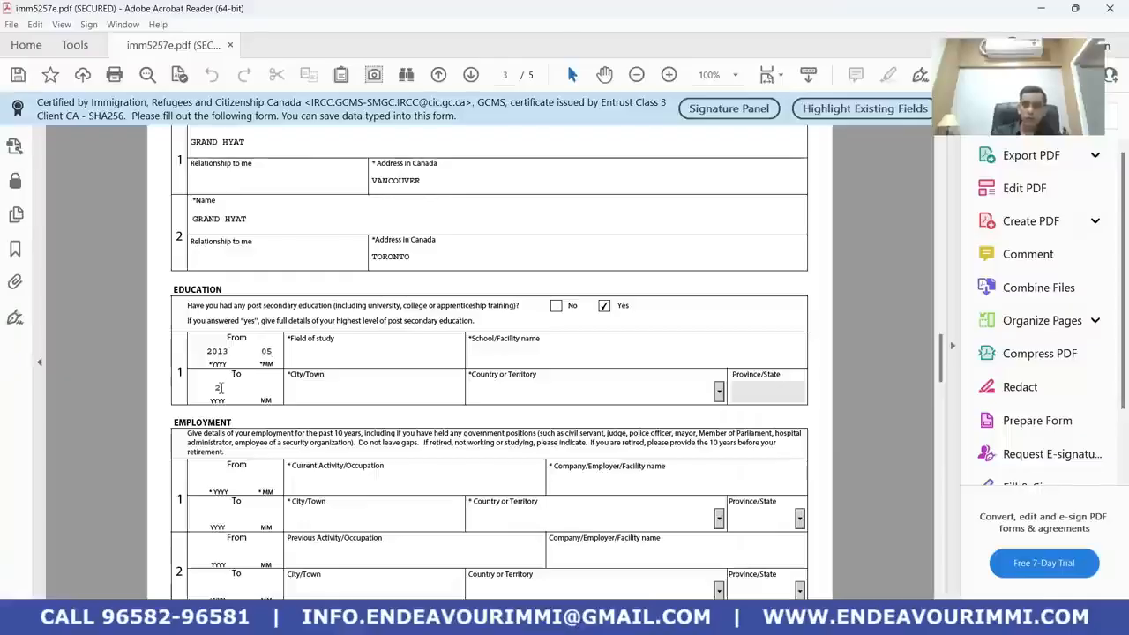
{"action": "type", "text": "01505"}
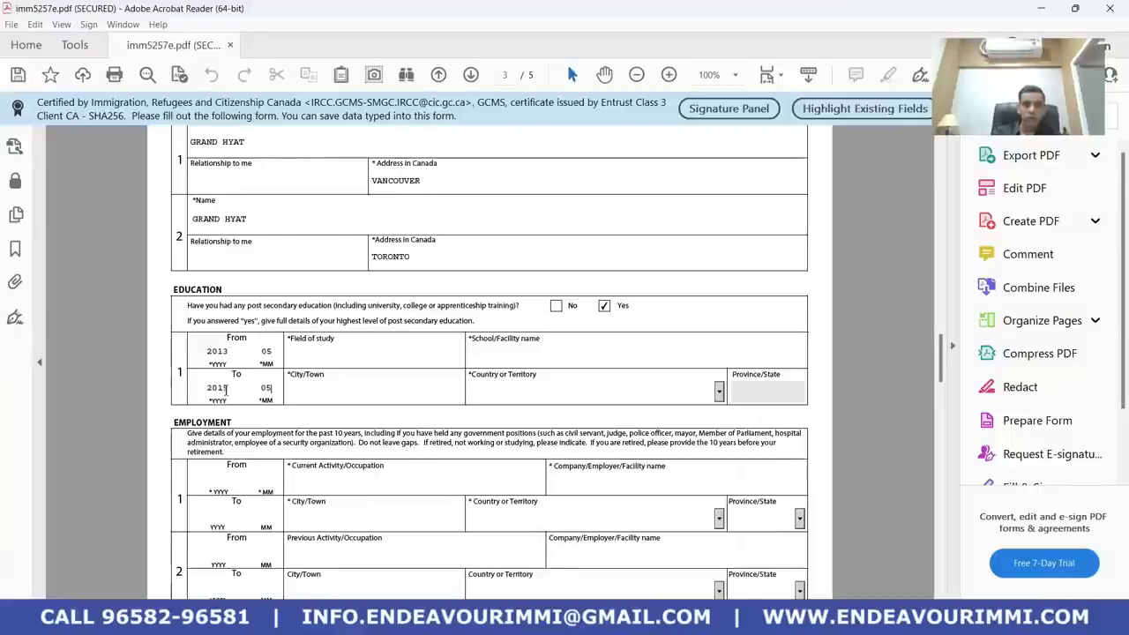
Enter MBA as the field of study and start the school name as 'DELHI UN'
{"action": "left_click", "coordinate": [331, 357]}
{"action": "type", "text": "MANA"}
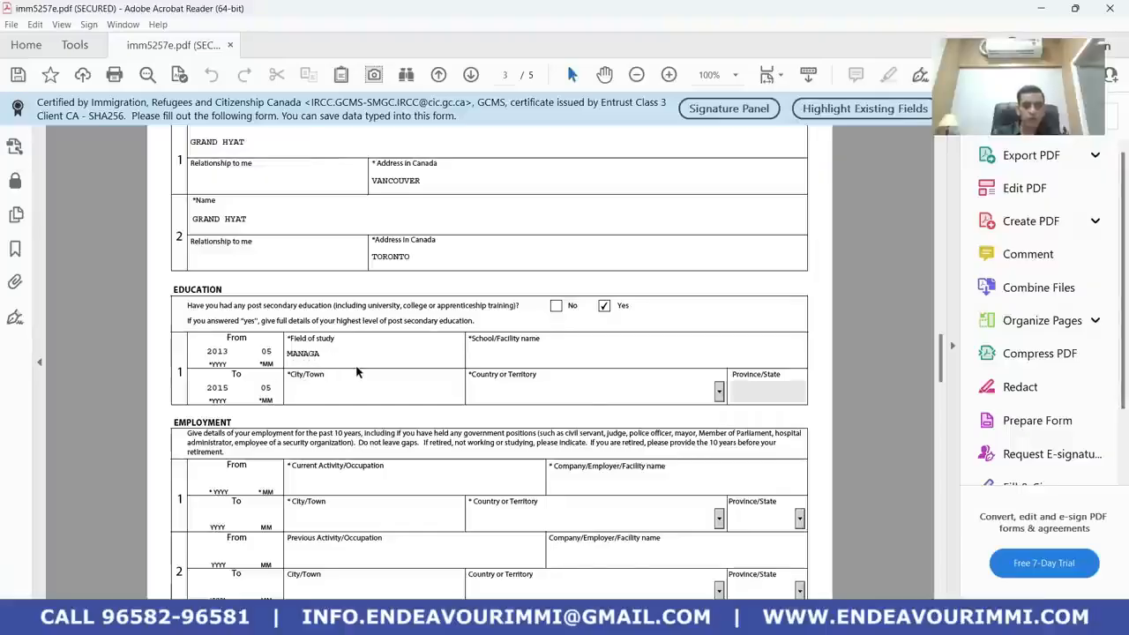
{"action": "type", "text": "GEMENT"}
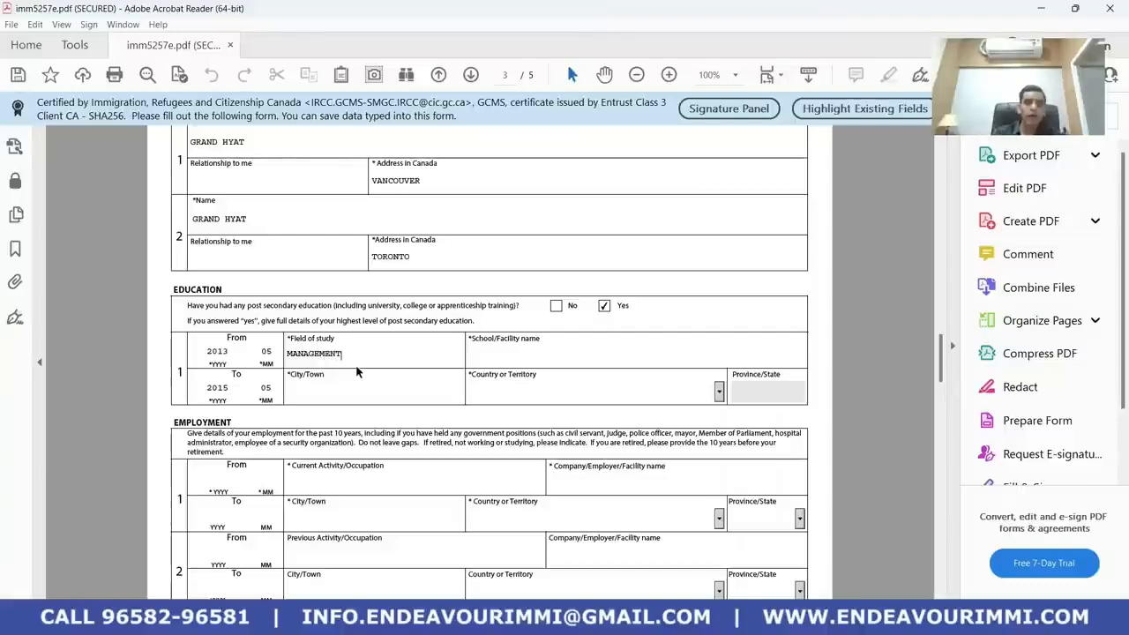
{"action": "left_click_drag", "start_coordinate": [344, 354], "coordinate": [280, 344]}
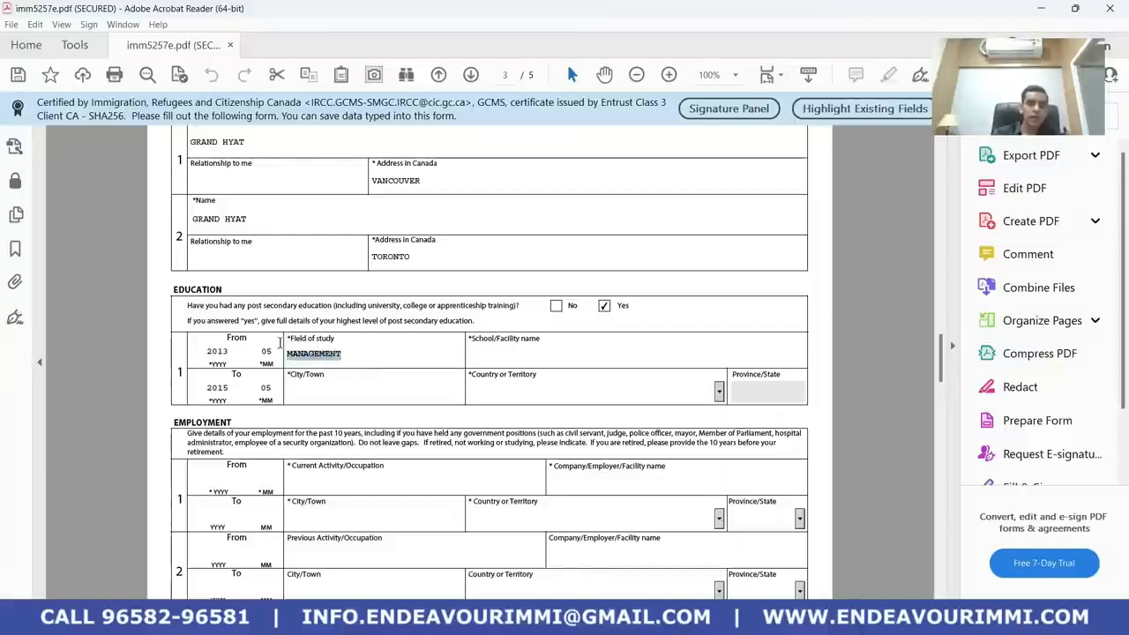
{"action": "type", "text": "MBA"}
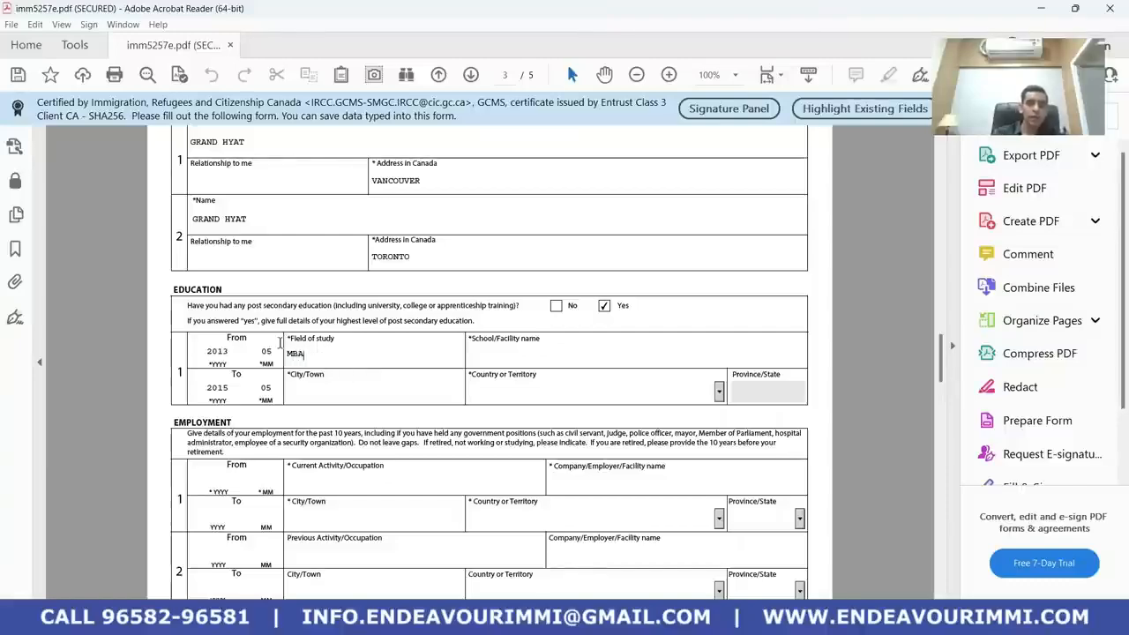
{"action": "left_click", "coordinate": [516, 360]}
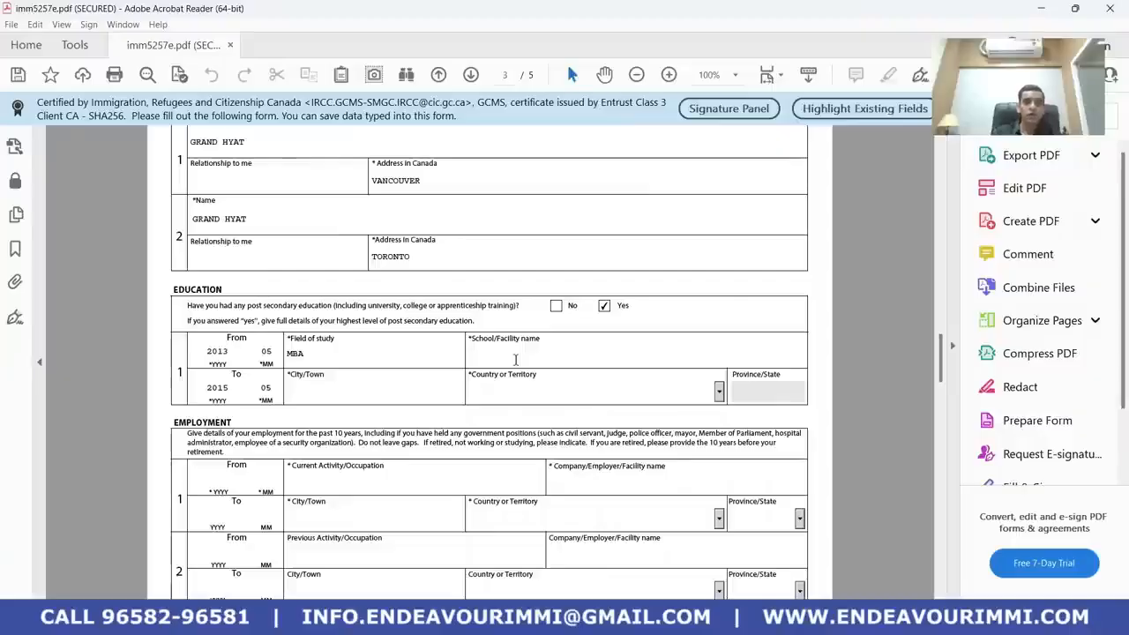
{"action": "type", "text": "DELHI"}
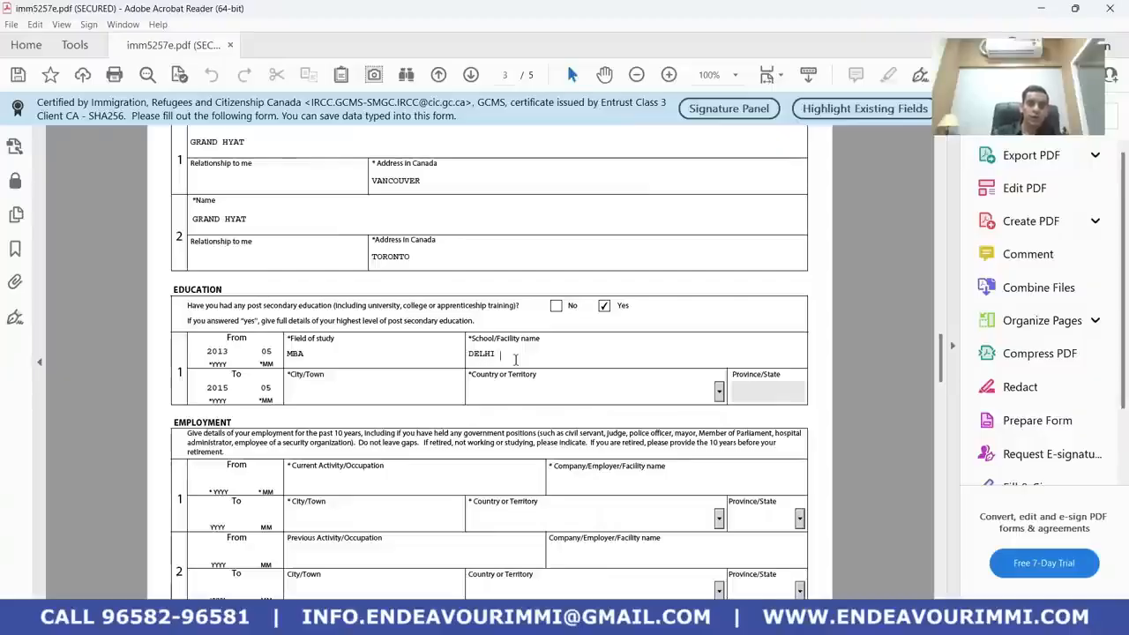
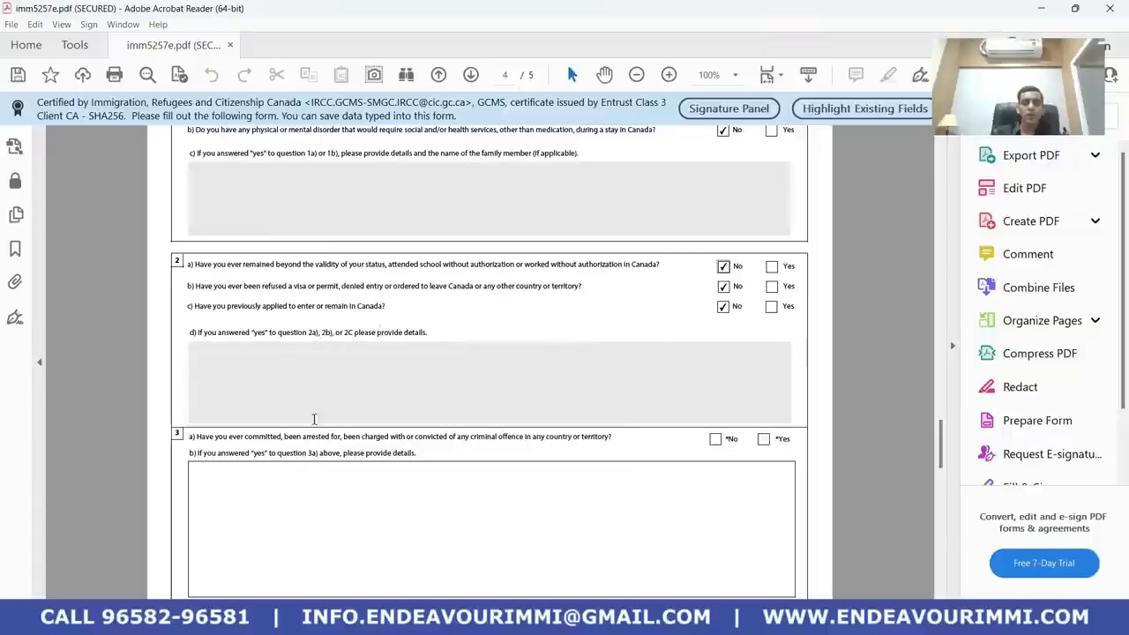
Tick No for questions 3a (criminal offence), 4a (military service), 5 (political groups) and 6 (ill treatment)
{"action": "scroll", "coordinate": [414, 415], "scroll_direction": "down", "scroll_amount": 1}
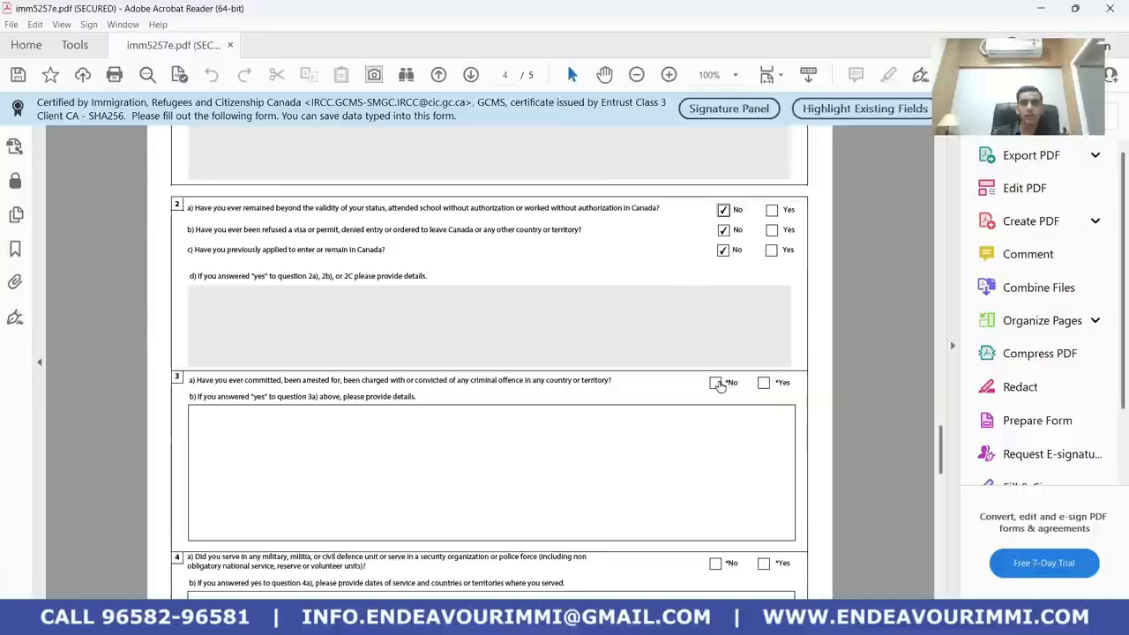
{"action": "left_click", "coordinate": [717, 384]}
{"action": "scroll", "coordinate": [605, 421], "scroll_direction": "down", "scroll_amount": 3}
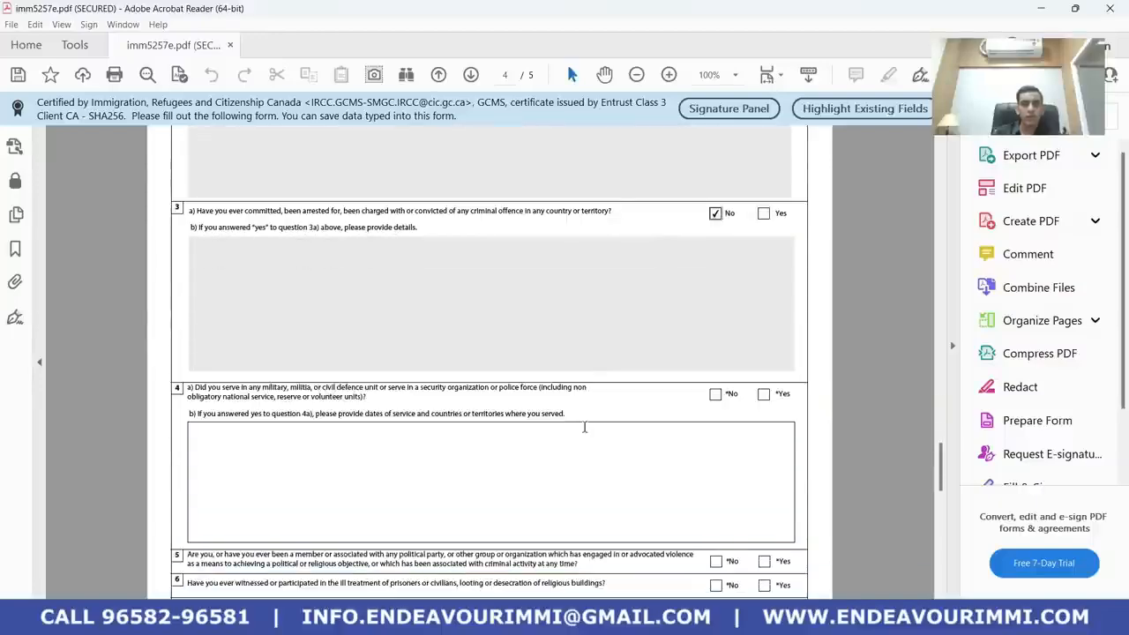
{"action": "scroll", "coordinate": [464, 447], "scroll_direction": "down", "scroll_amount": 1}
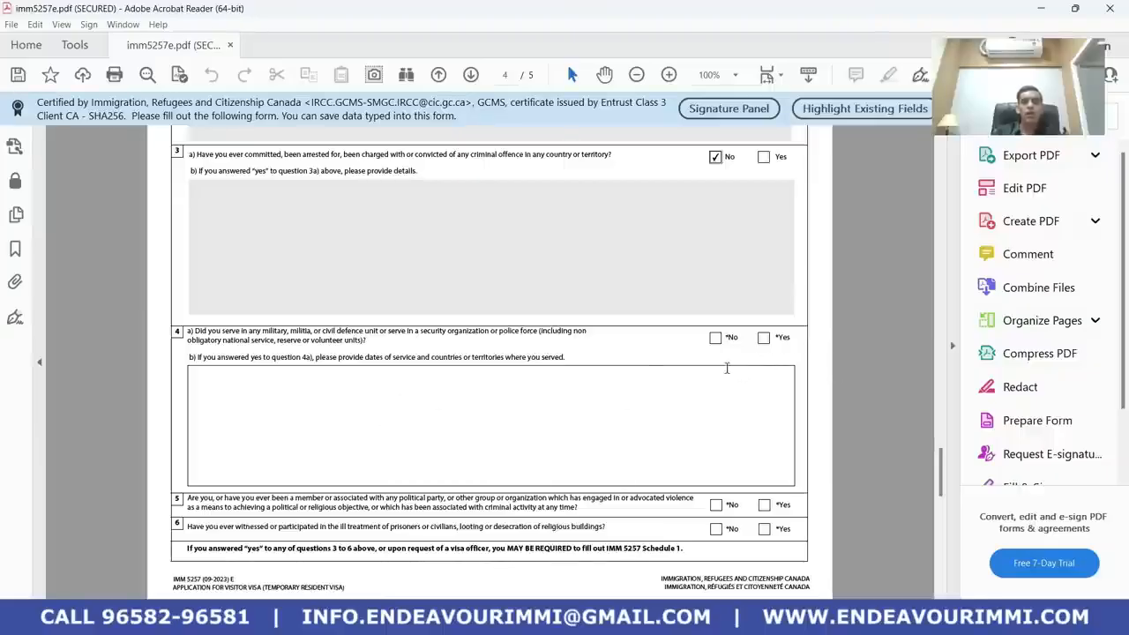
{"action": "left_click", "coordinate": [716, 340]}
{"action": "scroll", "coordinate": [680, 370], "scroll_direction": "down", "scroll_amount": 2}
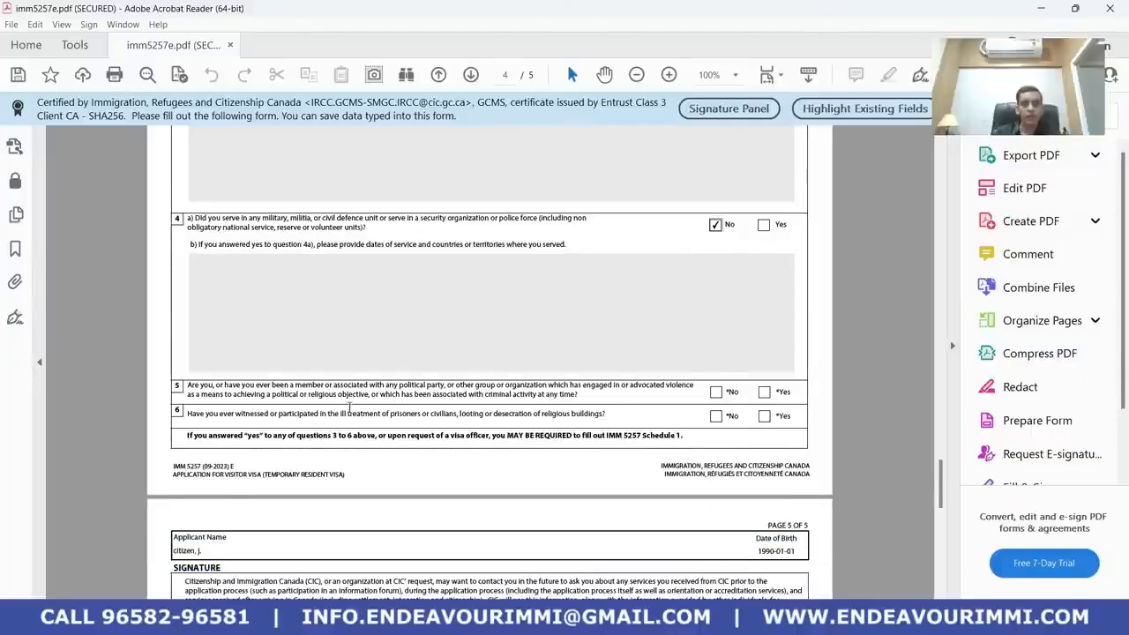
{"action": "scroll", "coordinate": [350, 408], "scroll_direction": "down", "scroll_amount": 1}
{"action": "left_click_drag", "start_coordinate": [401, 361], "coordinate": [473, 361]}
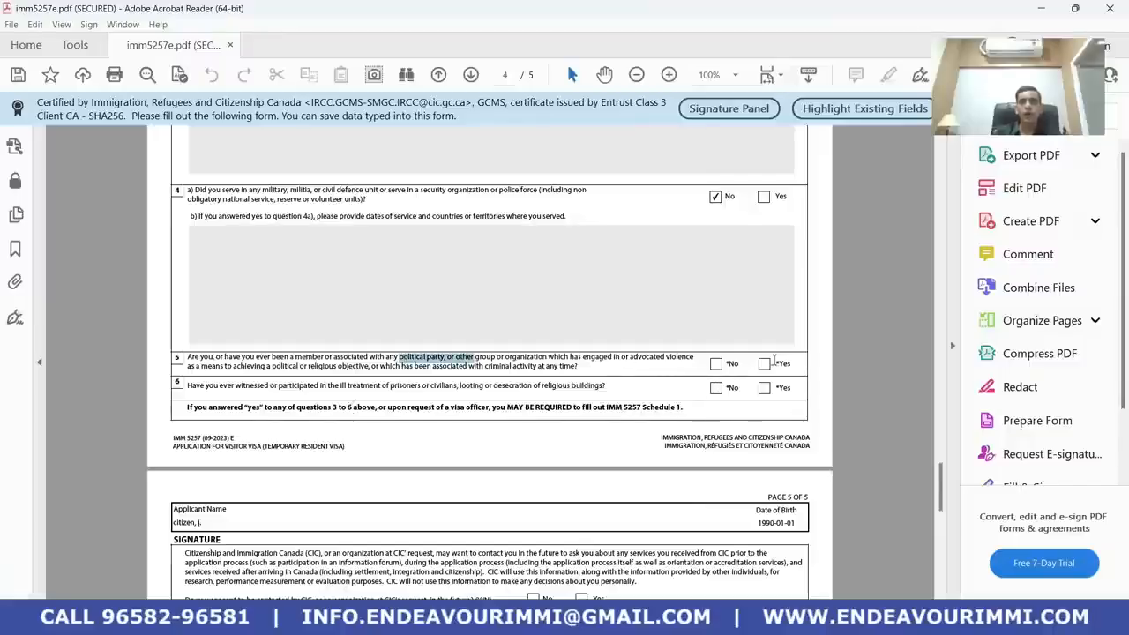
{"action": "left_click", "coordinate": [715, 364]}
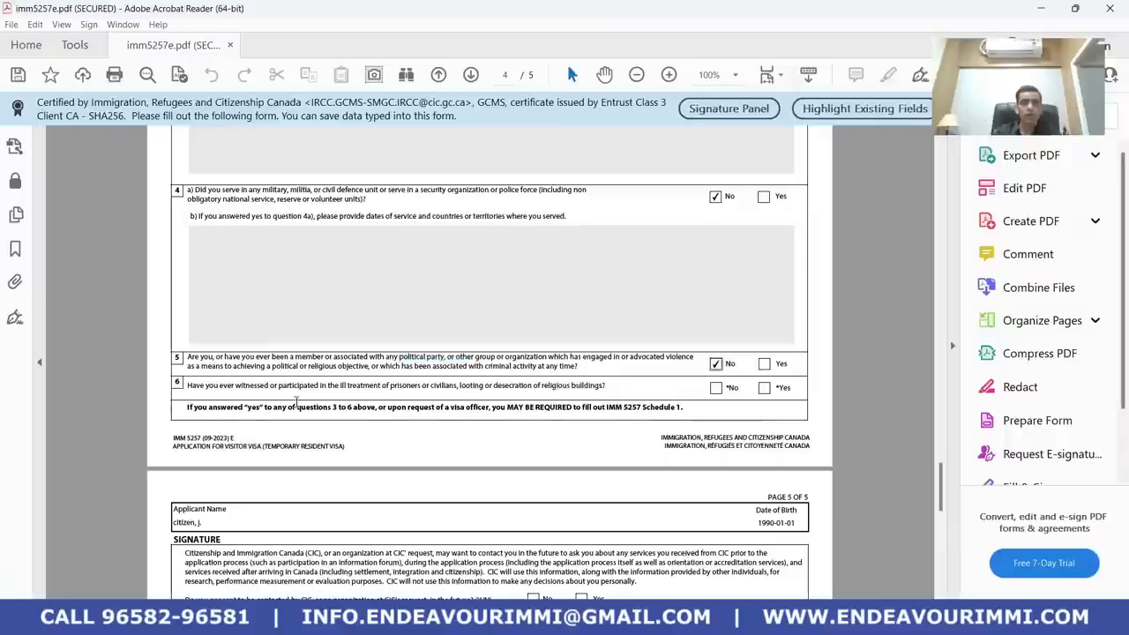
{"action": "scroll", "coordinate": [327, 400], "scroll_direction": "down", "scroll_amount": 1}
{"action": "left_click", "coordinate": [716, 330]}
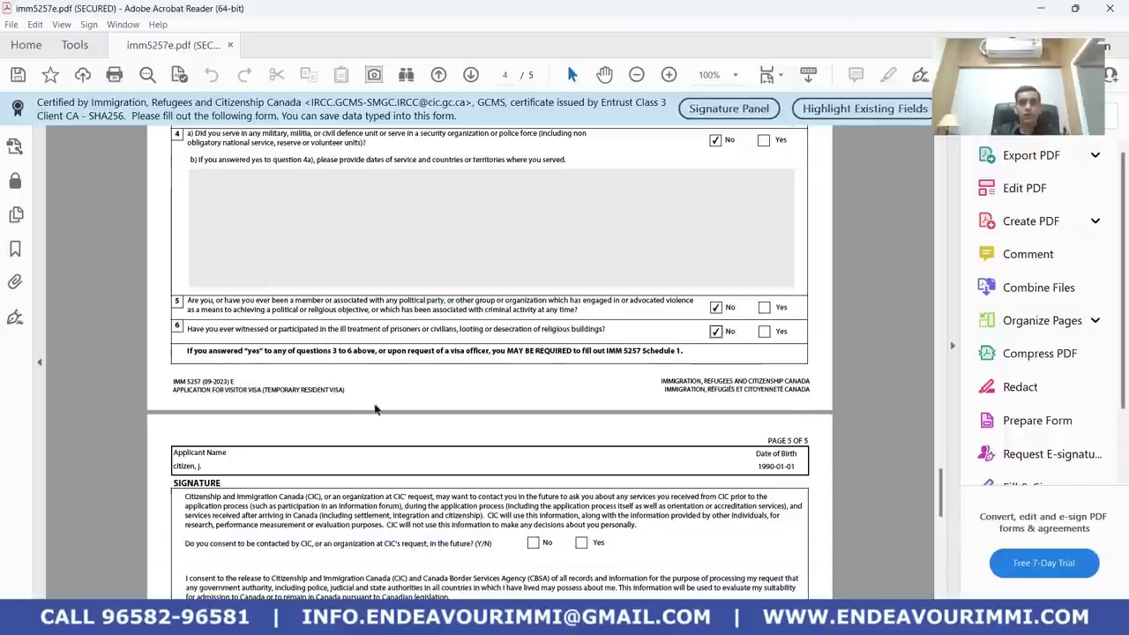
{"action": "scroll", "coordinate": [327, 441], "scroll_direction": "down", "scroll_amount": 2}
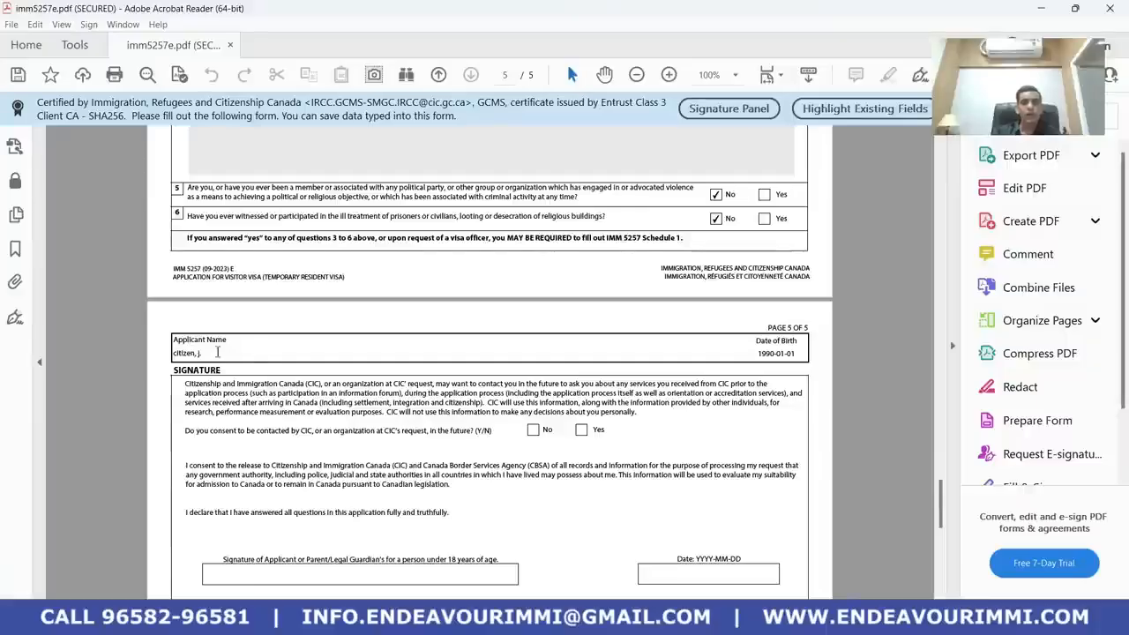
Type the applicant's name into the page 5 signature field and pick 23 October 2023 as the date
{"action": "scroll", "coordinate": [259, 357], "scroll_direction": "down", "scroll_amount": 1}
{"action": "left_click", "coordinate": [293, 518]}
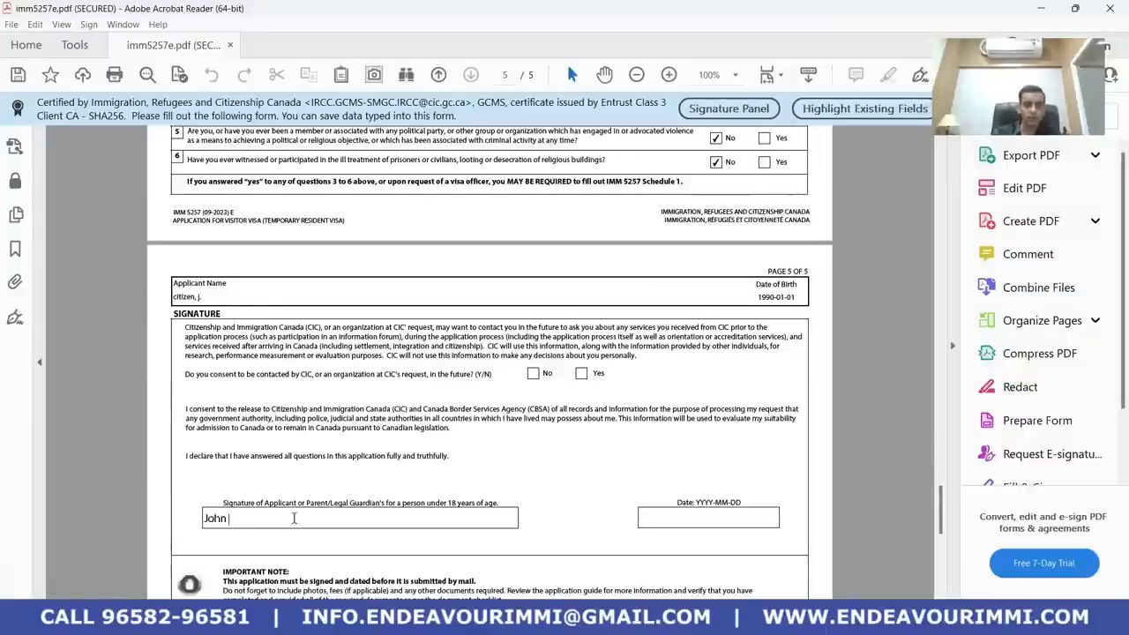
{"action": "key", "text": "alt+Tab"}
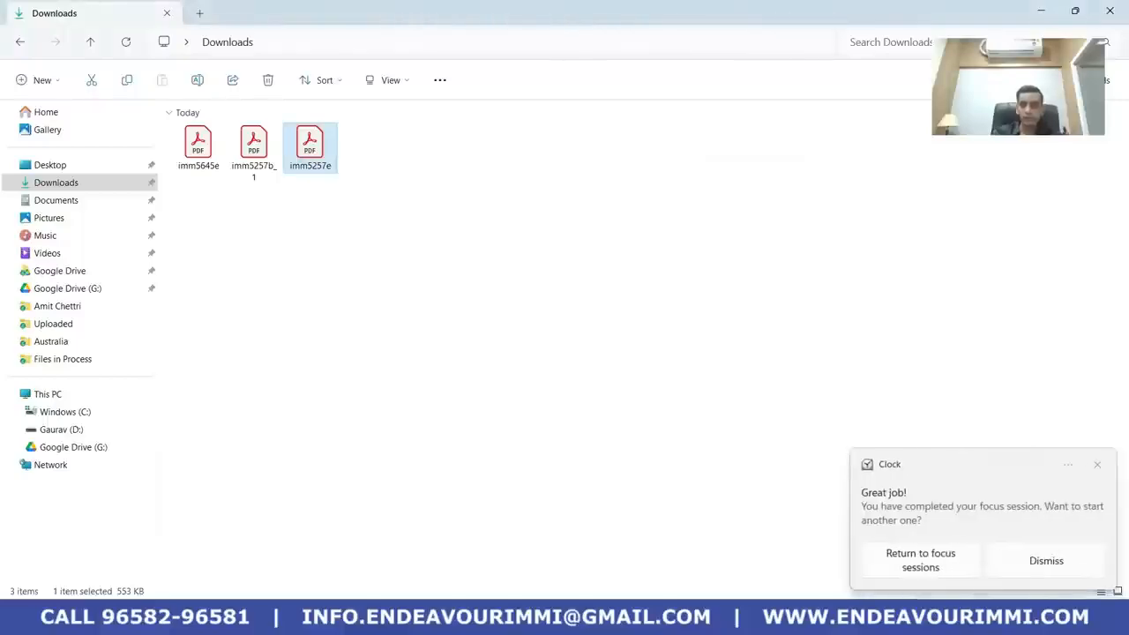
{"action": "key", "text": "alt+Tab"}
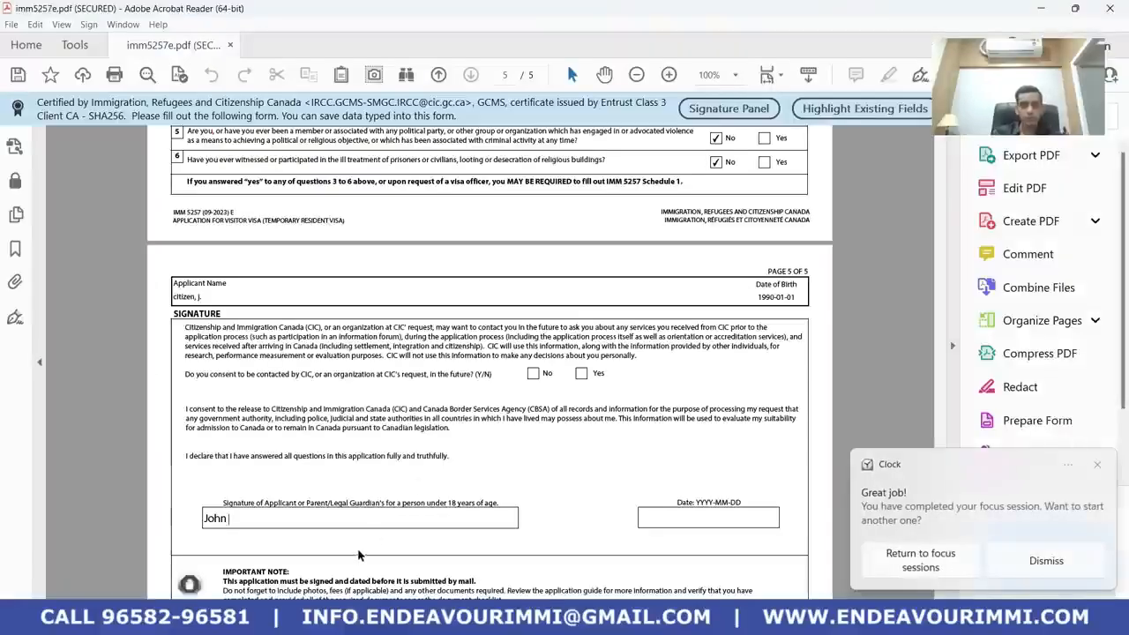
{"action": "type", "text": "Ci"}
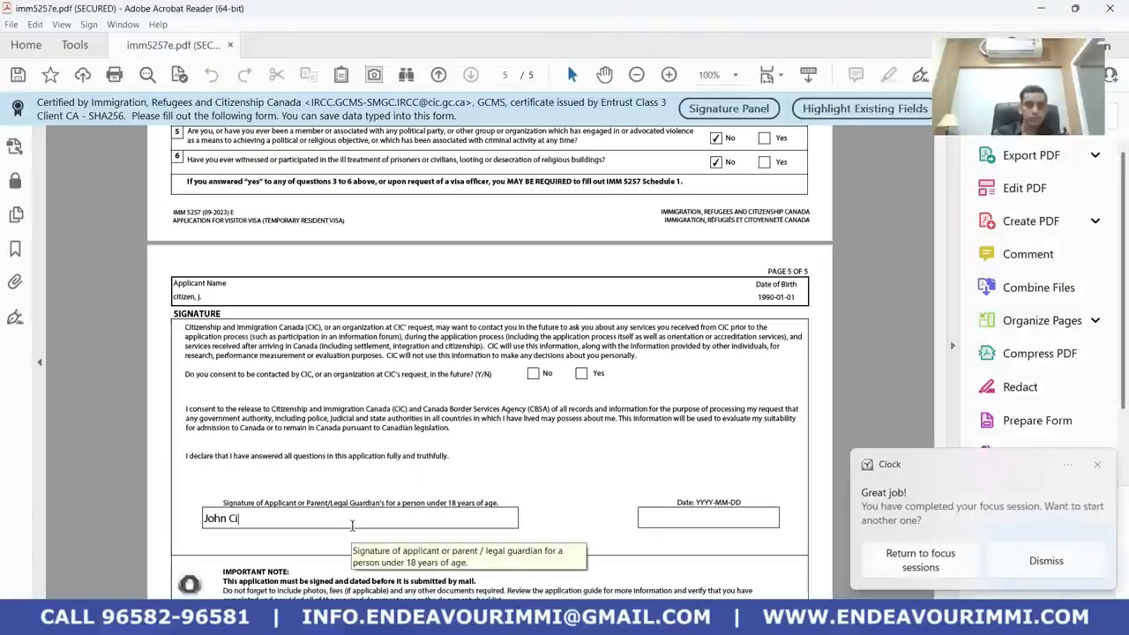
{"action": "type", "text": "tiz"}
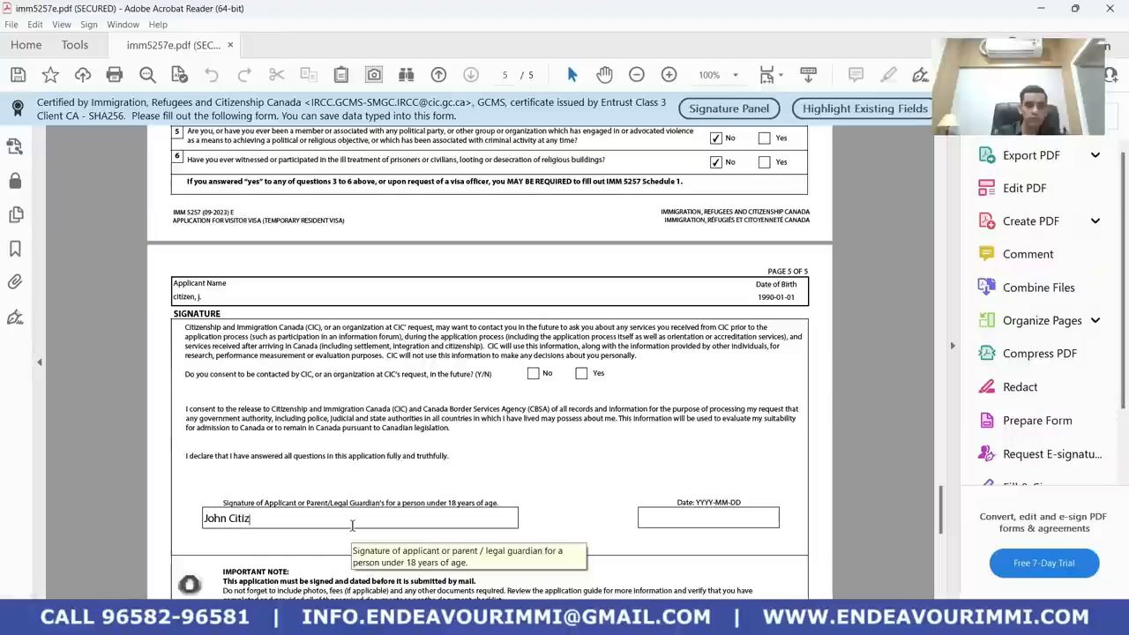
{"action": "type", "text": "en"}
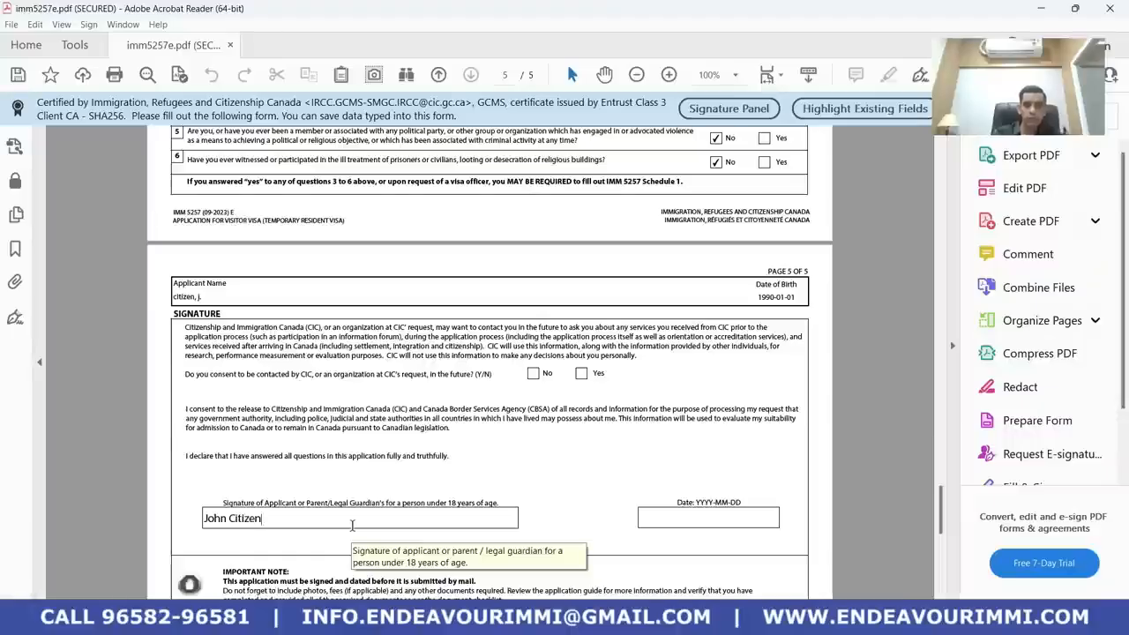
{"action": "left_click", "coordinate": [675, 520]}
{"action": "left_click", "coordinate": [784, 524]}
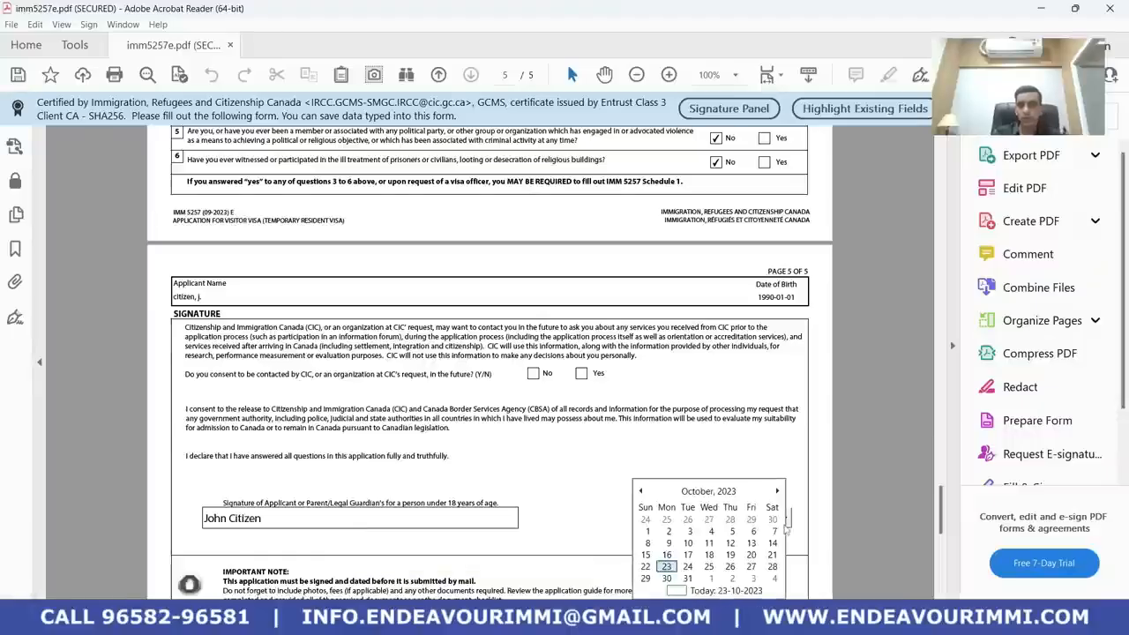
{"action": "left_click", "coordinate": [670, 568]}
{"action": "scroll", "coordinate": [544, 536], "scroll_direction": "down", "scroll_amount": 8}
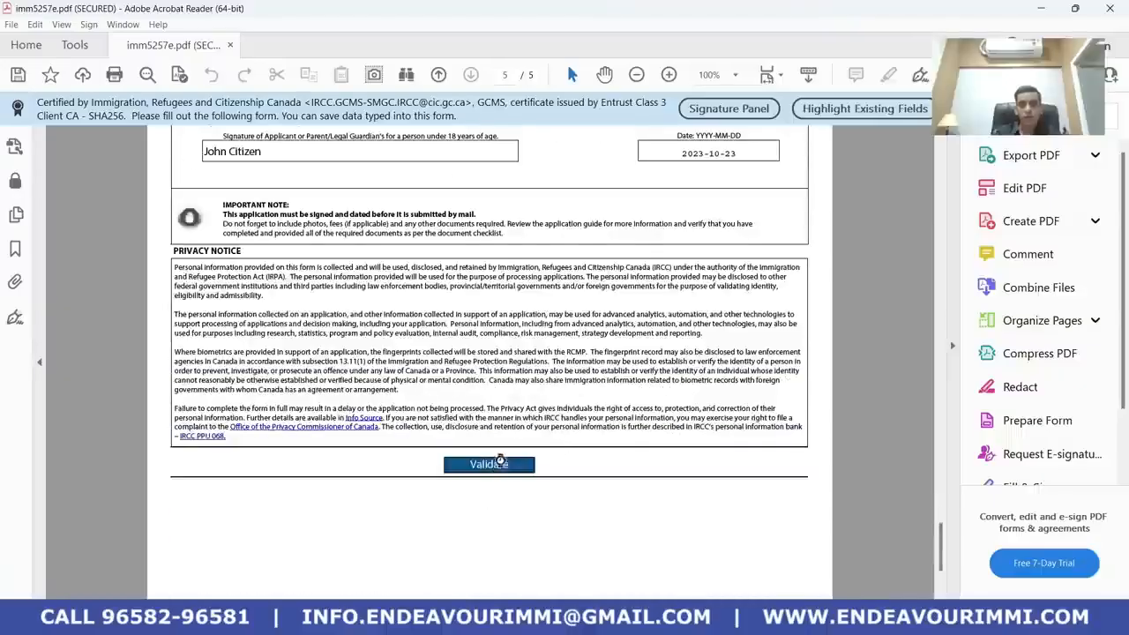
Validate the form, dismiss the error, and answer No to language-test question 1d
{"action": "left_click", "coordinate": [497, 467]}
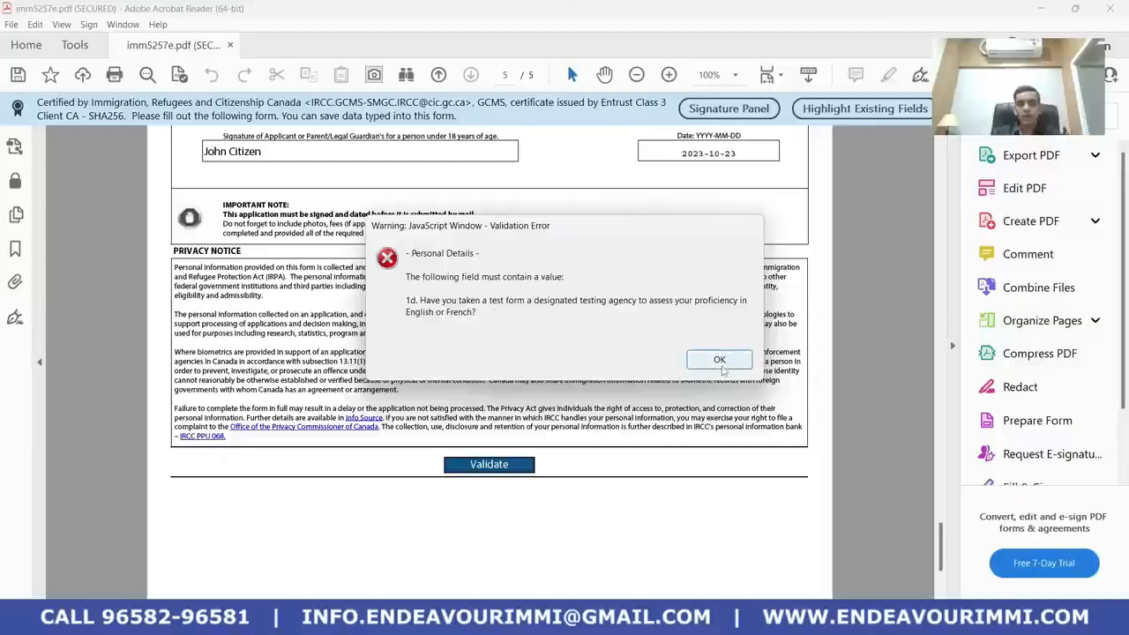
{"action": "left_click", "coordinate": [720, 363]}
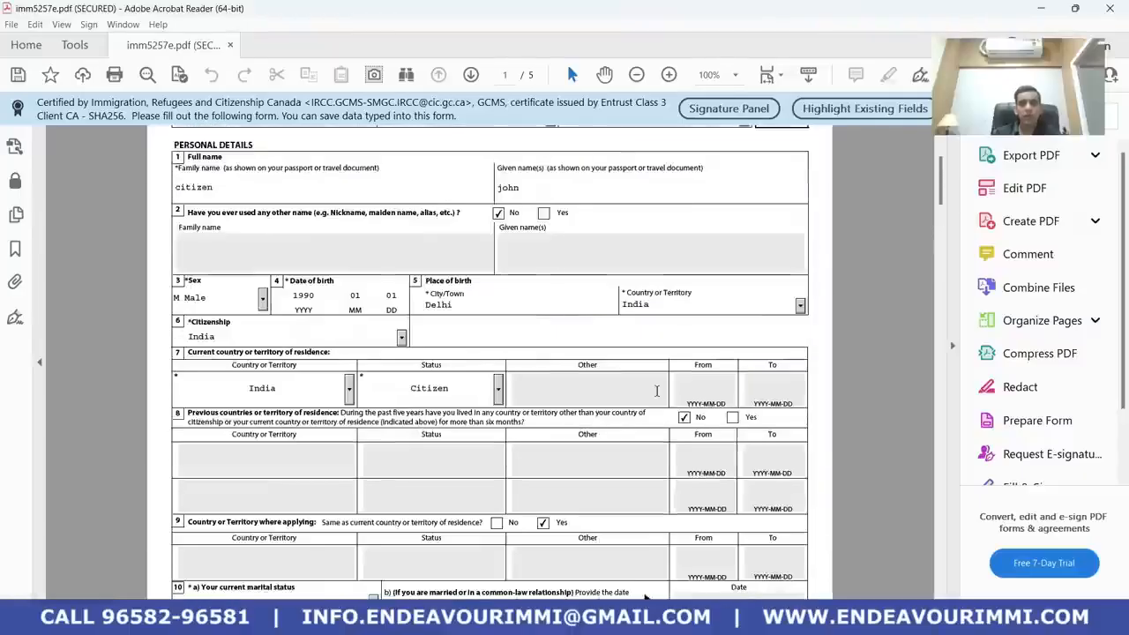
{"action": "scroll", "coordinate": [658, 394], "scroll_direction": "up", "scroll_amount": 4}
{"action": "scroll", "coordinate": [653, 396], "scroll_direction": "down", "scroll_amount": 10}
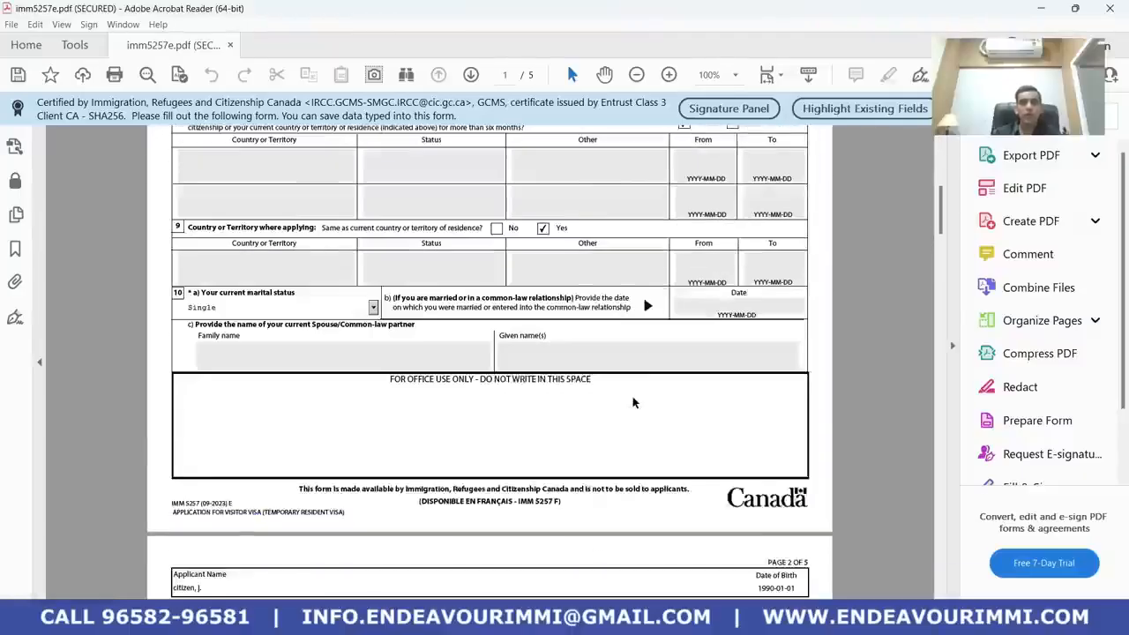
{"action": "scroll", "coordinate": [632, 402], "scroll_direction": "down", "scroll_amount": 10}
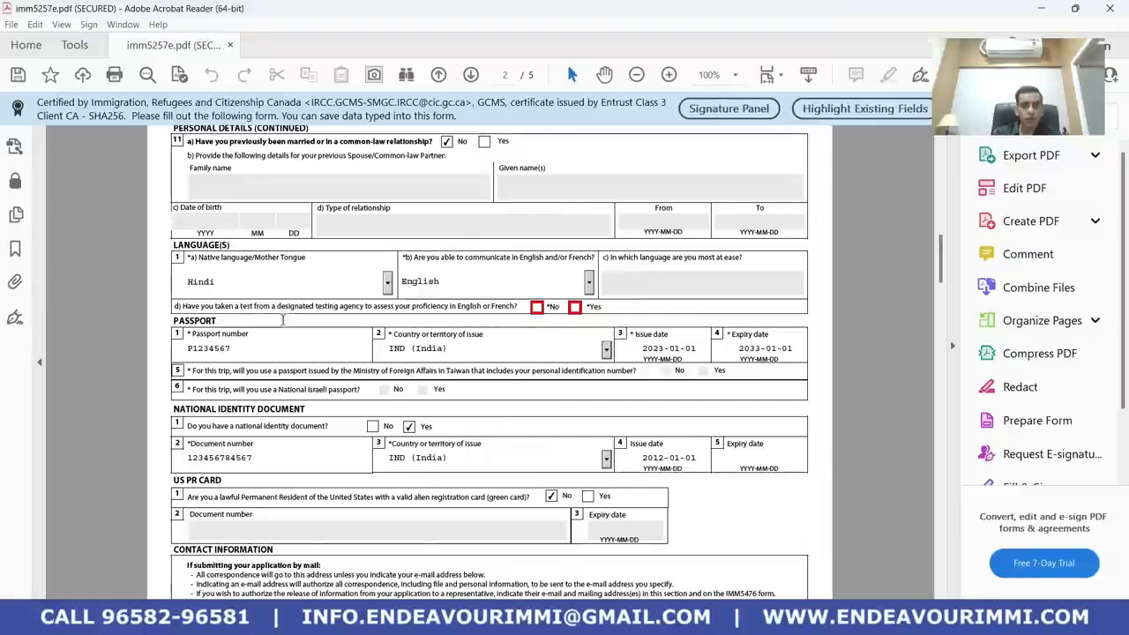
{"action": "left_click_drag", "start_coordinate": [455, 306], "coordinate": [517, 307]}
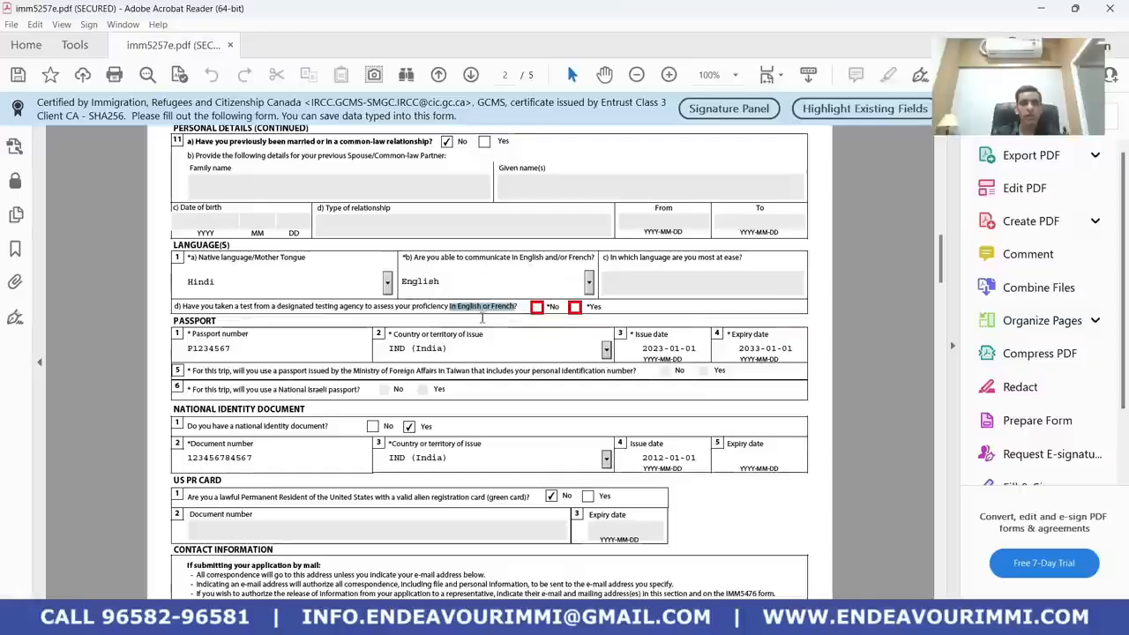
{"action": "left_click", "coordinate": [536, 308]}
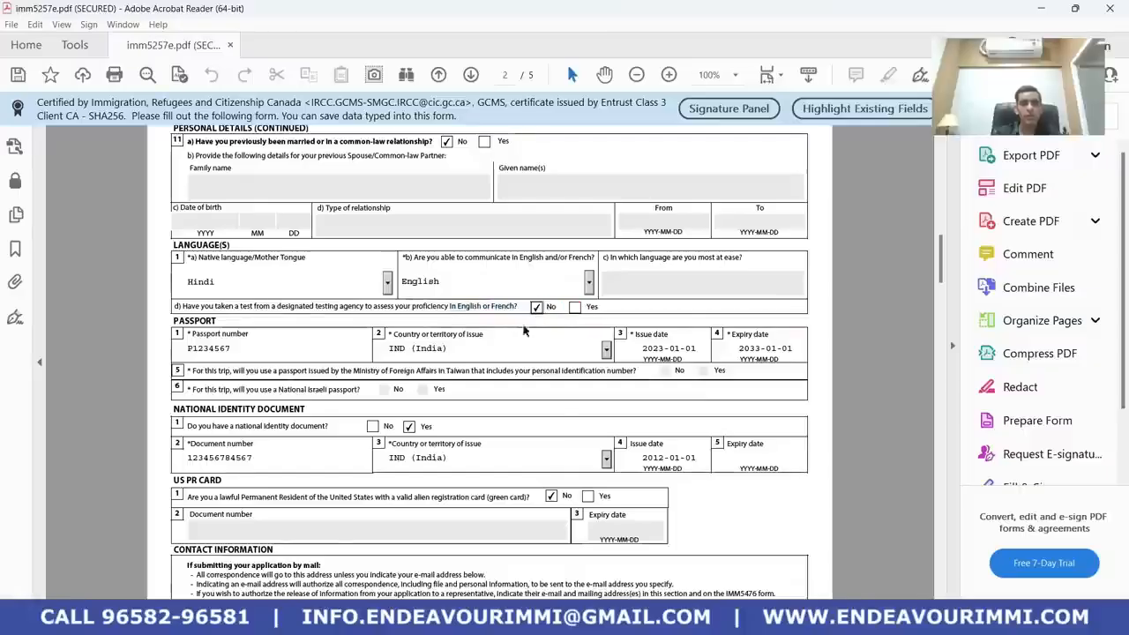
{"action": "scroll", "coordinate": [516, 344], "scroll_direction": "down", "scroll_amount": 10}
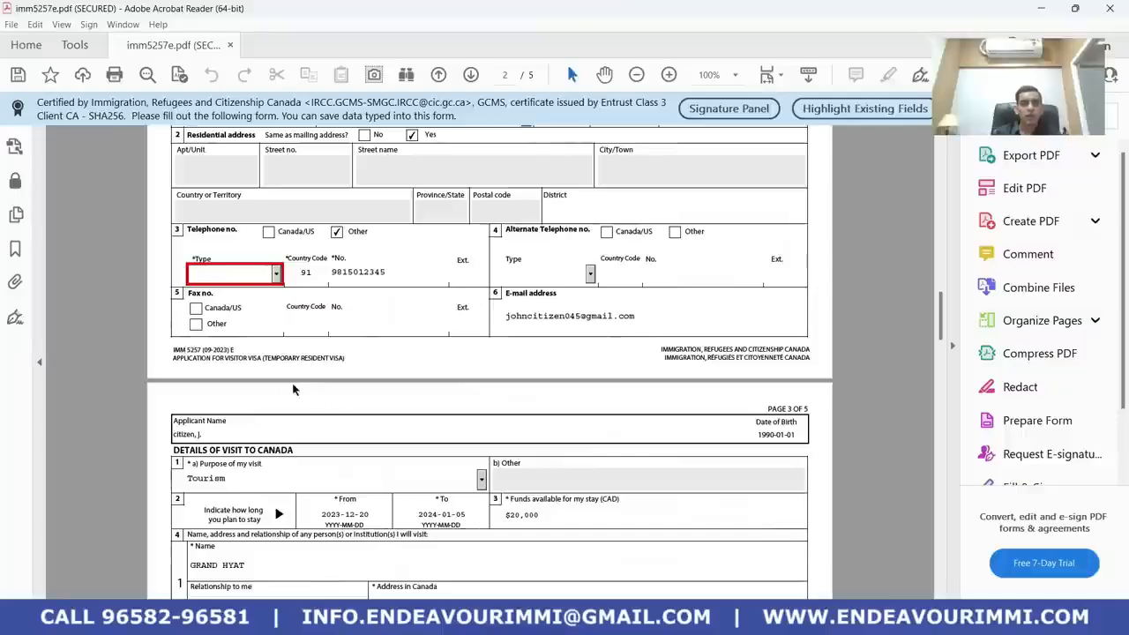
Set the telephone type to Cellular
{"action": "left_click", "coordinate": [276, 273]}
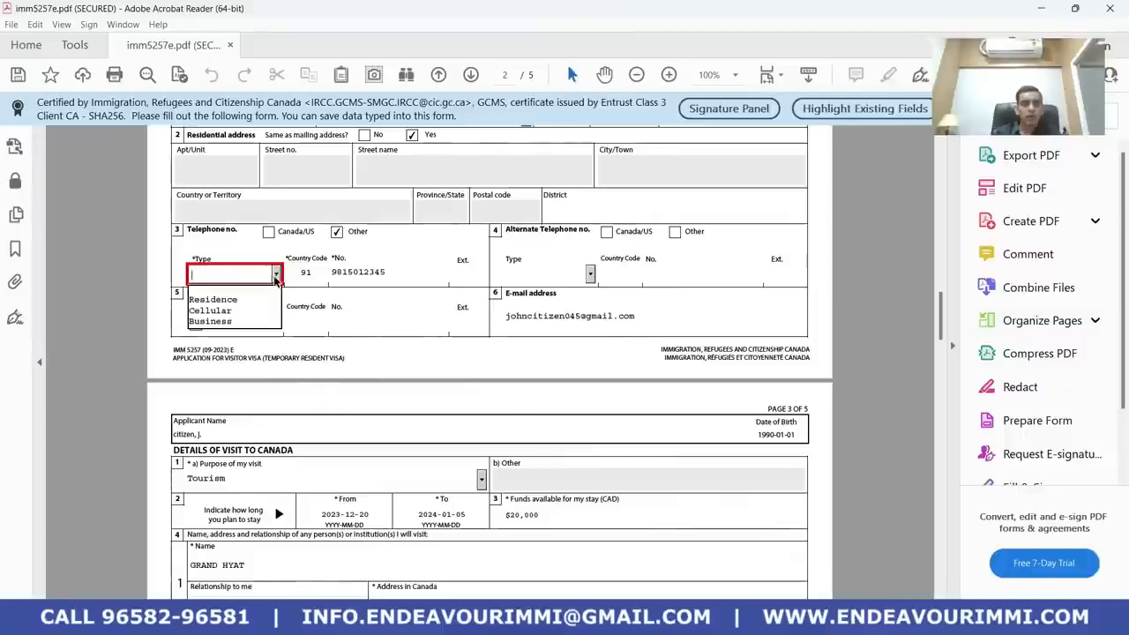
{"action": "left_click", "coordinate": [236, 312]}
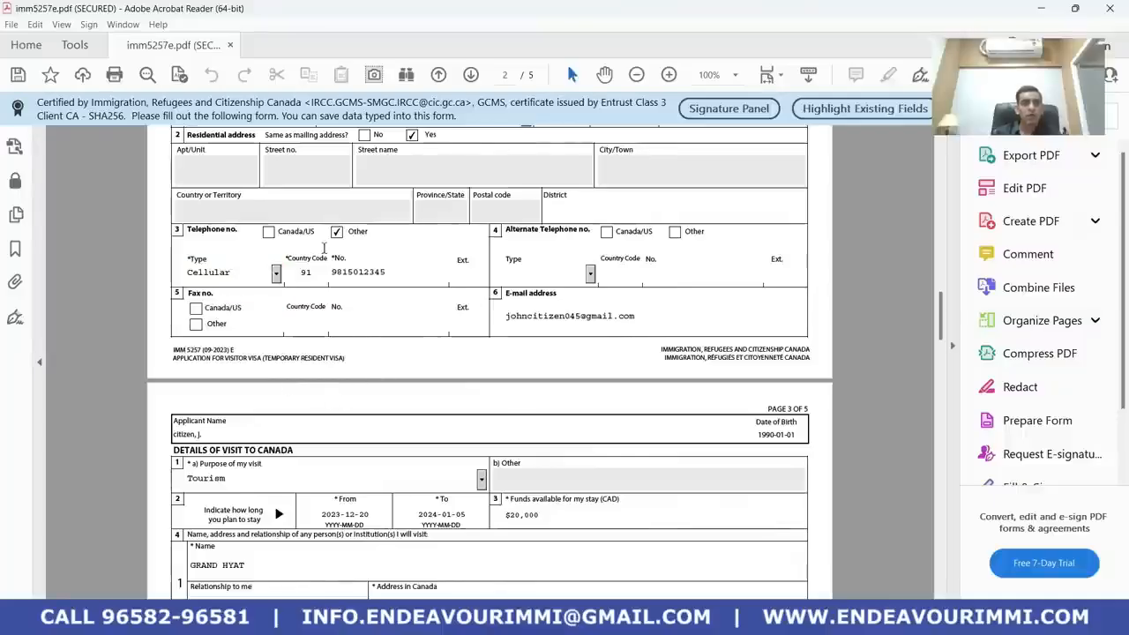
{"action": "left_click", "coordinate": [276, 275]}
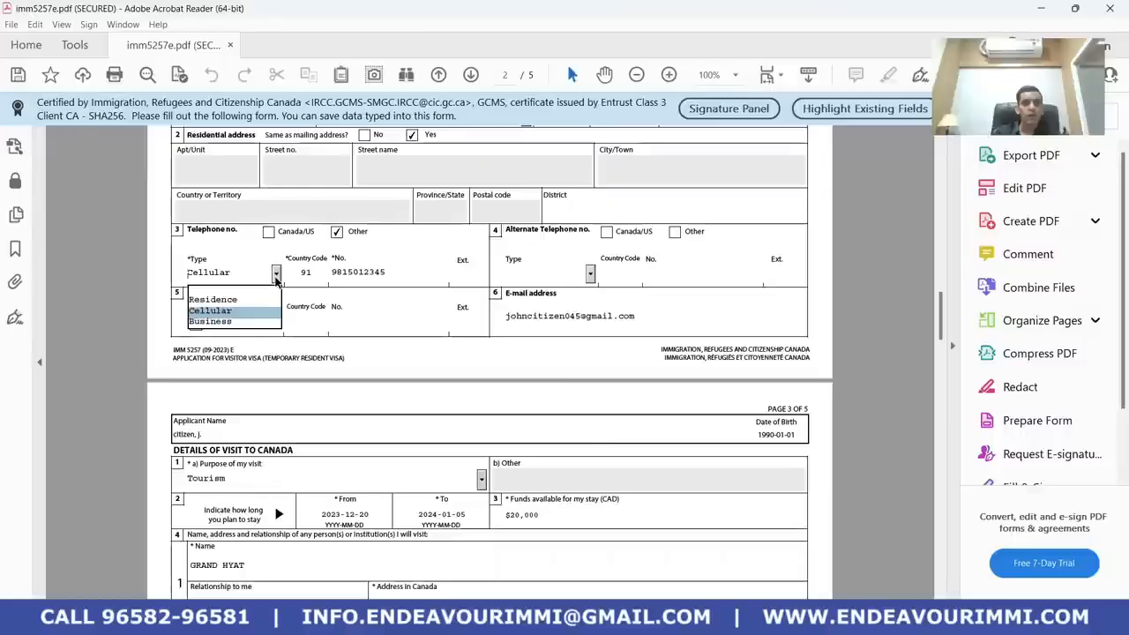
{"action": "left_click", "coordinate": [231, 310]}
{"action": "scroll", "coordinate": [360, 451], "scroll_direction": "down", "scroll_amount": 10}
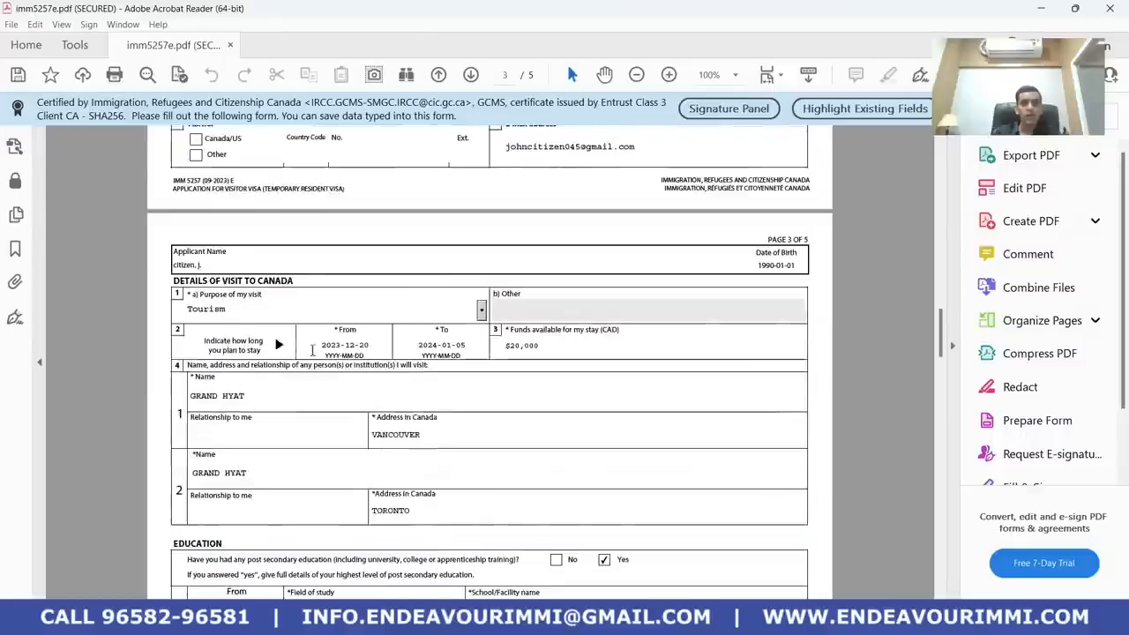
{"action": "scroll", "coordinate": [365, 448], "scroll_direction": "down", "scroll_amount": 13}
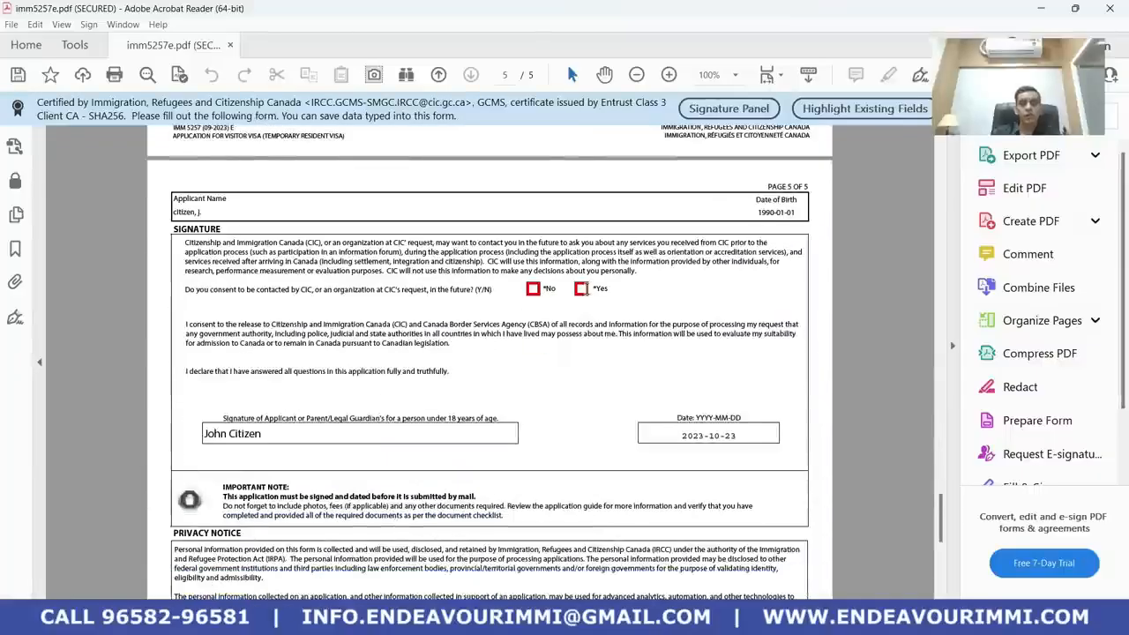
Answer Yes to being contacted, then validate the form and dismiss the success message
{"action": "left_click", "coordinate": [586, 290]}
{"action": "scroll", "coordinate": [490, 383], "scroll_direction": "down", "scroll_amount": 5}
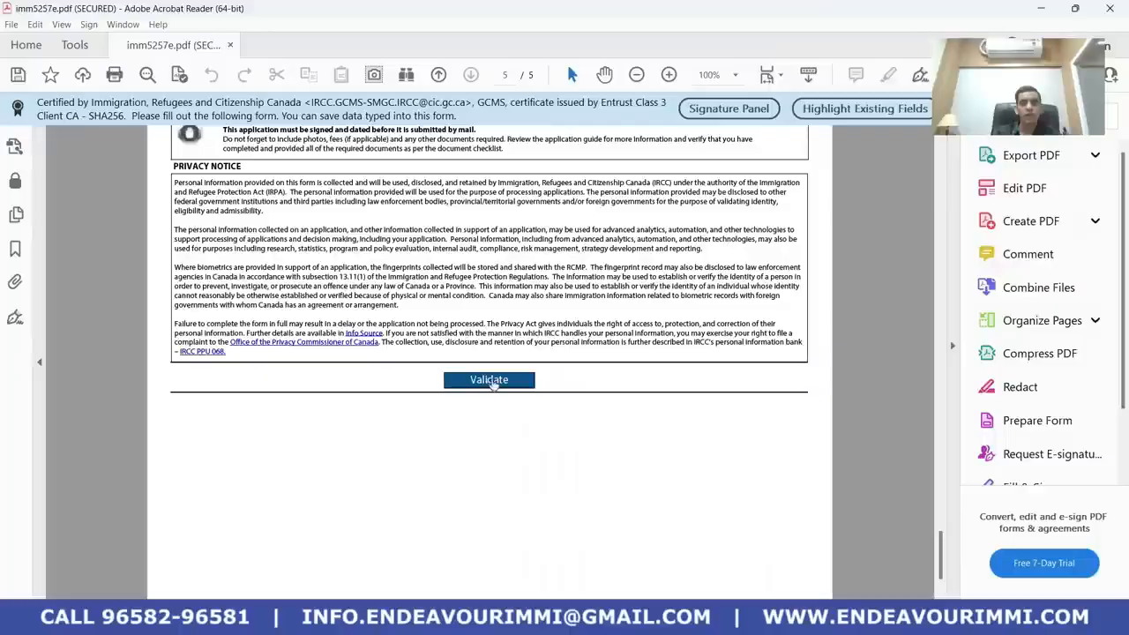
{"action": "left_click", "coordinate": [489, 380]}
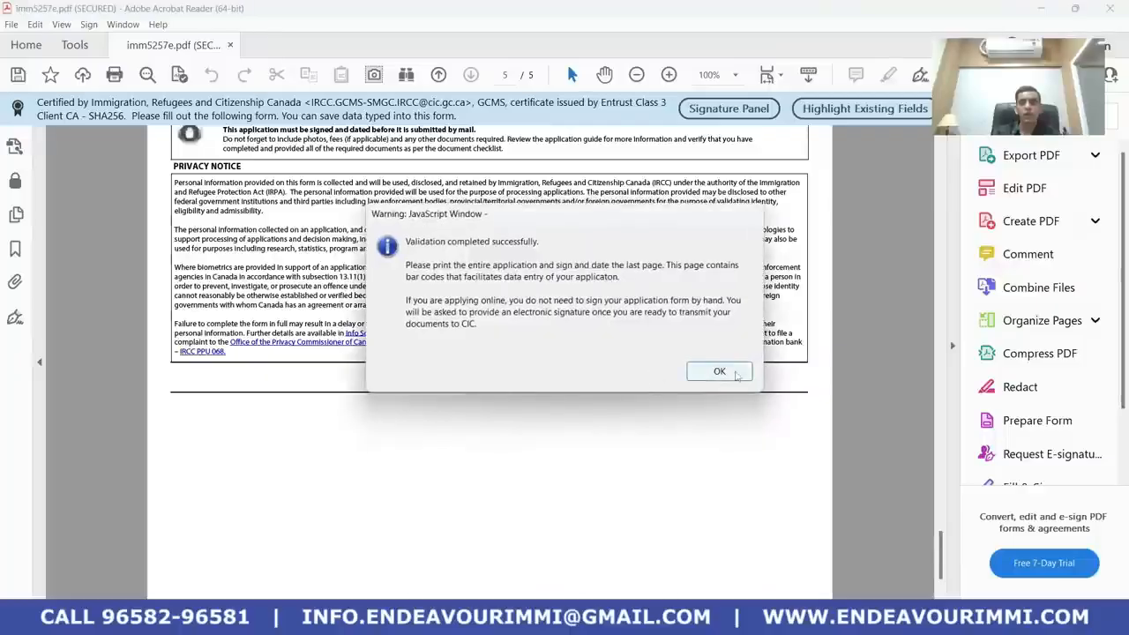
{"action": "left_click", "coordinate": [736, 375]}
Scroll through the pages to review the form and its new page 6 barcodes
{"action": "scroll", "coordinate": [424, 497], "scroll_direction": "down", "scroll_amount": 3}
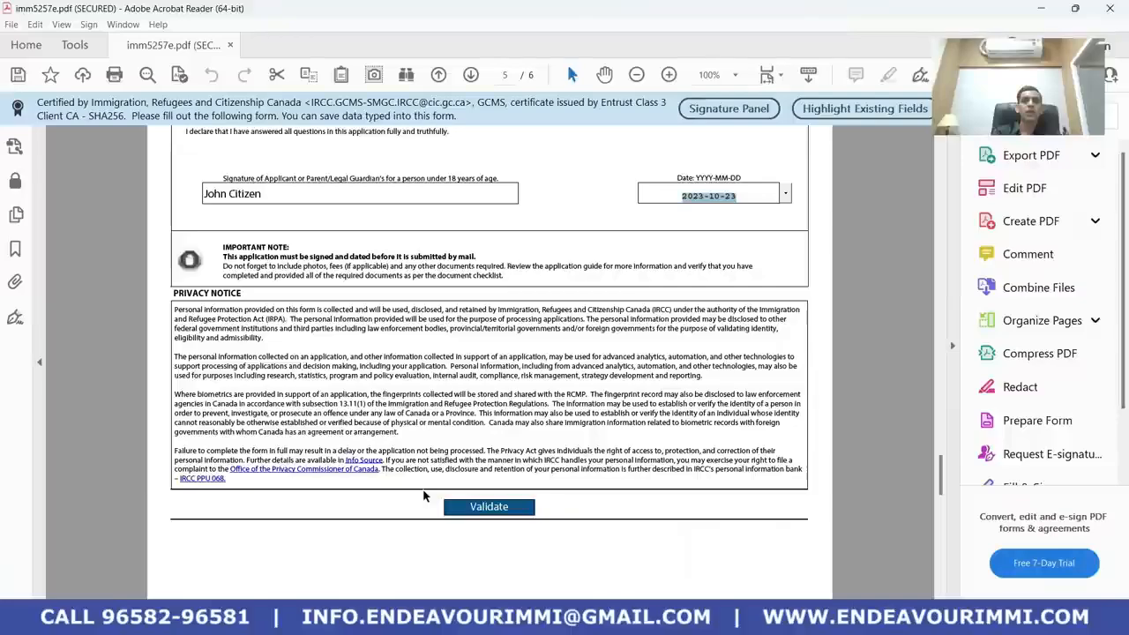
{"action": "scroll", "coordinate": [423, 496], "scroll_direction": "down", "scroll_amount": 3}
{"action": "scroll", "coordinate": [425, 468], "scroll_direction": "up", "scroll_amount": 15}
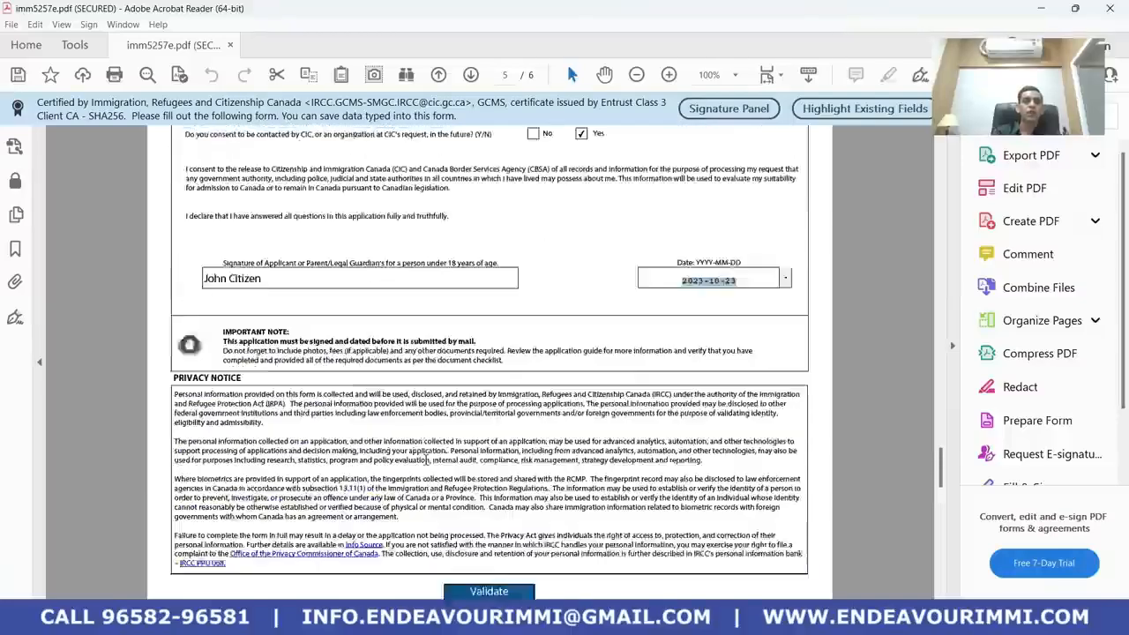
{"action": "scroll", "coordinate": [425, 458], "scroll_direction": "up", "scroll_amount": 15}
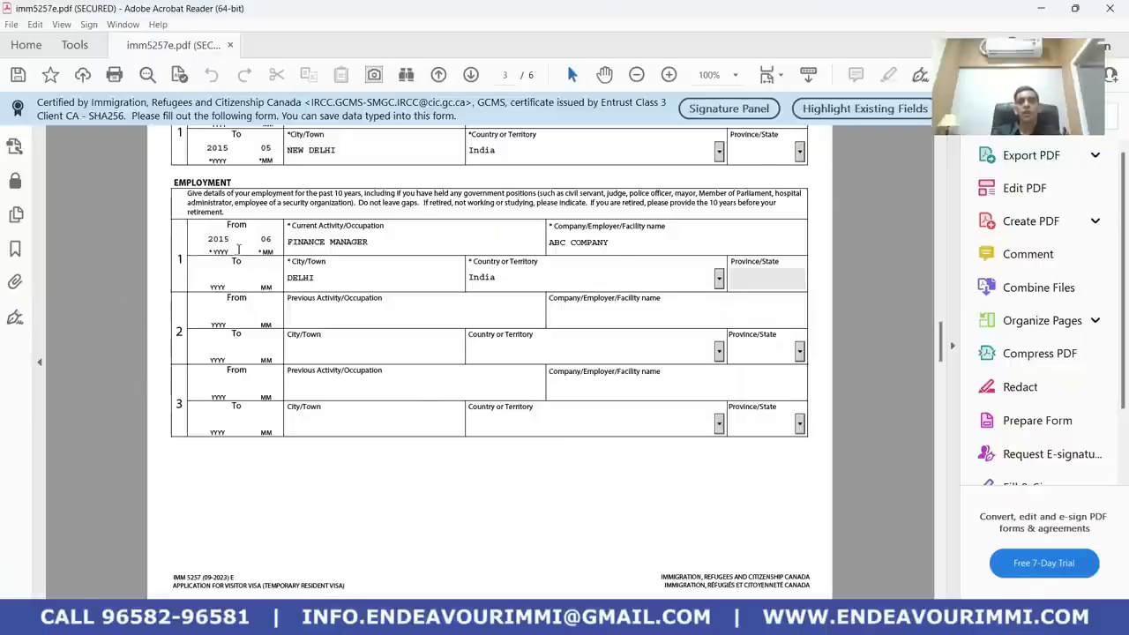
{"action": "scroll", "coordinate": [348, 303], "scroll_direction": "down", "scroll_amount": 10}
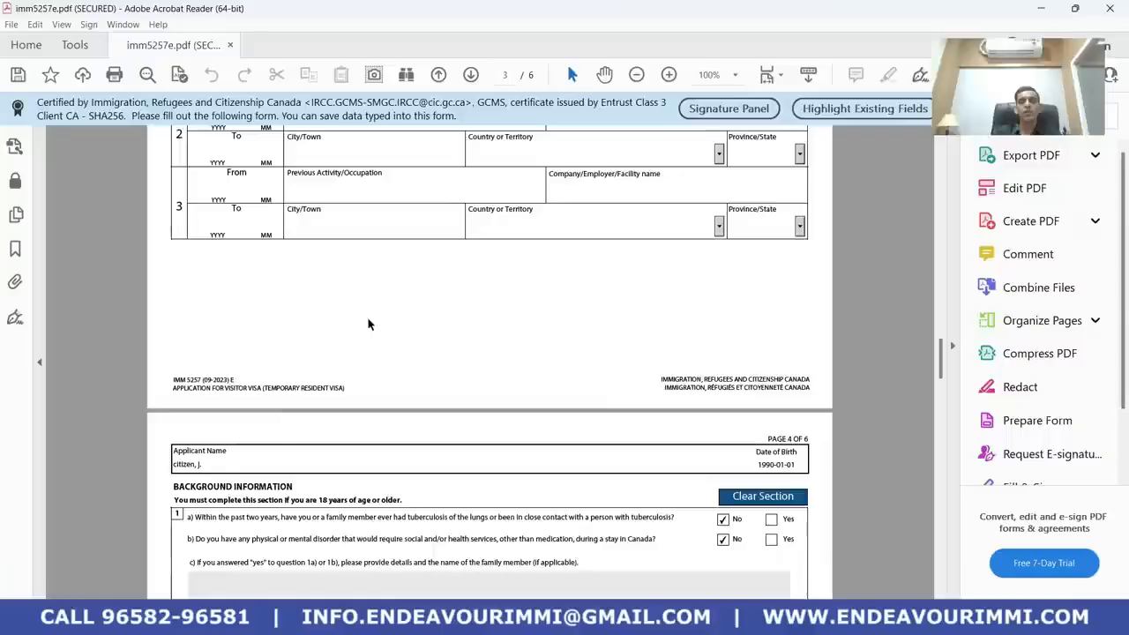
{"action": "scroll", "coordinate": [367, 319], "scroll_direction": "down", "scroll_amount": 10}
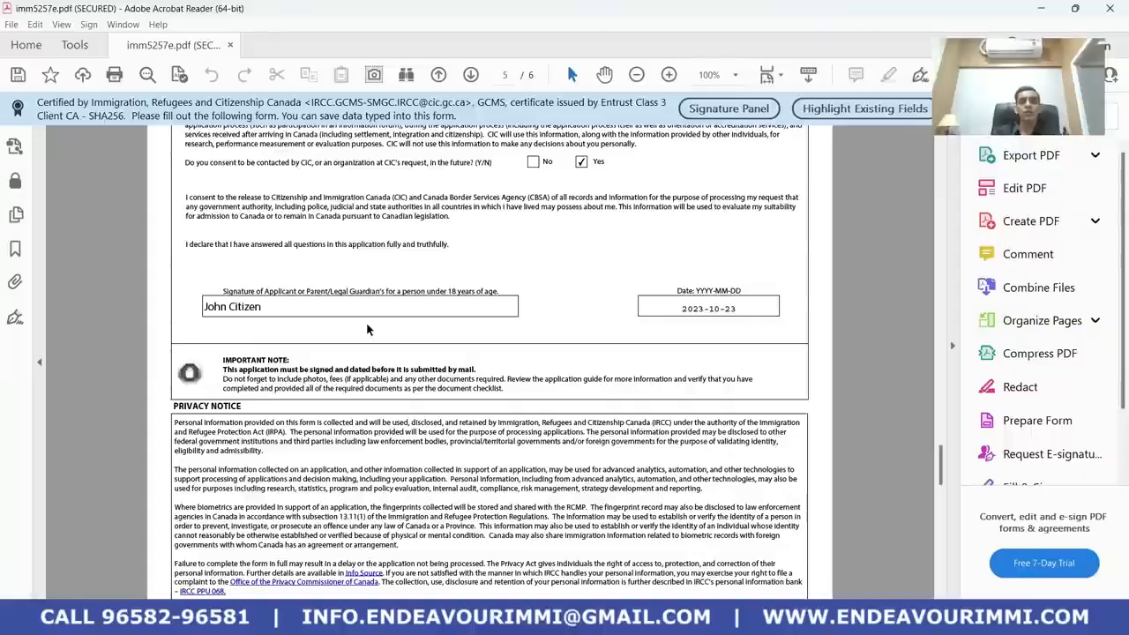
{"action": "scroll", "coordinate": [367, 329], "scroll_direction": "down", "scroll_amount": 5}
{"action": "scroll", "coordinate": [367, 330], "scroll_direction": "down", "scroll_amount": 6}
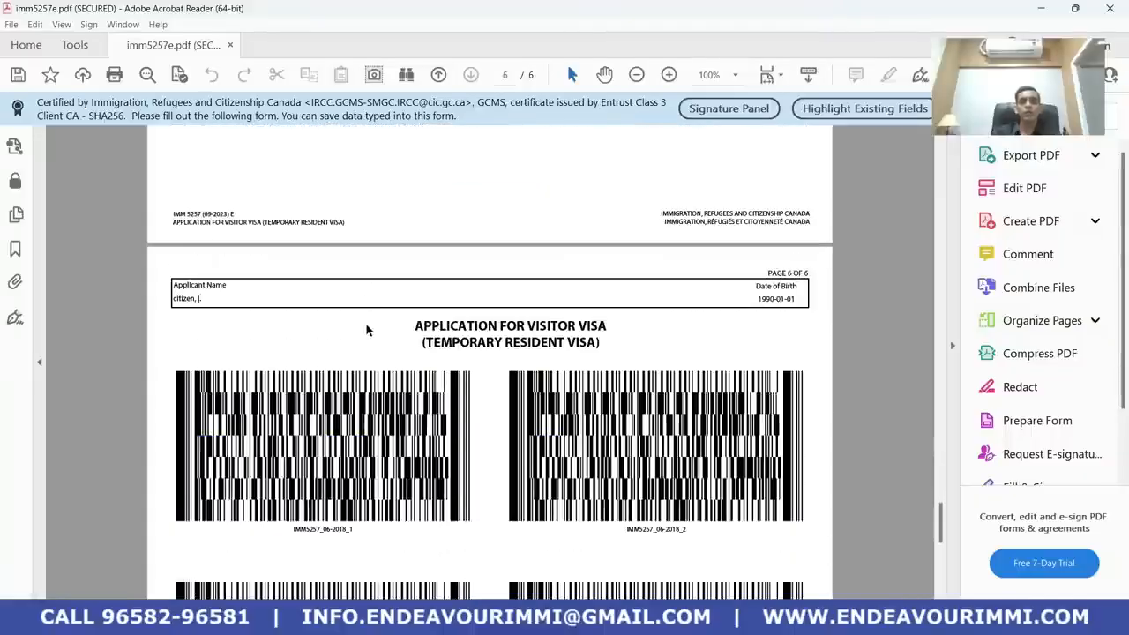
{"action": "scroll", "coordinate": [353, 325], "scroll_direction": "up", "scroll_amount": 10}
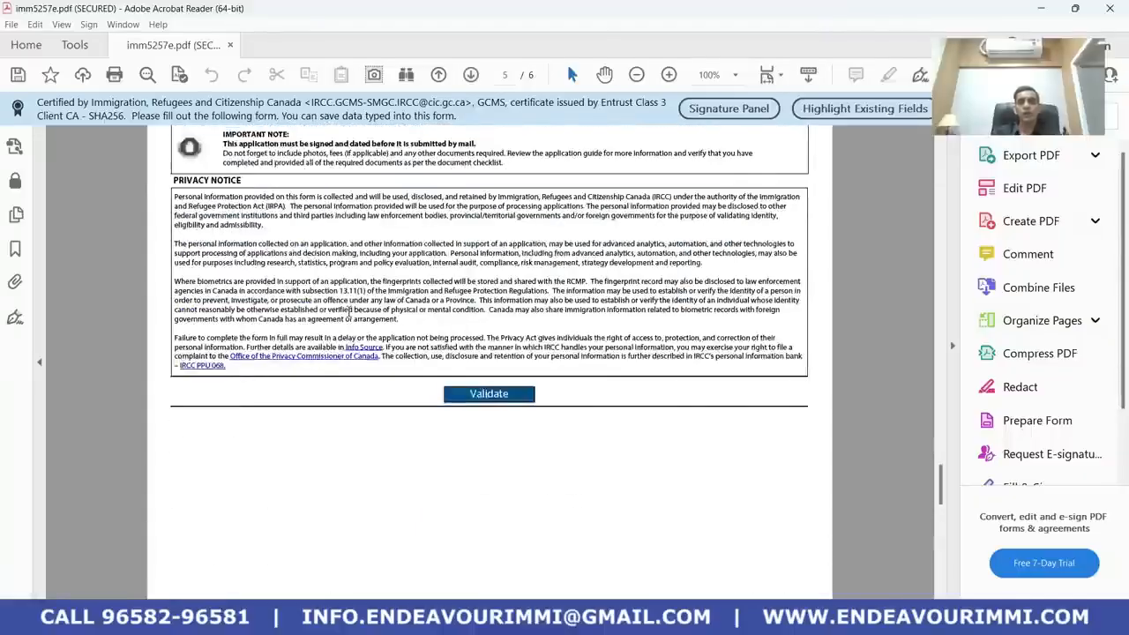
{"action": "scroll", "coordinate": [346, 307], "scroll_direction": "up", "scroll_amount": 8}
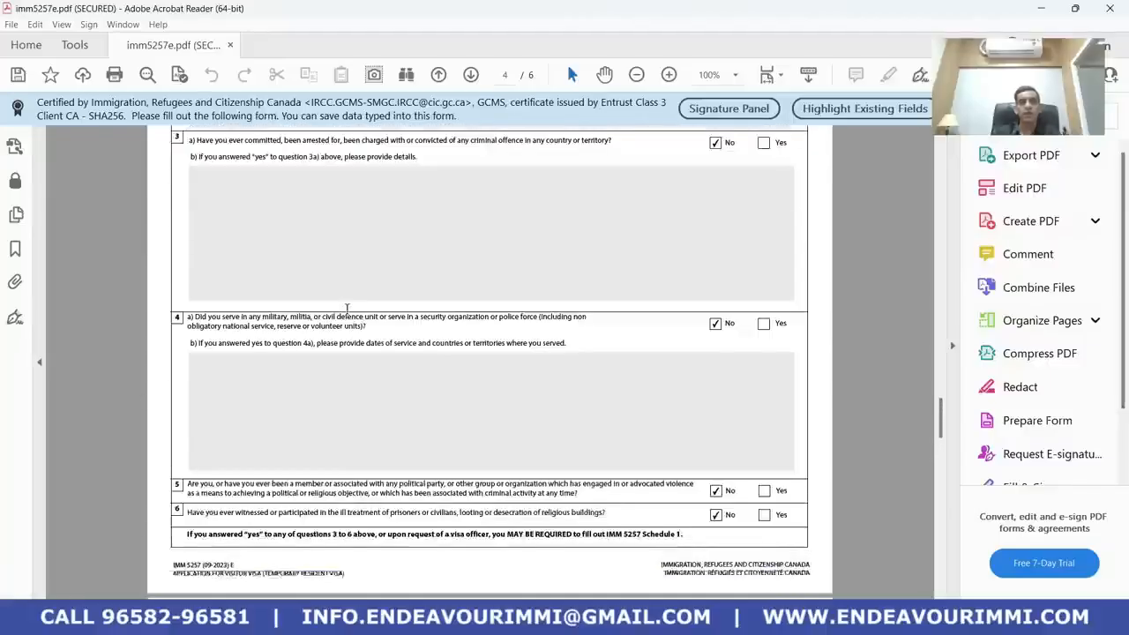
{"action": "scroll", "coordinate": [350, 303], "scroll_direction": "down", "scroll_amount": 10}
{"action": "scroll", "coordinate": [353, 309], "scroll_direction": "down", "scroll_amount": 10}
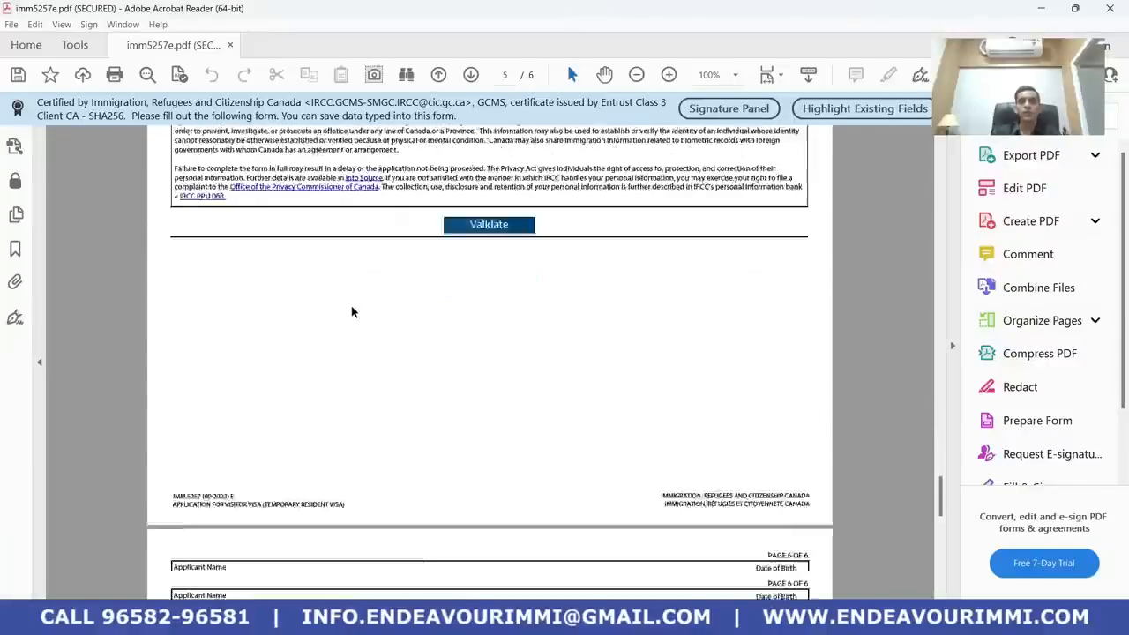
Look at the start page's recent files and the File menu, then return to the visa form
{"action": "scroll", "coordinate": [358, 312], "scroll_direction": "down", "scroll_amount": 5}
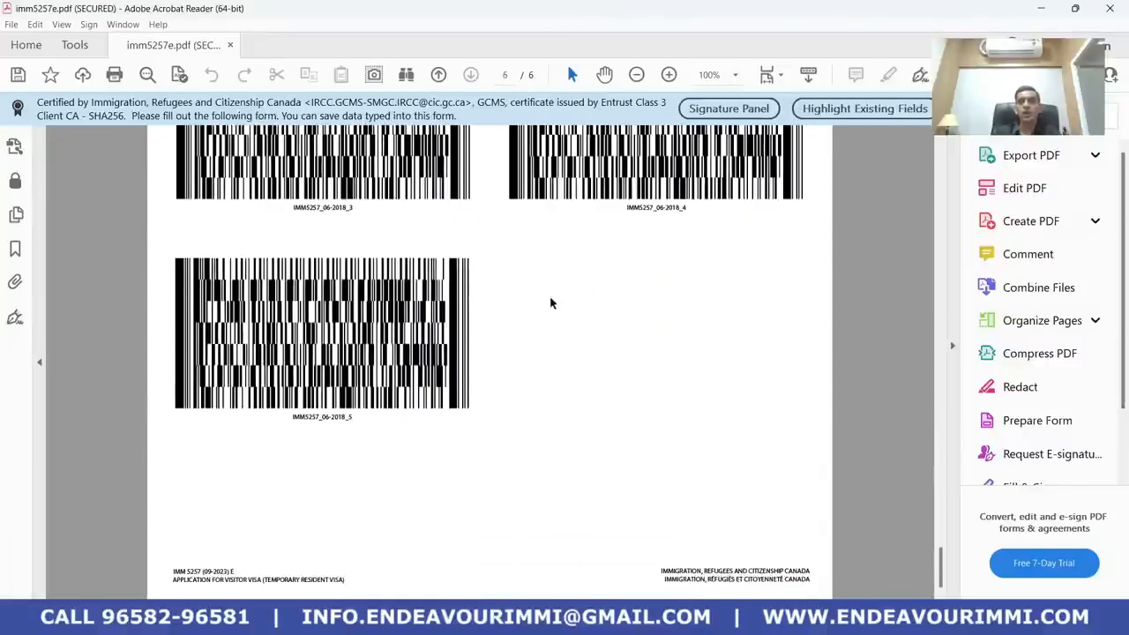
{"action": "left_click", "coordinate": [26, 44]}
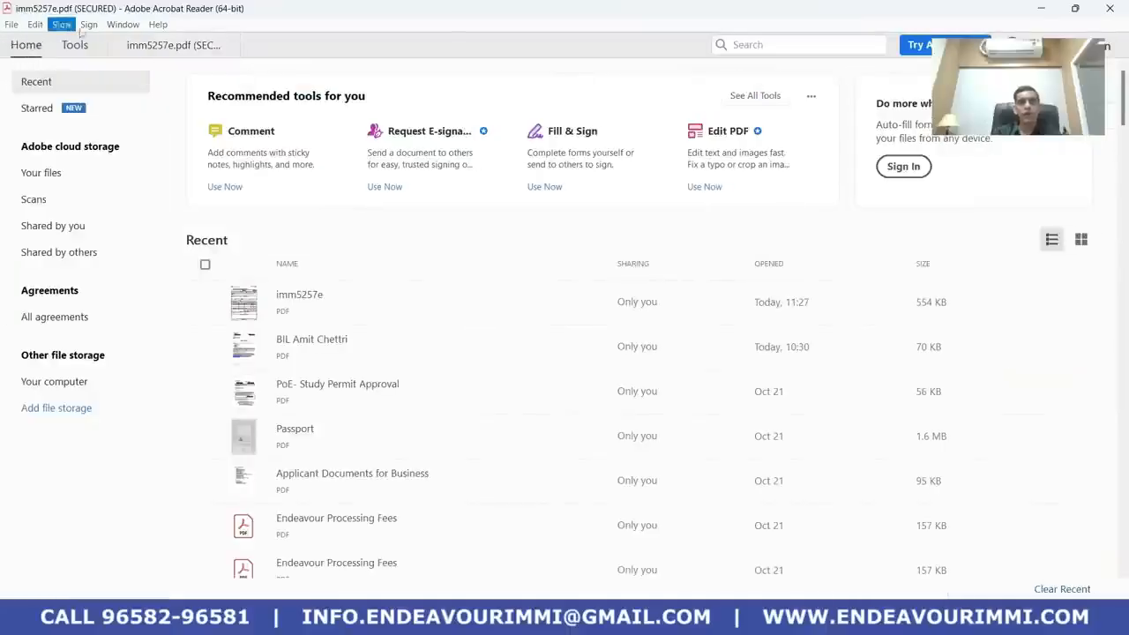
{"action": "left_click", "coordinate": [10, 25]}
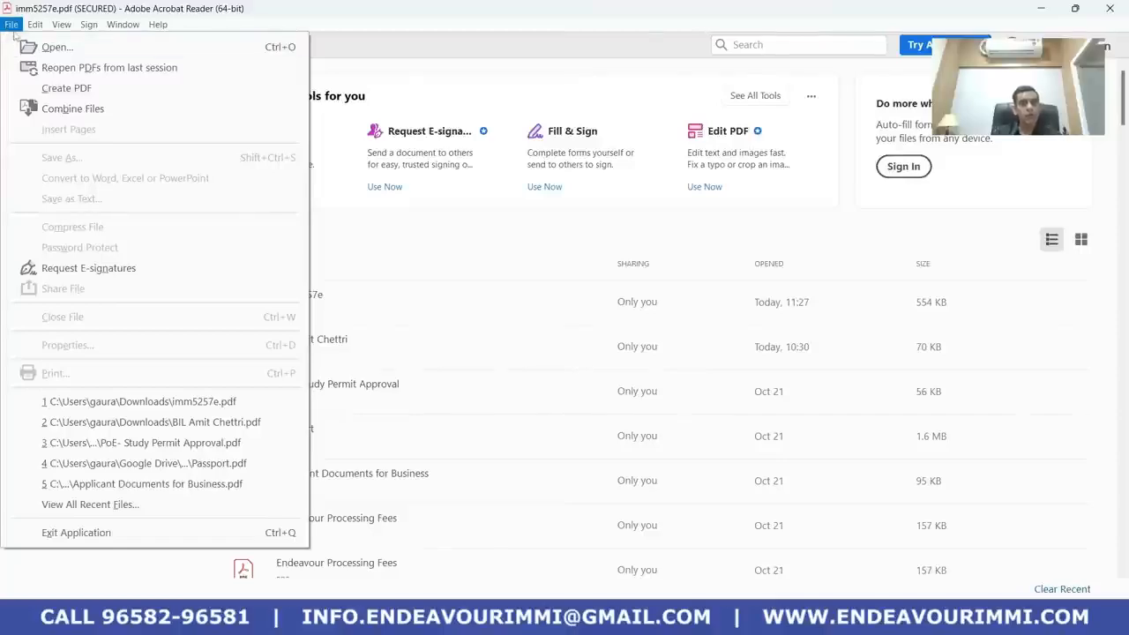
{"action": "left_click", "coordinate": [12, 26]}
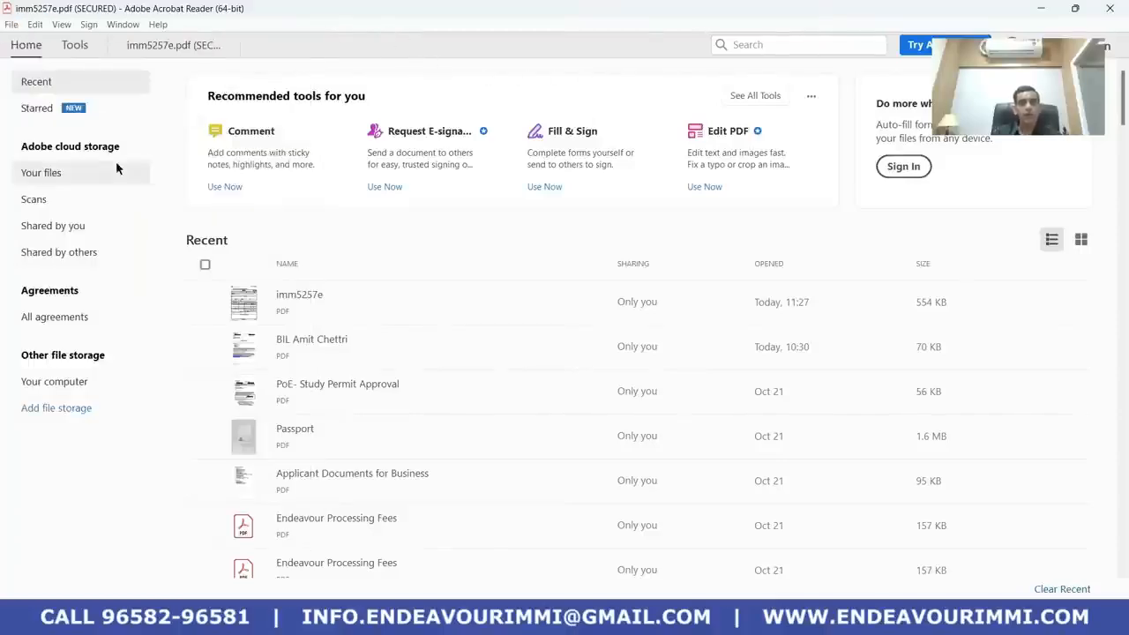
{"action": "left_click", "coordinate": [176, 44]}
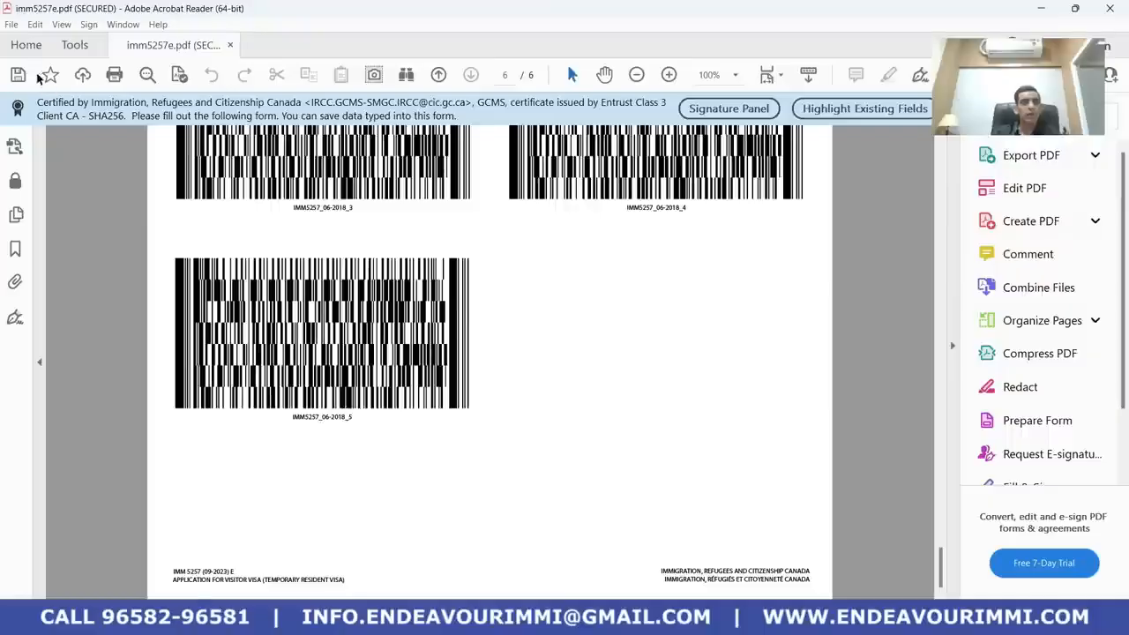
Save the form over imm5257e.pdf in Downloads, then open imm5257b_1 from the Downloads folder
{"action": "left_click", "coordinate": [13, 25]}
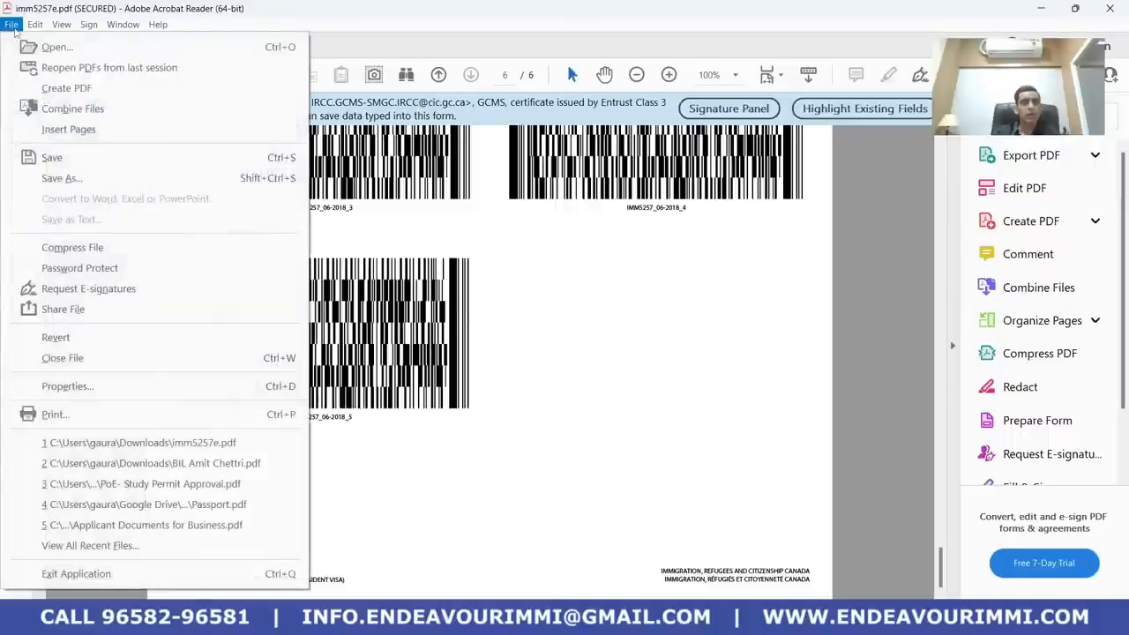
{"action": "left_click", "coordinate": [64, 177]}
{"action": "left_click", "coordinate": [424, 276]}
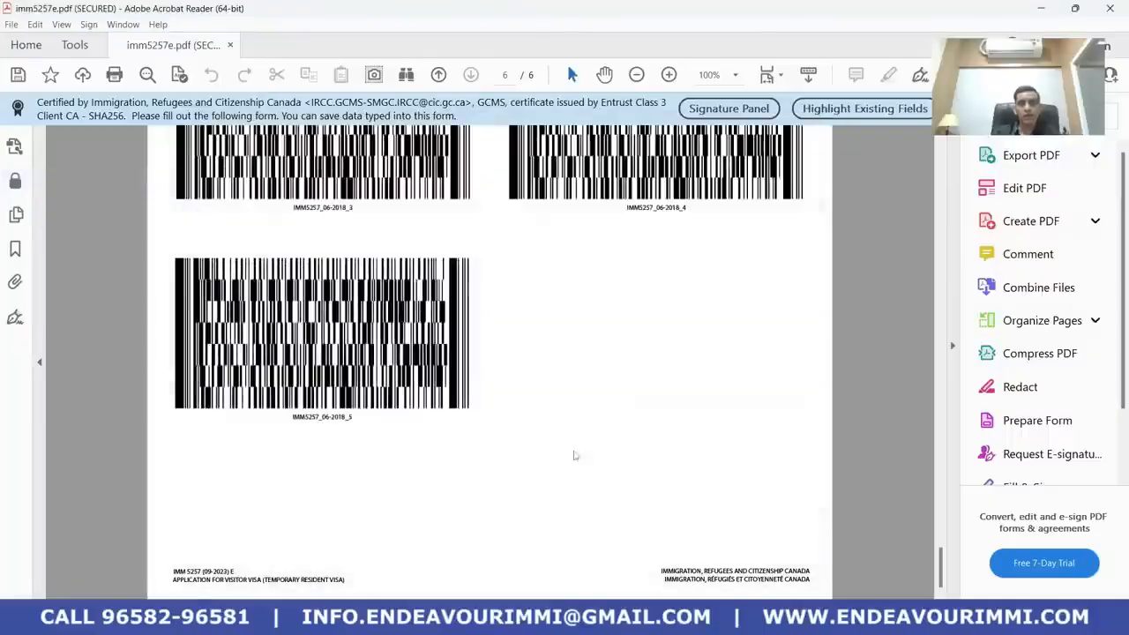
{"action": "left_click", "coordinate": [420, 362]}
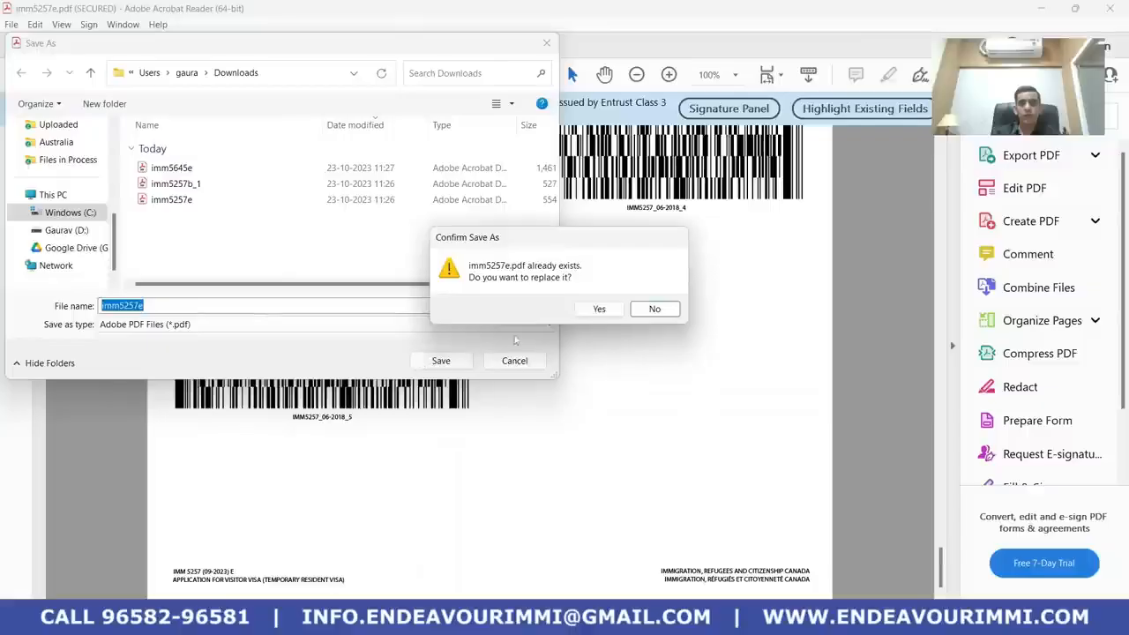
{"action": "left_click", "coordinate": [599, 308]}
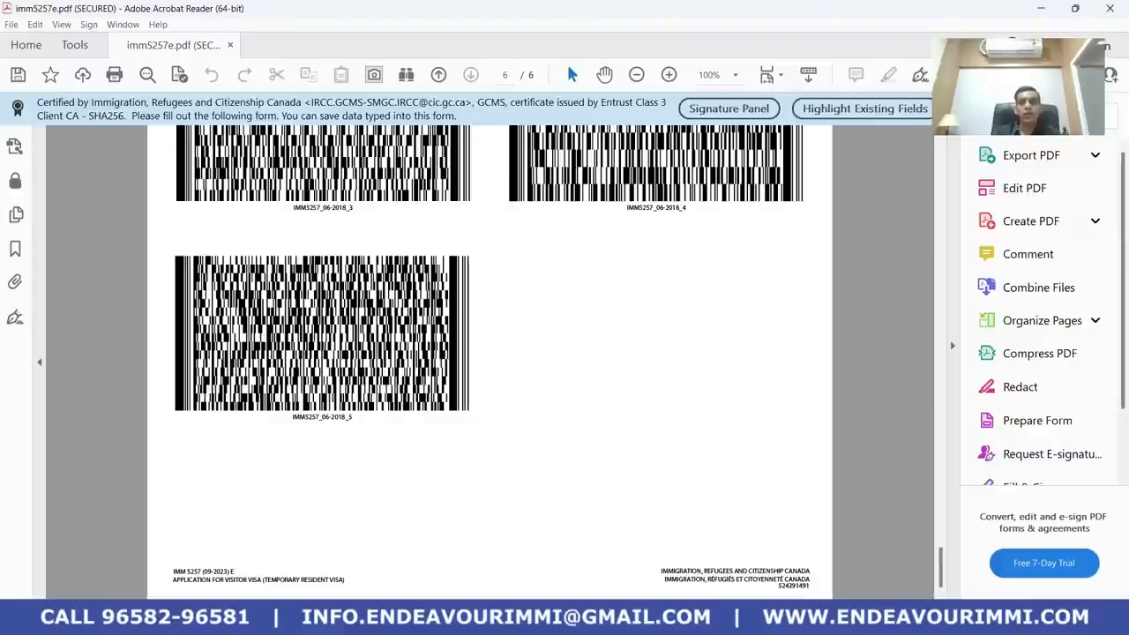
{"action": "key", "text": "alt+Tab"}
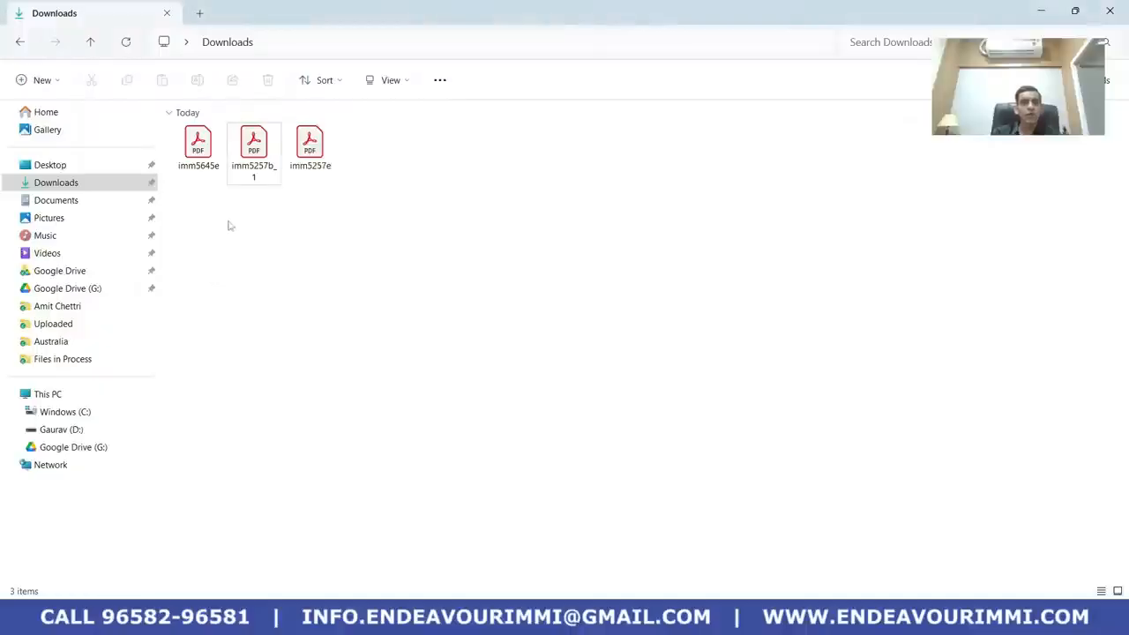
{"action": "double_click", "coordinate": [261, 177]}
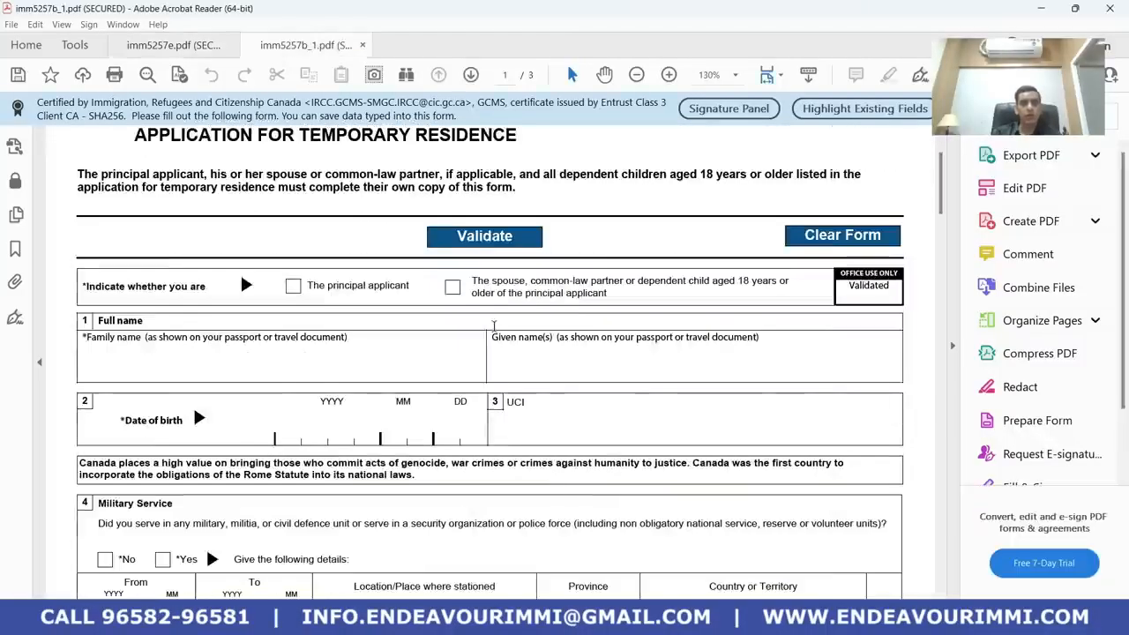
Enter the applicant's family and given names, mark principal applicant, and enter birth date 19900101
{"action": "scroll", "coordinate": [396, 379], "scroll_direction": "down", "scroll_amount": 6}
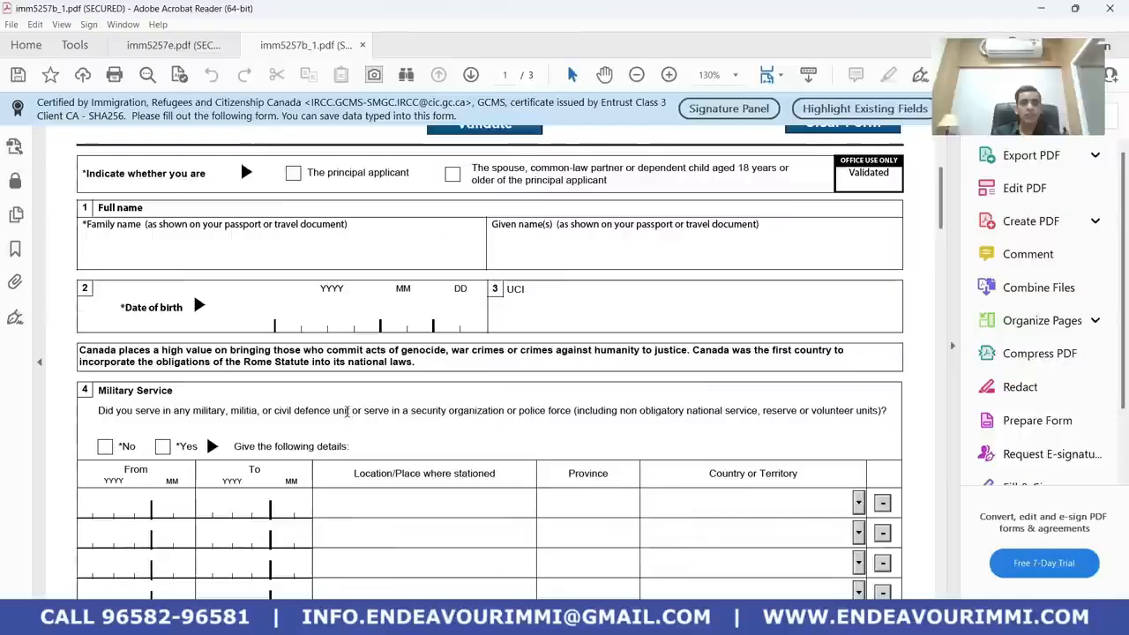
{"action": "scroll", "coordinate": [336, 408], "scroll_direction": "up", "scroll_amount": 5}
{"action": "left_click", "coordinate": [236, 418]}
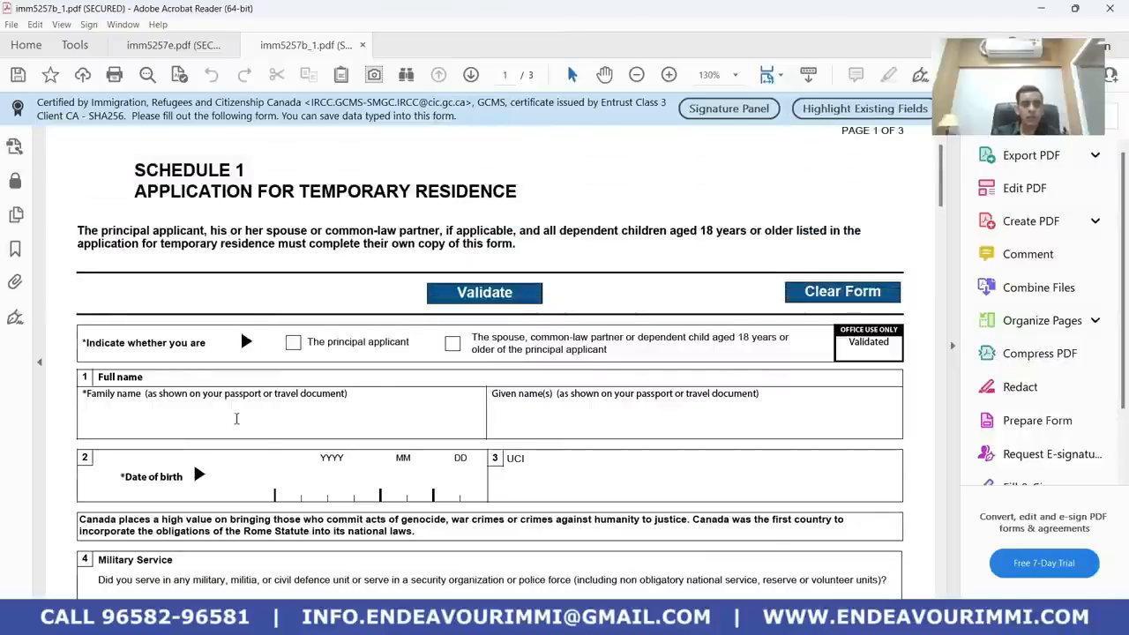
{"action": "type", "text": "CITIZ"}
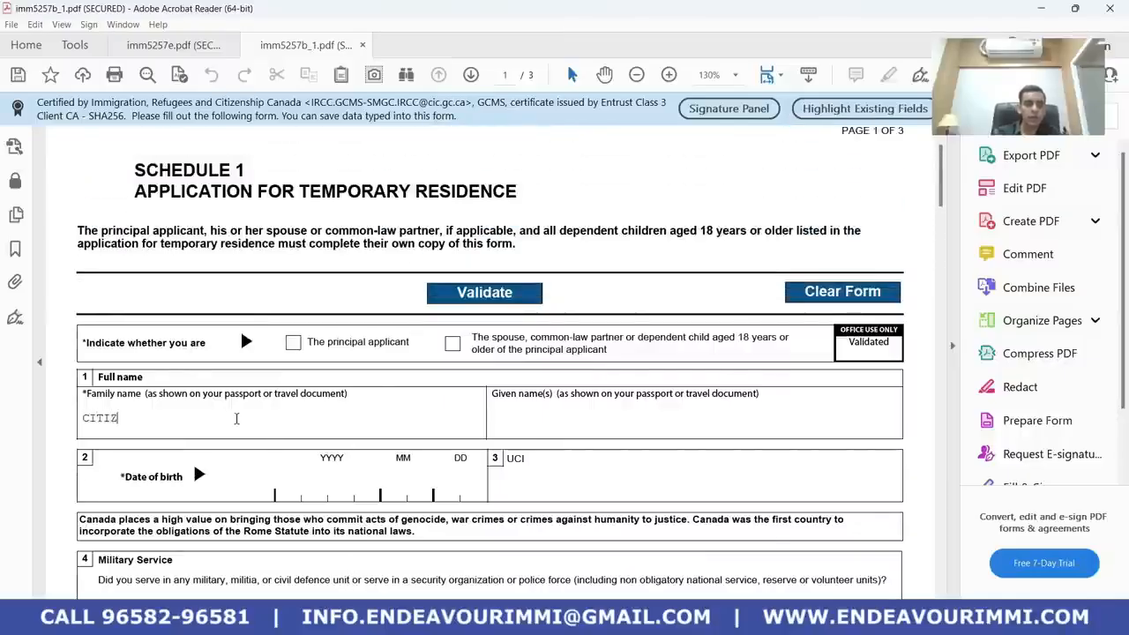
{"action": "type", "text": "EN"}
{"action": "key", "text": "Tab"}
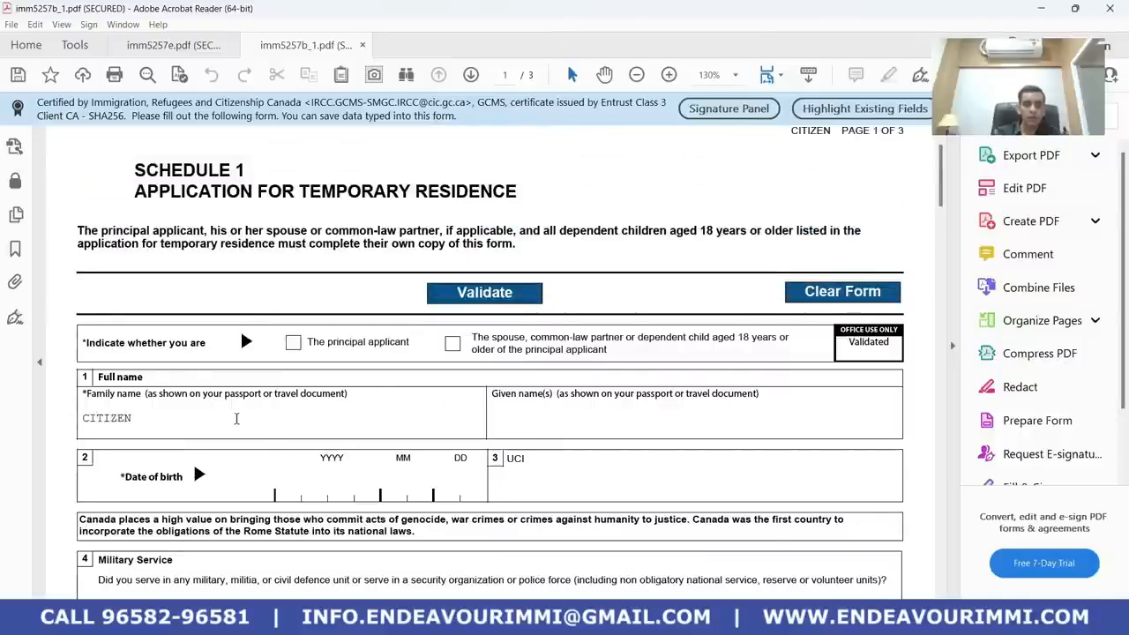
{"action": "type", "text": "JOHN"}
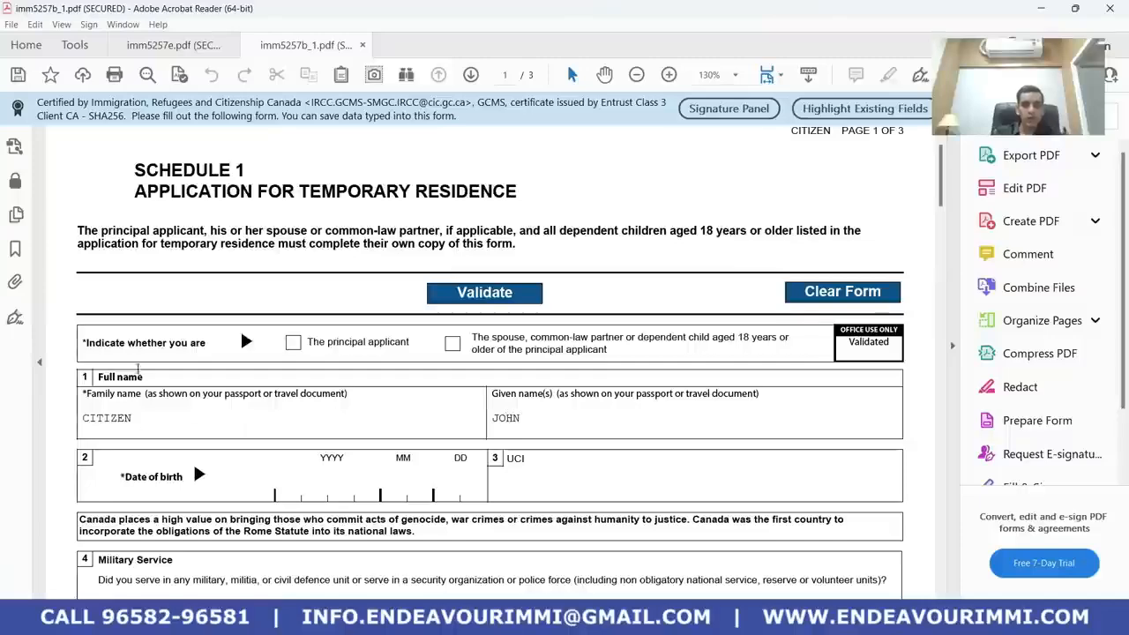
{"action": "left_click", "coordinate": [292, 342]}
{"action": "scroll", "coordinate": [392, 412], "scroll_direction": "down", "scroll_amount": 2}
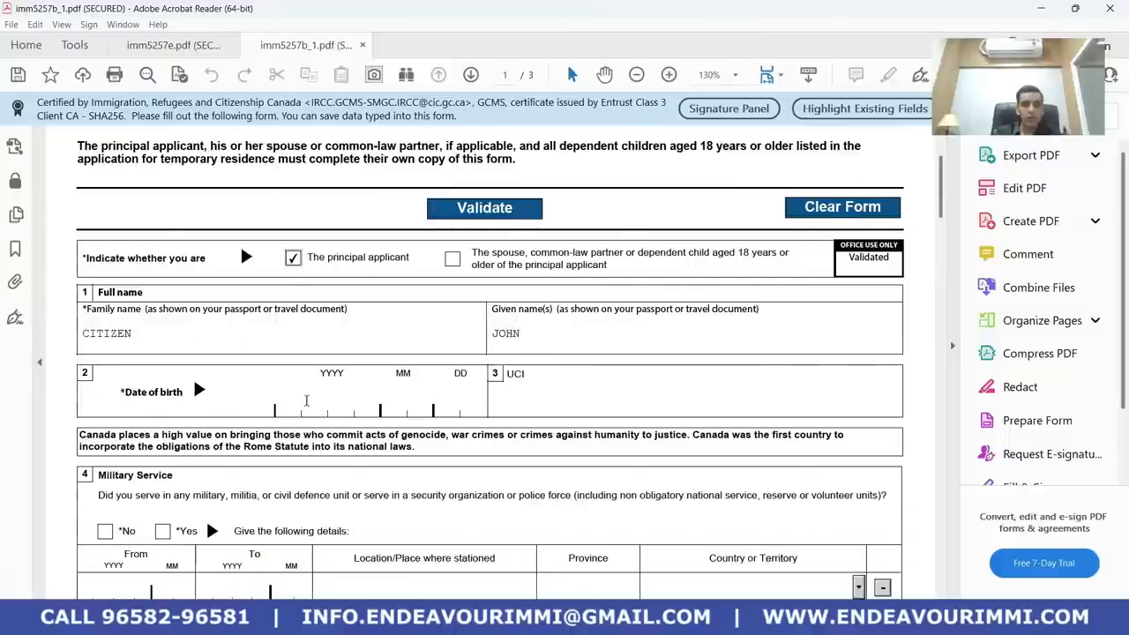
{"action": "left_click", "coordinate": [295, 402]}
{"action": "type", "text": "1990"}
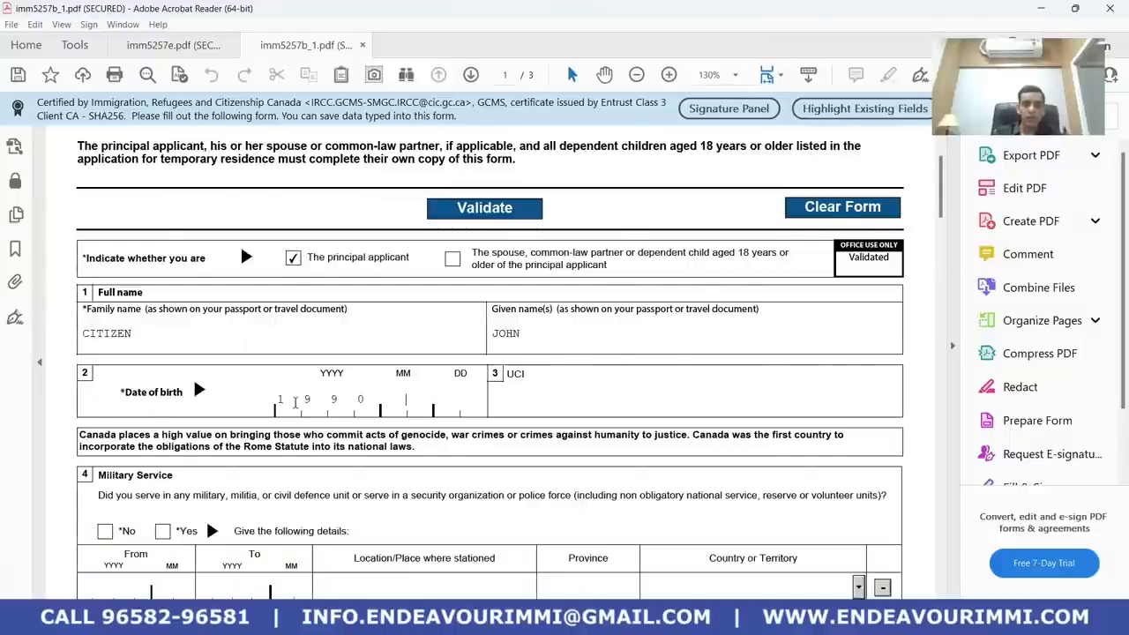
{"action": "type", "text": "0101"}
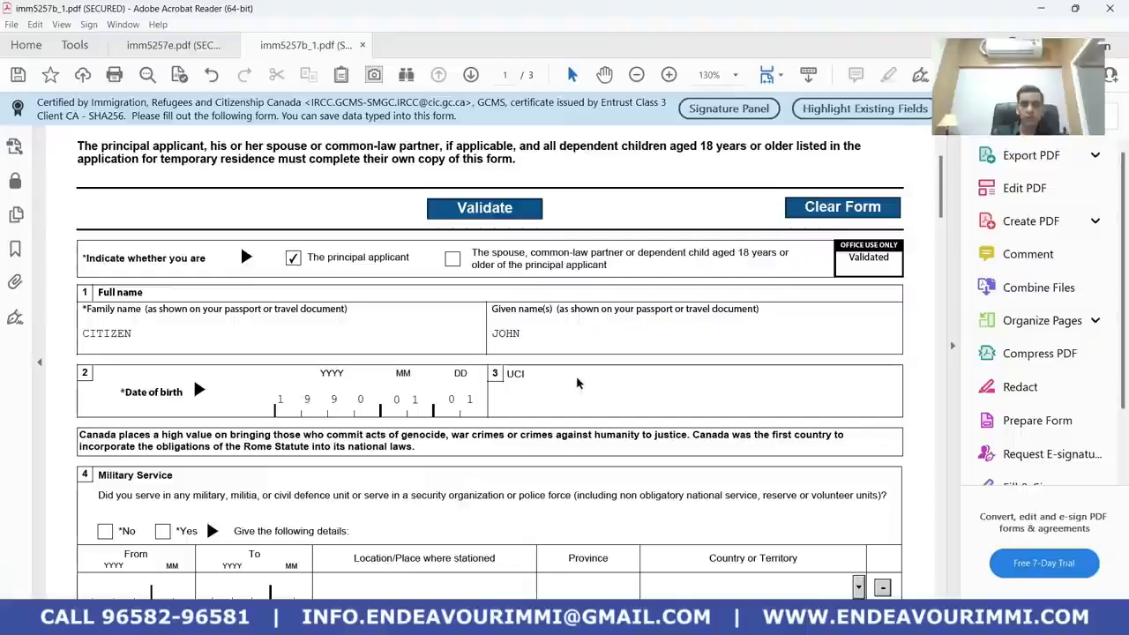
Answer No to the military service, ill-treatment, organisation membership and government position questions
{"action": "scroll", "coordinate": [524, 446], "scroll_direction": "down", "scroll_amount": 2}
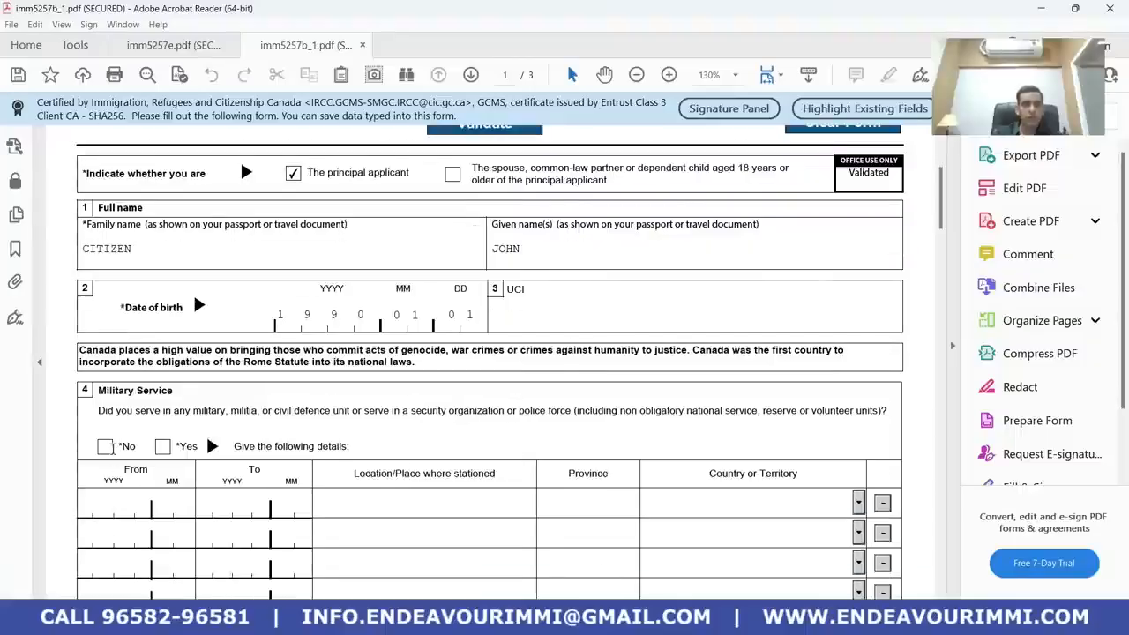
{"action": "left_click", "coordinate": [108, 446]}
{"action": "scroll", "coordinate": [206, 415], "scroll_direction": "down", "scroll_amount": 3}
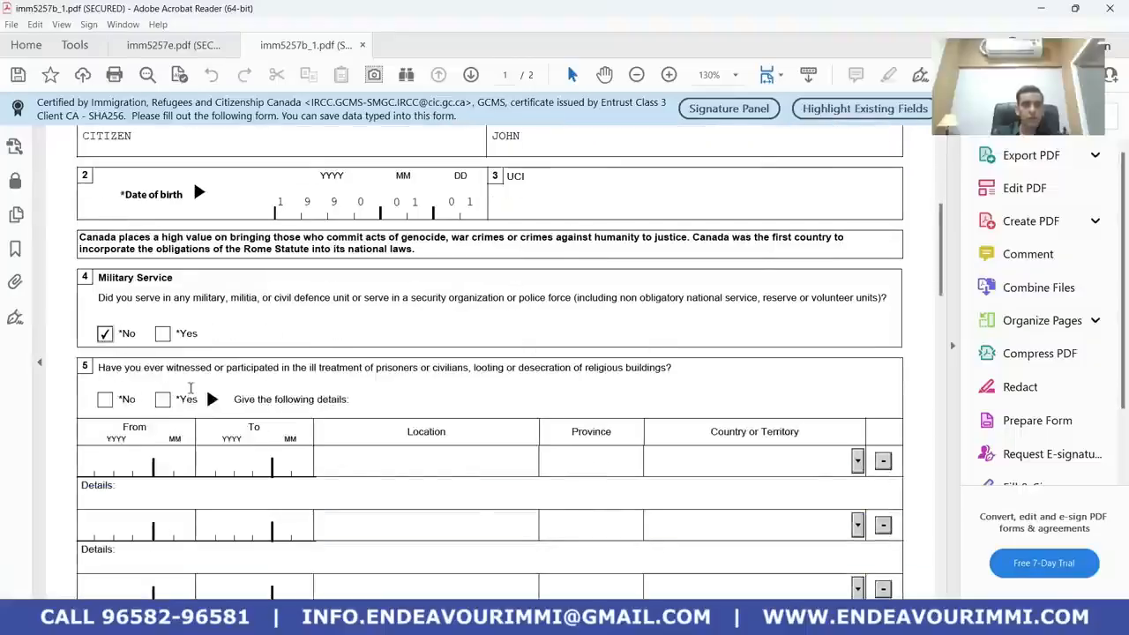
{"action": "left_click", "coordinate": [104, 399]}
{"action": "scroll", "coordinate": [93, 424], "scroll_direction": "down", "scroll_amount": 1}
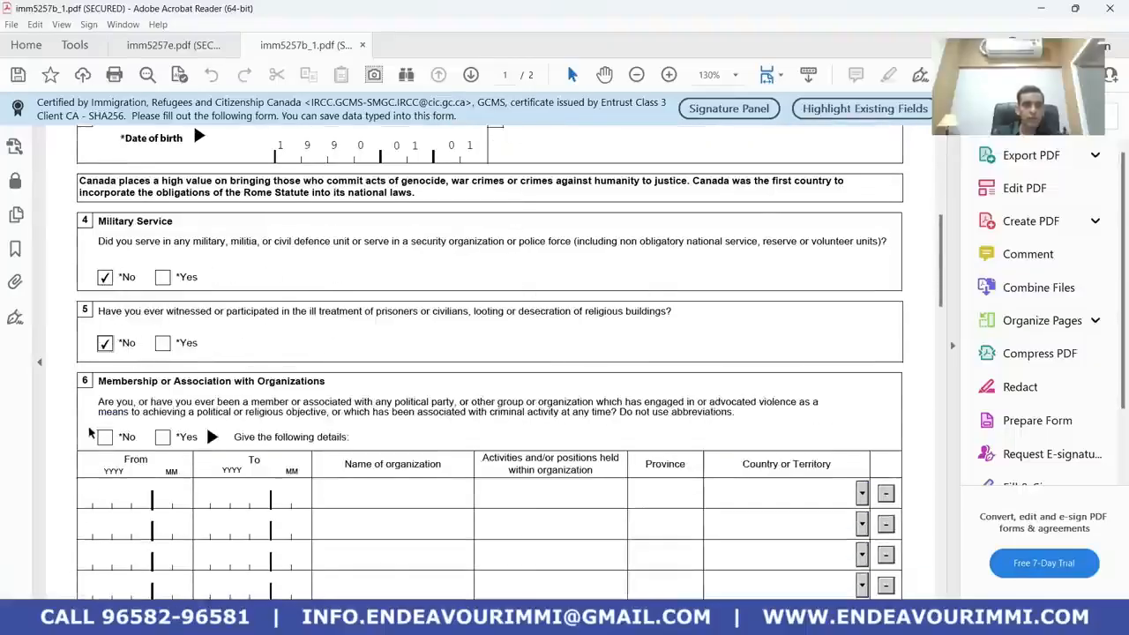
{"action": "left_click", "coordinate": [104, 436]}
{"action": "scroll", "coordinate": [115, 414], "scroll_direction": "down", "scroll_amount": 2}
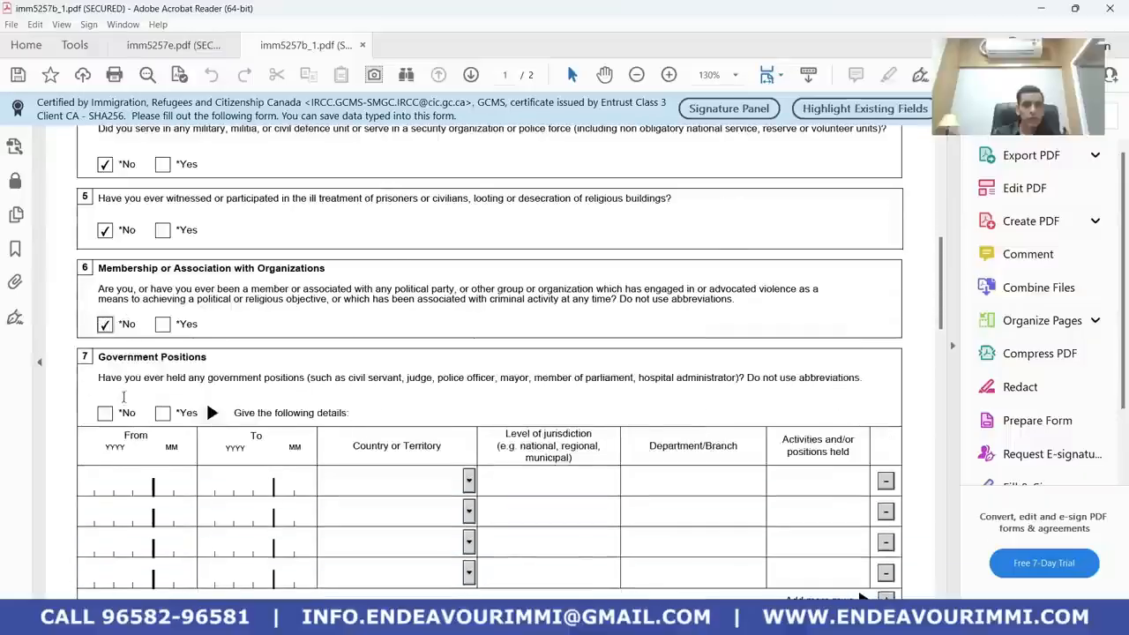
{"action": "left_click", "coordinate": [105, 413]}
{"action": "scroll", "coordinate": [105, 424], "scroll_direction": "down", "scroll_amount": 1}
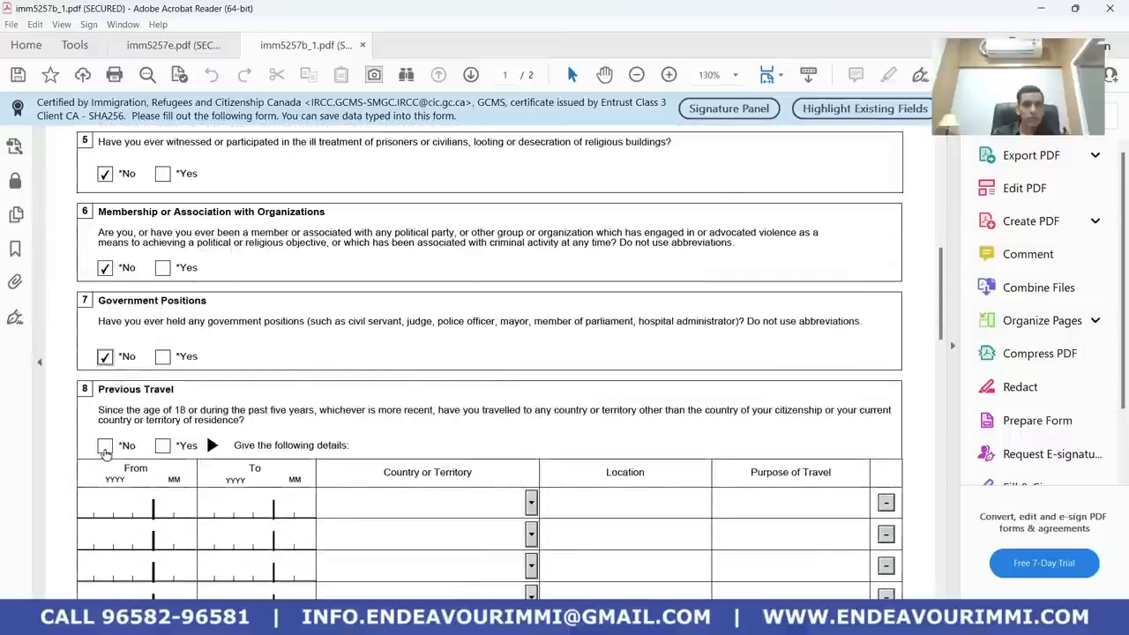
{"action": "scroll", "coordinate": [159, 453], "scroll_direction": "down", "scroll_amount": 2}
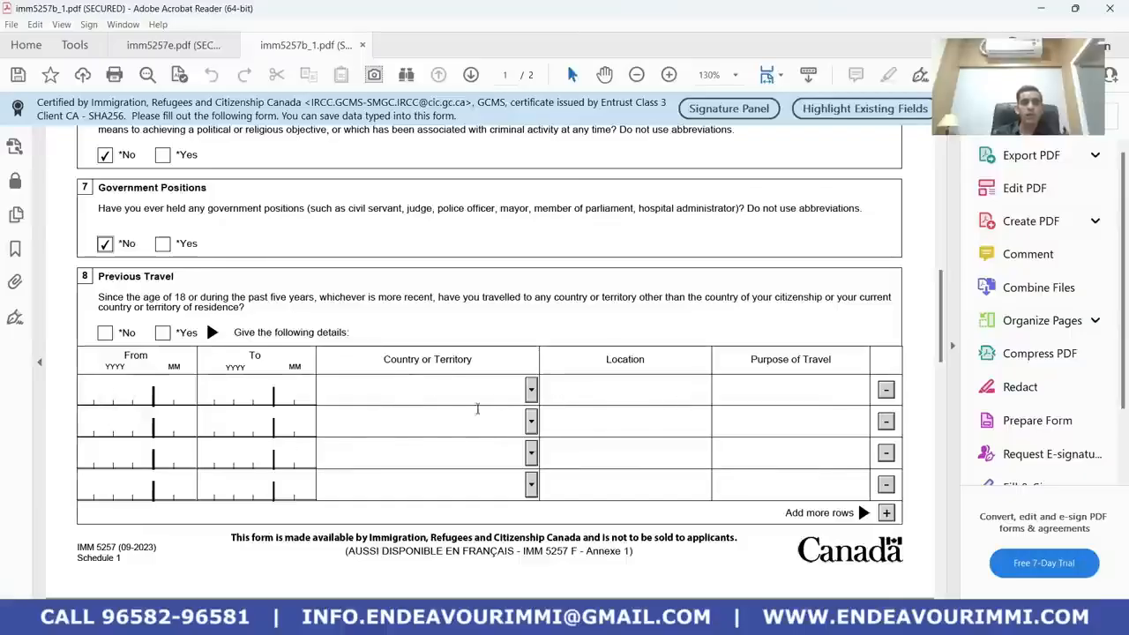
Answer the Previous Travel question, ticking Yes and then No
{"action": "left_click", "coordinate": [162, 333]}
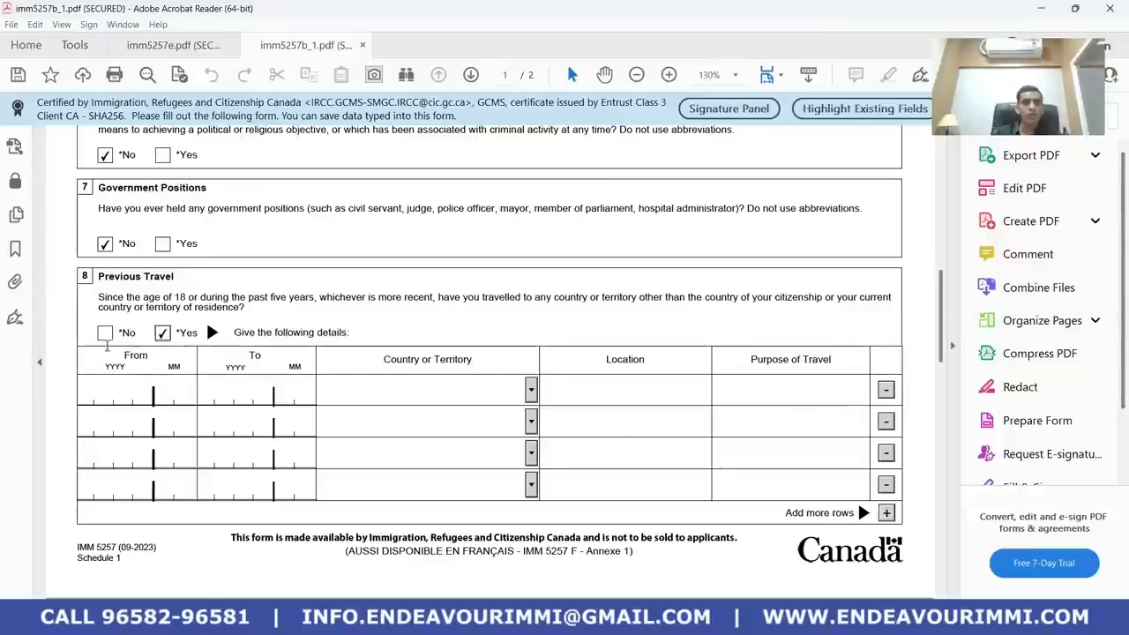
{"action": "left_click", "coordinate": [105, 333]}
{"action": "scroll", "coordinate": [409, 408], "scroll_direction": "down", "scroll_amount": 3}
{"action": "scroll", "coordinate": [437, 431], "scroll_direction": "down", "scroll_amount": 8}
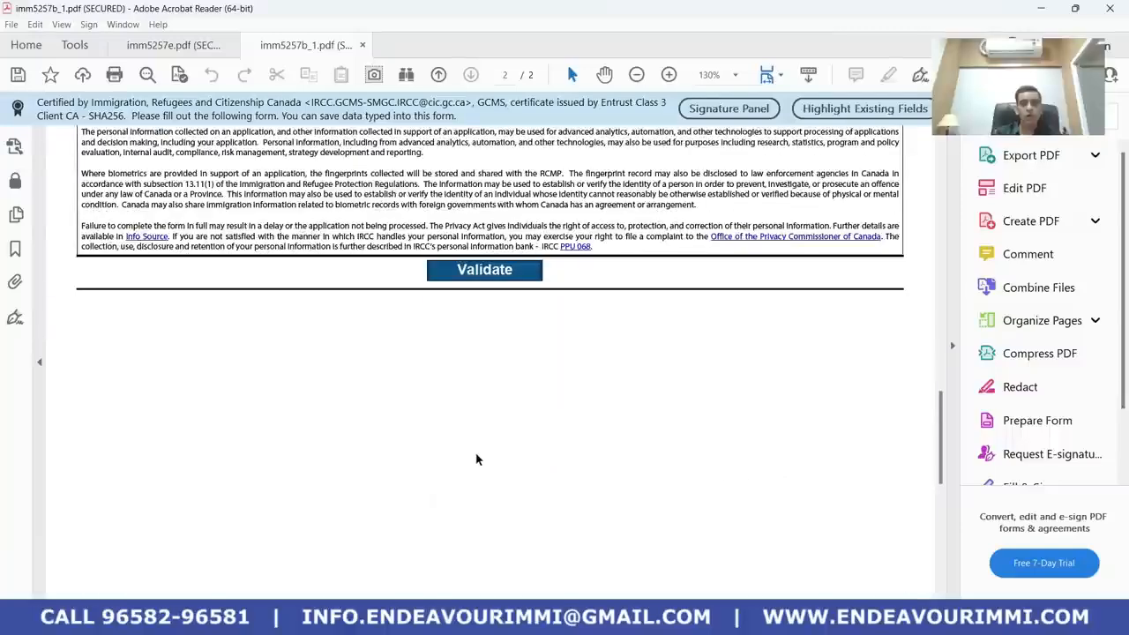
Validate the Schedule 1 form, then save it over imm5257b_1.pdf in Downloads
{"action": "left_click", "coordinate": [480, 272]}
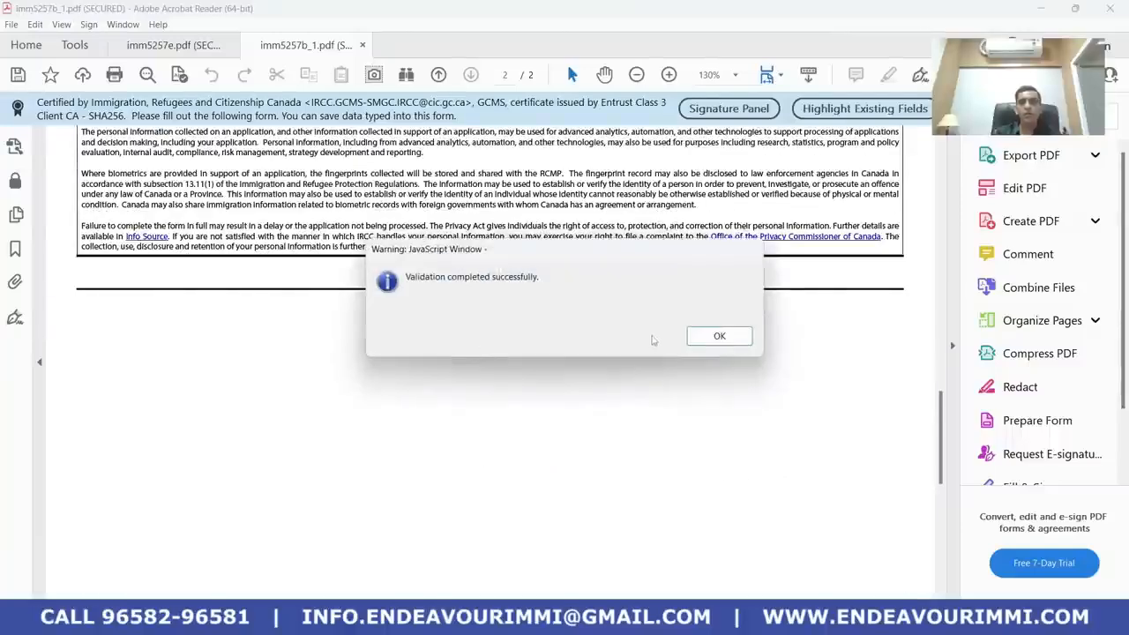
{"action": "left_click", "coordinate": [719, 336]}
{"action": "left_click", "coordinate": [12, 25]}
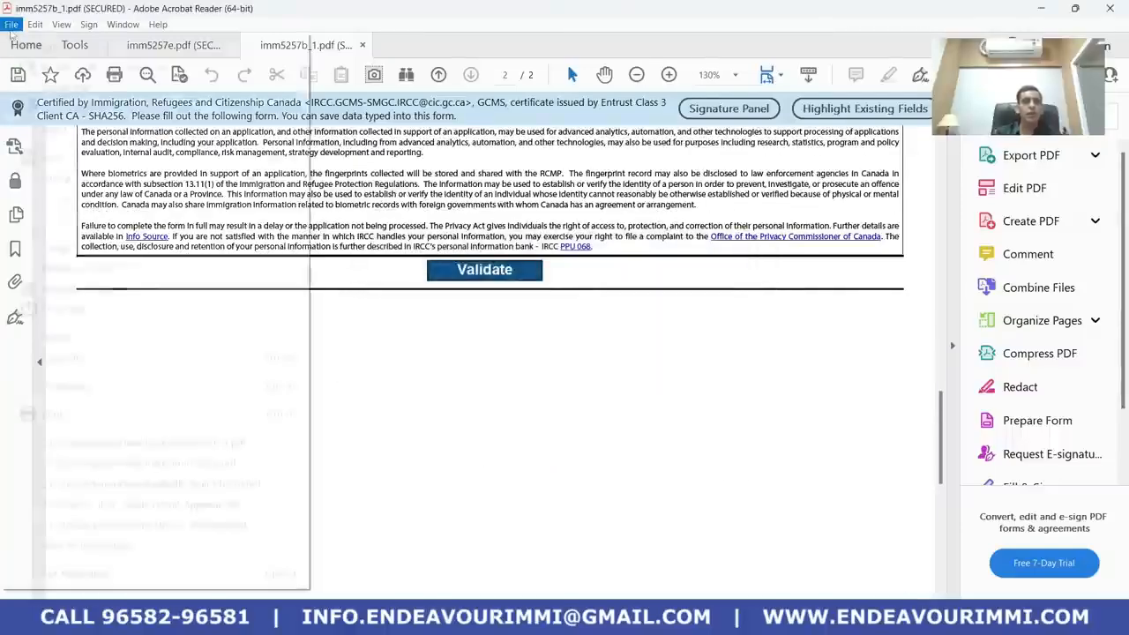
{"action": "left_click", "coordinate": [91, 177]}
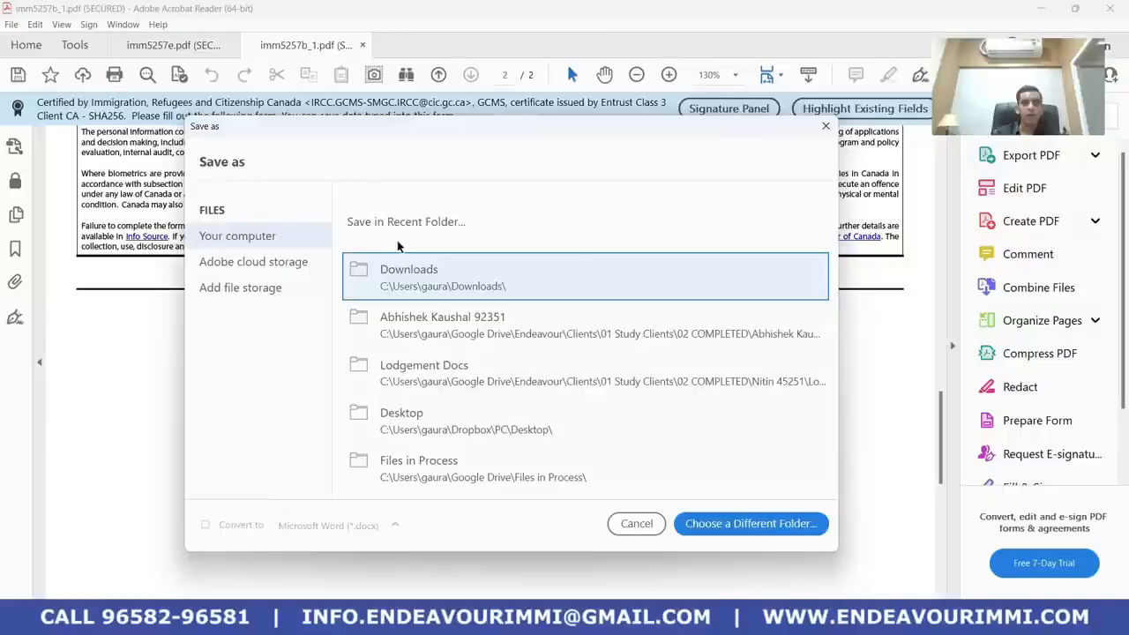
{"action": "left_click", "coordinate": [409, 281]}
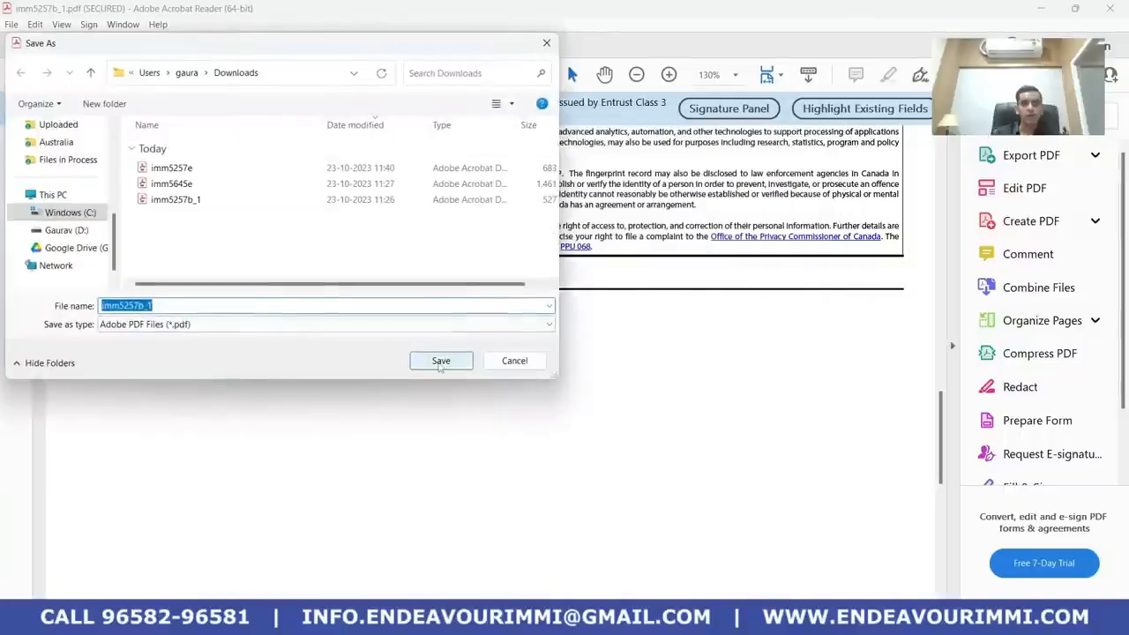
{"action": "left_click", "coordinate": [440, 362]}
{"action": "left_click", "coordinate": [597, 312]}
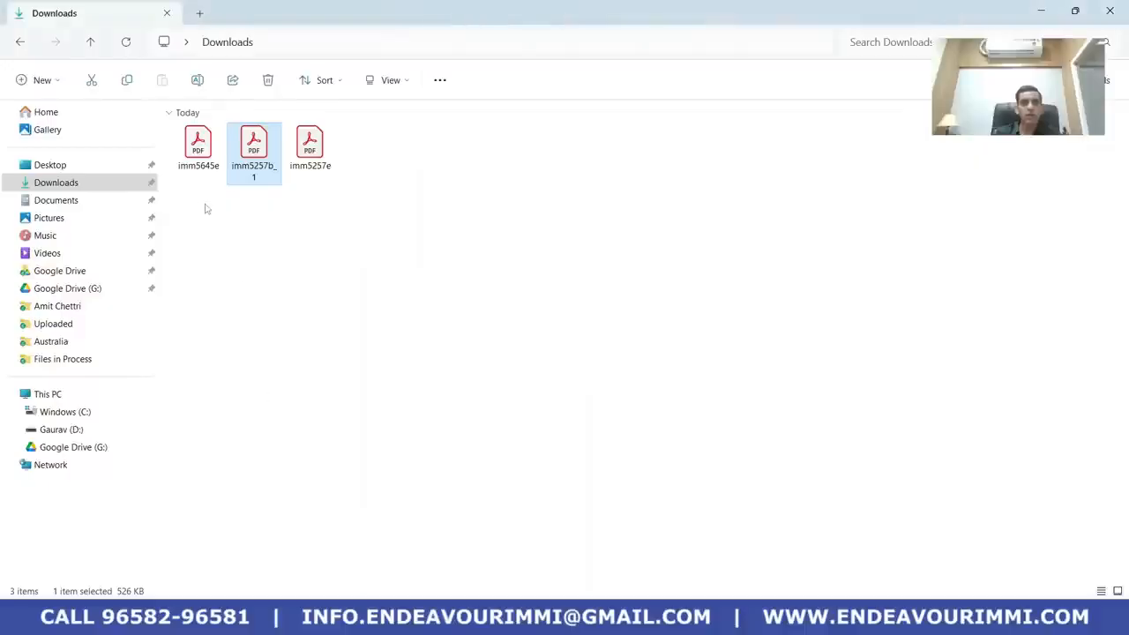
{"action": "left_click", "coordinate": [204, 209]}
Open imm5645e, choose Visitor as application type, and enter the applicant's name with Single status
{"action": "double_click", "coordinate": [198, 146]}
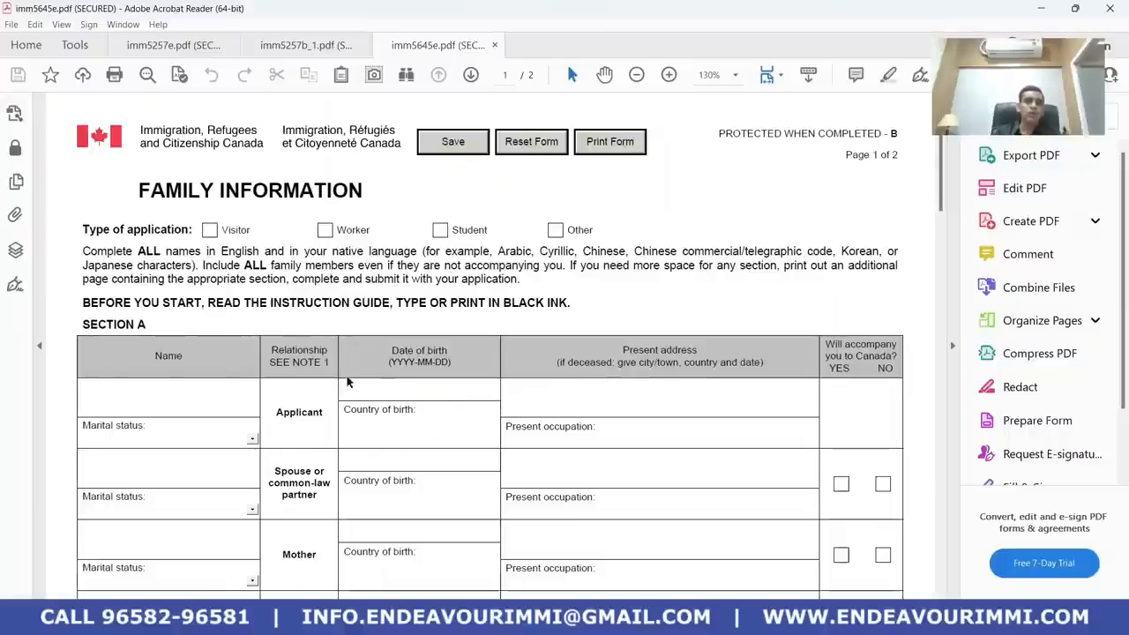
{"action": "left_click", "coordinate": [440, 230]}
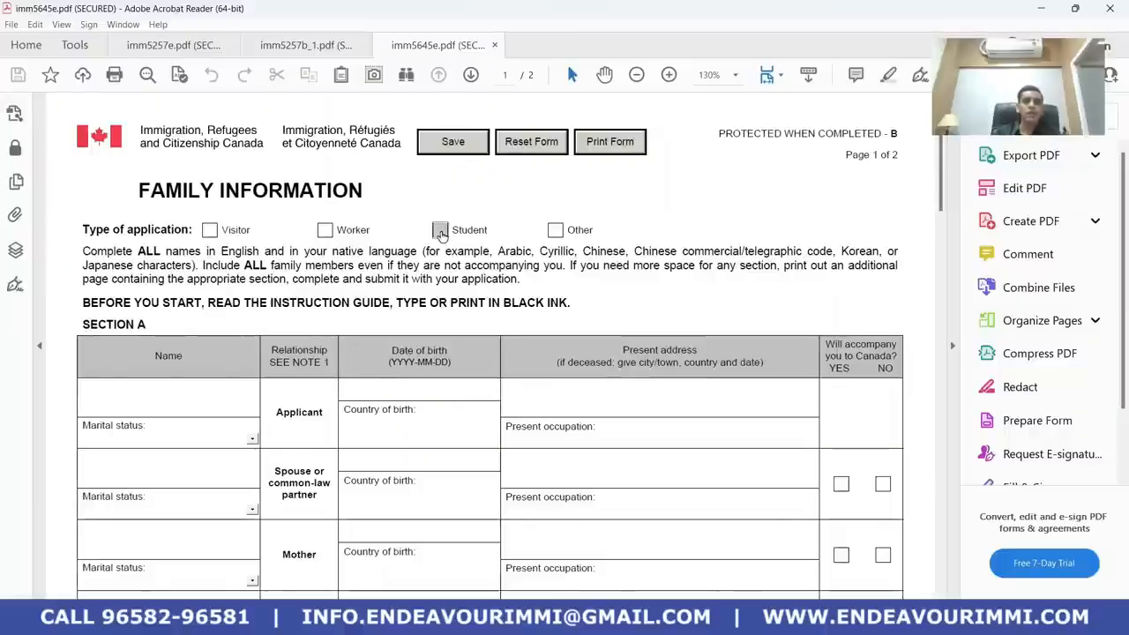
{"action": "left_click", "coordinate": [209, 231]}
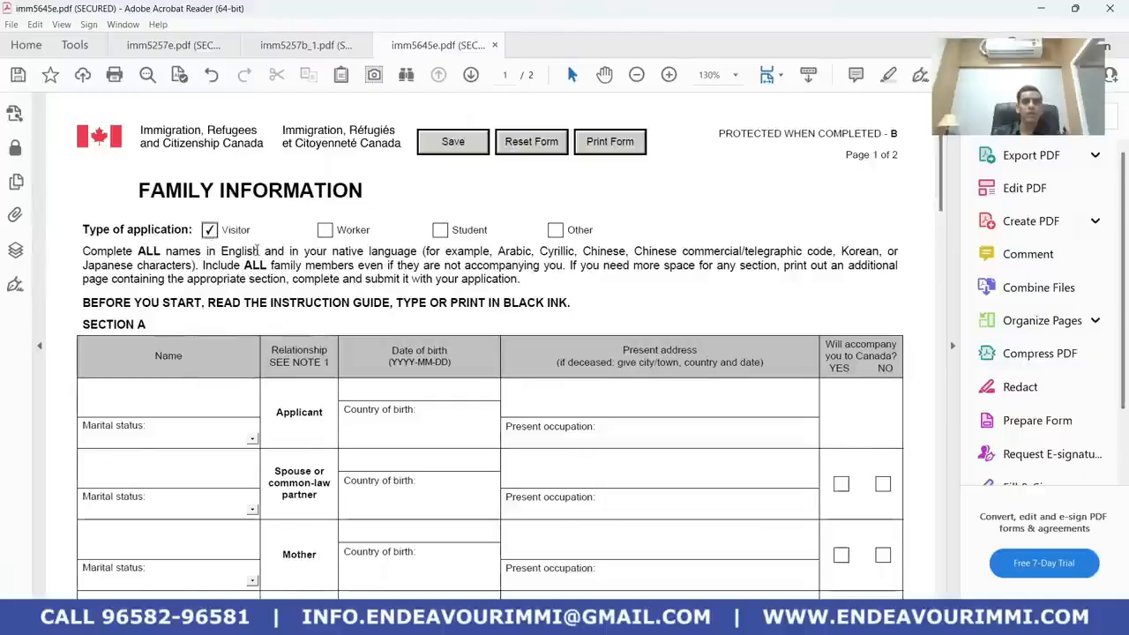
{"action": "scroll", "coordinate": [210, 239], "scroll_direction": "down", "scroll_amount": 1}
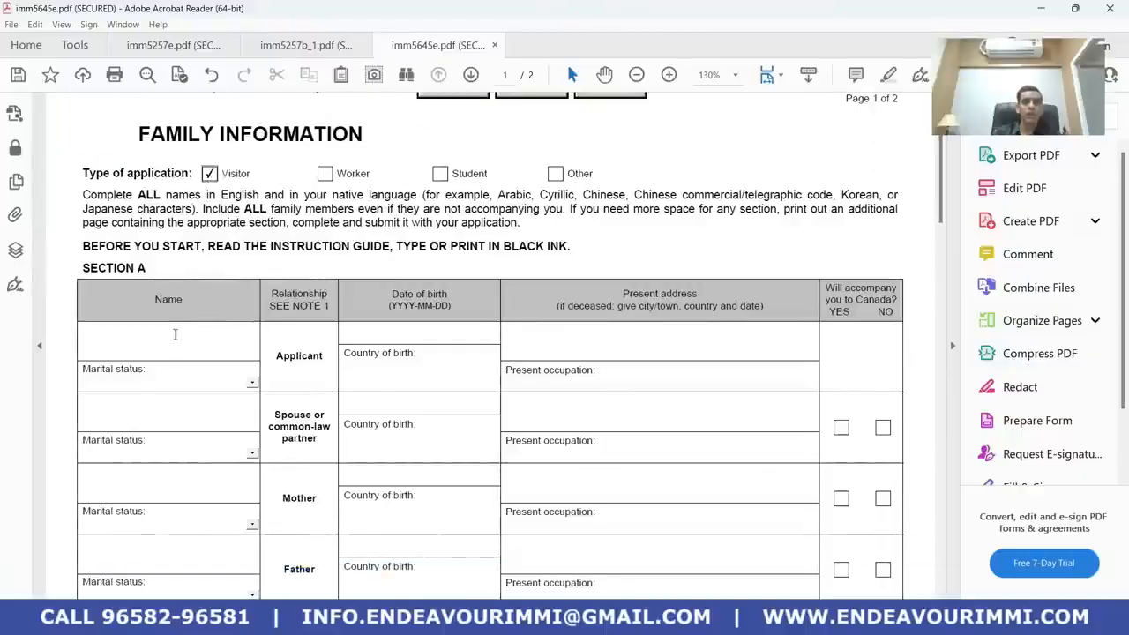
{"action": "type", "text": "CI"}
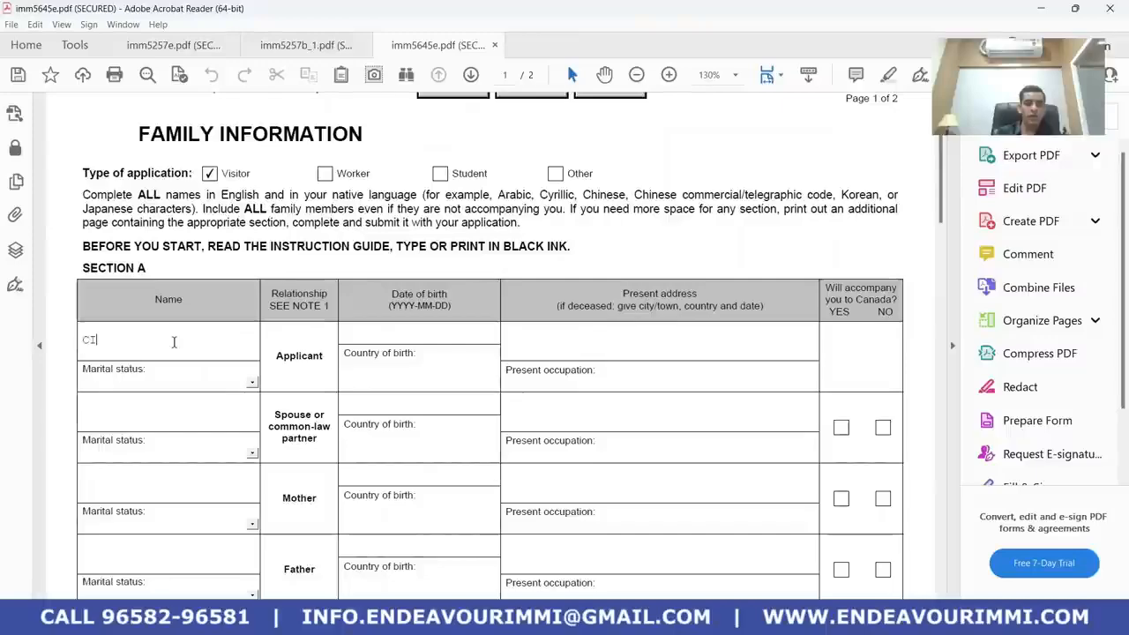
{"action": "type", "text": "TI"}
{"action": "key", "text": "BackSpace"}
{"action": "key", "text": "BackSpace"}
{"action": "key", "text": "BackSpace"}
{"action": "key", "text": "BackSpace"}
{"action": "type", "text": "JO"}
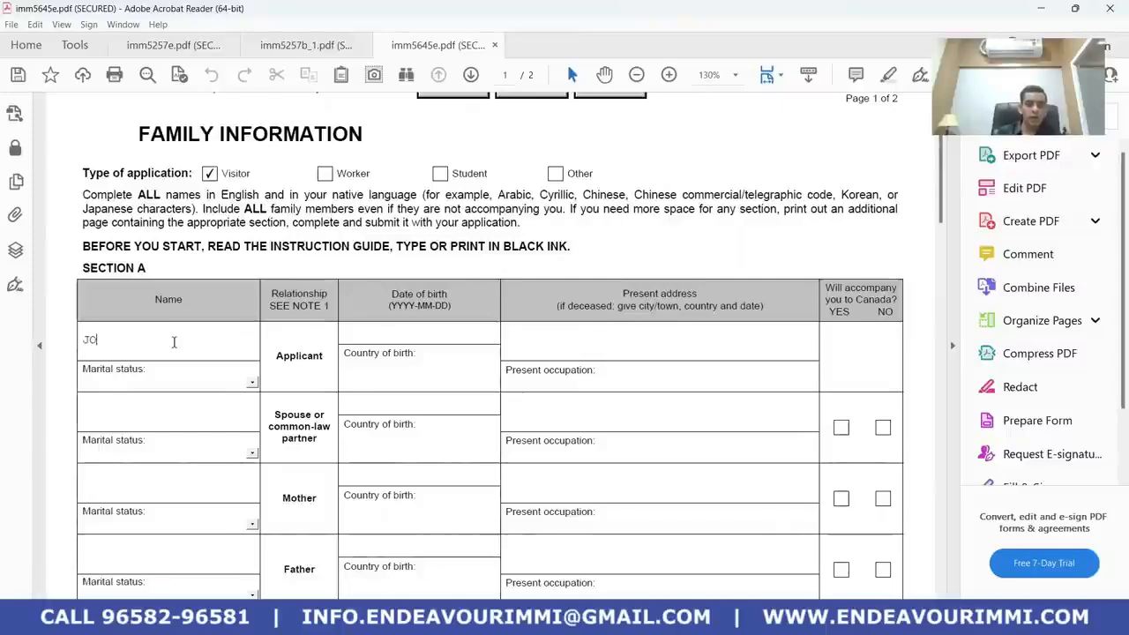
{"action": "type", "text": "HN CITIZEN"}
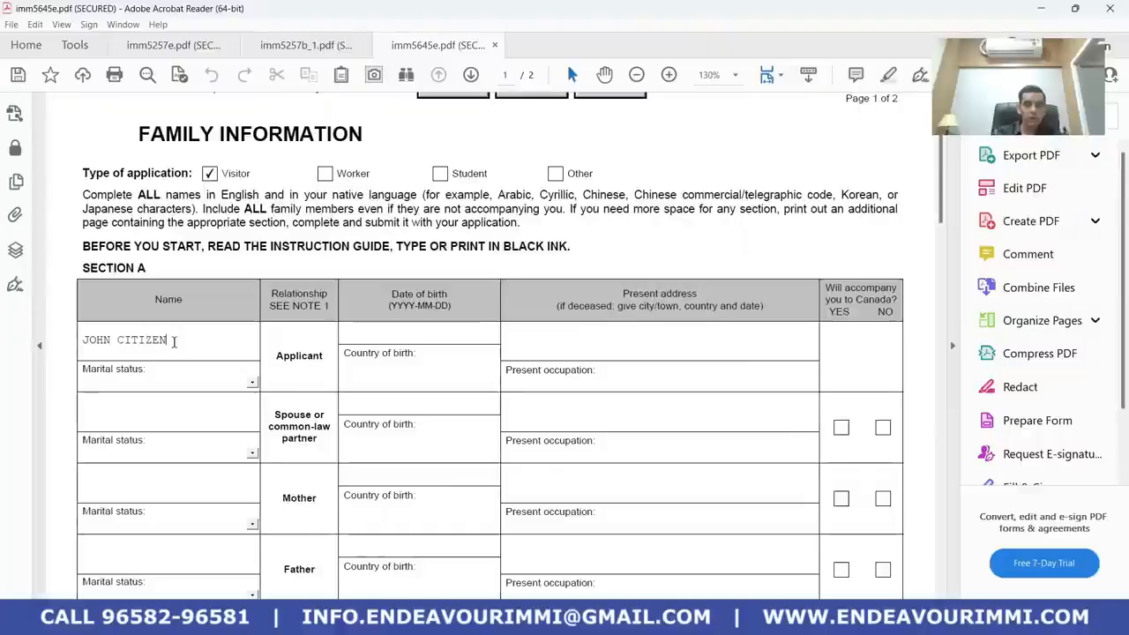
{"action": "left_click", "coordinate": [251, 385]}
{"action": "left_click", "coordinate": [210, 480]}
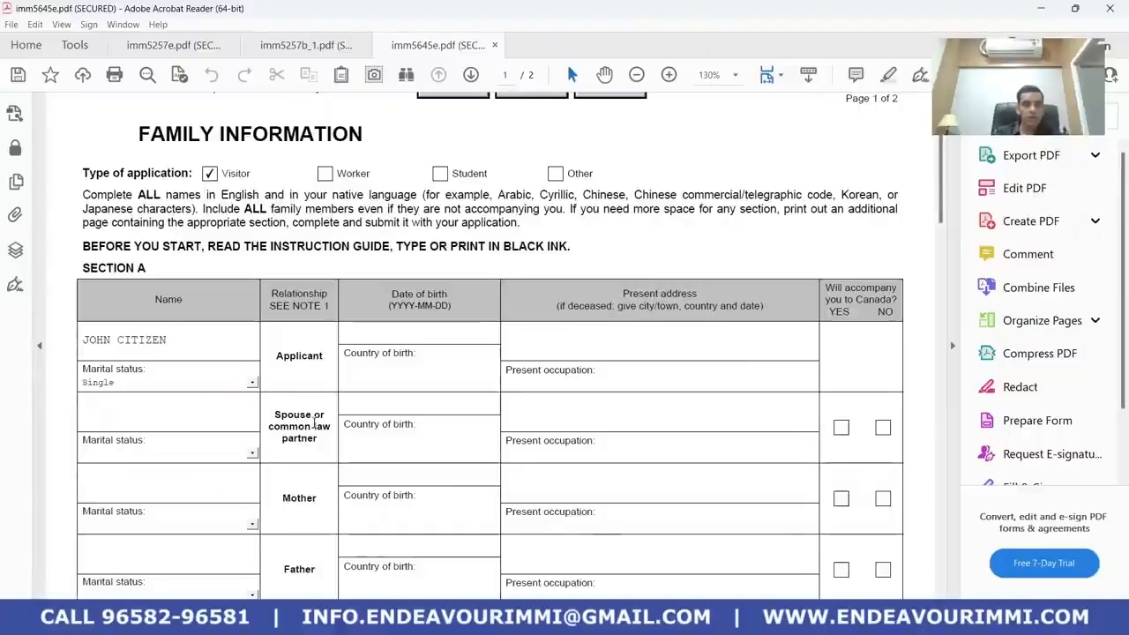
Enter the applicant's birth date 1990-01-01, present address, and occupation FINANACE MANAGER
{"action": "left_click", "coordinate": [391, 336]}
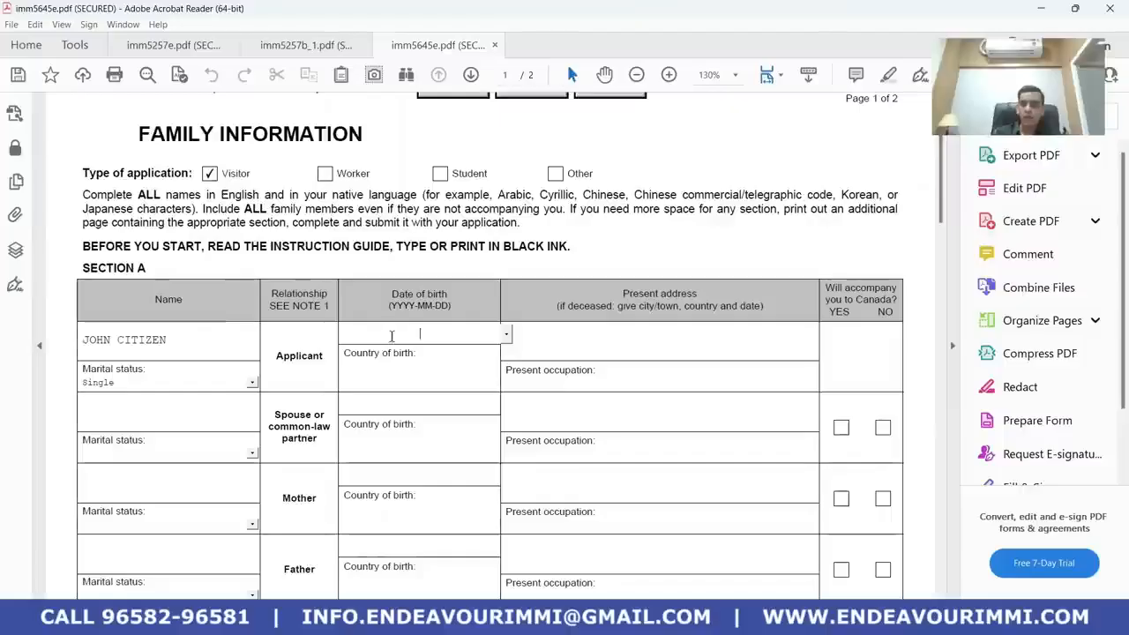
{"action": "type", "text": "1990-01-0"}
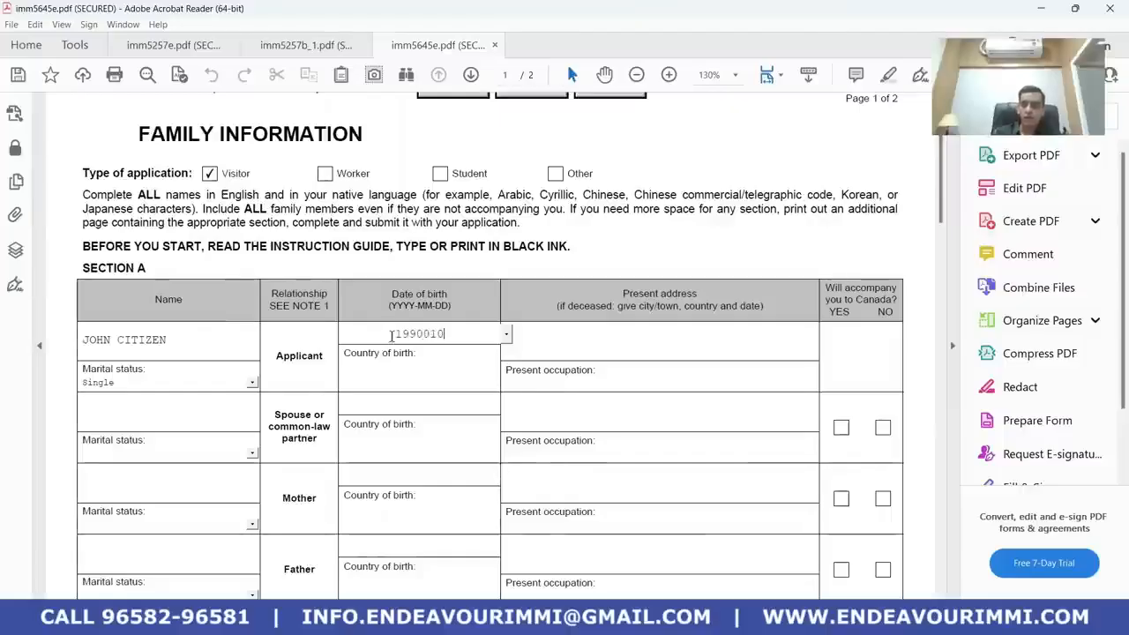
{"action": "type", "text": "1"}
{"action": "left_click", "coordinate": [550, 342]}
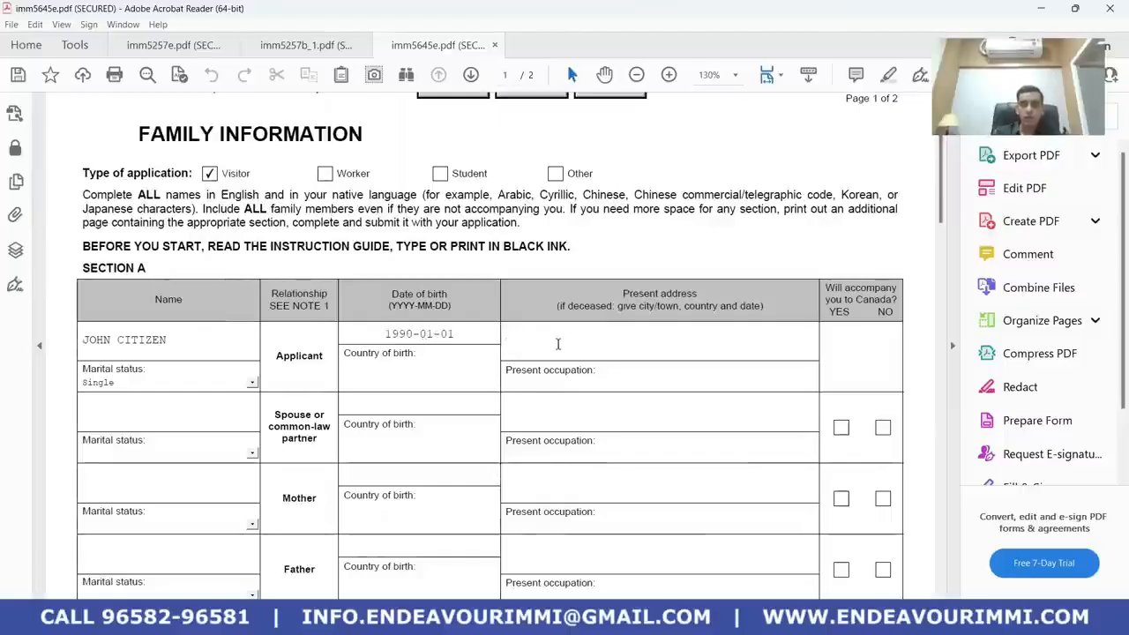
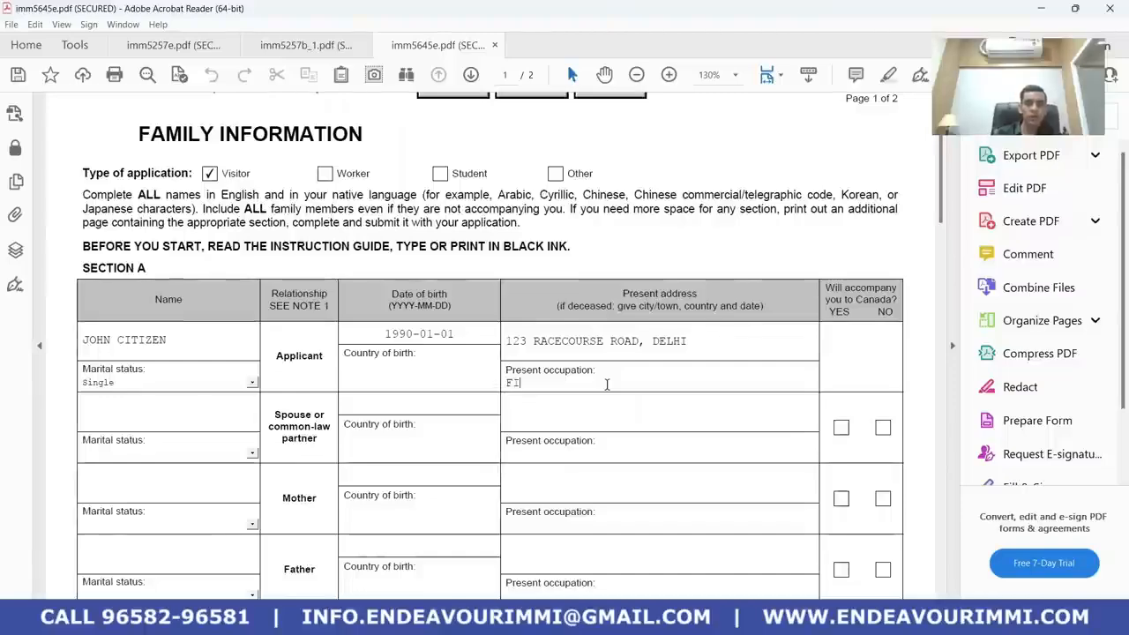
{"action": "type", "text": "NANACE "}
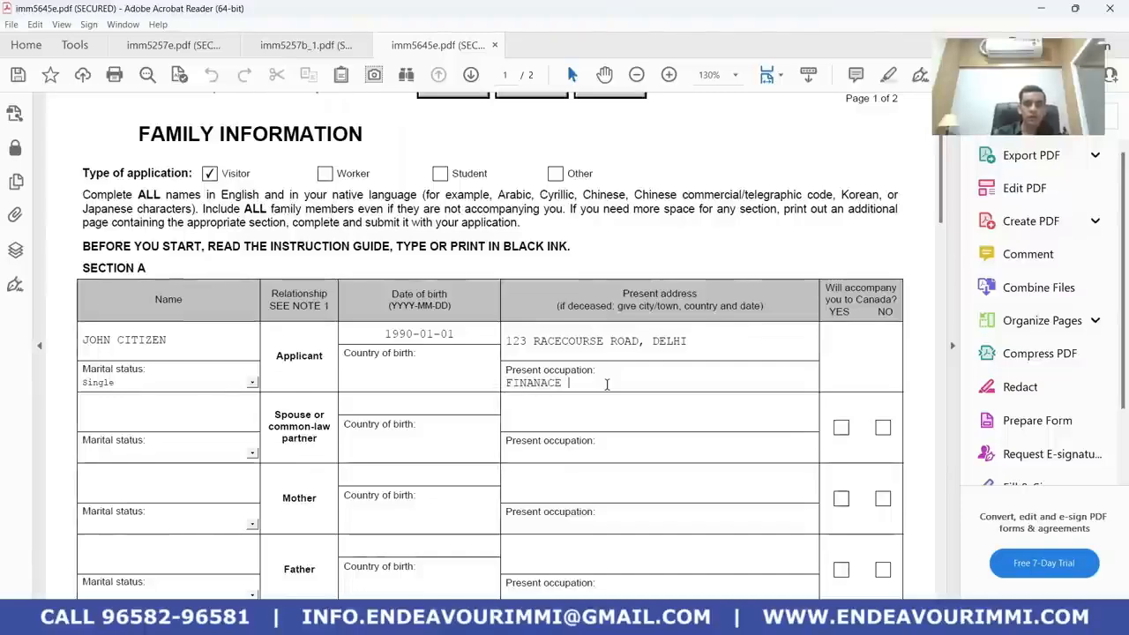
{"action": "type", "text": "MANAGER"}
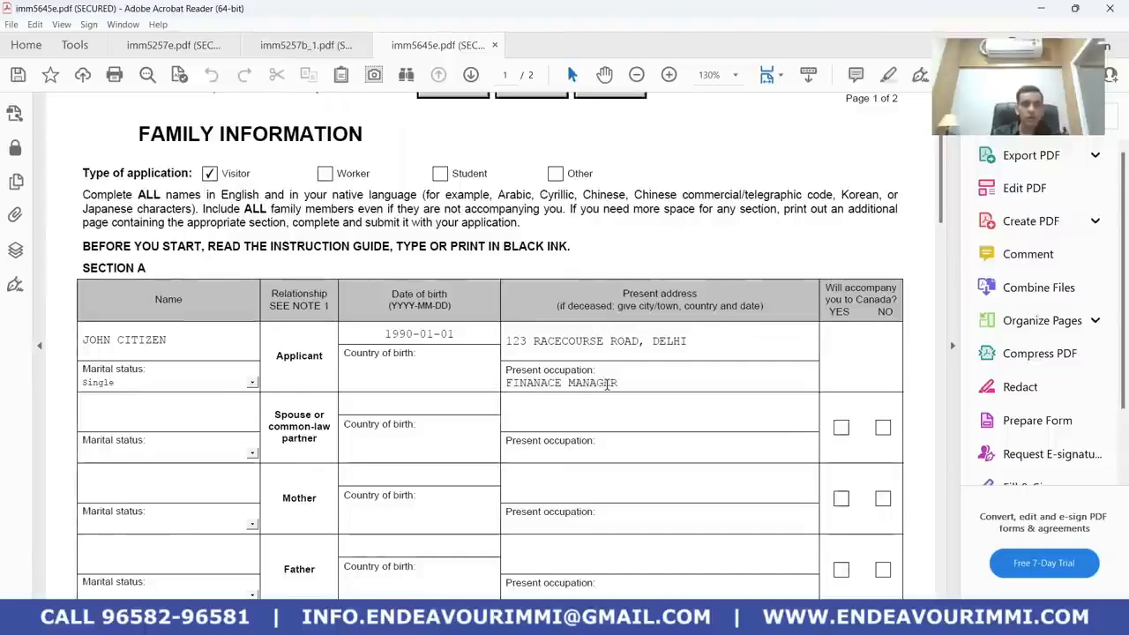
{"action": "scroll", "coordinate": [362, 388], "scroll_direction": "down", "scroll_amount": 1}
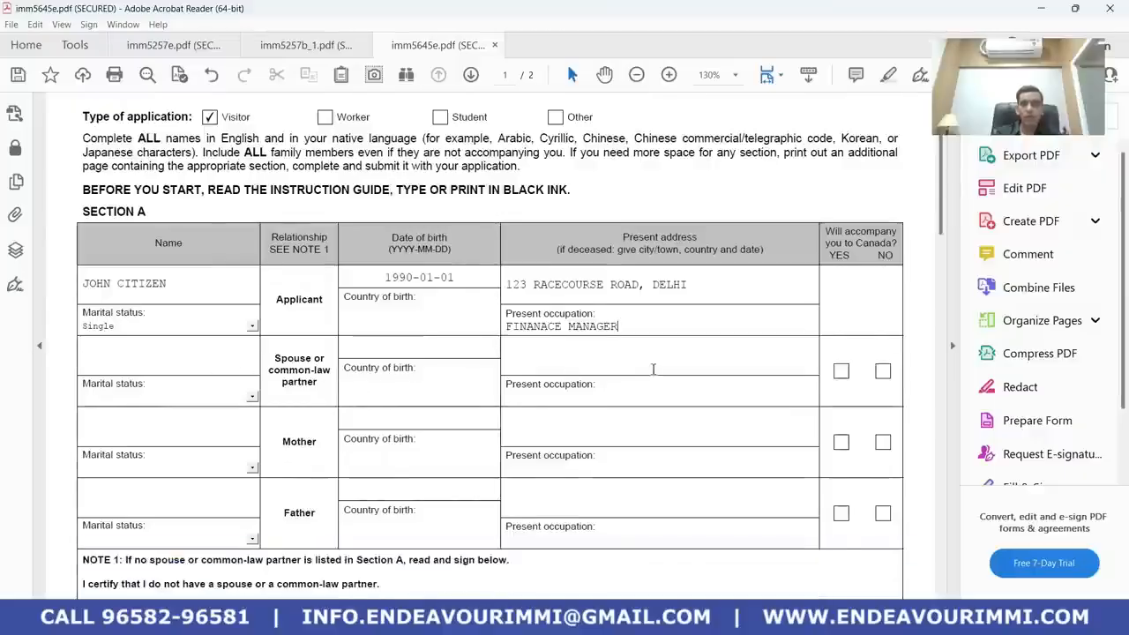
Mark the spouse as not accompanying, then enter the mother's name with Married status
{"action": "left_click", "coordinate": [883, 374]}
{"action": "scroll", "coordinate": [654, 452], "scroll_direction": "down", "scroll_amount": 1}
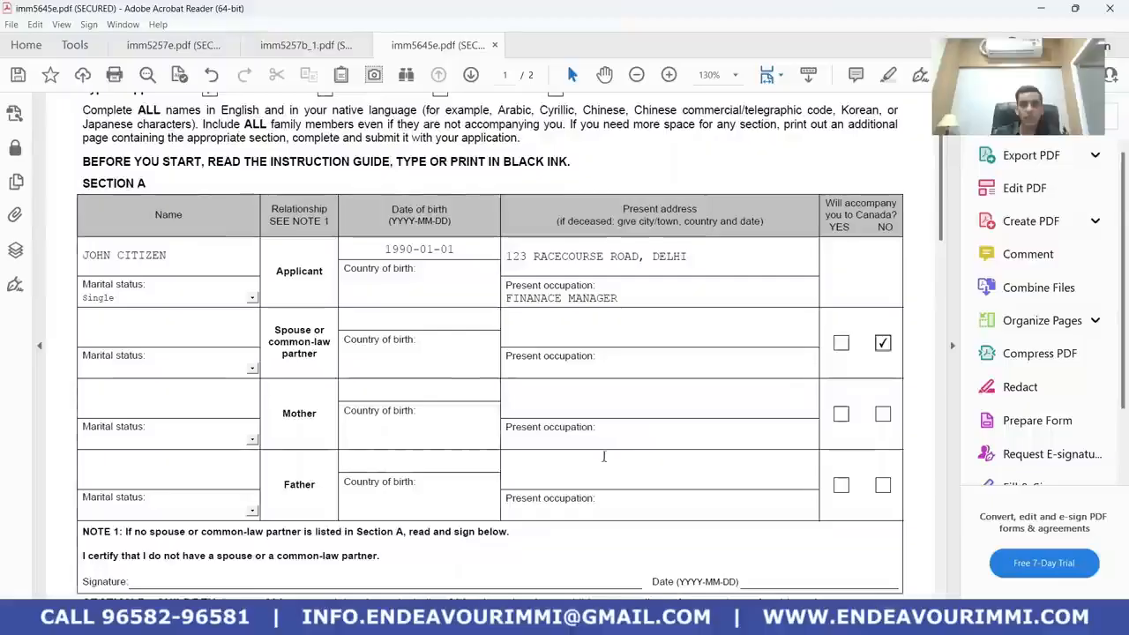
{"action": "left_click", "coordinate": [165, 404]}
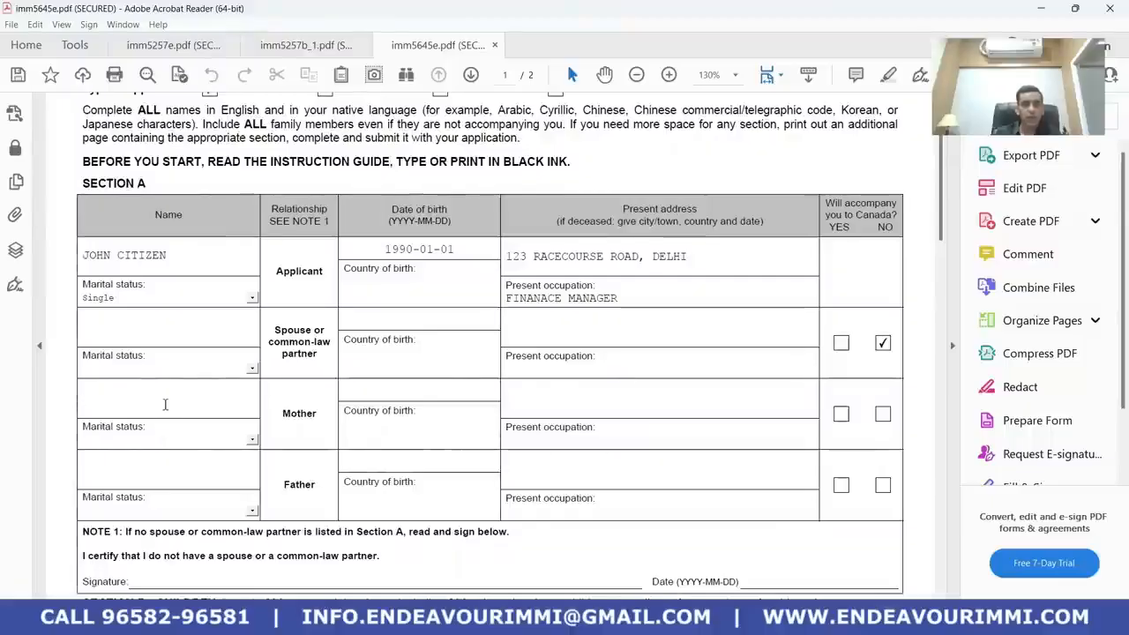
{"action": "type", "text": "ABC"}
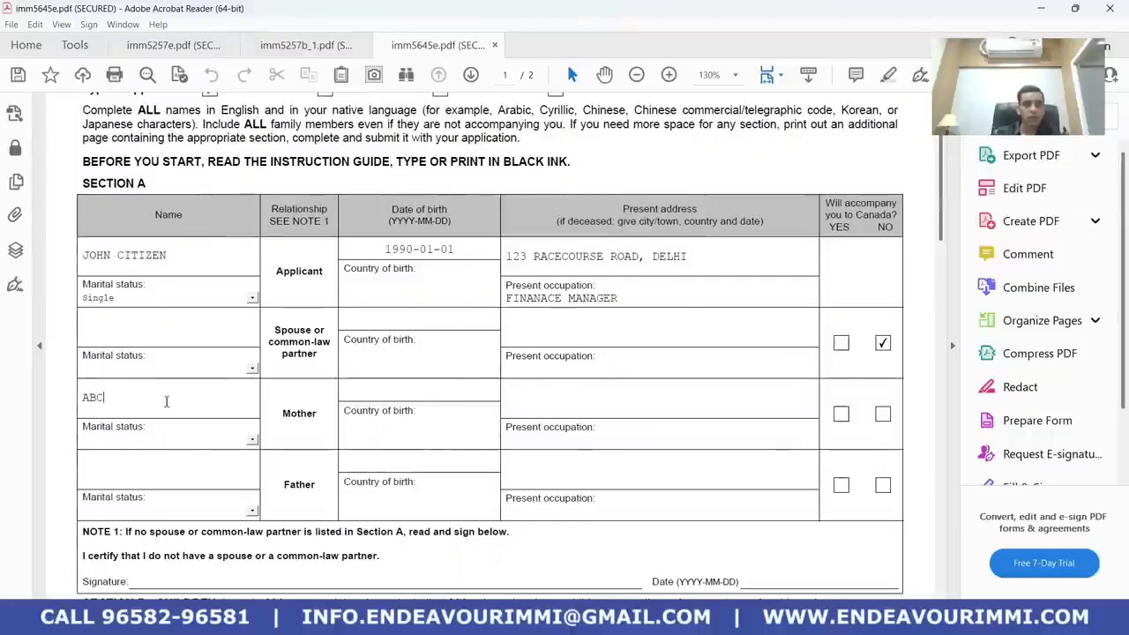
{"action": "left_click", "coordinate": [254, 441]}
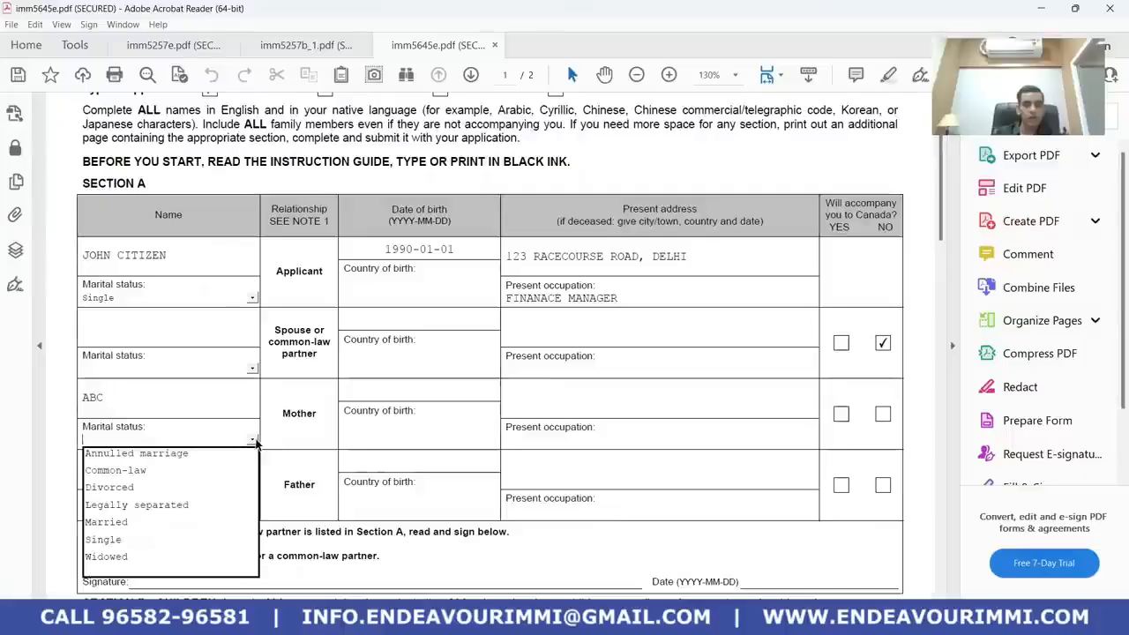
{"action": "left_click", "coordinate": [171, 529]}
Enter INDIA as the applicant's country of birth
{"action": "left_click", "coordinate": [399, 359]}
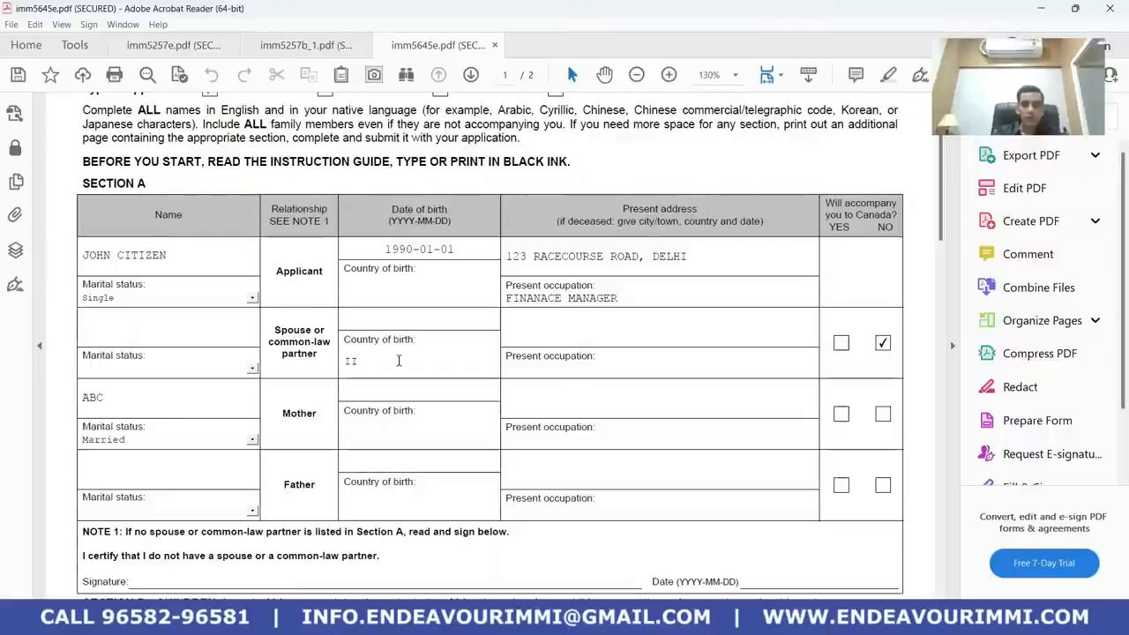
{"action": "type", "text": "INDIA"}
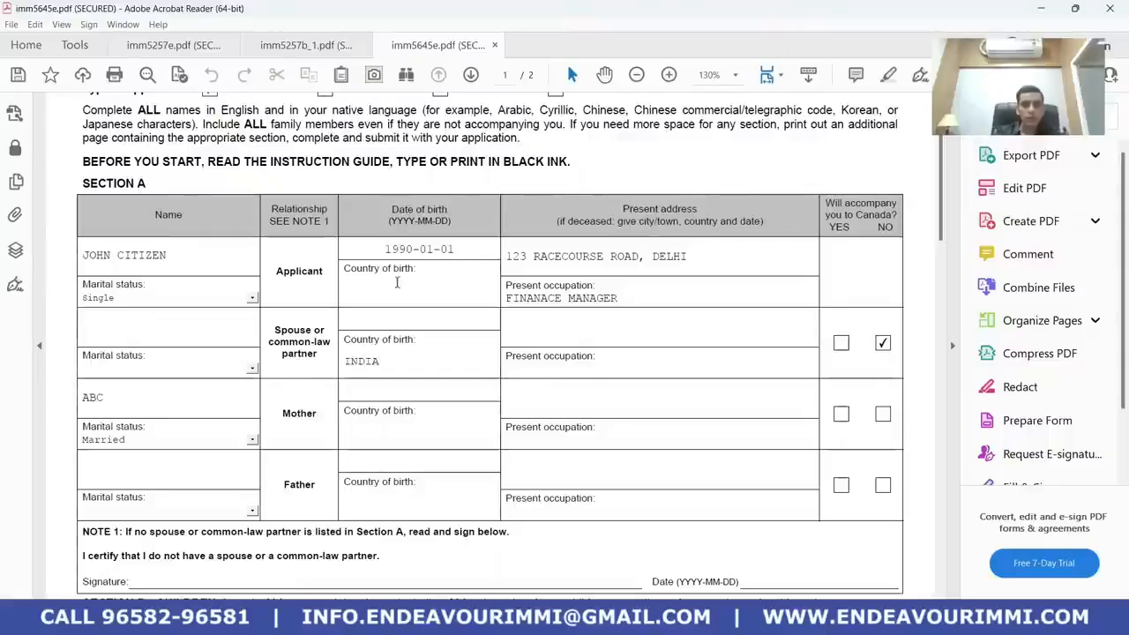
{"action": "left_click", "coordinate": [401, 289]}
{"action": "type", "text": "INDIA"}
Fill the mother's row: birth date 19500101, applicant's copied address, HOMEMAKER, not accompanying
{"action": "left_click", "coordinate": [387, 388]}
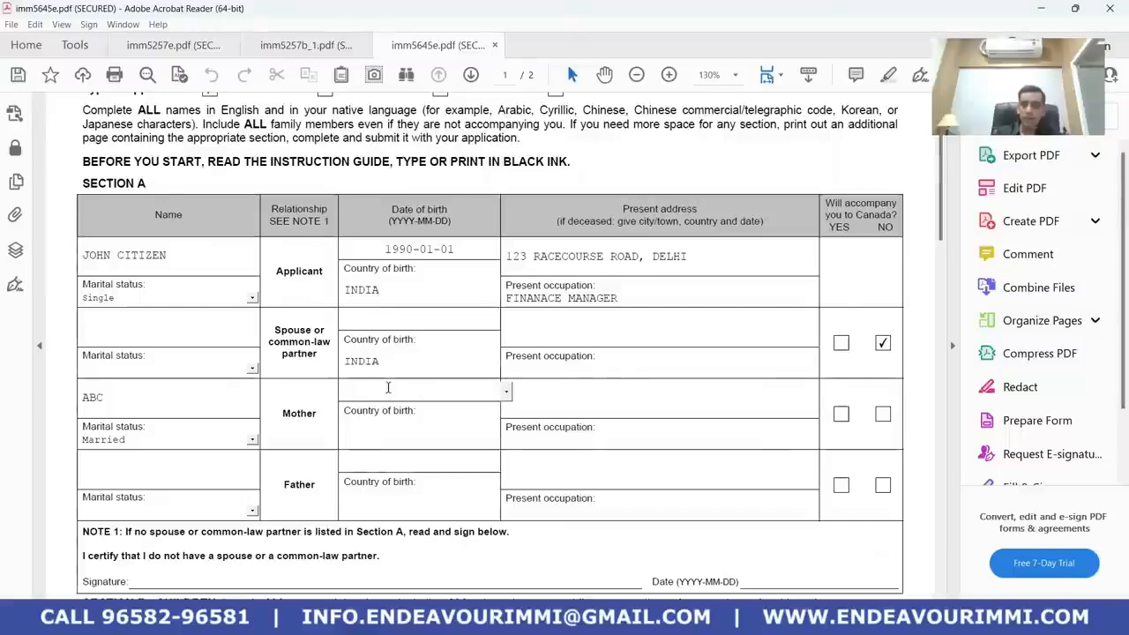
{"action": "type", "text": "19500101"}
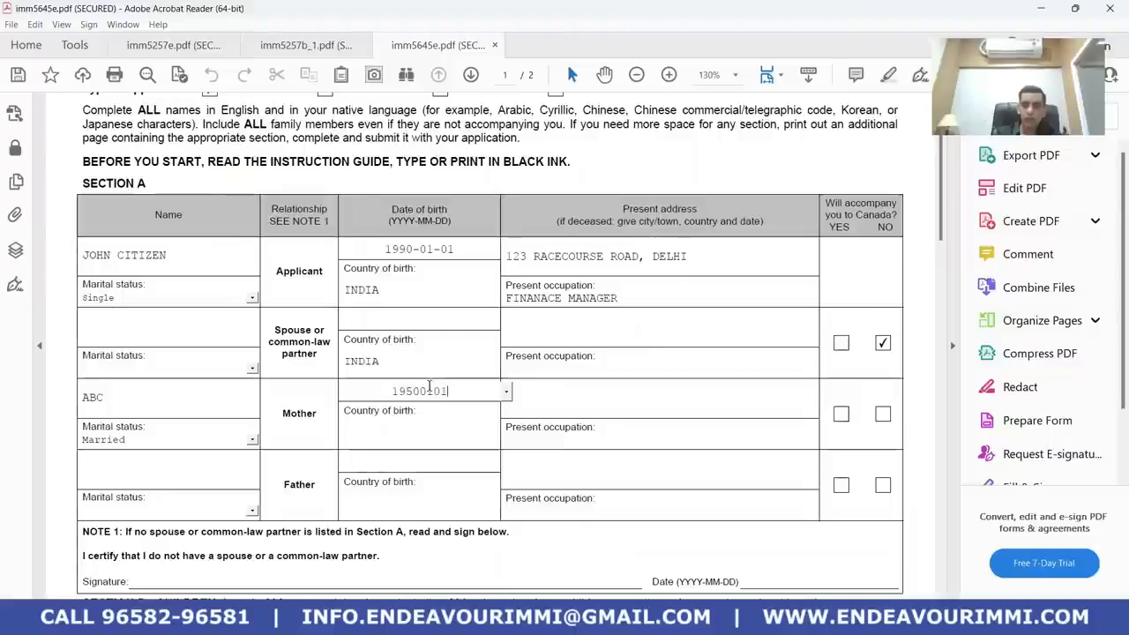
{"action": "left_click", "coordinate": [559, 387]}
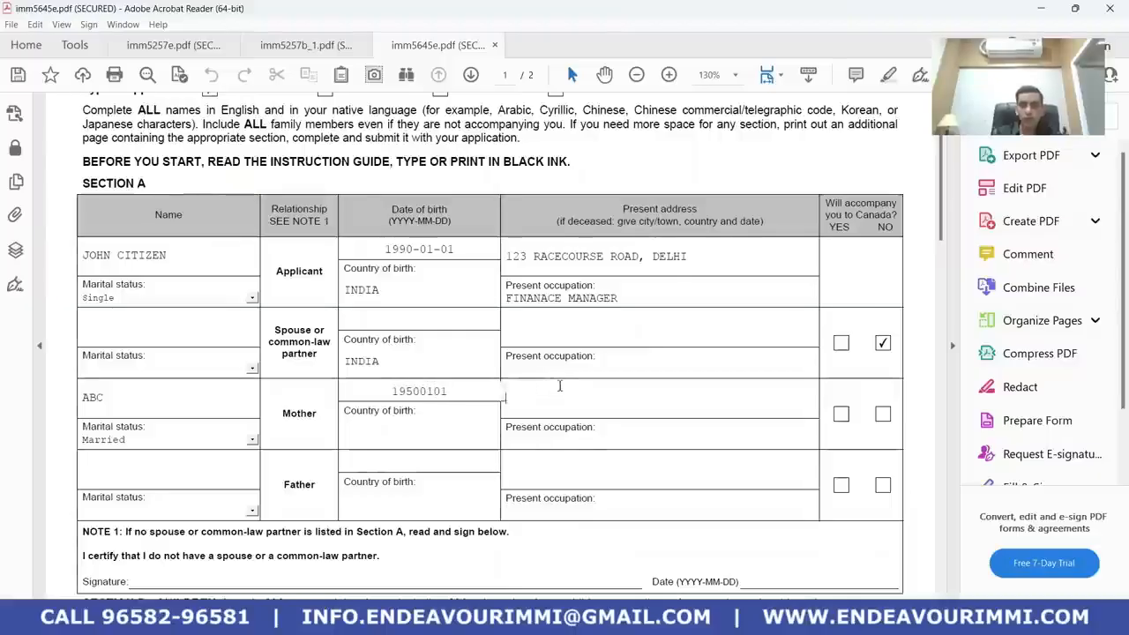
{"action": "left_click_drag", "start_coordinate": [701, 256], "coordinate": [506, 257]}
{"action": "key", "text": "ctrl+c"}
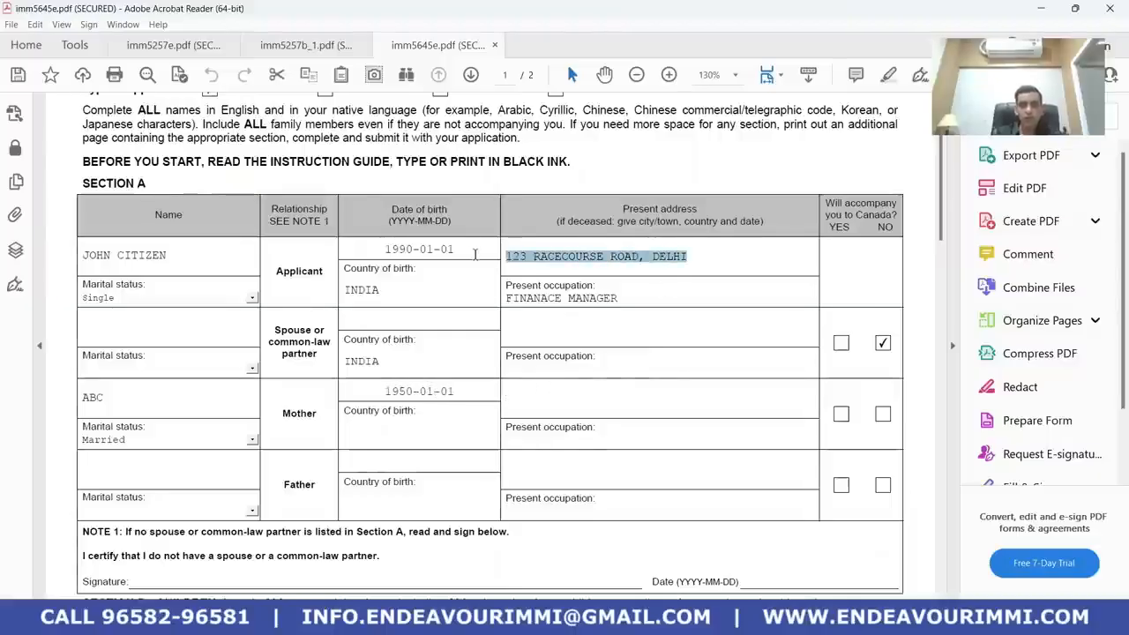
{"action": "left_click", "coordinate": [575, 386]}
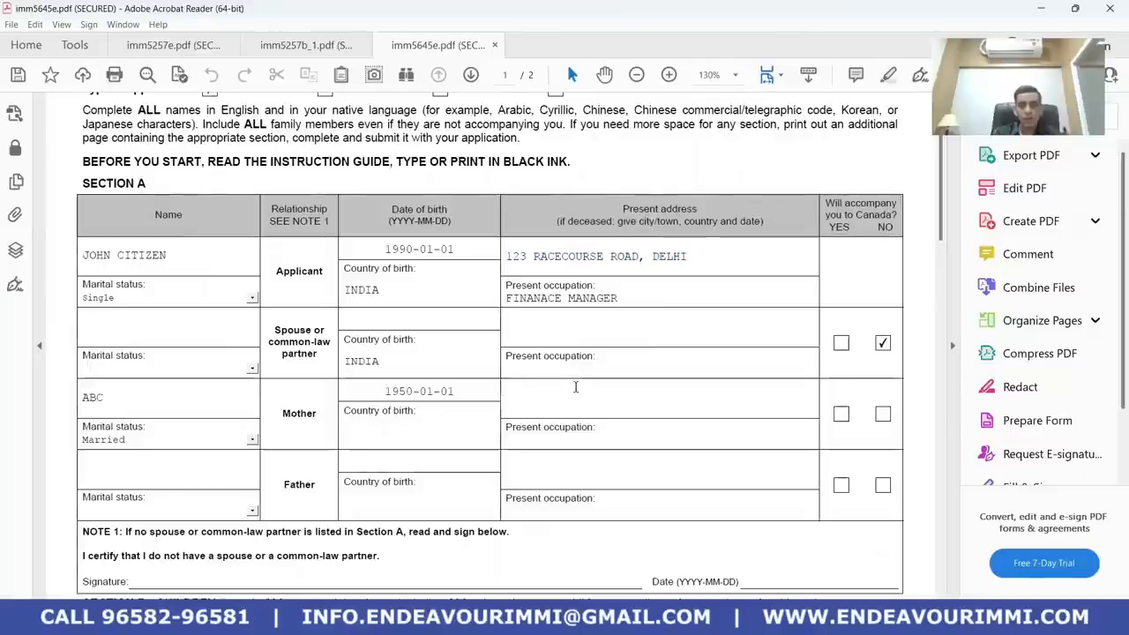
{"action": "key", "text": "ctrl+v"}
{"action": "left_click", "coordinate": [561, 443]}
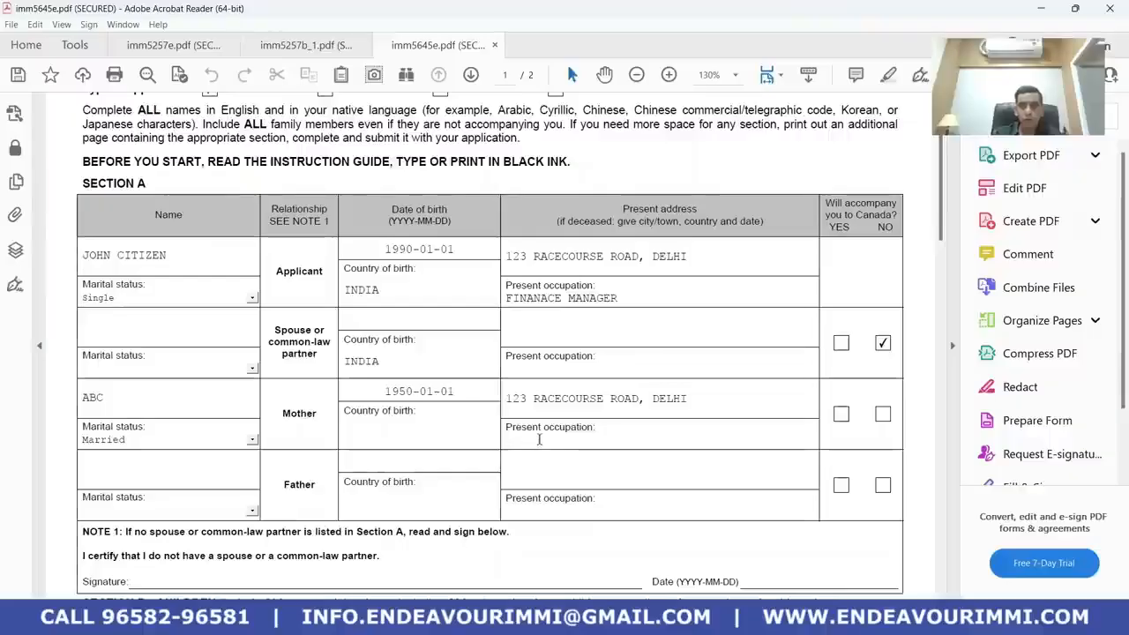
{"action": "type", "text": "HOMEMAKER"}
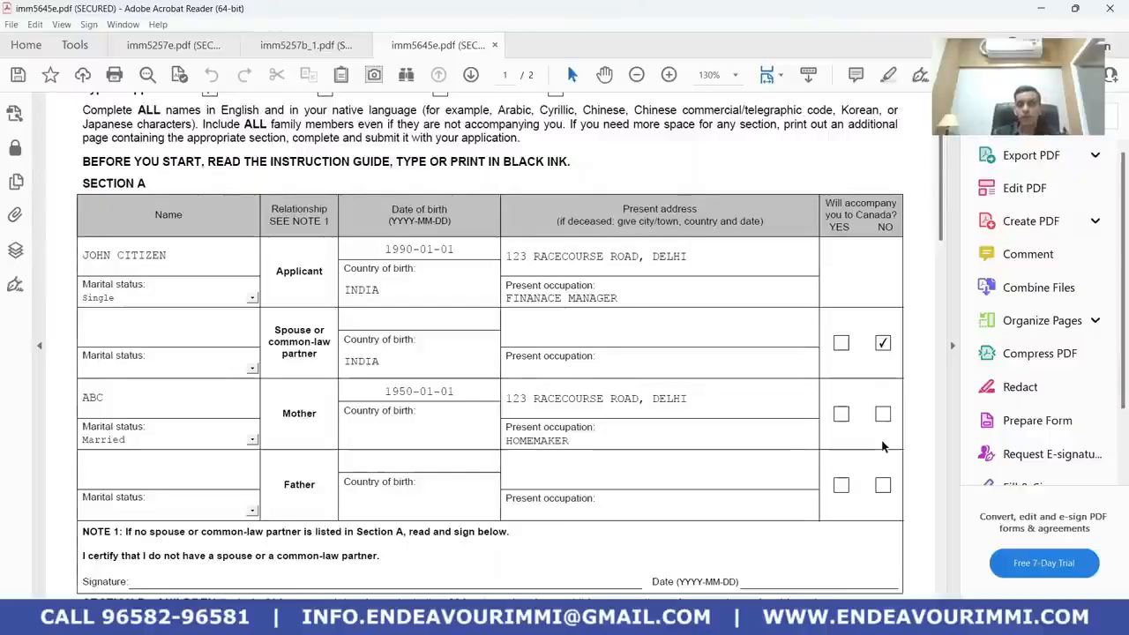
{"action": "left_click", "coordinate": [883, 414]}
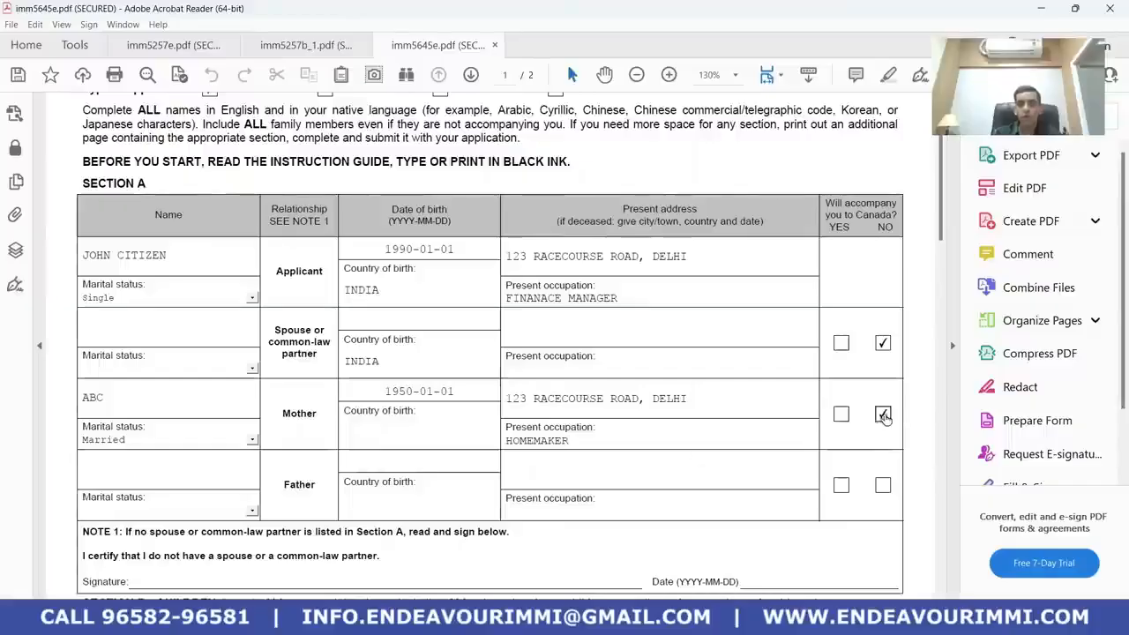
{"action": "scroll", "coordinate": [631, 475], "scroll_direction": "down", "scroll_amount": 2}
Enter XYZ as the father's name with marital status Married
{"action": "left_click", "coordinate": [161, 391]}
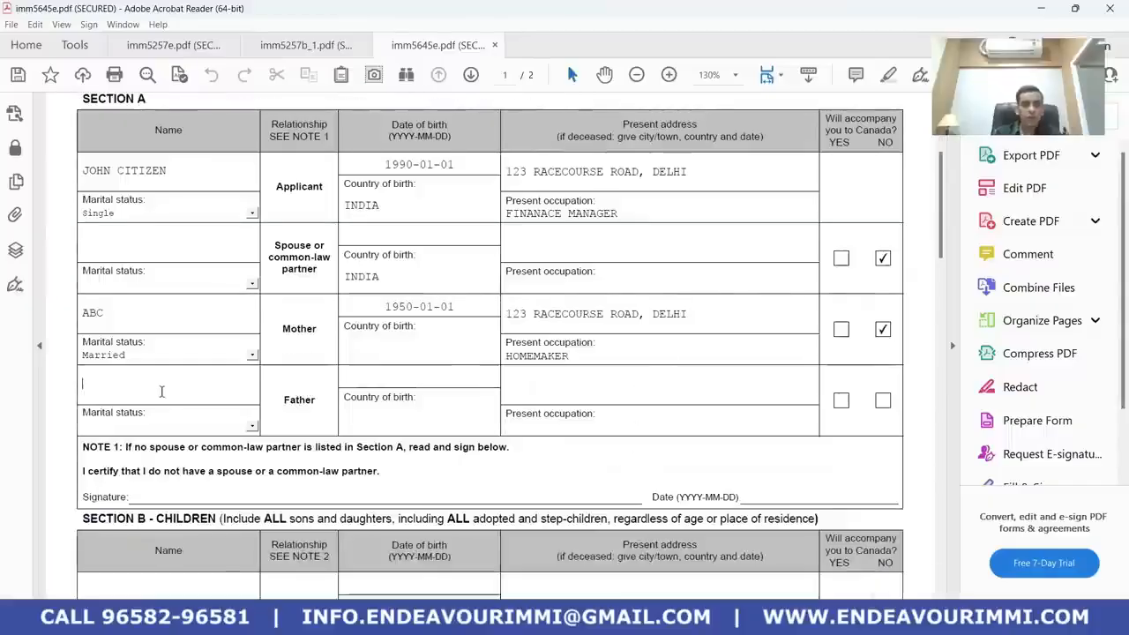
{"action": "type", "text": "XYZ"}
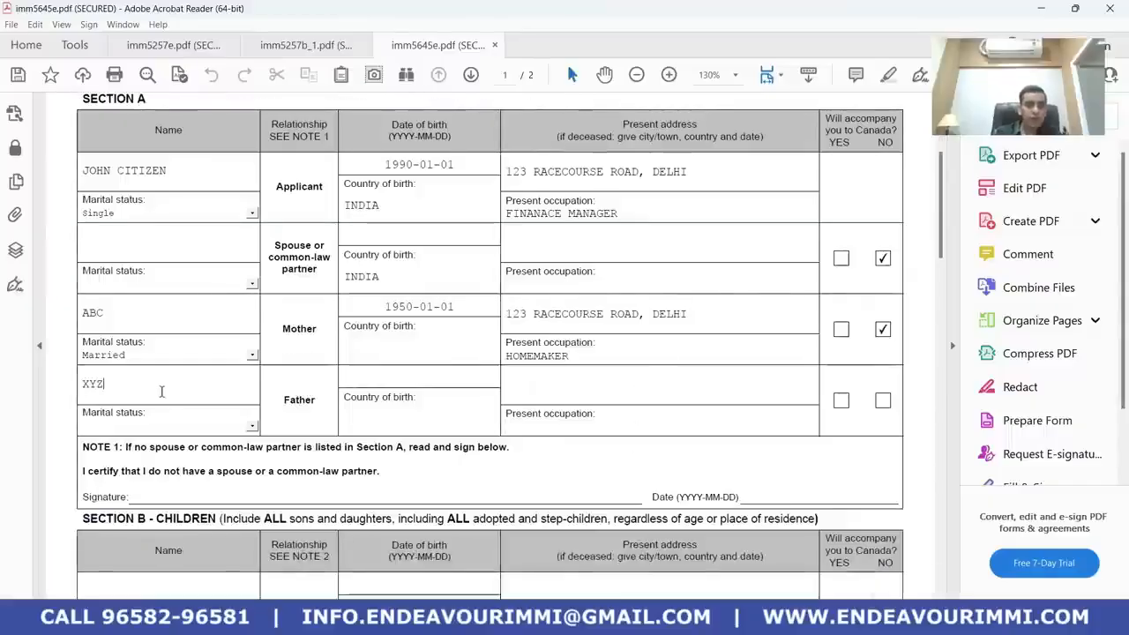
{"action": "left_click", "coordinate": [252, 425]}
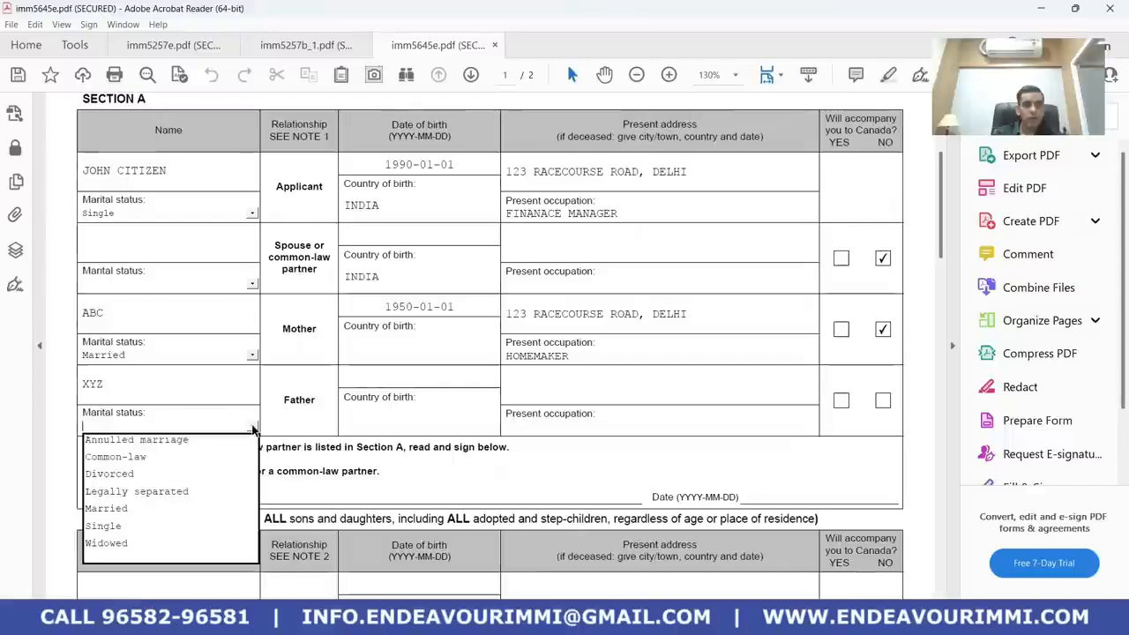
{"action": "left_click", "coordinate": [182, 508]}
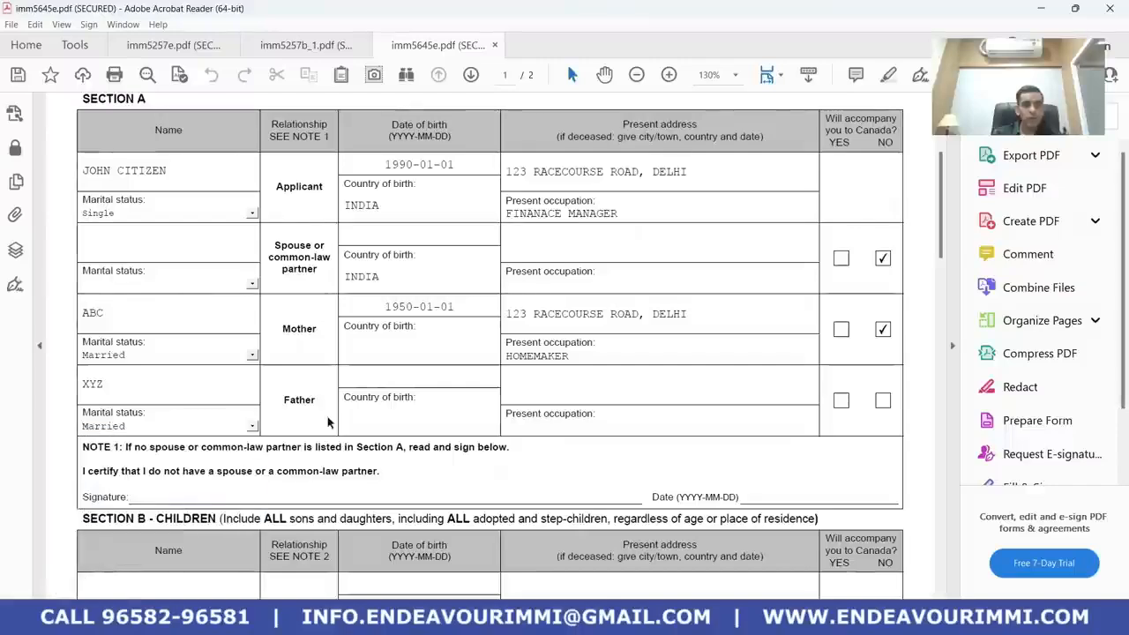
{"action": "left_click", "coordinate": [380, 381]}
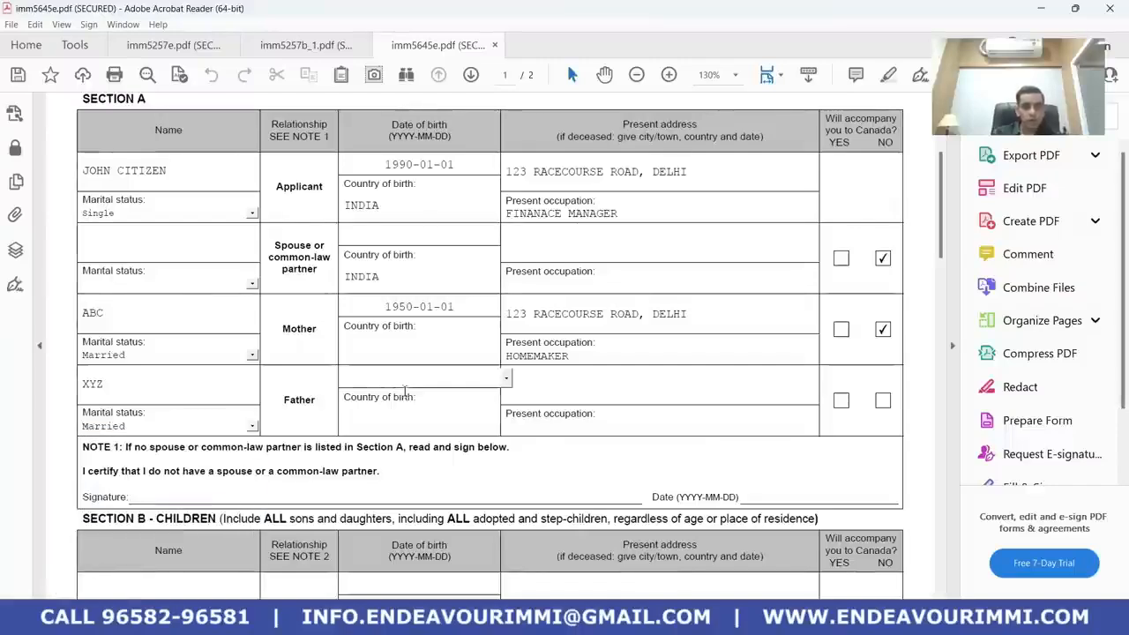
Clear the spouse's country of birth and enter INDIA as the mother's country of birth
{"action": "left_click", "coordinate": [454, 352]}
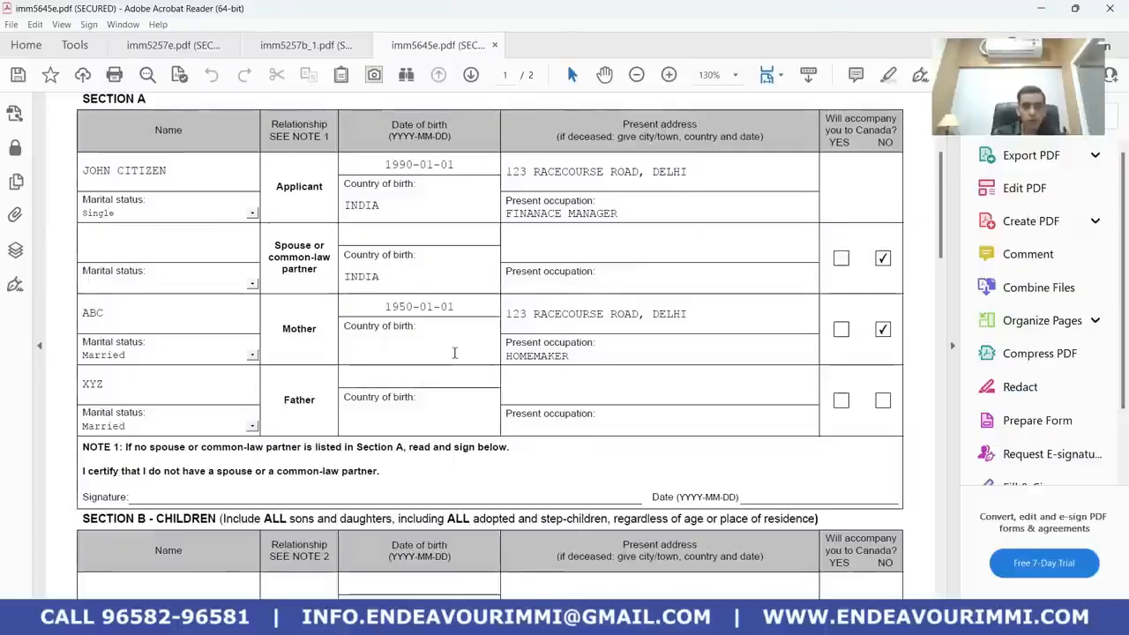
{"action": "left_click", "coordinate": [428, 279]}
{"action": "key", "text": "BackSpace"}
{"action": "key", "text": "BackSpace"}
{"action": "key", "text": "BackSpace"}
{"action": "key", "text": "BackSpace"}
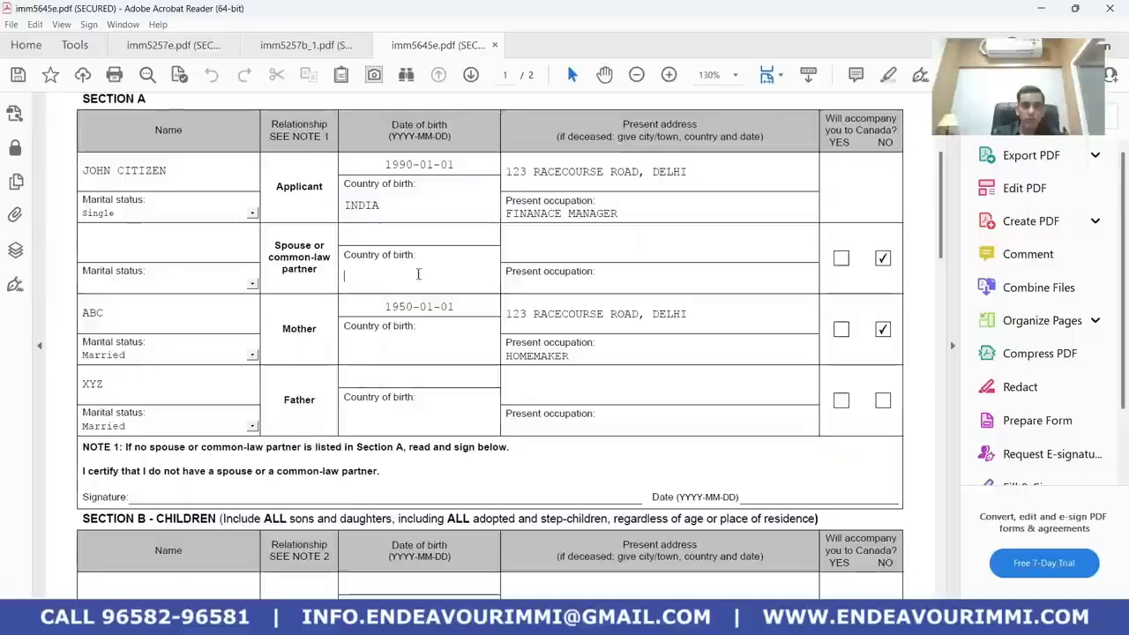
{"action": "left_click", "coordinate": [430, 354]}
{"action": "type", "text": "INFD"}
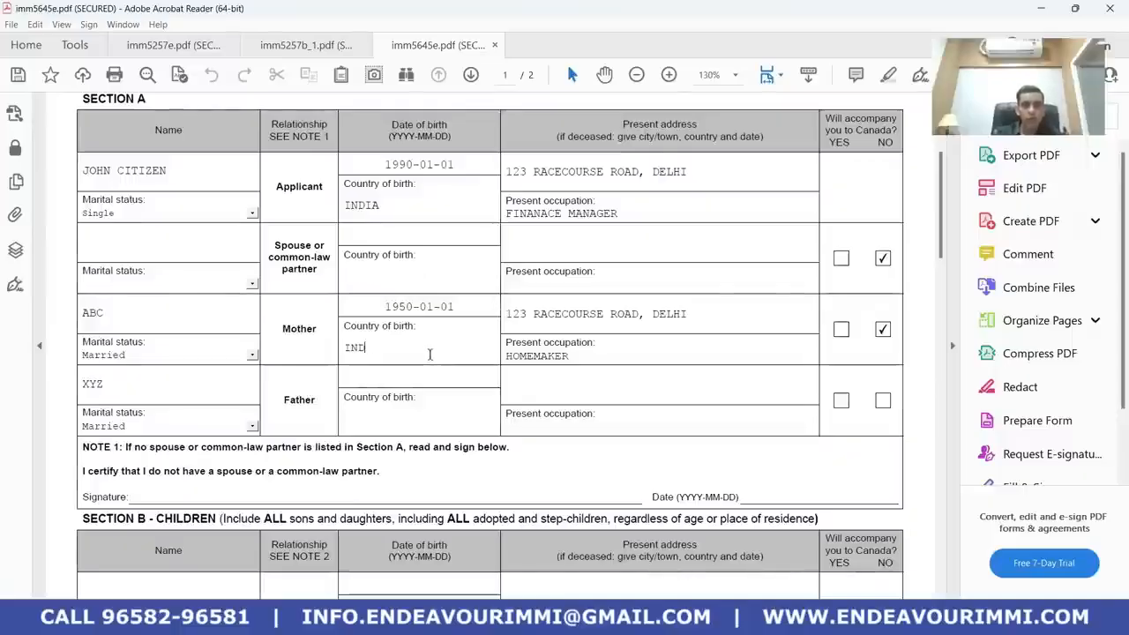
{"action": "type", "text": "IA"}
{"action": "left_click", "coordinate": [424, 374]}
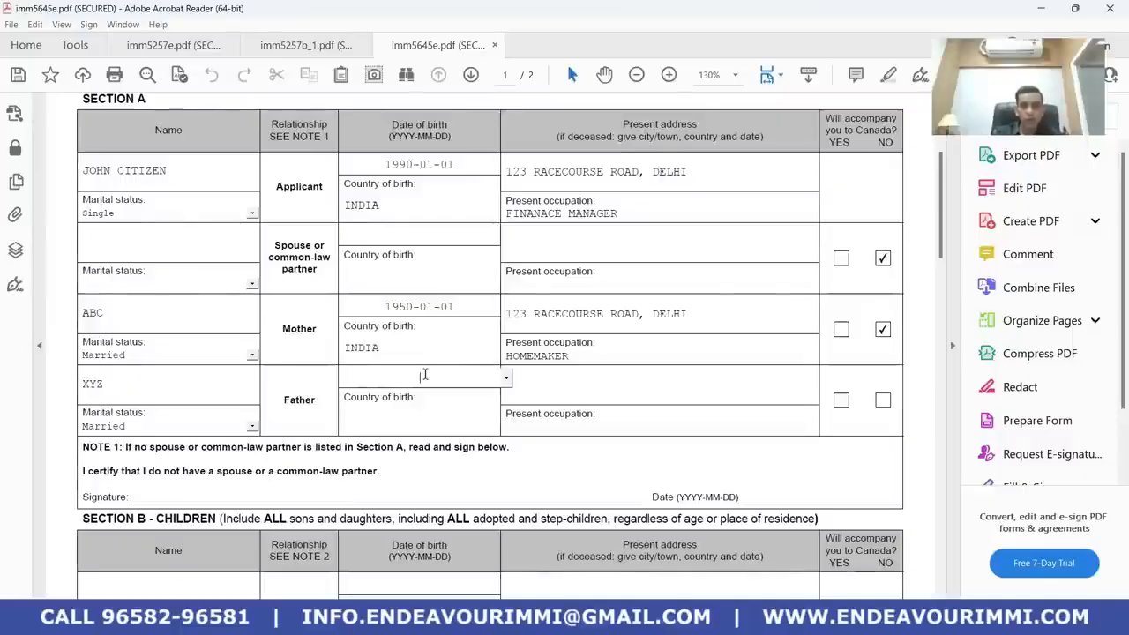